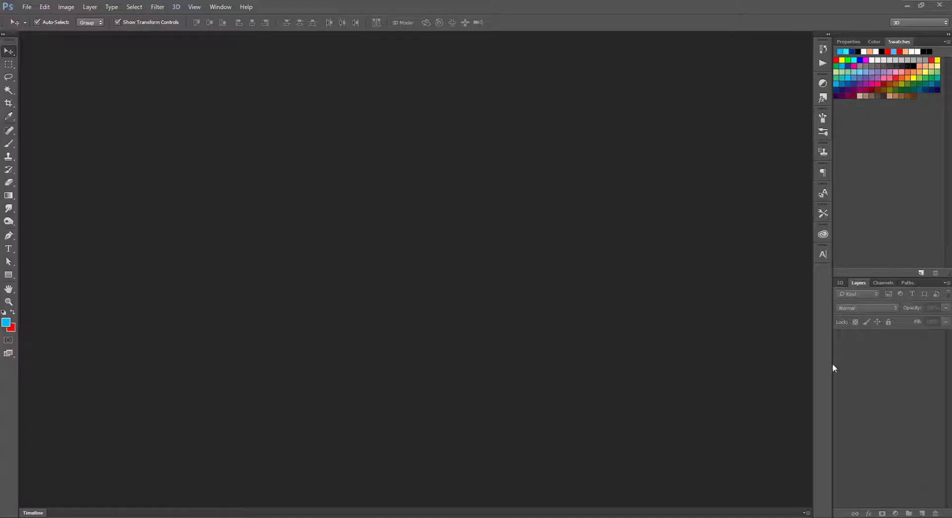
Create a 2560×1500 px document and place the woman's back photo, scaled to about 196%.
{"action": "left_click", "coordinate": [27, 7]}
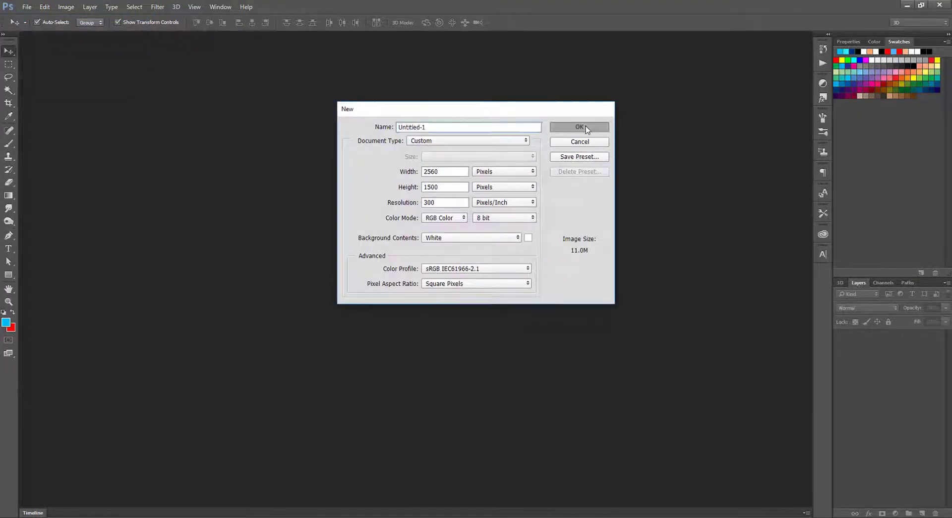
{"action": "left_click", "coordinate": [580, 127]}
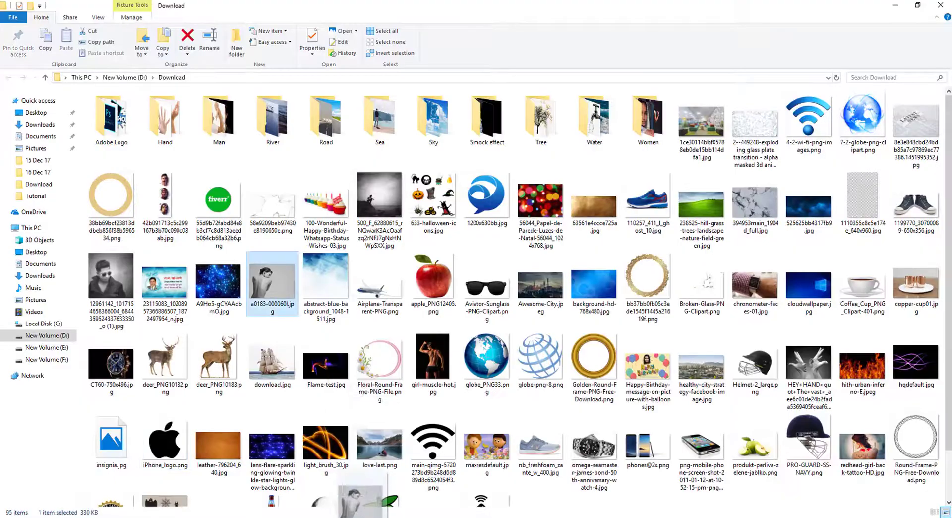
{"action": "left_click_drag", "start_coordinate": [280, 265], "coordinate": [412, 308]}
{"action": "left_click_drag", "start_coordinate": [543, 178], "coordinate": [672, 97]}
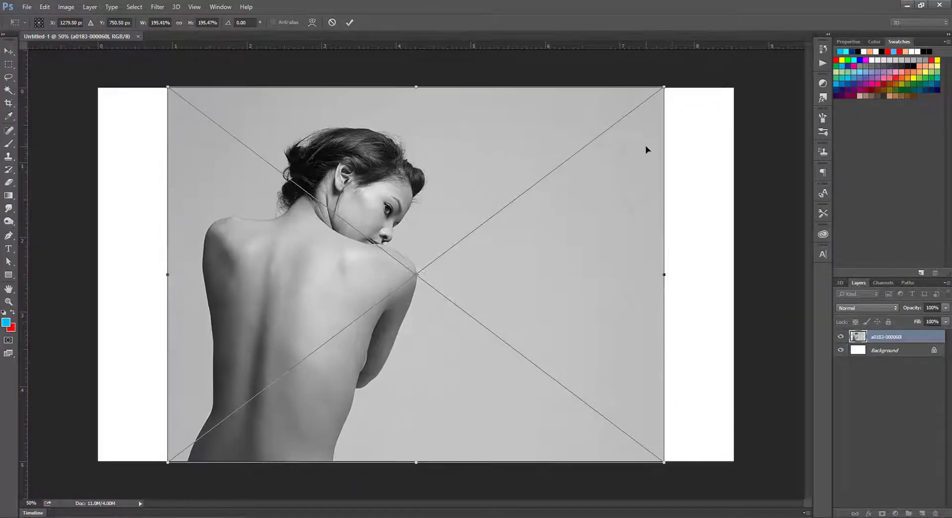
{"action": "key", "text": "Return"}
Select the grey background with Magic Wand, refining edges along her back and hair with Quick Selection.
{"action": "left_click", "coordinate": [9, 89]}
{"action": "left_click", "coordinate": [523, 257]}
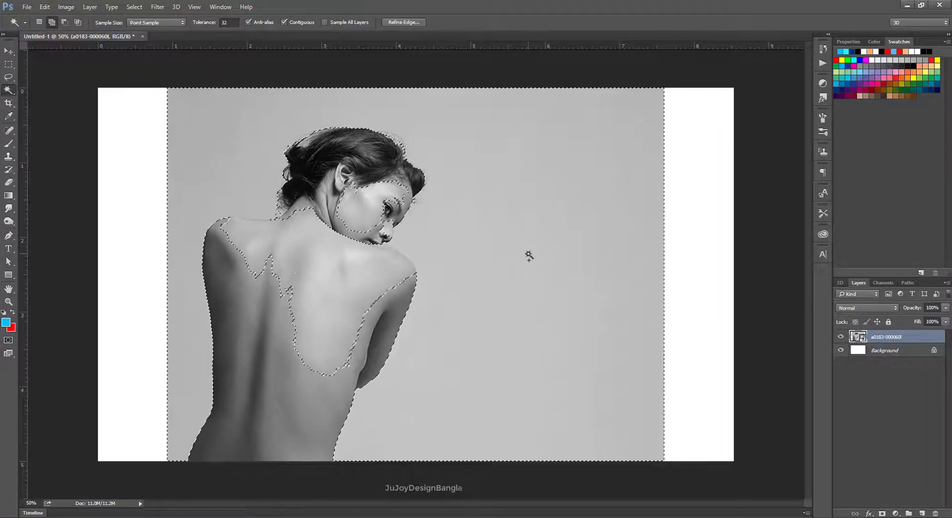
{"action": "right_click", "coordinate": [9, 90]}
{"action": "left_click", "coordinate": [44, 89]}
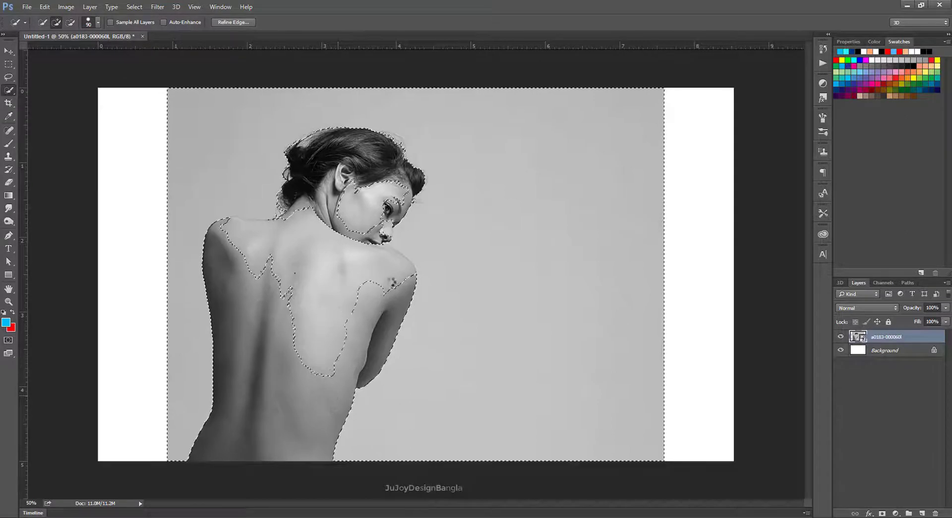
{"action": "mouse_move", "coordinate": [329, 347]}
{"action": "left_mouse_down"}
{"action": "mouse_move", "coordinate": [346, 255]}
{"action": "mouse_move", "coordinate": [311, 367]}
{"action": "mouse_move", "coordinate": [318, 273]}
{"action": "mouse_move", "coordinate": [290, 368]}
{"action": "mouse_move", "coordinate": [298, 289]}
{"action": "mouse_move", "coordinate": [254, 263]}
{"action": "mouse_move", "coordinate": [254, 239]}
{"action": "mouse_move", "coordinate": [328, 204]}
{"action": "left_mouse_up"}
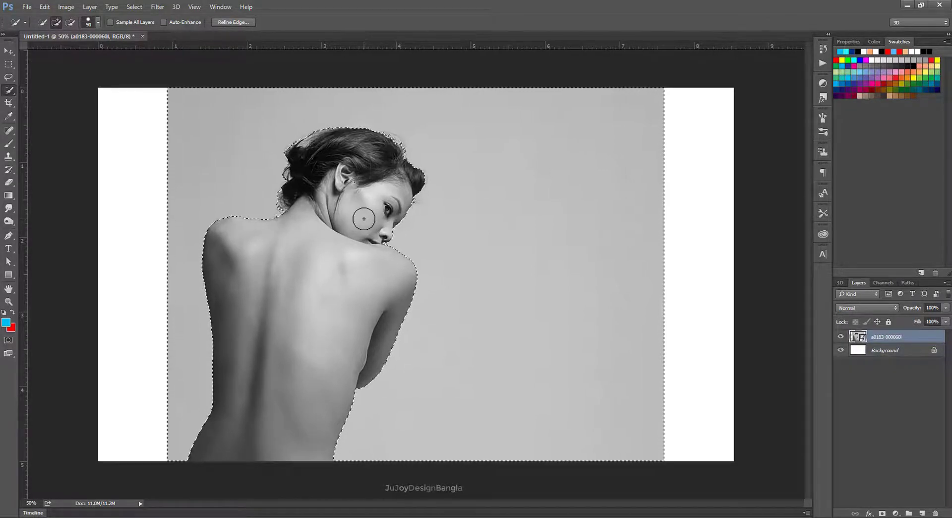
{"action": "key", "text": "ctrl+plus"}
{"action": "key", "text": "ctrl+plus"}
{"action": "scroll", "coordinate": [364, 219], "scroll_direction": "up", "scroll_amount": 3}
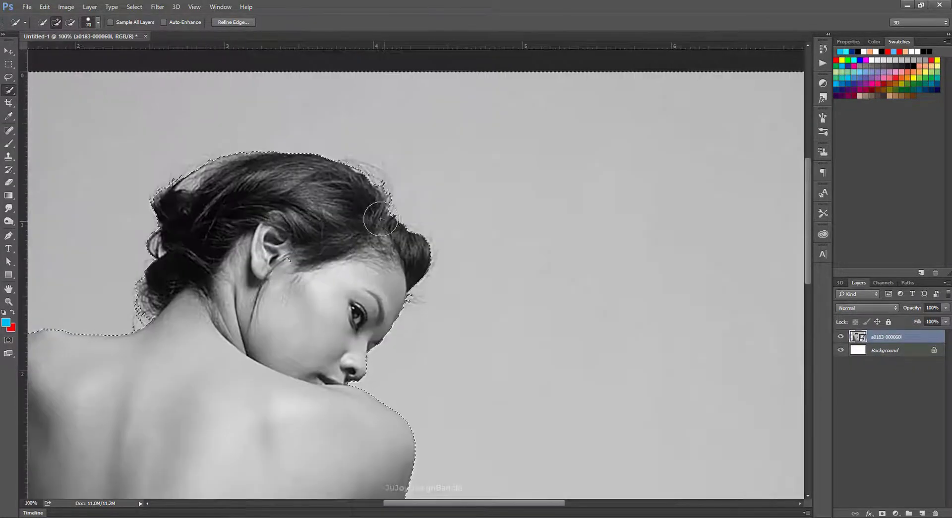
{"action": "mouse_move", "coordinate": [381, 218]}
{"action": "left_mouse_down"}
{"action": "mouse_move", "coordinate": [372, 191]}
{"action": "mouse_move", "coordinate": [345, 175]}
{"action": "left_mouse_up"}
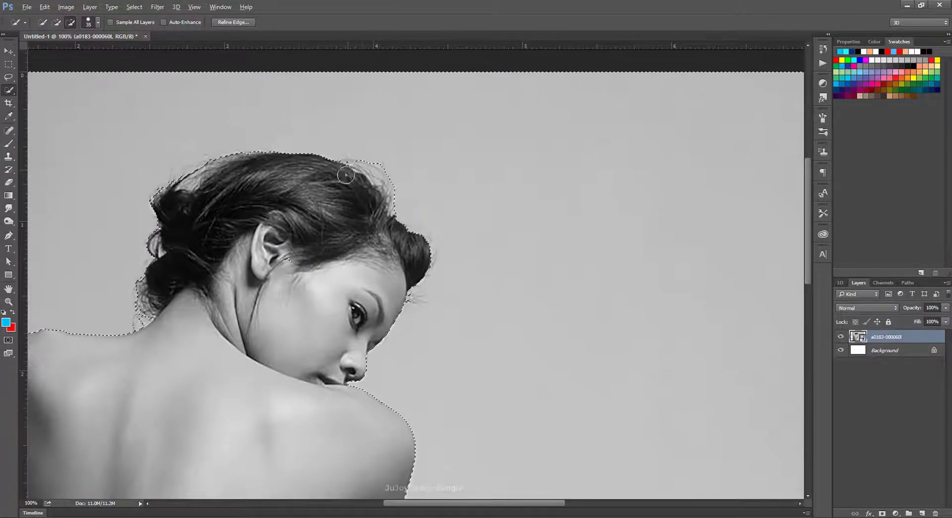
{"action": "key", "text": "bracketleft"}
{"action": "mouse_move", "coordinate": [242, 204]}
{"action": "left_mouse_down"}
{"action": "mouse_move", "coordinate": [395, 177]}
{"action": "mouse_move", "coordinate": [372, 150]}
{"action": "left_mouse_up"}
{"action": "key", "text": "ctrl+minus"}
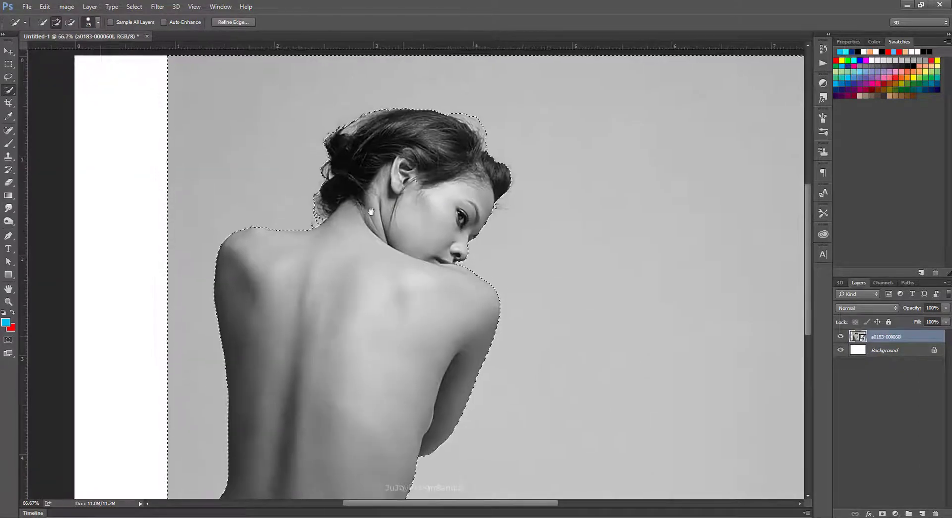
{"action": "key", "text": "ctrl+minus"}
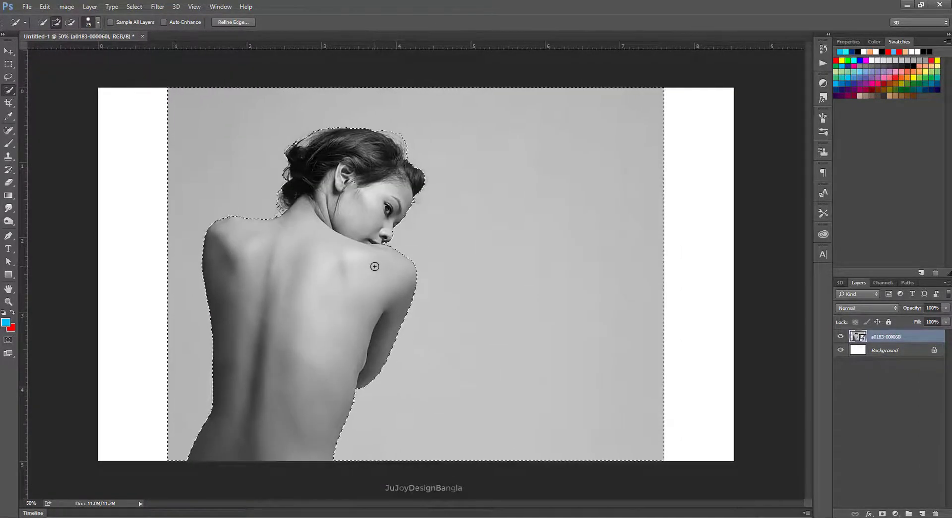
Rasterize the photo layer, delete the selected grey background and deselect.
{"action": "right_click", "coordinate": [858, 337]}
{"action": "left_click", "coordinate": [858, 223]}
{"action": "key", "text": "Delete"}
{"action": "key", "text": "ctrl+d"}
Erase the faint vertical edge lines on the left and right of the woman.
{"action": "left_click", "coordinate": [6, 183]}
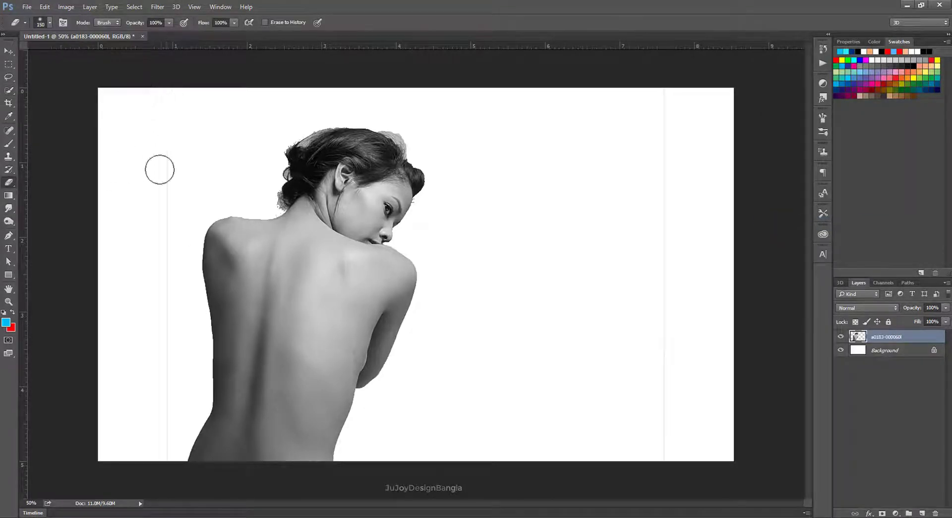
{"action": "left_click_drag", "start_coordinate": [160, 170], "coordinate": [163, 359]}
{"action": "left_click_drag", "start_coordinate": [664, 447], "coordinate": [665, 130]}
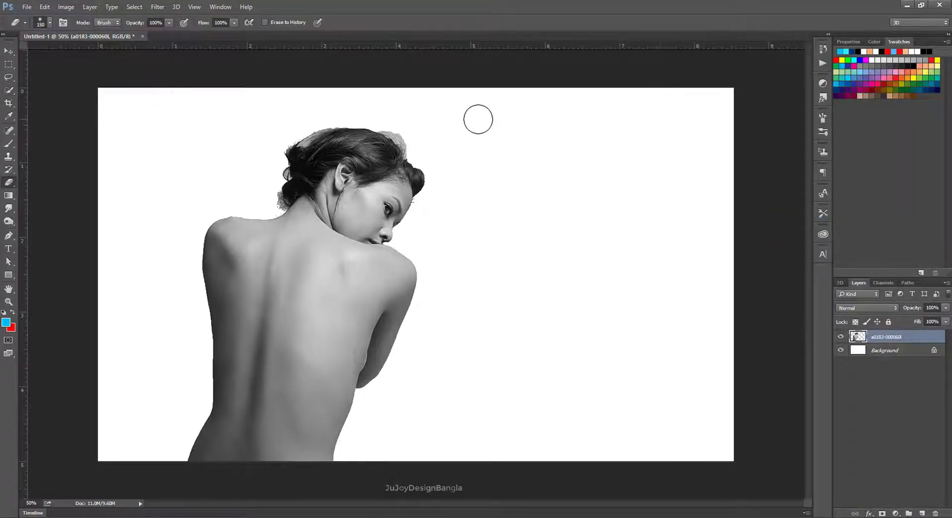
Erase the grey halo around the top of her hair with a smaller eraser brush.
{"action": "key", "text": "ctrl+plus"}
{"action": "key", "text": "ctrl+plus"}
{"action": "left_click_drag", "start_coordinate": [434, 241], "coordinate": [457, 301]}
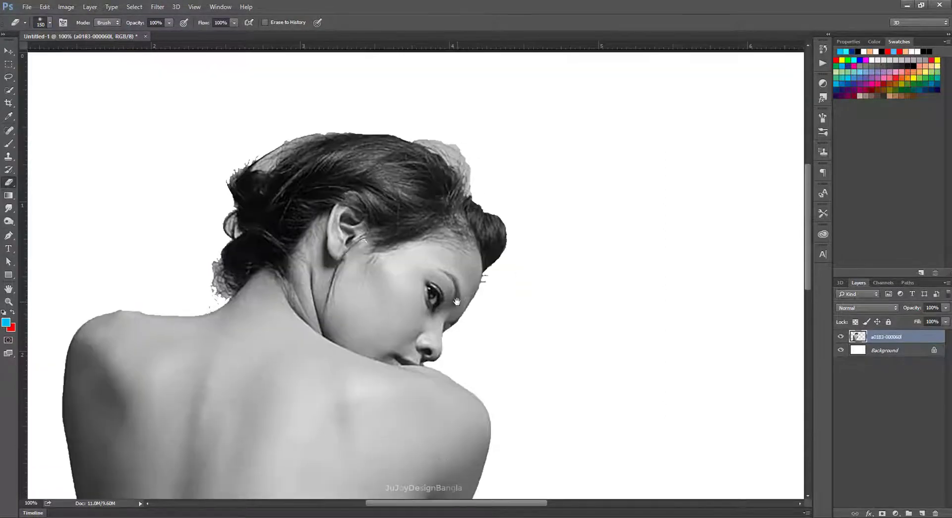
{"action": "key", "text": "bracketleft"}
{"action": "right_click", "coordinate": [498, 274]}
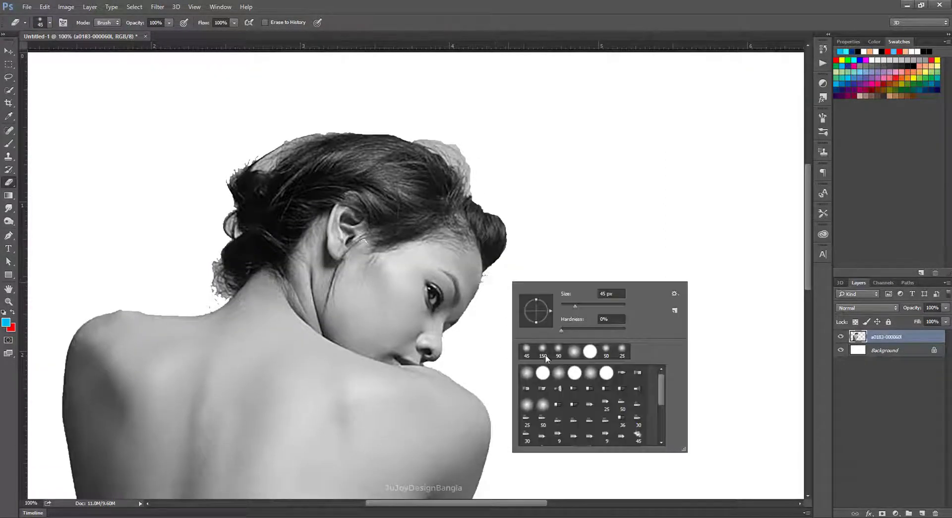
{"action": "key", "text": "Return"}
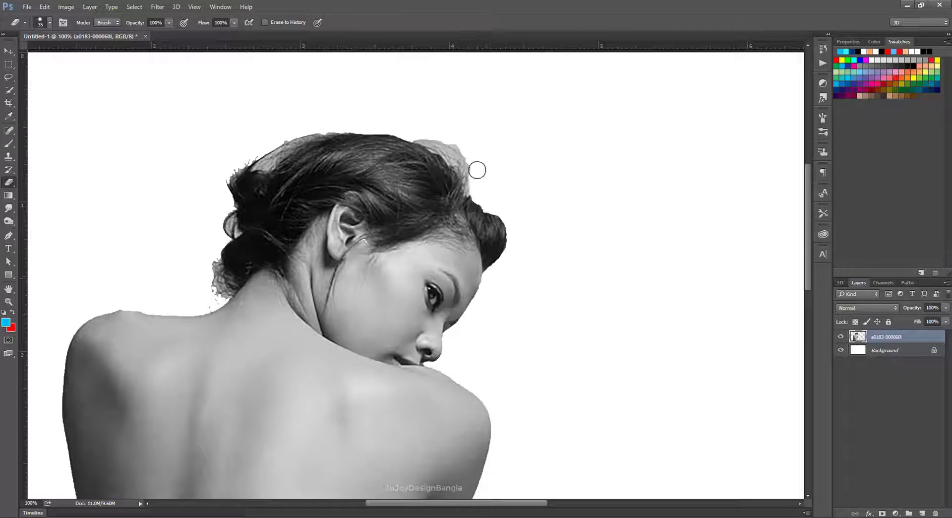
{"action": "right_click", "coordinate": [458, 144]}
{"action": "key", "text": "Return"}
{"action": "left_click_drag", "start_coordinate": [468, 164], "coordinate": [412, 131]}
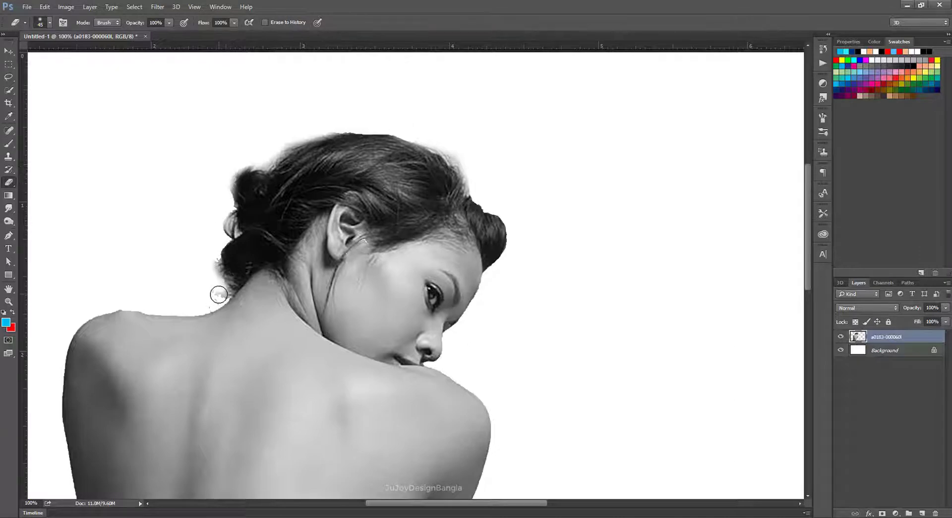
{"action": "key", "text": "ctrl+minus"}
{"action": "scroll", "coordinate": [506, 238], "scroll_direction": "down", "scroll_amount": 3}
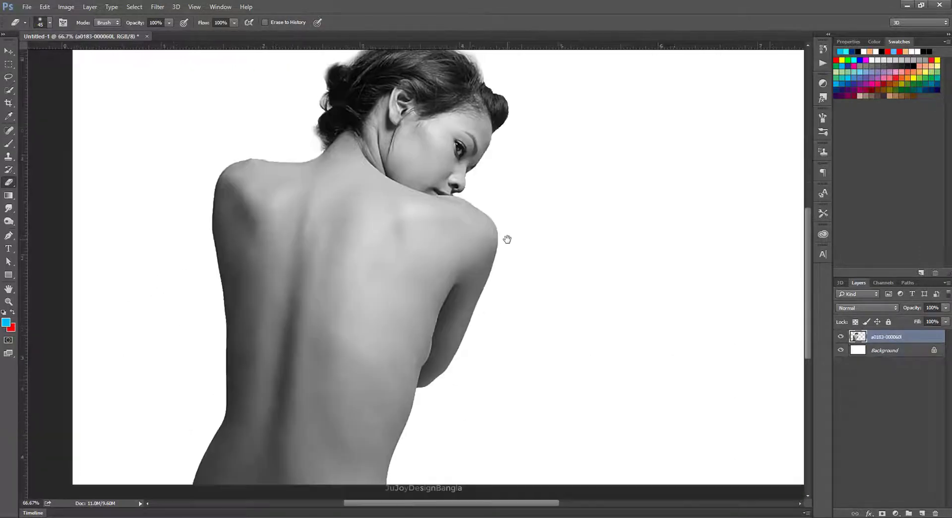
{"action": "key", "text": "ctrl+minus"}
{"action": "left_click", "coordinate": [891, 352]}
Pick a dark teal colour and fill the Background layer with it.
{"action": "left_click", "coordinate": [6, 322]}
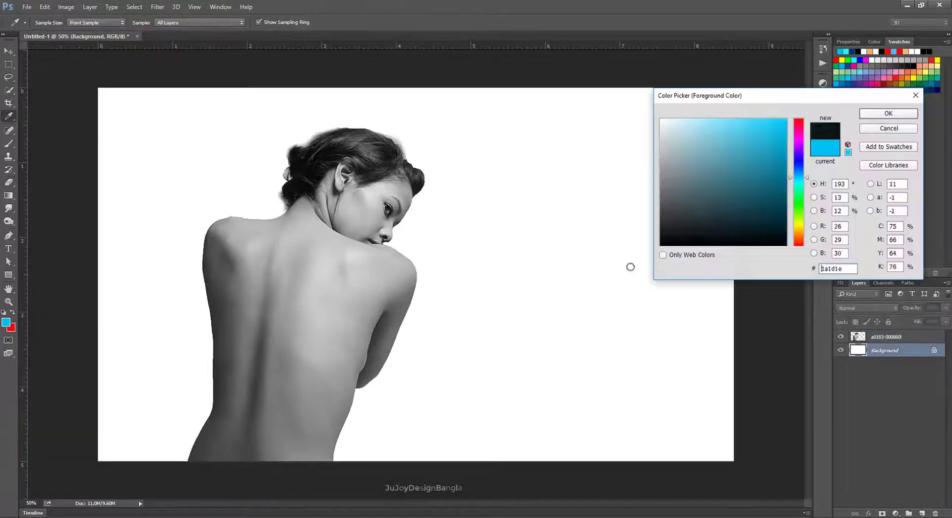
{"action": "left_click_drag", "start_coordinate": [782, 214], "coordinate": [786, 220]}
{"action": "left_click", "coordinate": [891, 113]}
{"action": "key", "text": "e"}
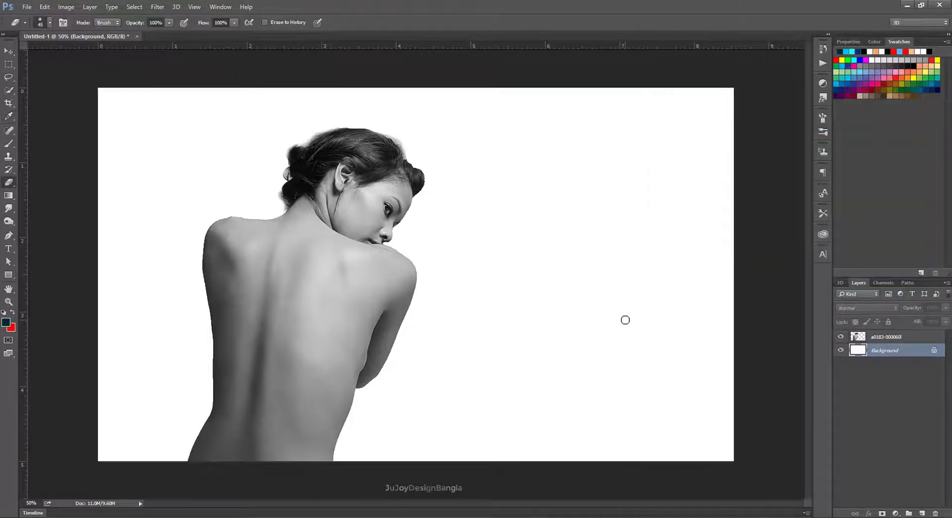
{"action": "key", "text": "ctrl+BackSpace"}
{"action": "key", "text": "ctrl+z"}
{"action": "left_click", "coordinate": [12, 313]}
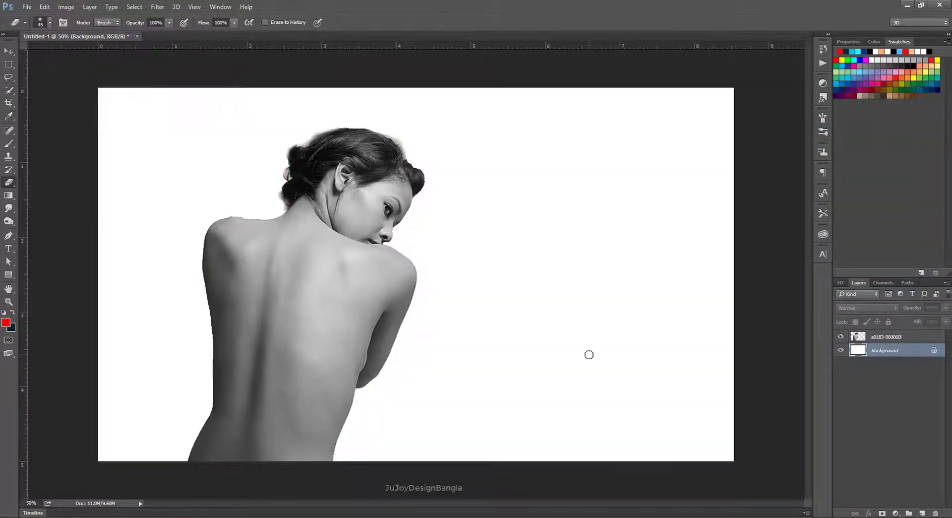
{"action": "key", "text": "ctrl+BackSpace"}
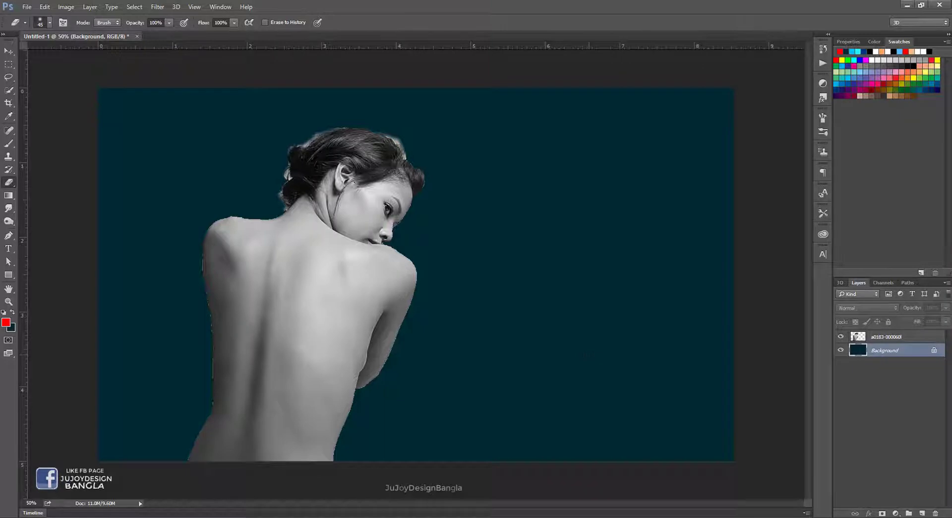
Refill the Background layer with a lighter mid teal.
{"action": "left_click", "coordinate": [11, 328]}
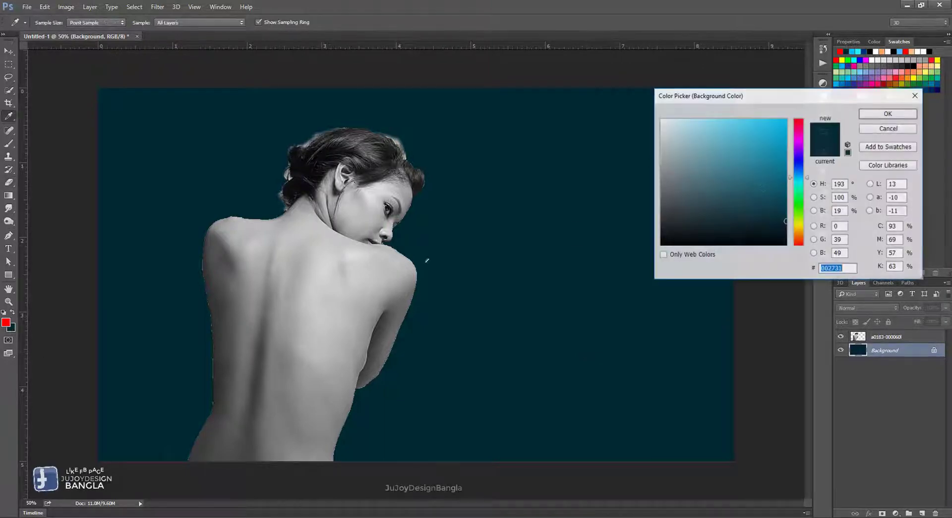
{"action": "left_click", "coordinate": [876, 115]}
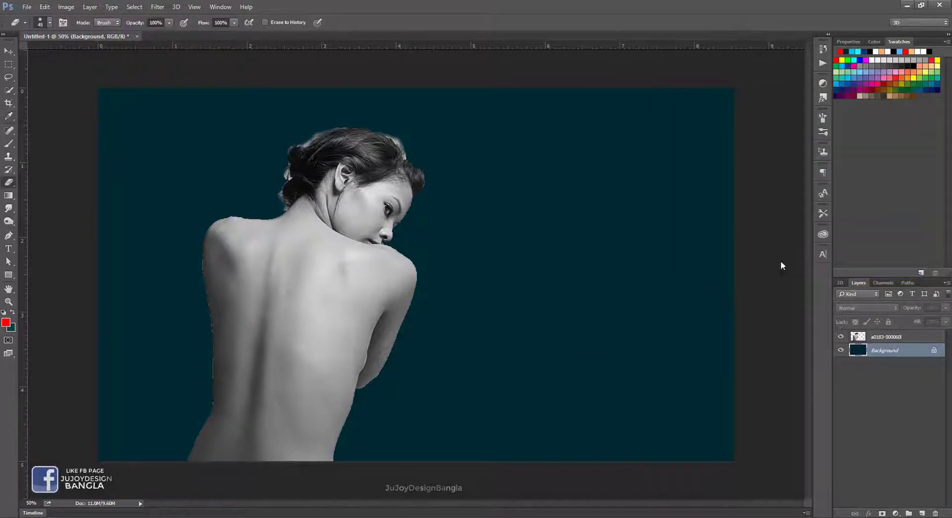
{"action": "key", "text": "ctrl+BackSpace"}
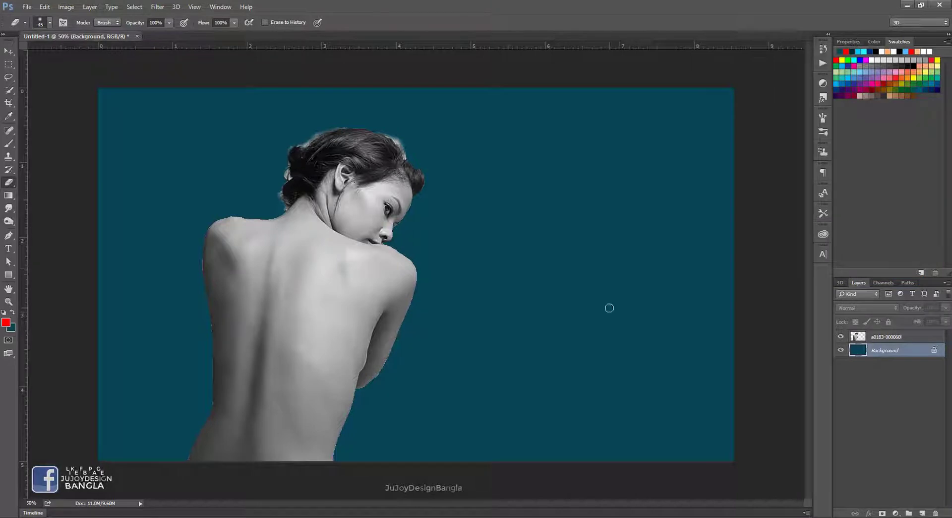
{"action": "left_click", "coordinate": [891, 338]}
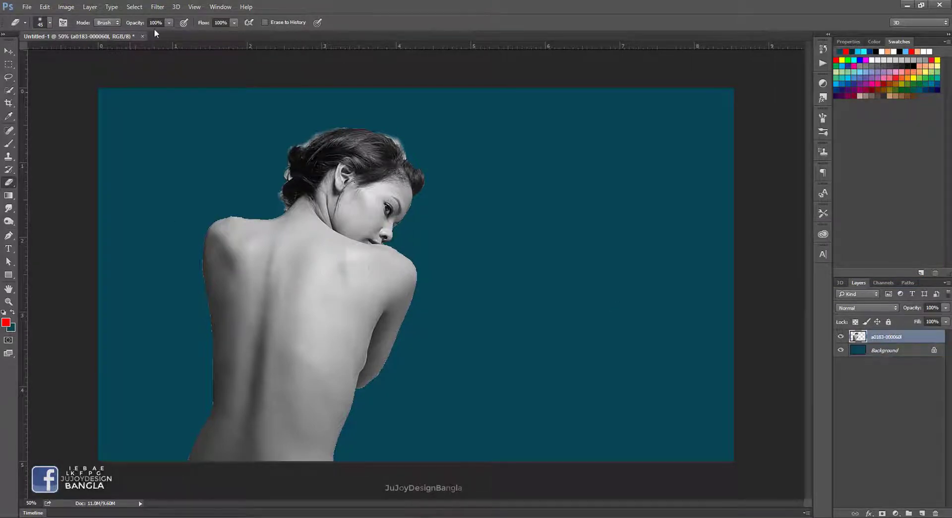
Apply a 2.8-pixel Gaussian Blur to the woman's layer.
{"action": "left_click", "coordinate": [158, 8]}
{"action": "mouse_move", "coordinate": [215, 117]}
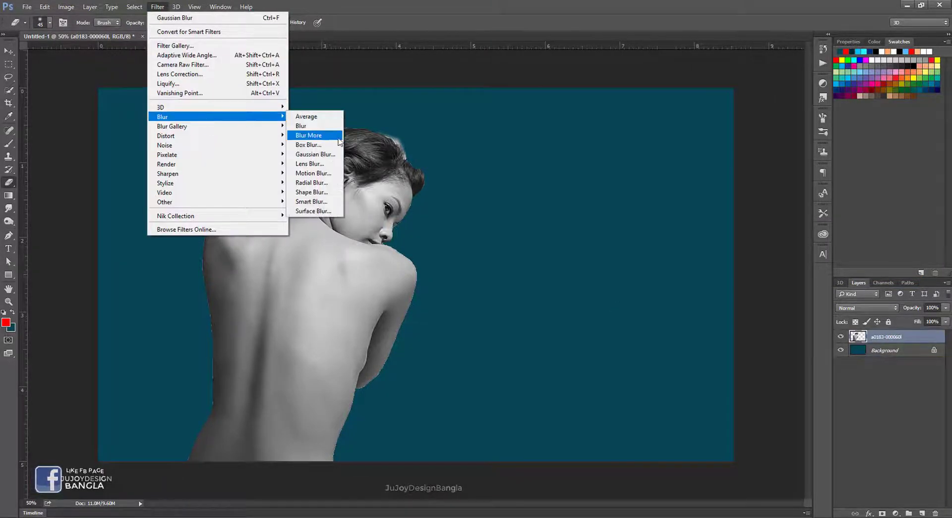
{"action": "left_click", "coordinate": [335, 154]}
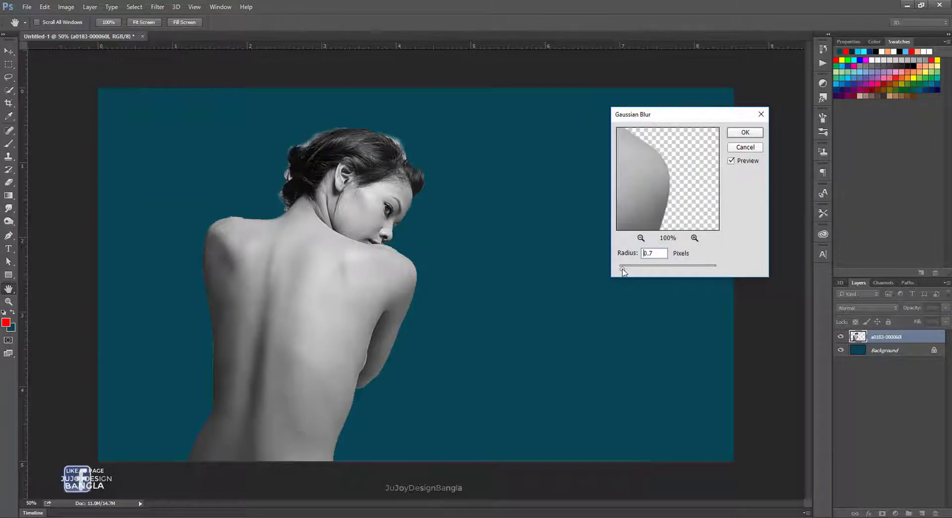
{"action": "left_click_drag", "start_coordinate": [633, 271], "coordinate": [635, 272]}
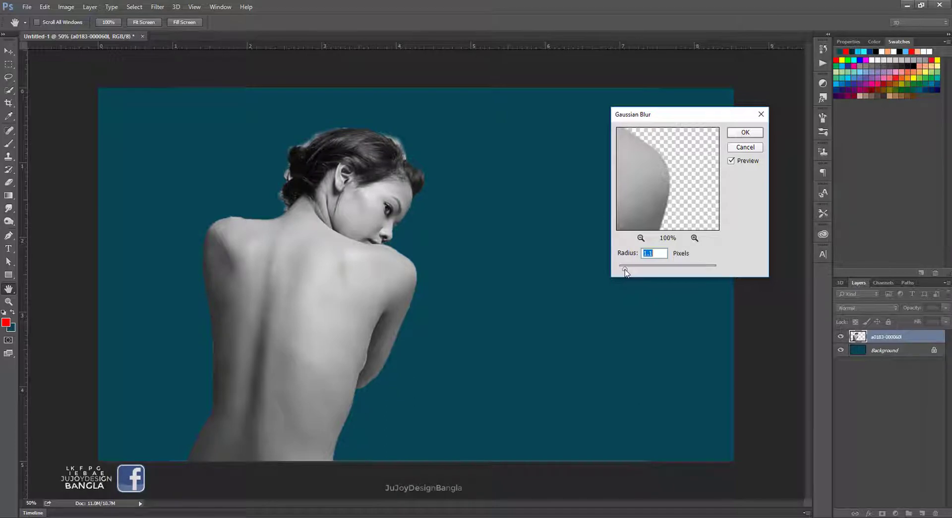
{"action": "left_click", "coordinate": [746, 133]}
Erase stray pixels along the shoulder edge, then pick mid grey #747474 as the background colour.
{"action": "key", "text": "e"}
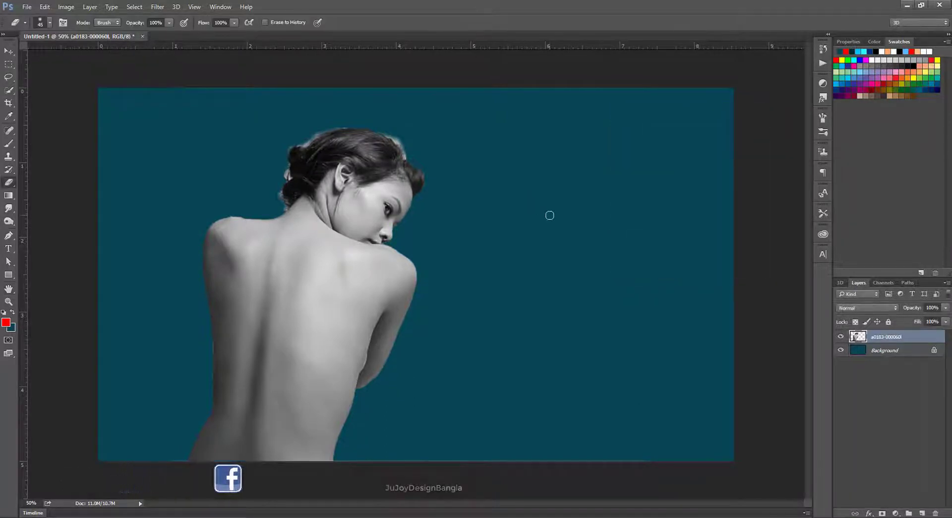
{"action": "scroll", "coordinate": [550, 216], "scroll_direction": "up", "scroll_amount": 1}
{"action": "scroll", "coordinate": [550, 216], "scroll_direction": "up", "scroll_amount": 1}
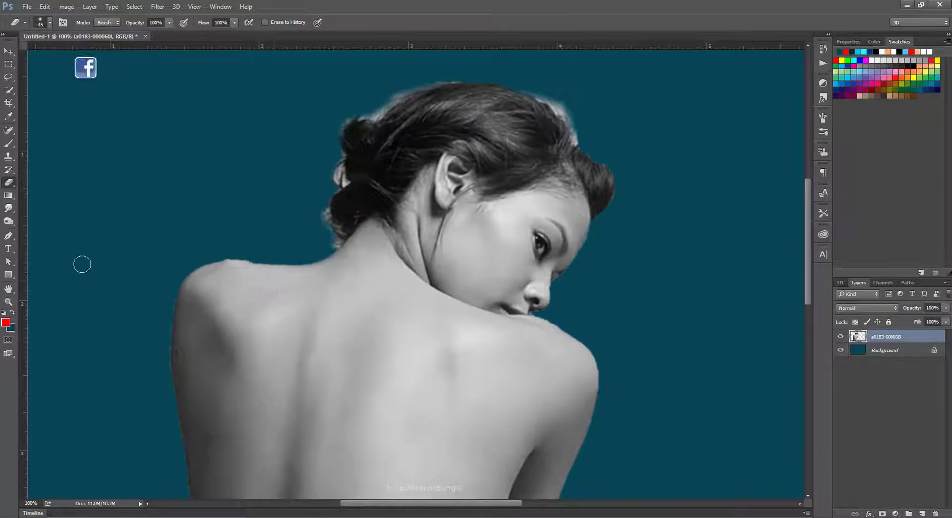
{"action": "right_click", "coordinate": [307, 251]}
{"action": "key", "text": "Return"}
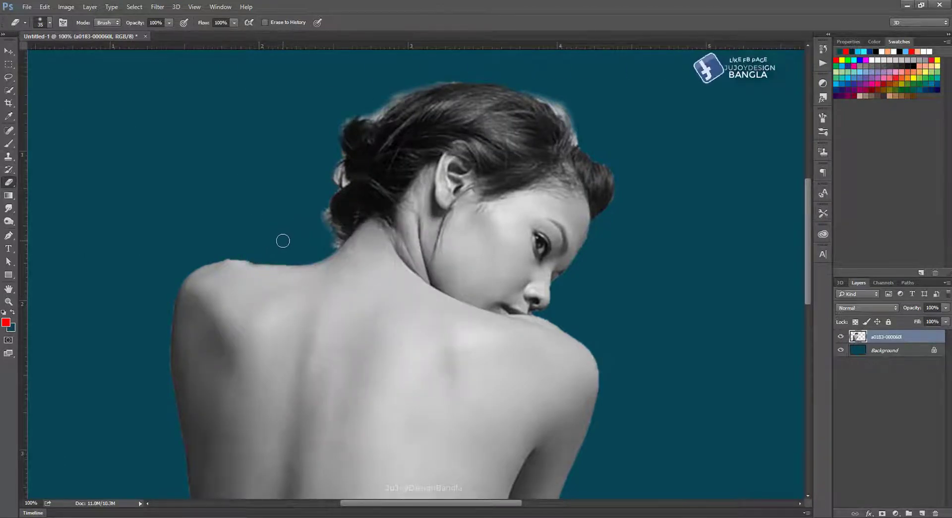
{"action": "scroll", "coordinate": [283, 240], "scroll_direction": "up", "scroll_amount": 1}
{"action": "scroll", "coordinate": [298, 209], "scroll_direction": "up", "scroll_amount": 1}
{"action": "left_click_drag", "start_coordinate": [300, 204], "coordinate": [634, 247]}
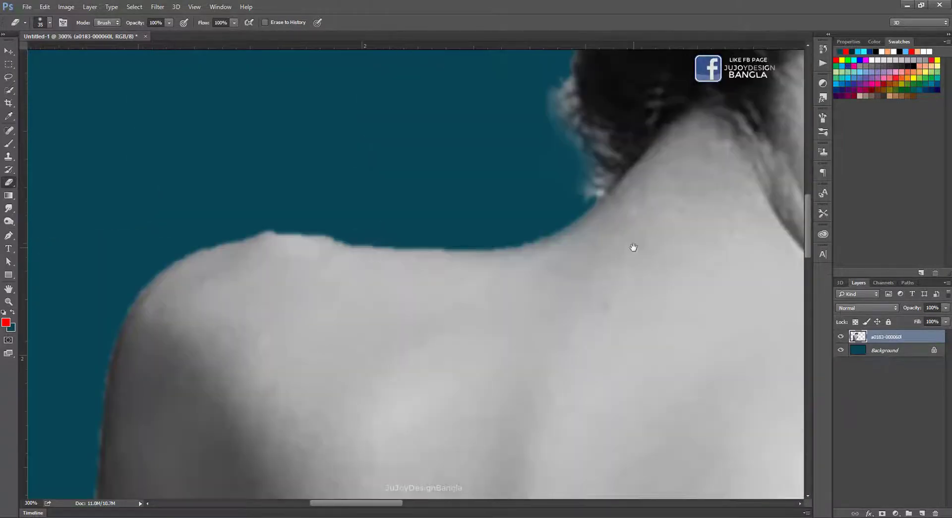
{"action": "key", "text": "bracketleft"}
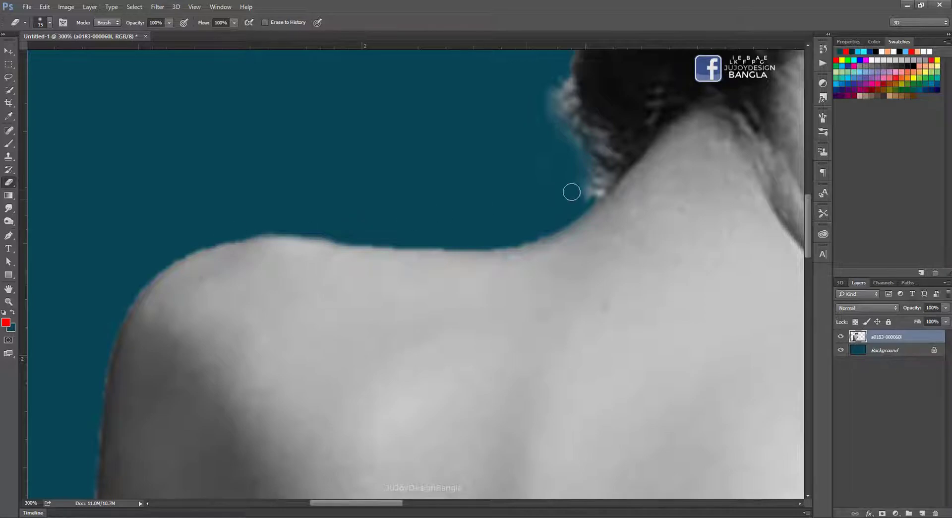
{"action": "scroll", "coordinate": [223, 212], "scroll_direction": "down", "scroll_amount": 5}
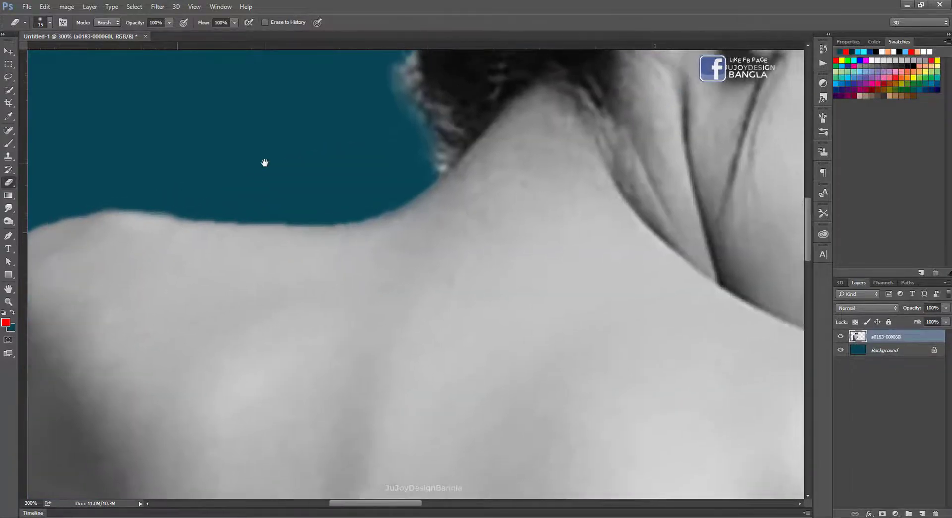
{"action": "scroll", "coordinate": [362, 212], "scroll_direction": "down", "scroll_amount": 3}
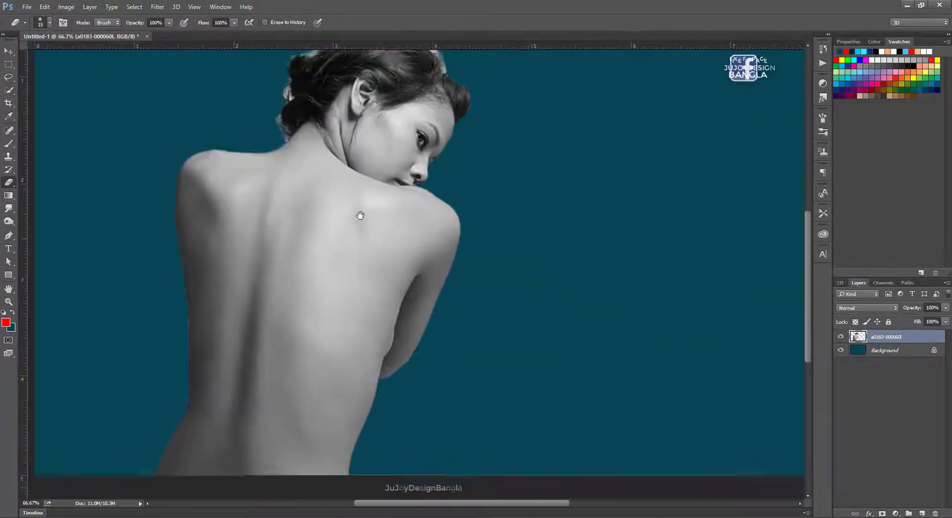
{"action": "scroll", "coordinate": [334, 249], "scroll_direction": "down", "scroll_amount": 1}
{"action": "scroll", "coordinate": [333, 247], "scroll_direction": "down", "scroll_amount": 1}
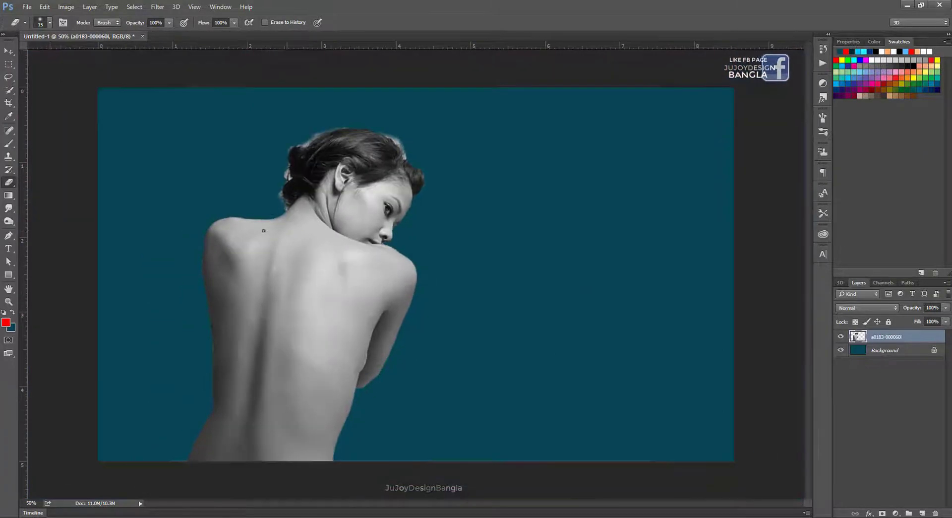
{"action": "left_click", "coordinate": [12, 328]}
{"action": "mouse_move", "coordinate": [679, 218]}
{"action": "left_mouse_down"}
{"action": "mouse_move", "coordinate": [654, 188]}
{"action": "mouse_move", "coordinate": [658, 154]}
{"action": "left_mouse_up"}
Fill the backdrop with the mid grey and add a new empty Layer 1 above the photo.
{"action": "left_click", "coordinate": [888, 113]}
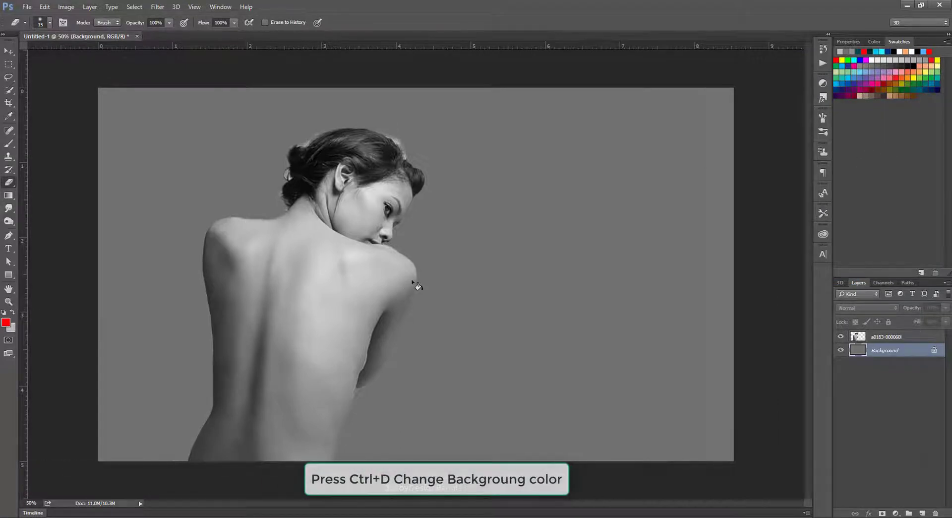
{"action": "key", "text": "ctrl+BackSpace"}
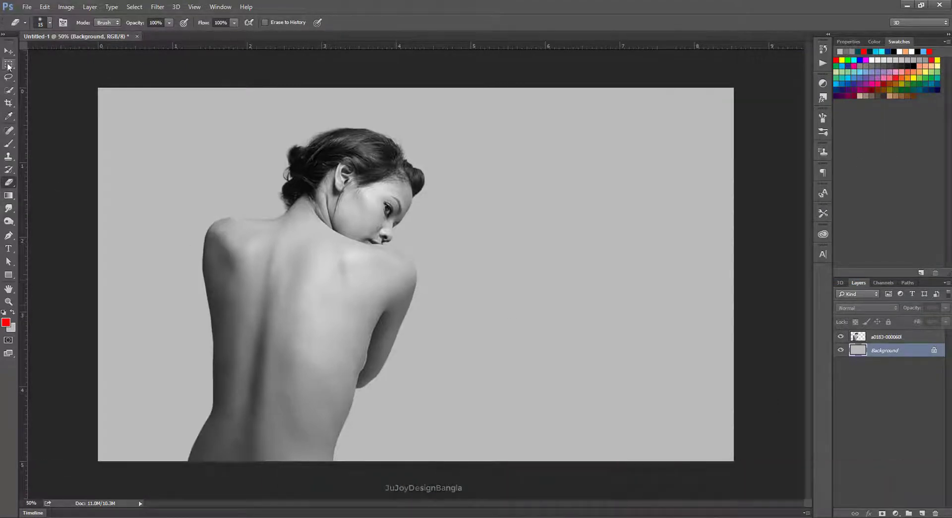
{"action": "right_click", "coordinate": [8, 149]}
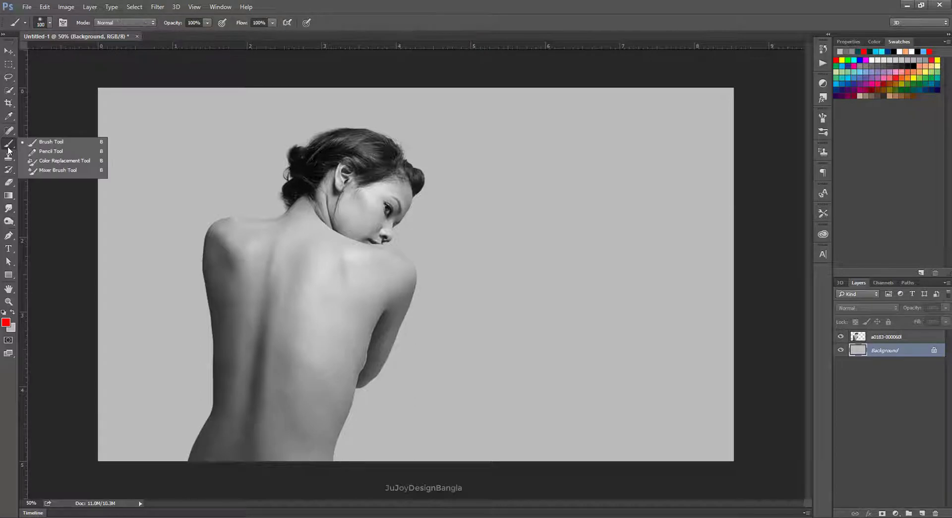
{"action": "left_click", "coordinate": [49, 143]}
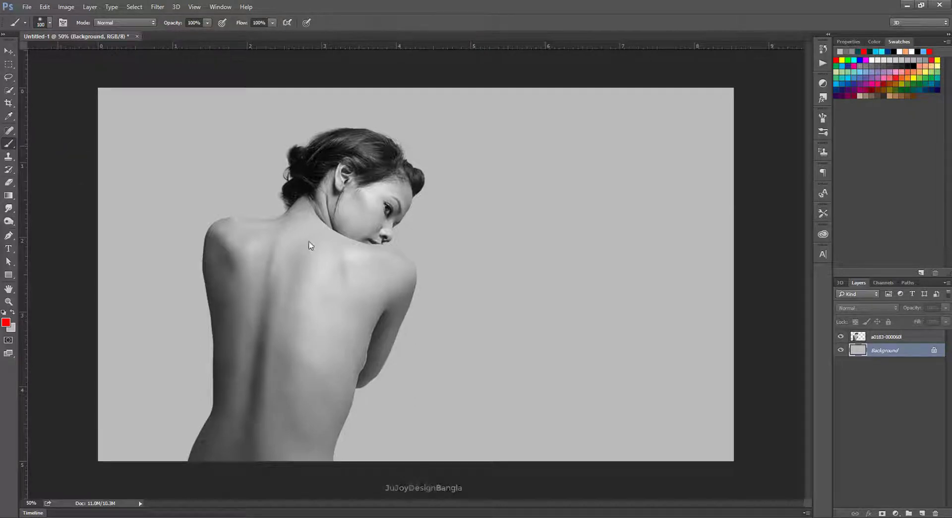
{"action": "key", "text": "ctrl+plus"}
{"action": "left_click", "coordinate": [902, 337]}
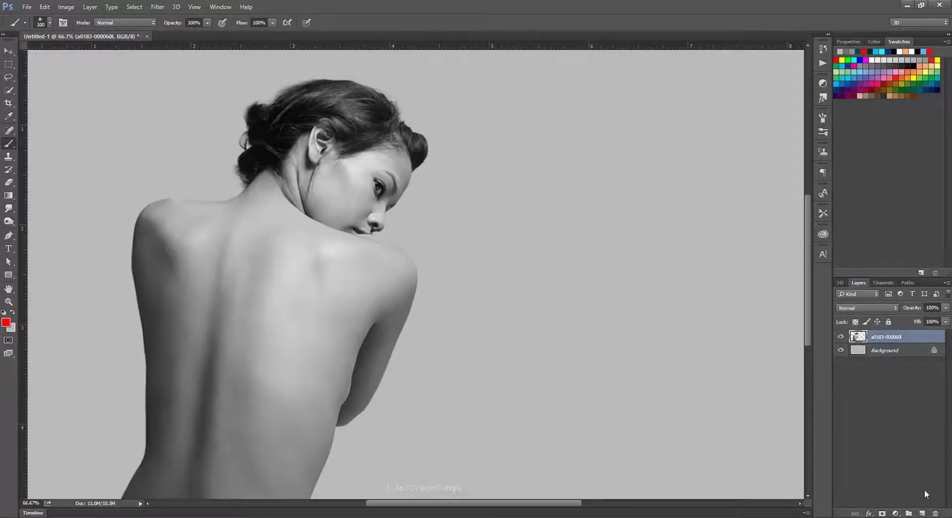
{"action": "left_click", "coordinate": [922, 513]}
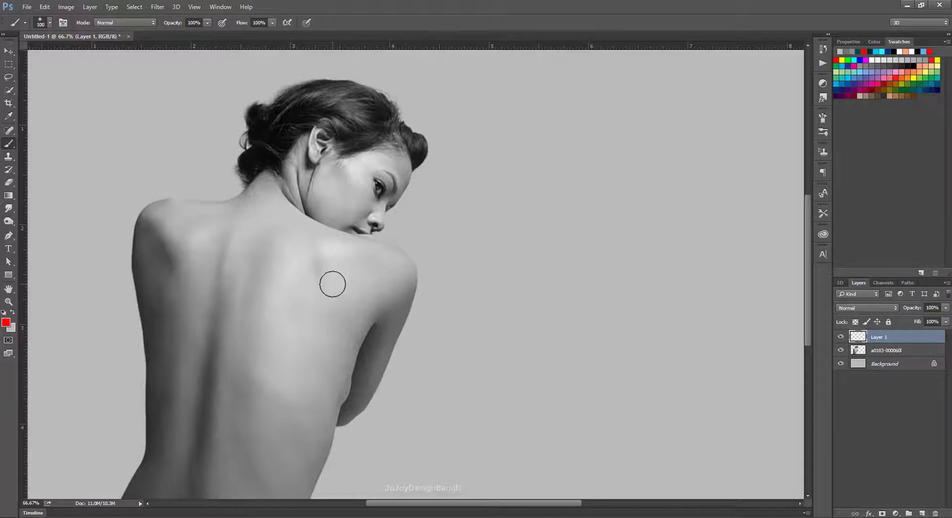
Enlarge the brush to 250 and set the painting colour to dark blue #004982.
{"action": "key", "text": "ctrl+plus"}
{"action": "key", "text": "ctrl+plus"}
{"action": "left_click_drag", "start_coordinate": [181, 261], "coordinate": [377, 270]}
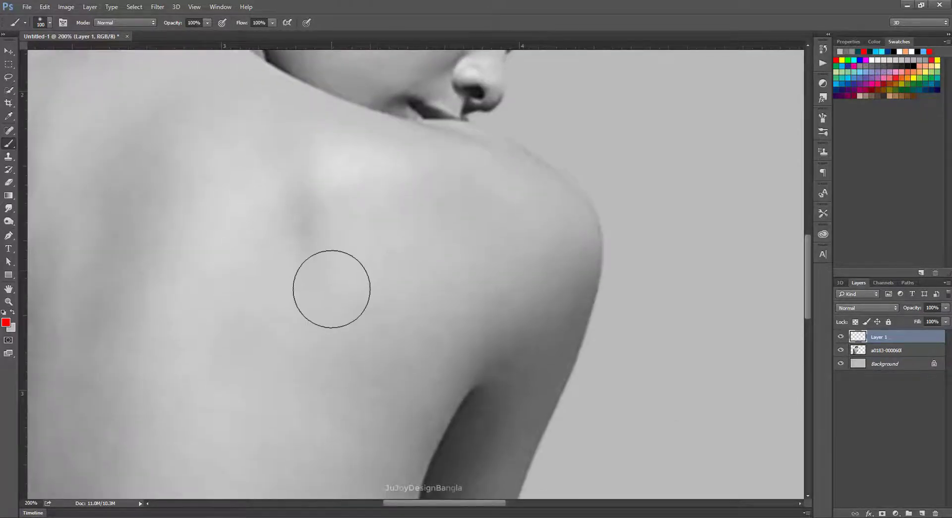
{"action": "key", "text": "bracketright"}
{"action": "key", "text": "bracketright"}
{"action": "key", "text": "bracketright"}
{"action": "key", "text": "bracketright"}
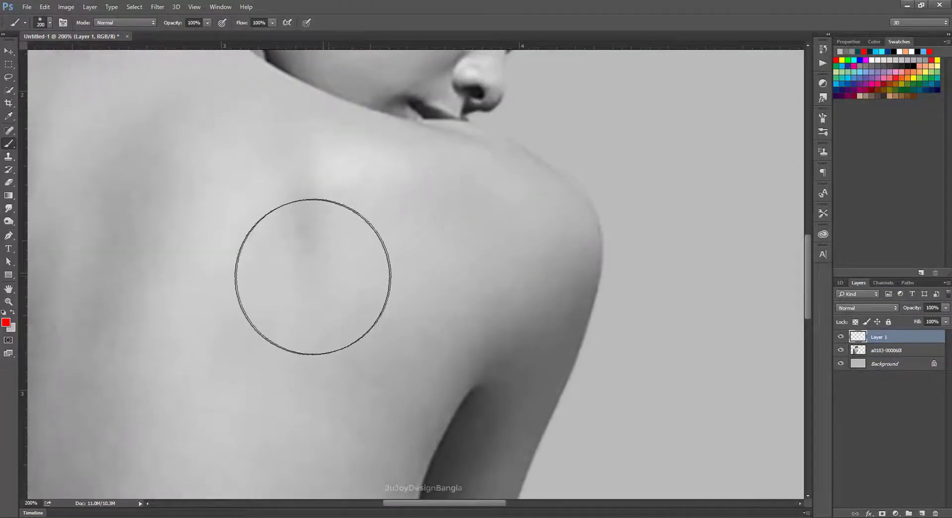
{"action": "key", "text": "bracketright"}
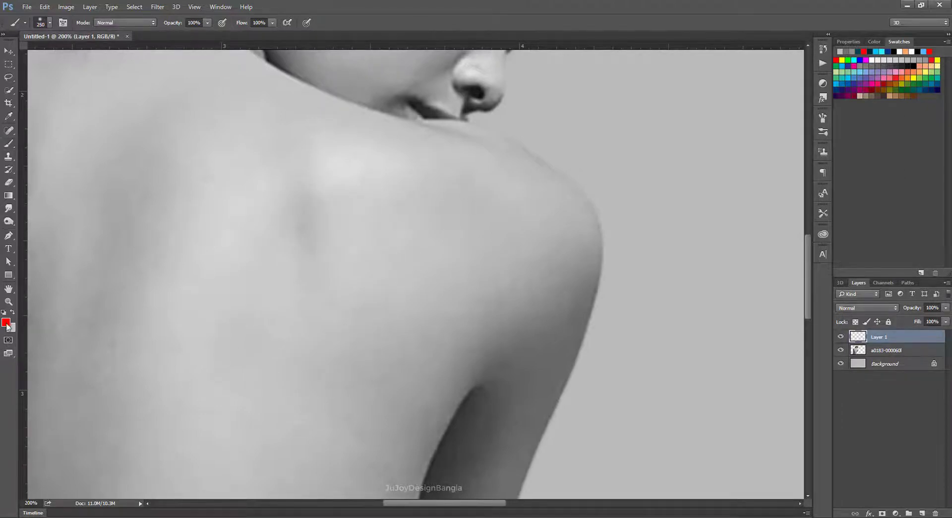
{"action": "left_click", "coordinate": [7, 323]}
{"action": "left_click", "coordinate": [796, 165]}
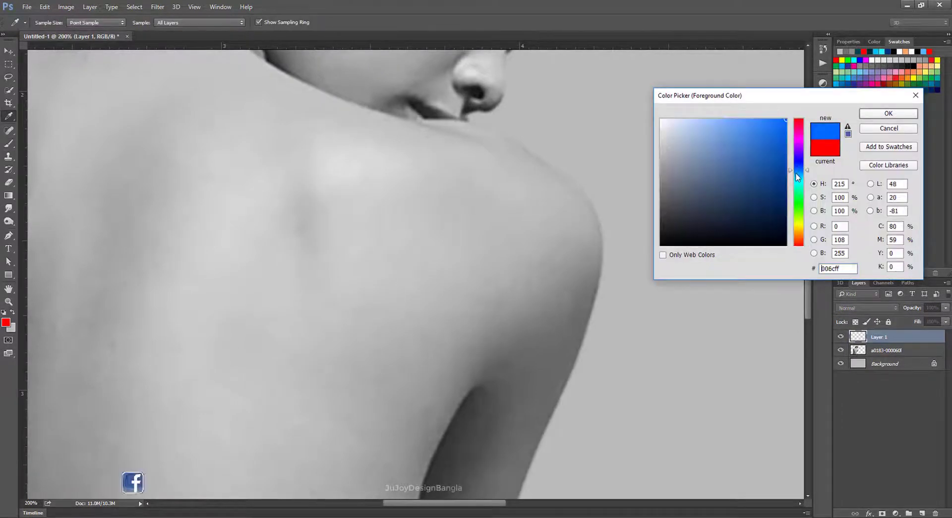
{"action": "left_click_drag", "start_coordinate": [797, 176], "coordinate": [797, 173]}
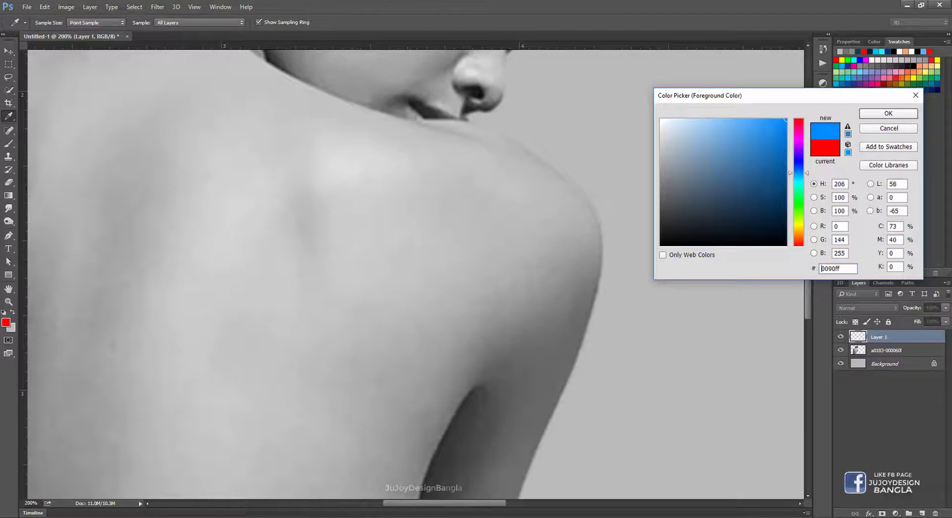
{"action": "left_click", "coordinate": [788, 180]}
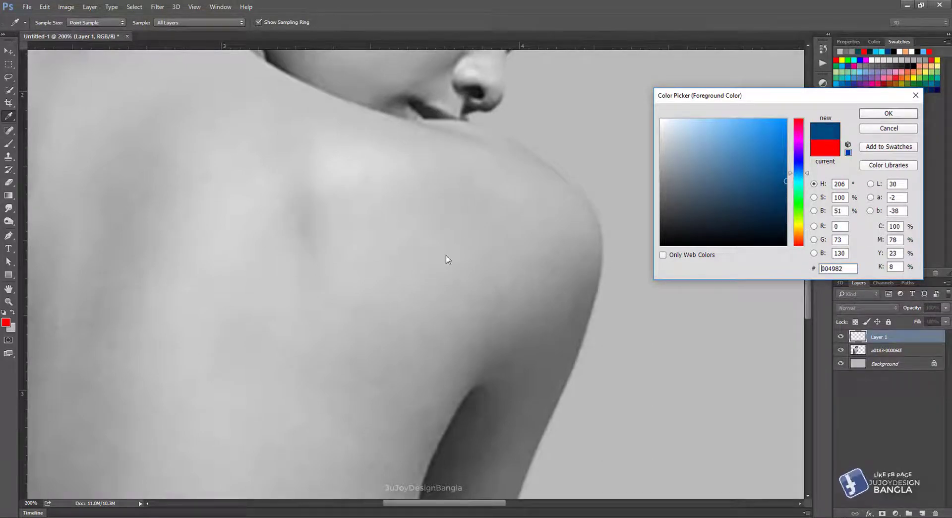
{"action": "key", "text": "Return"}
{"action": "key", "text": "b"}
Stamp a solid 200 px dark-blue circle on the woman's shoulder blade.
{"action": "left_click_drag", "start_coordinate": [284, 286], "coordinate": [263, 292]}
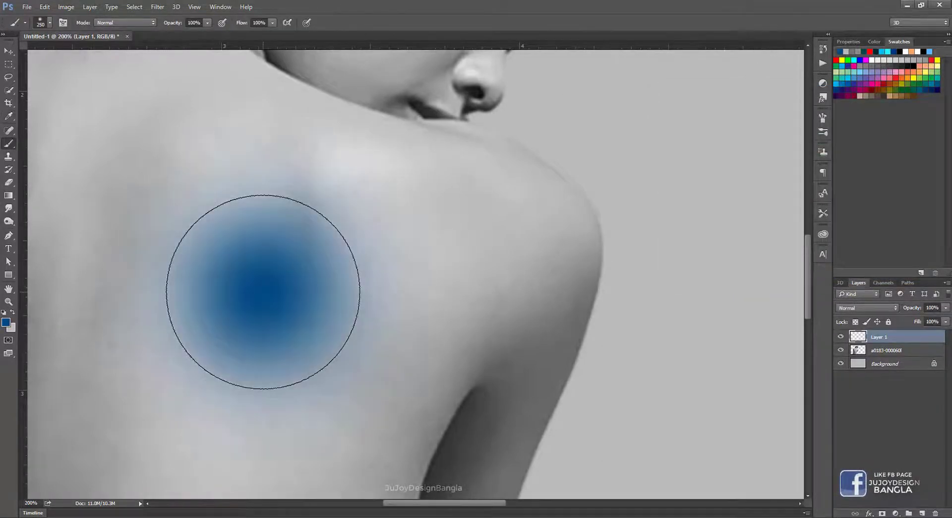
{"action": "key", "text": "ctrl+z"}
{"action": "right_click", "coordinate": [263, 291]}
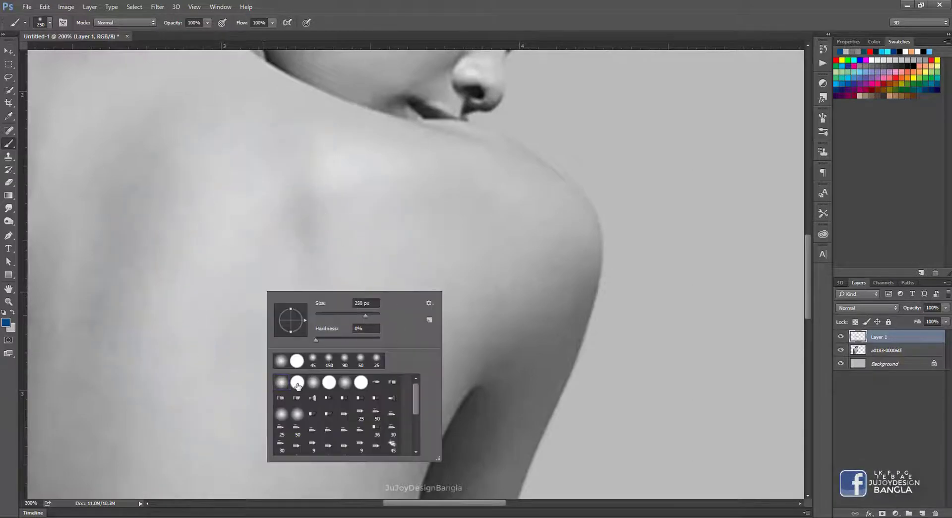
{"action": "key", "text": "Escape"}
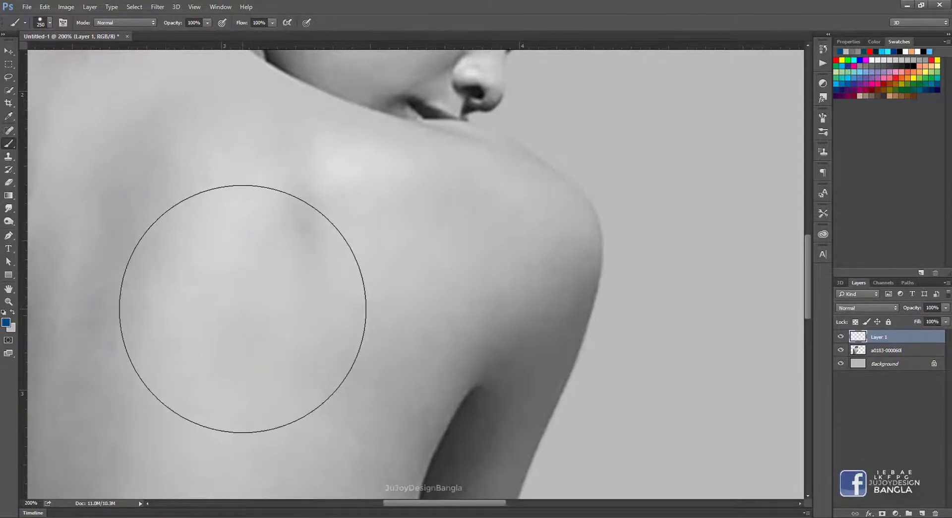
{"action": "key", "text": "bracketleft"}
{"action": "key", "text": "bracketright"}
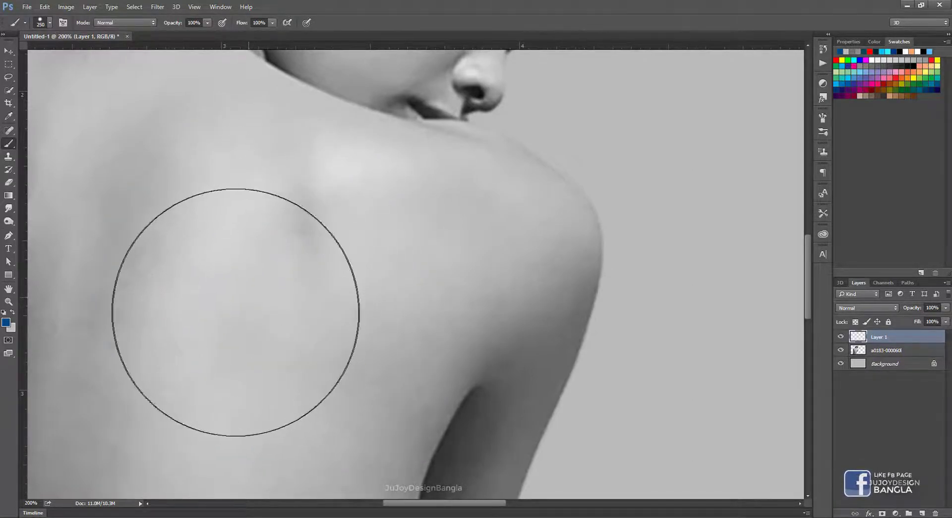
{"action": "key", "text": "ctrl+minus"}
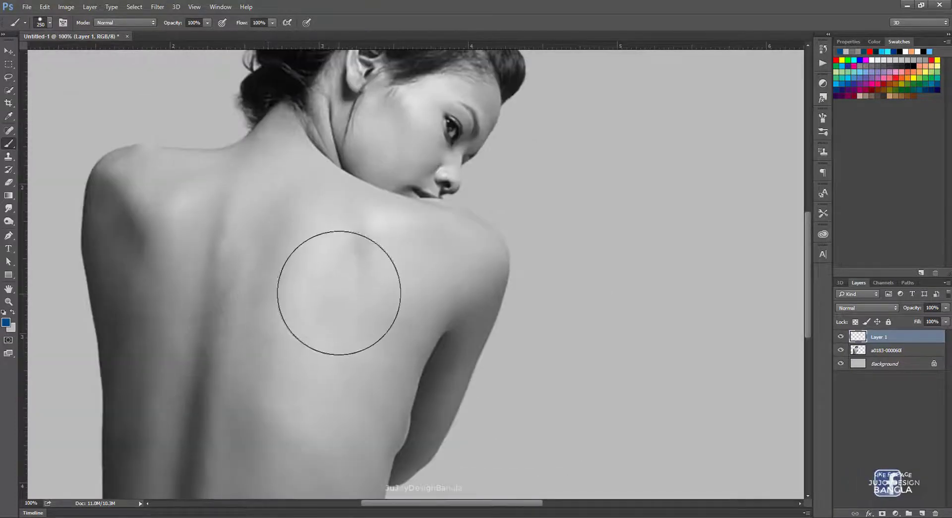
{"action": "key", "text": "bracketleft"}
{"action": "left_click", "coordinate": [352, 283]}
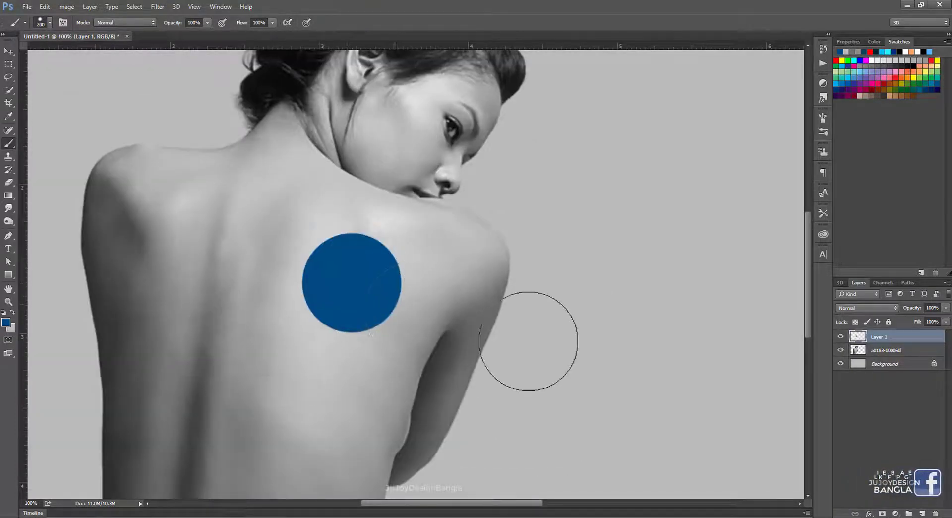
Give the blue circle an enlarged Inner Shadow and a white Normal-mode Drop Shadow.
{"action": "right_click", "coordinate": [919, 341]}
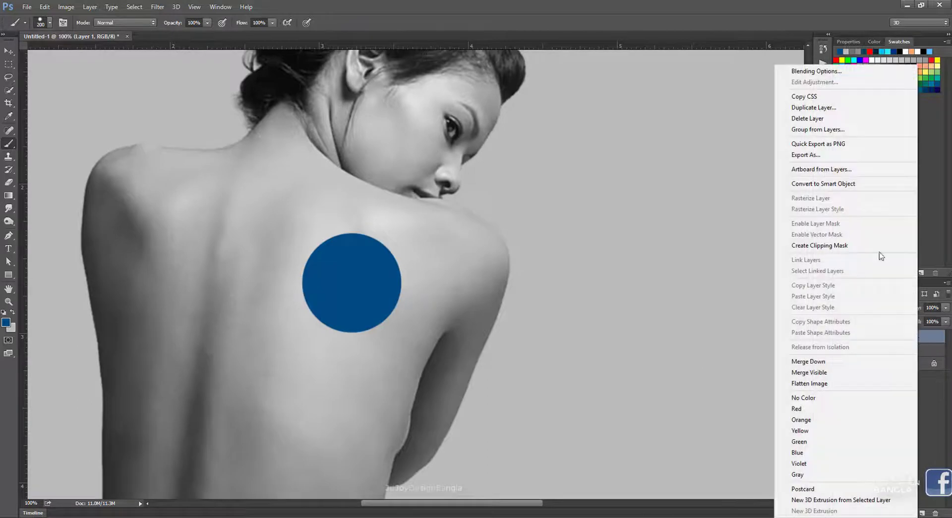
{"action": "left_click", "coordinate": [852, 71]}
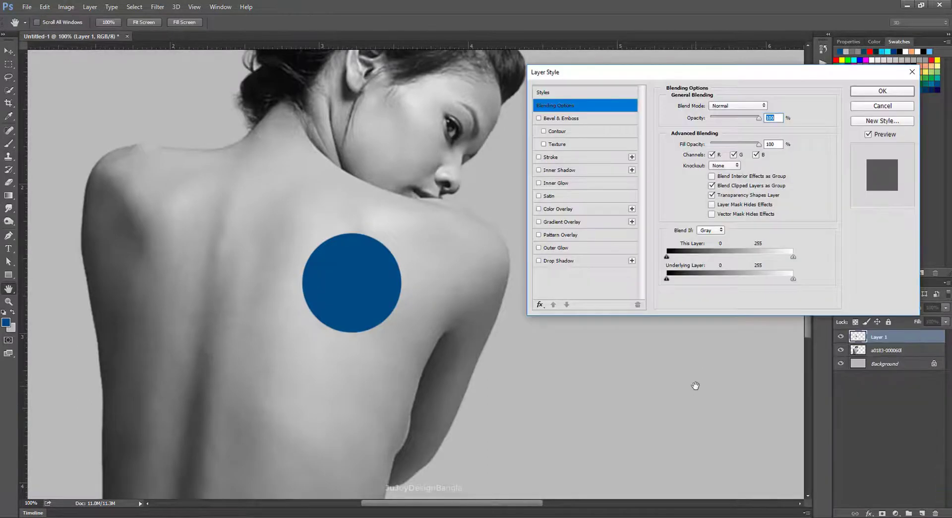
{"action": "left_click", "coordinate": [587, 173]}
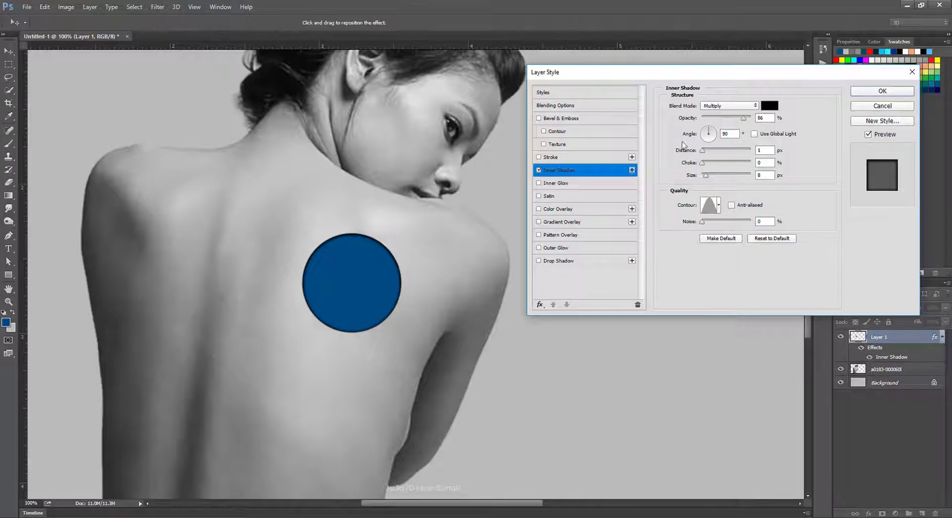
{"action": "left_click_drag", "start_coordinate": [704, 176], "coordinate": [711, 179]}
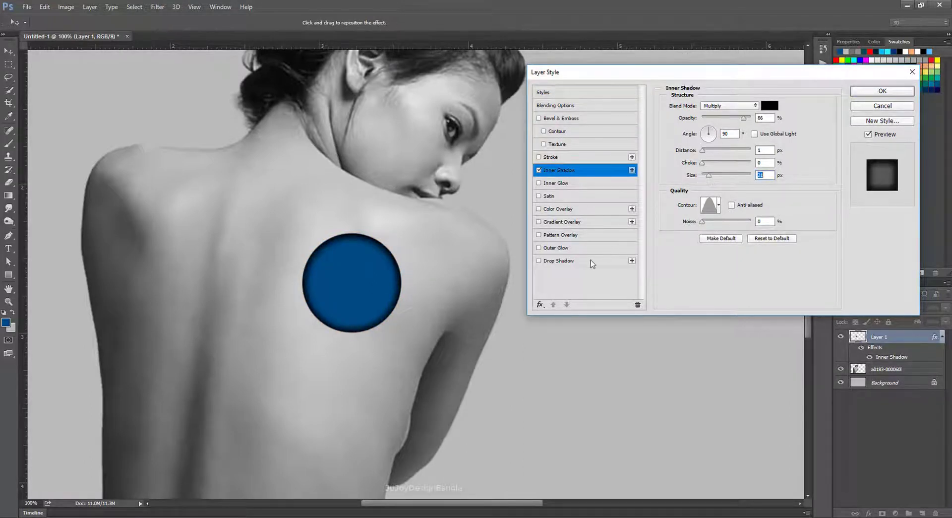
{"action": "left_click", "coordinate": [561, 260]}
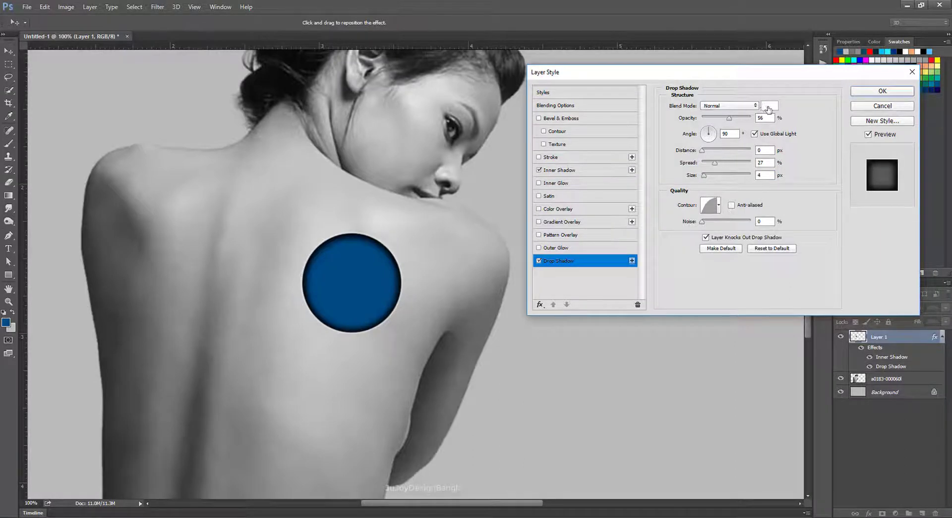
{"action": "left_click", "coordinate": [769, 106]}
{"action": "left_click", "coordinate": [888, 114]}
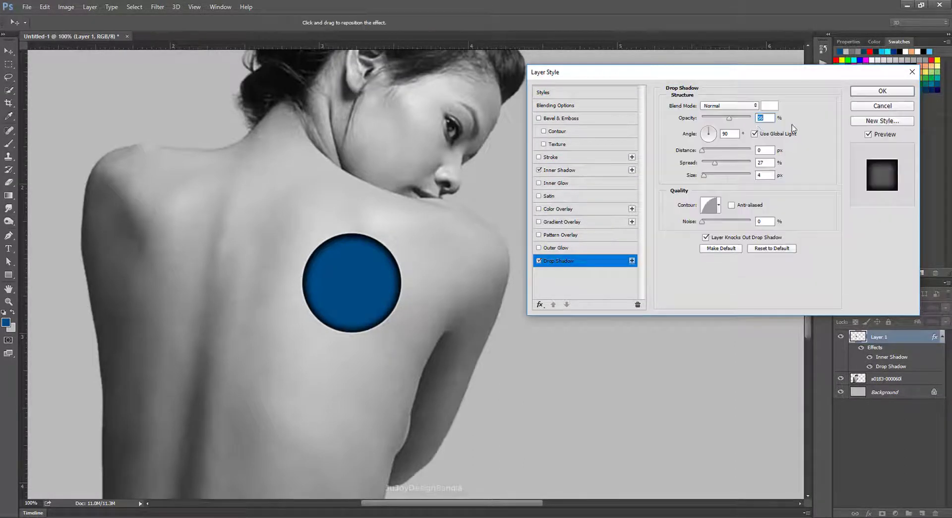
{"action": "left_click", "coordinate": [742, 105]}
{"action": "left_click", "coordinate": [752, 116]}
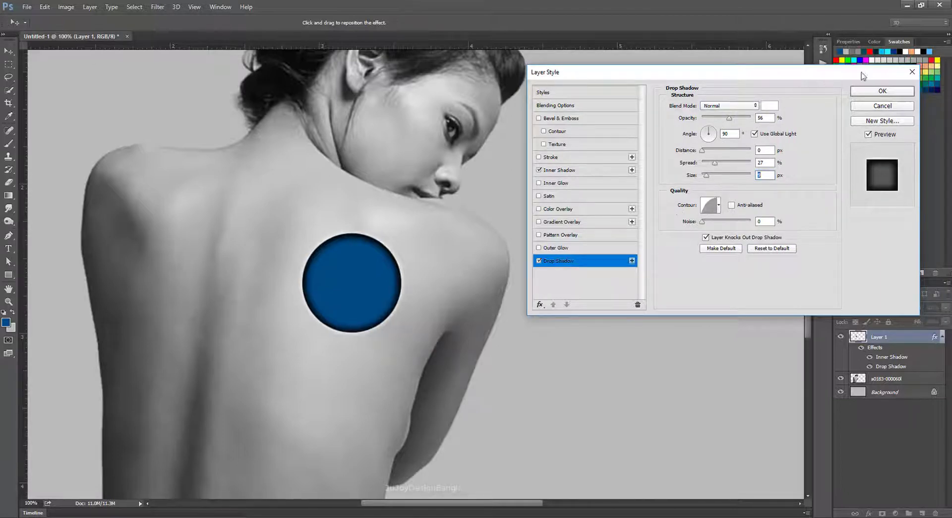
Add a checkered Pattern Overlay at 128% scale and 18% opacity to the circle.
{"action": "left_click", "coordinate": [556, 236]}
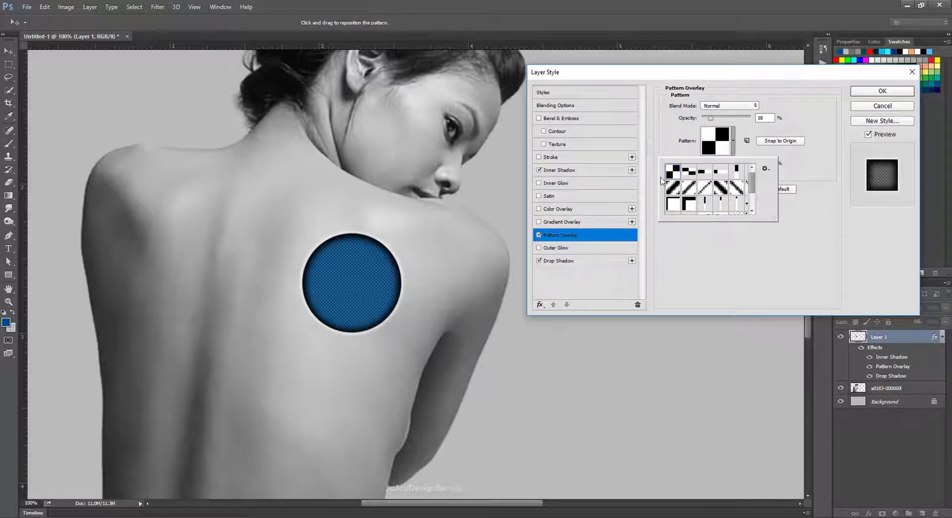
{"action": "left_click", "coordinate": [810, 119]}
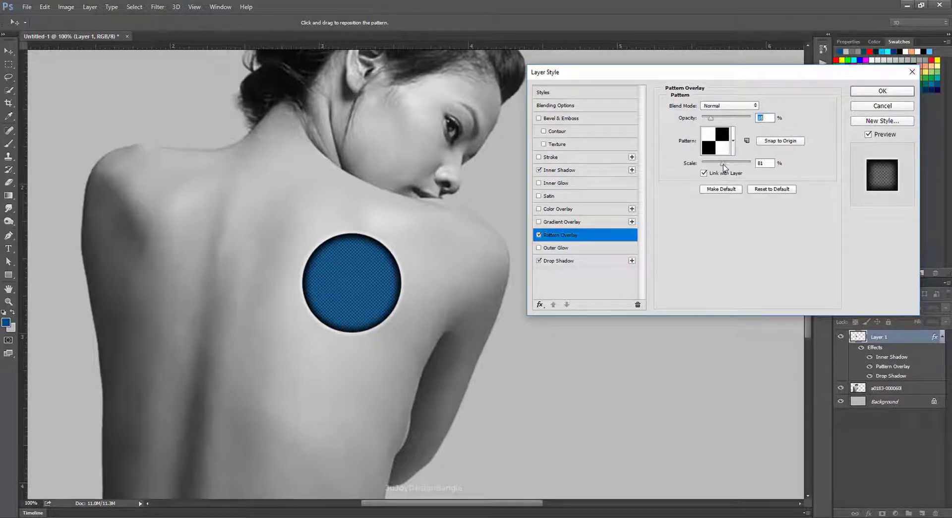
{"action": "left_click_drag", "start_coordinate": [724, 167], "coordinate": [727, 166]}
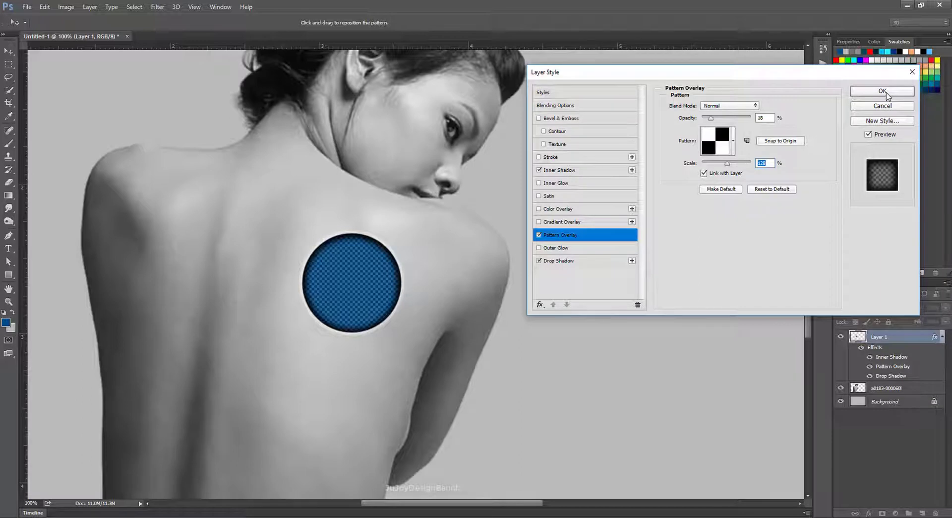
{"action": "left_click_drag", "start_coordinate": [714, 121], "coordinate": [717, 122]}
{"action": "left_click", "coordinate": [883, 91]}
On new Layer 2, stamp a 100 px dark-blue disc at the checkered circle's centre.
{"action": "key", "text": "b"}
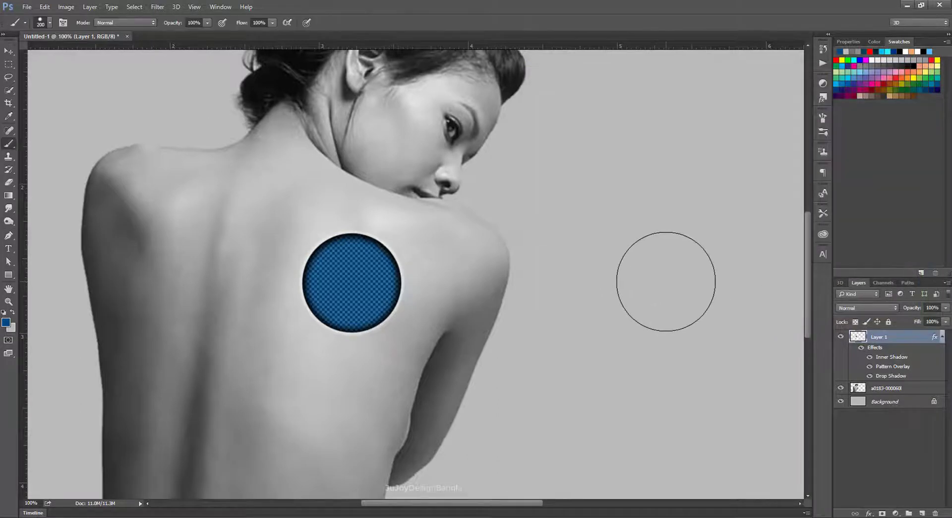
{"action": "key", "text": "ctrl+plus"}
{"action": "key", "text": "ctrl+plus"}
{"action": "left_click_drag", "start_coordinate": [506, 289], "coordinate": [570, 308]}
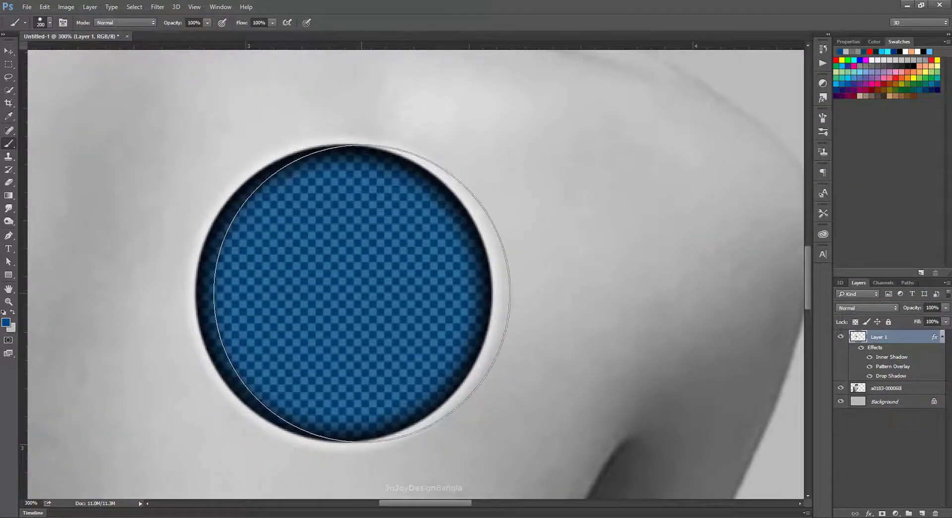
{"action": "key", "text": "bracketleft"}
{"action": "key", "text": "bracketleft"}
{"action": "key", "text": "bracketleft"}
{"action": "key", "text": "bracketleft"}
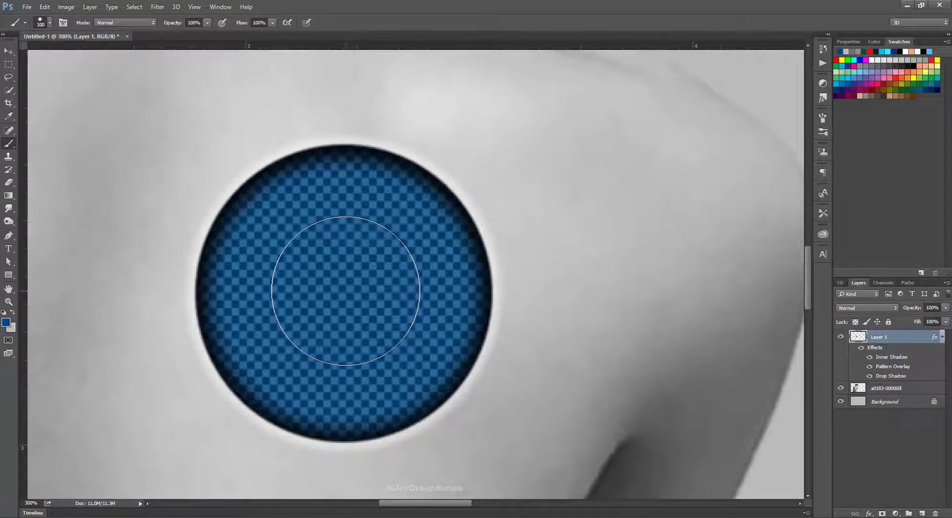
{"action": "left_click", "coordinate": [923, 512]}
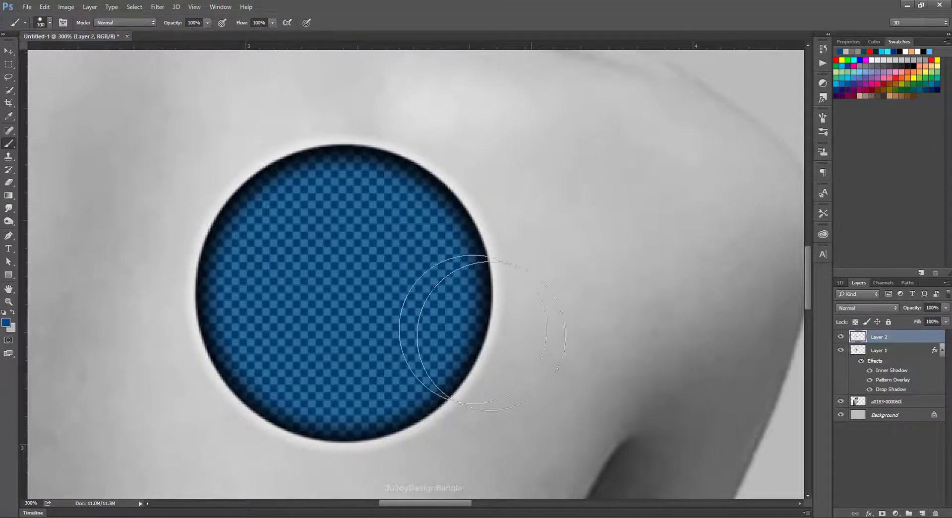
{"action": "left_click", "coordinate": [344, 290]}
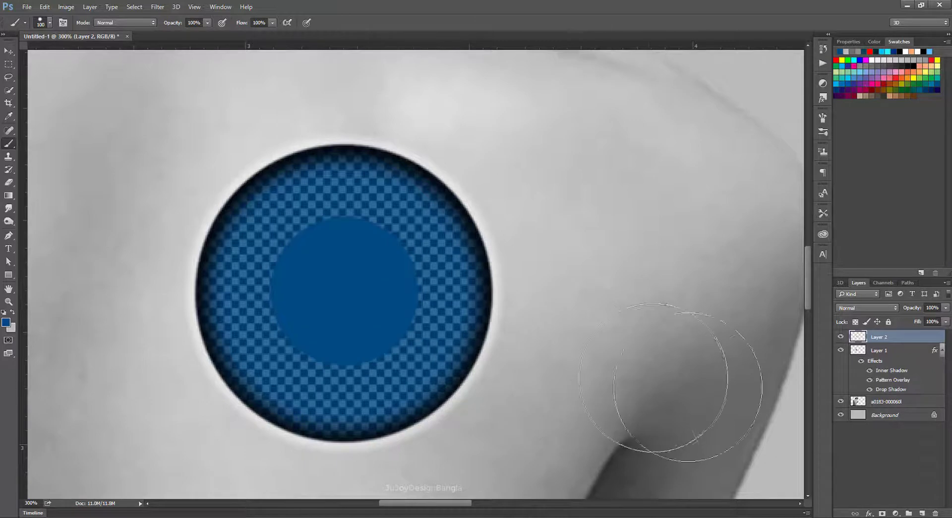
Add a Gradient Overlay to Layer 2's disc and make its left stop a lighter blue.
{"action": "double_click", "coordinate": [909, 340]}
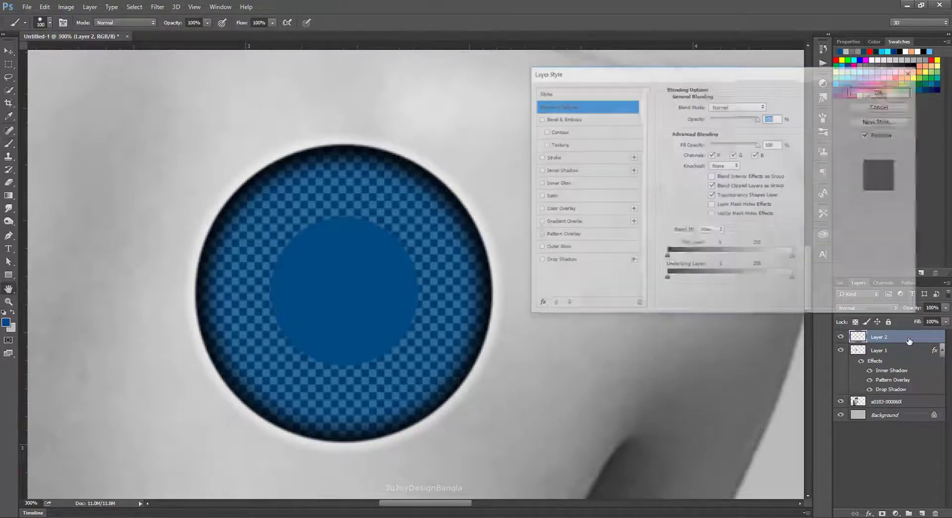
{"action": "left_click_drag", "start_coordinate": [729, 75], "coordinate": [779, 65]}
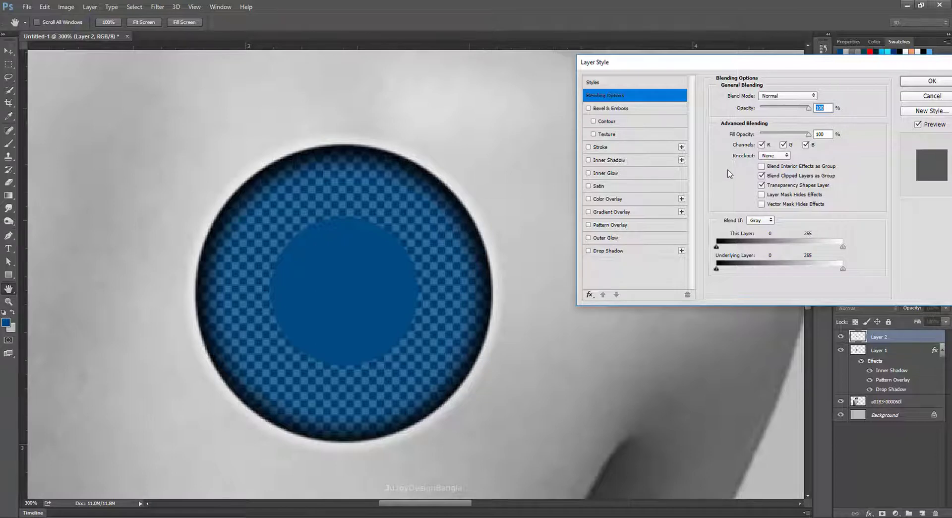
{"action": "left_click", "coordinate": [612, 212]}
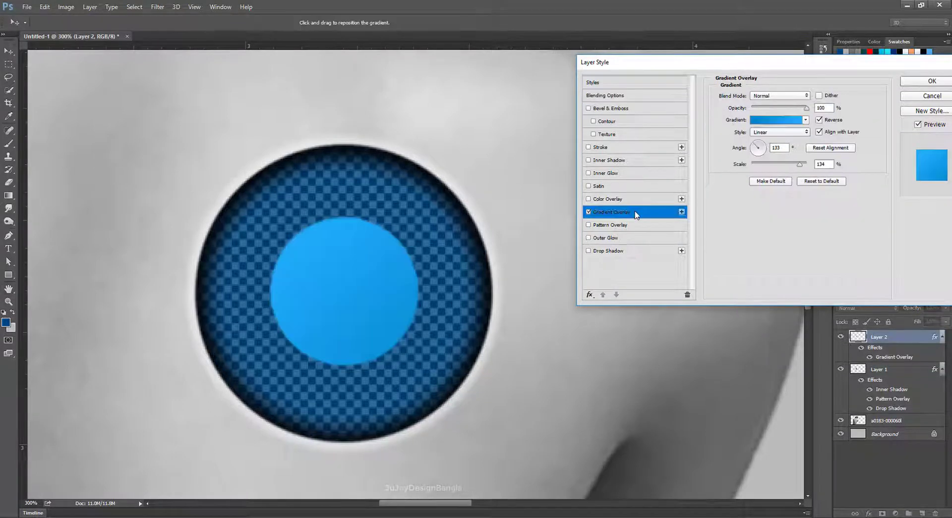
{"action": "left_click", "coordinate": [776, 121]}
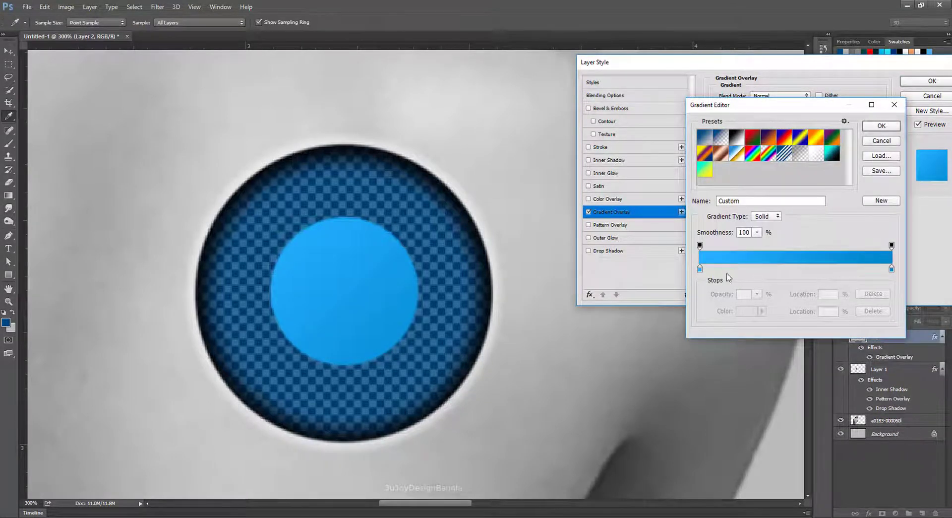
{"action": "left_click", "coordinate": [699, 269]}
{"action": "double_click", "coordinate": [700, 269]}
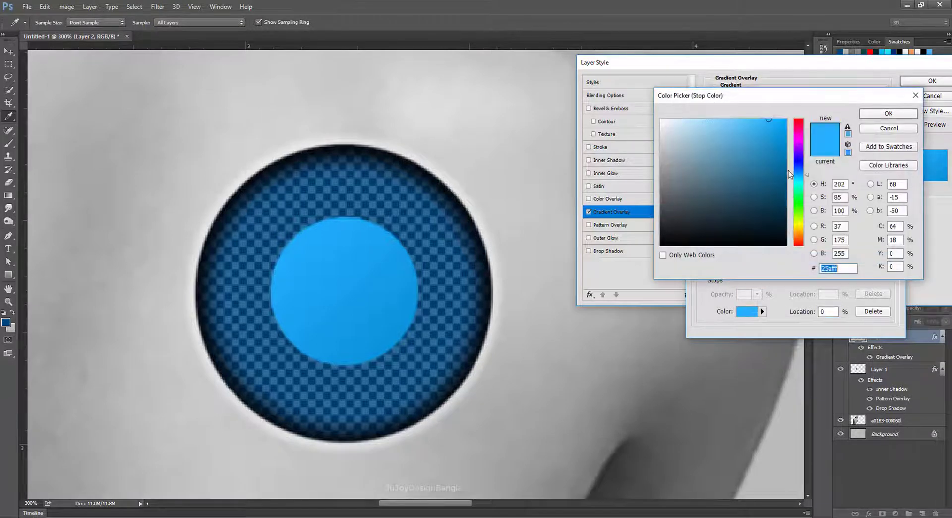
{"action": "left_click", "coordinate": [744, 117]}
{"action": "left_click", "coordinate": [903, 116]}
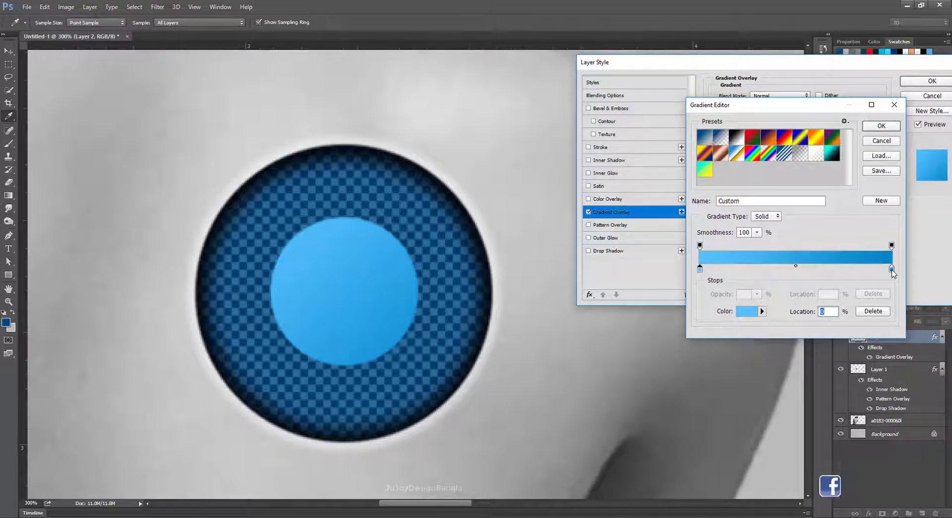
Rearrange the gradient so it runs dark blue to light blue, midpoint toward the dark end.
{"action": "left_click_drag", "start_coordinate": [892, 271], "coordinate": [796, 269]}
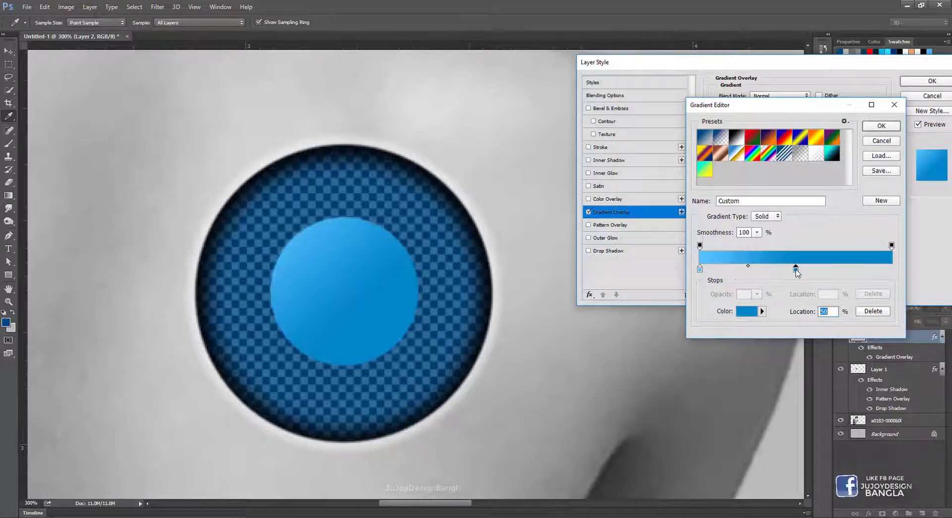
{"action": "left_click_drag", "start_coordinate": [700, 269], "coordinate": [892, 268]}
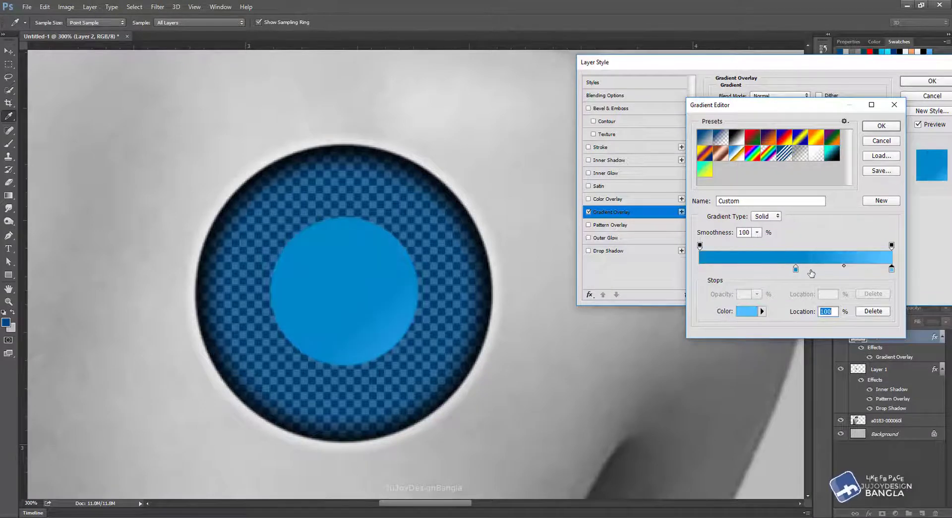
{"action": "left_click_drag", "start_coordinate": [795, 268], "coordinate": [681, 273]}
{"action": "left_click_drag", "start_coordinate": [796, 266], "coordinate": [758, 266]}
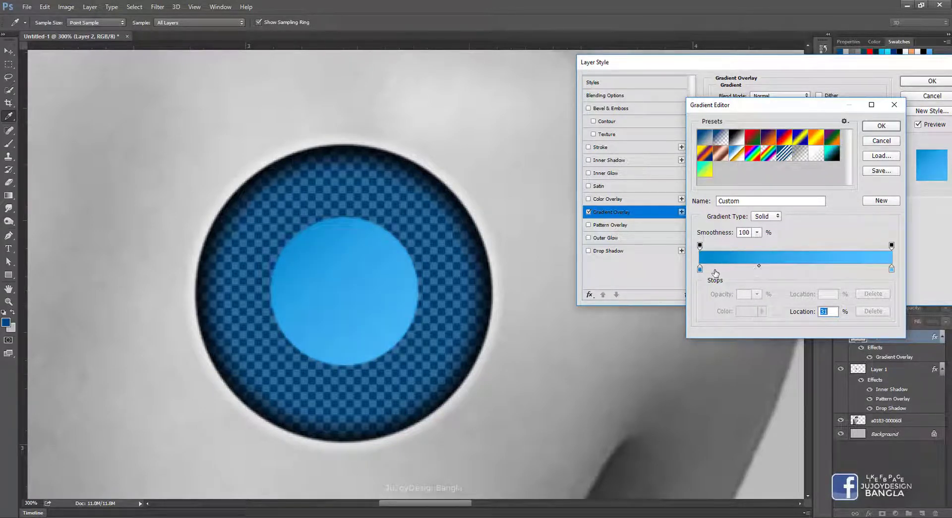
{"action": "left_click", "coordinate": [700, 268]}
{"action": "left_click", "coordinate": [746, 311]}
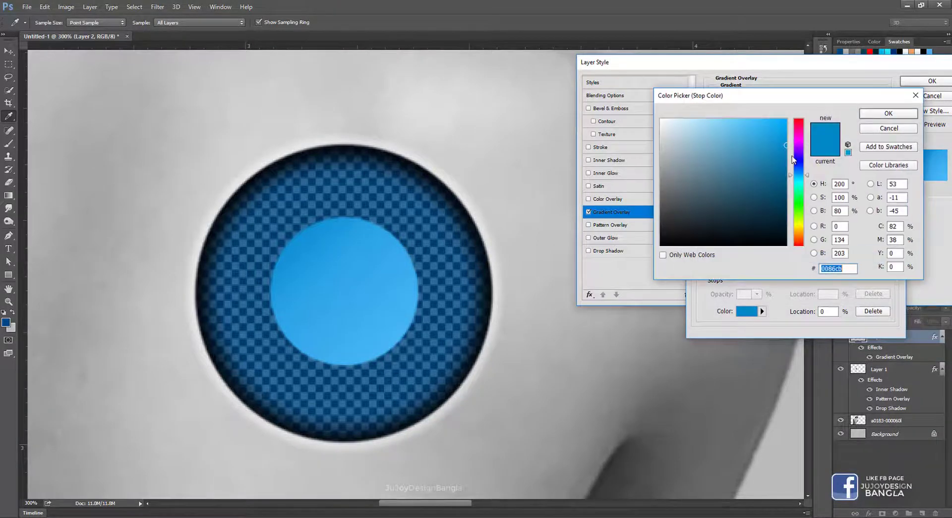
{"action": "left_click", "coordinate": [889, 113]}
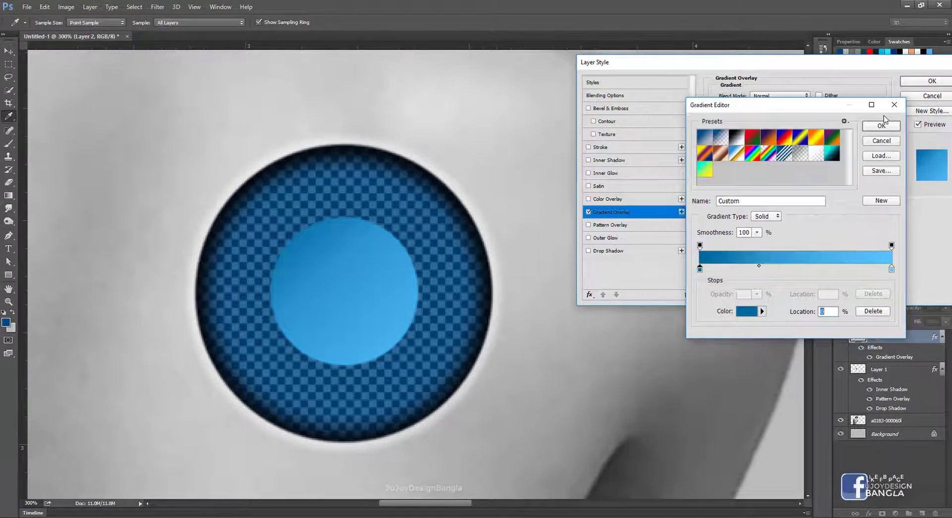
{"action": "left_click", "coordinate": [892, 268]}
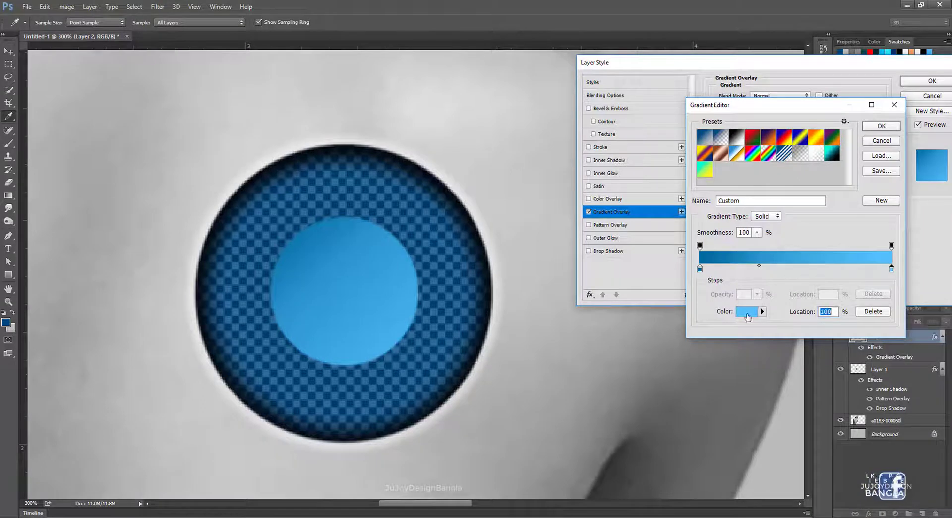
{"action": "left_click", "coordinate": [747, 311]}
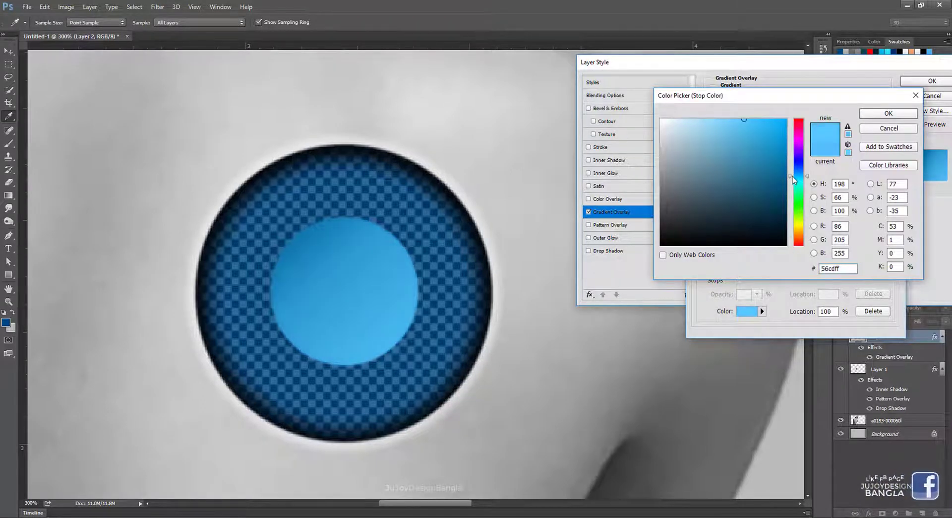
{"action": "left_click", "coordinate": [895, 114]}
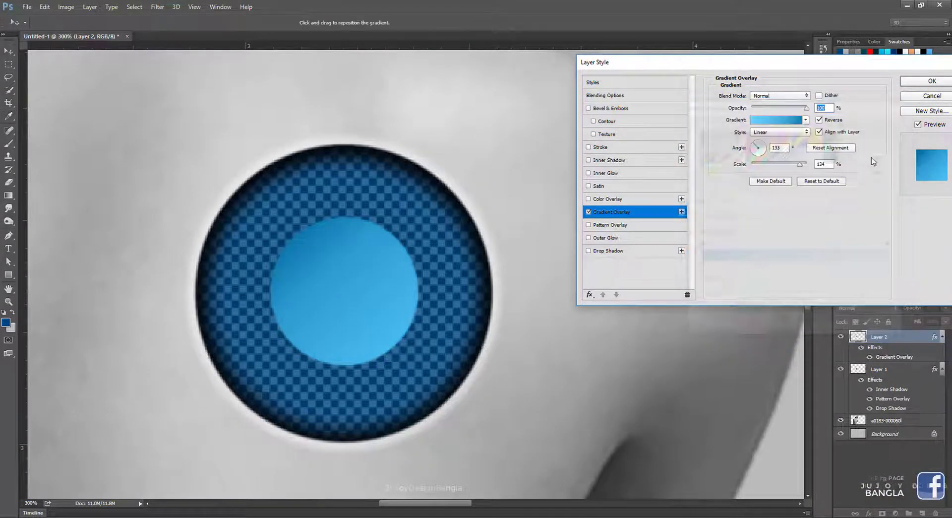
Add a Satin effect with distance about 19 and a smaller size for a sharper highlight.
{"action": "left_click", "coordinate": [604, 186]}
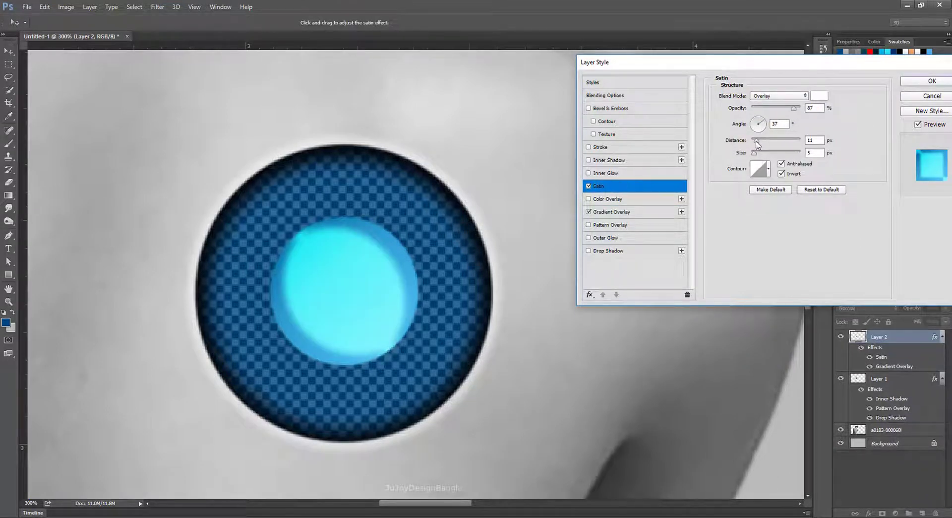
{"action": "left_click_drag", "start_coordinate": [756, 142], "coordinate": [758, 157]}
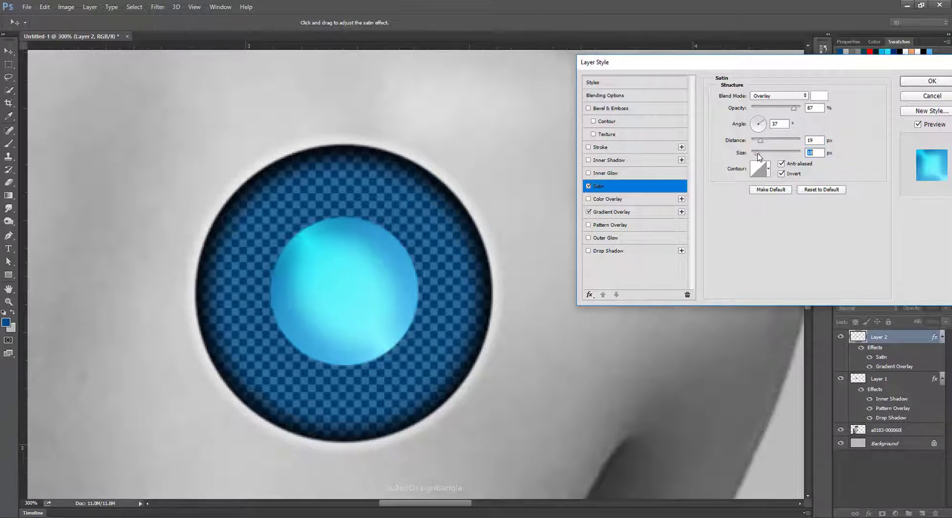
{"action": "left_click_drag", "start_coordinate": [760, 141], "coordinate": [760, 155]}
{"action": "left_click_drag", "start_coordinate": [758, 156], "coordinate": [765, 142]}
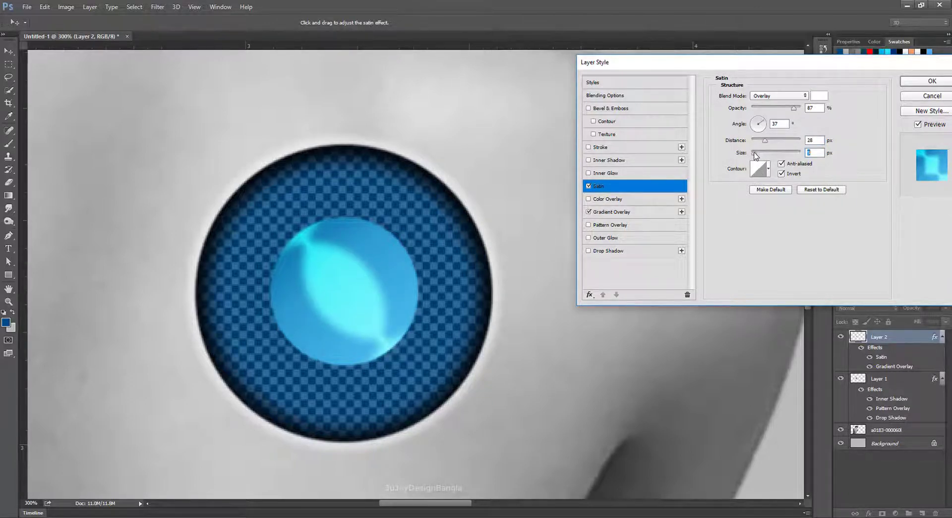
{"action": "left_click_drag", "start_coordinate": [757, 154], "coordinate": [759, 154]}
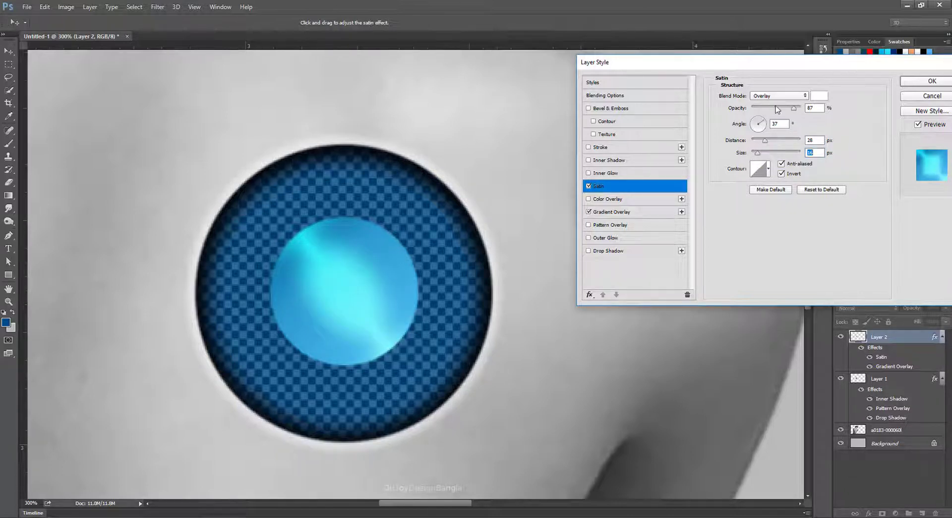
Try Soft Light and Screen, settle on Overlay for the satin, and enable Drop Shadow.
{"action": "left_click", "coordinate": [789, 97]}
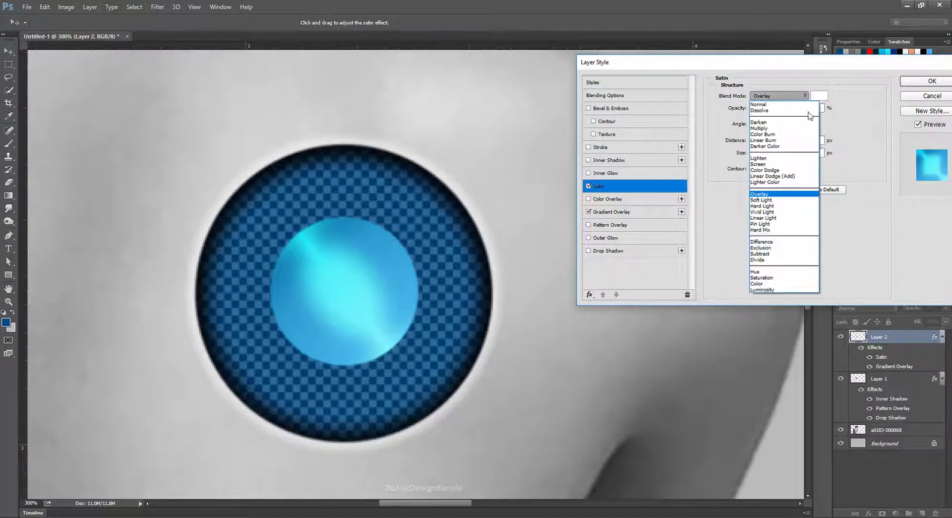
{"action": "left_click", "coordinate": [777, 200]}
{"action": "left_click", "coordinate": [778, 96]}
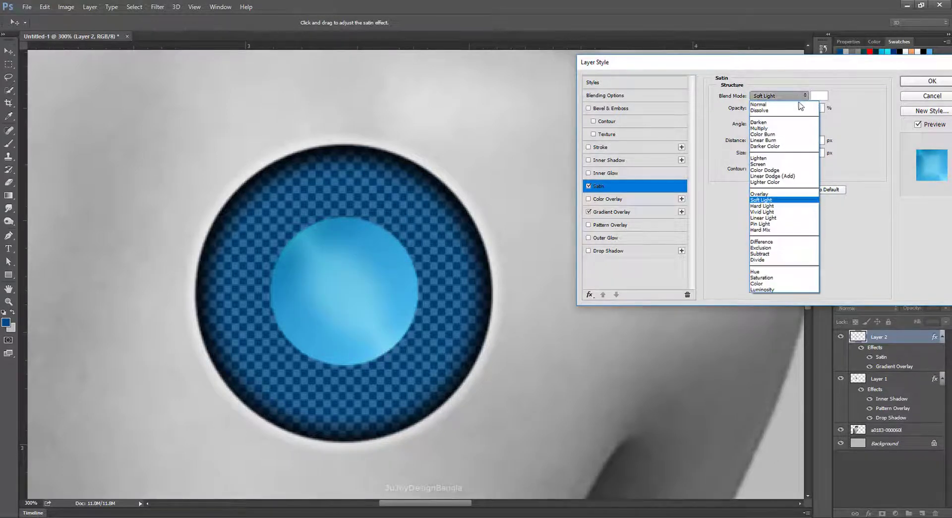
{"action": "left_click", "coordinate": [777, 167]}
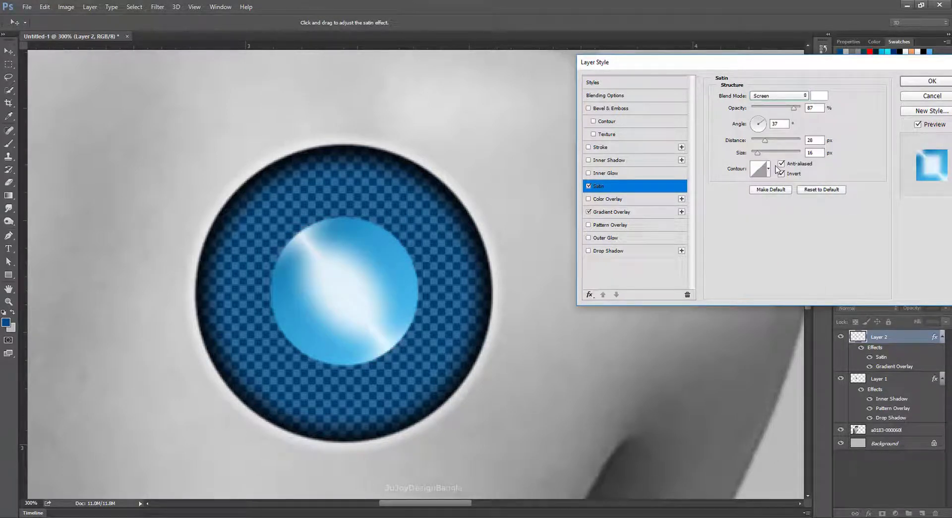
{"action": "left_click", "coordinate": [794, 96]}
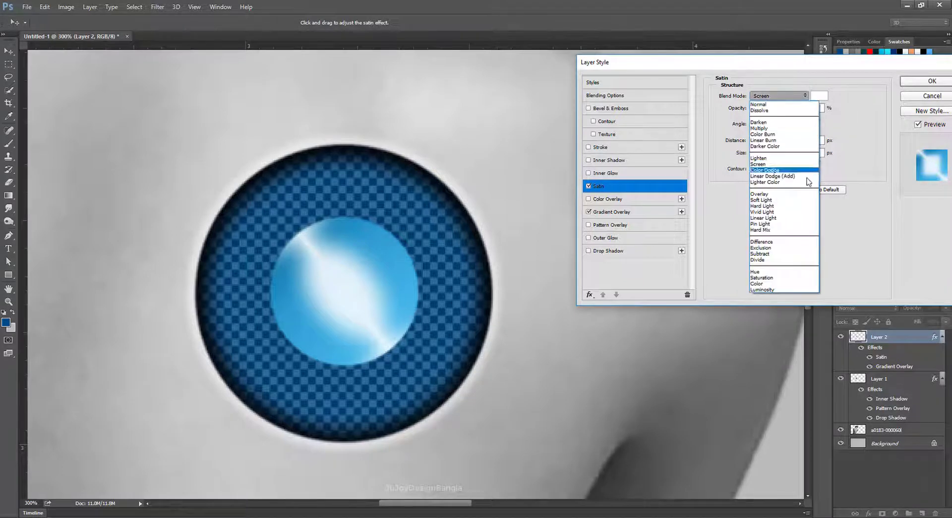
{"action": "left_click", "coordinate": [789, 194]}
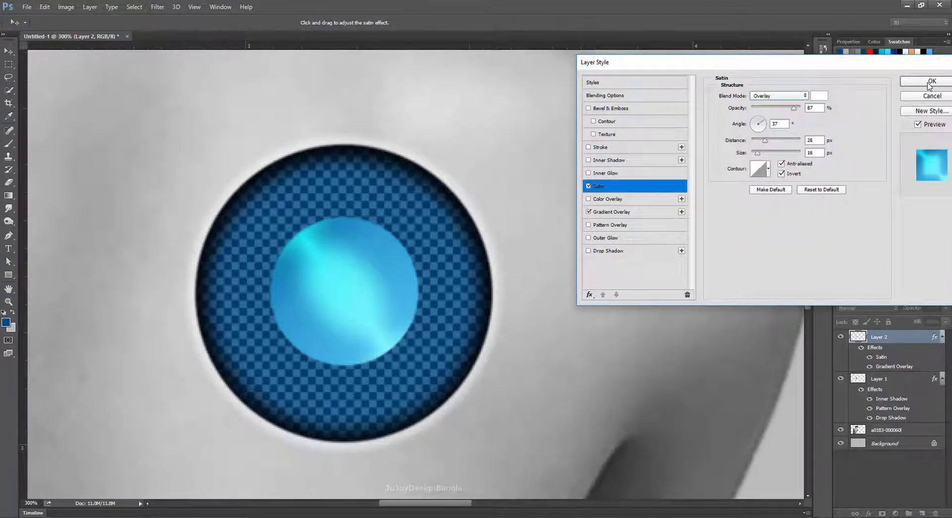
{"action": "left_click", "coordinate": [609, 250]}
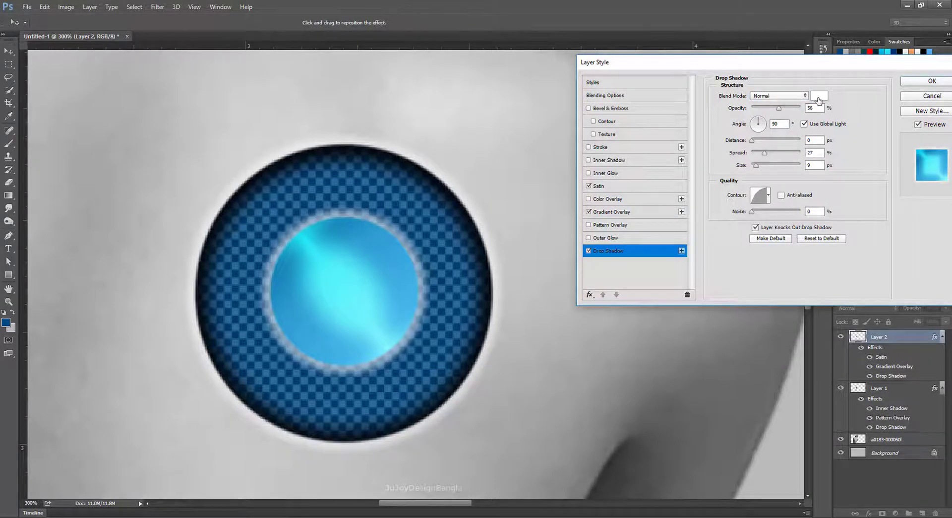
Make the lens drop shadow black at 64% opacity, 11% spread and 5 px size, then apply.
{"action": "left_click", "coordinate": [819, 95]}
{"action": "left_click_drag", "start_coordinate": [667, 238], "coordinate": [647, 256]}
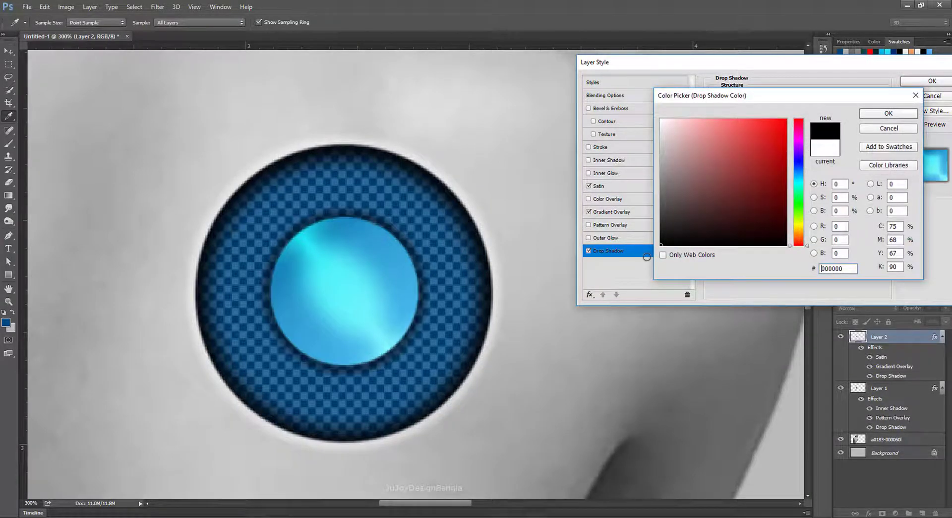
{"action": "left_click", "coordinate": [888, 114]}
{"action": "left_click_drag", "start_coordinate": [755, 170], "coordinate": [757, 156]}
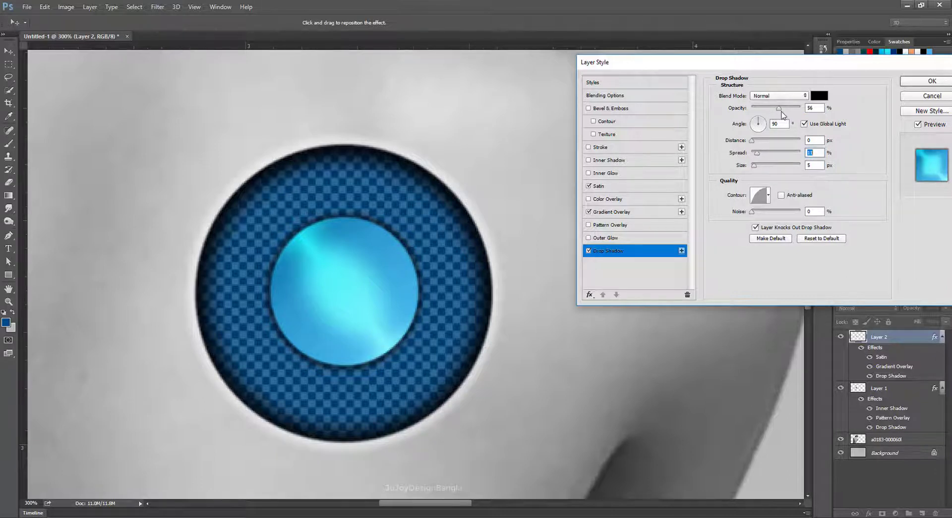
{"action": "left_click_drag", "start_coordinate": [782, 111], "coordinate": [792, 110]}
{"action": "left_click_drag", "start_coordinate": [755, 166], "coordinate": [756, 167]}
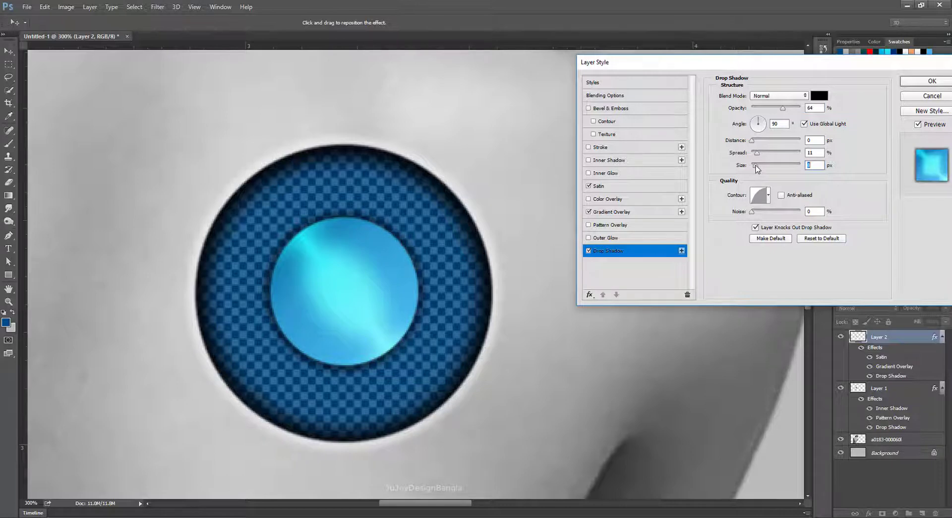
{"action": "left_click", "coordinate": [931, 84]}
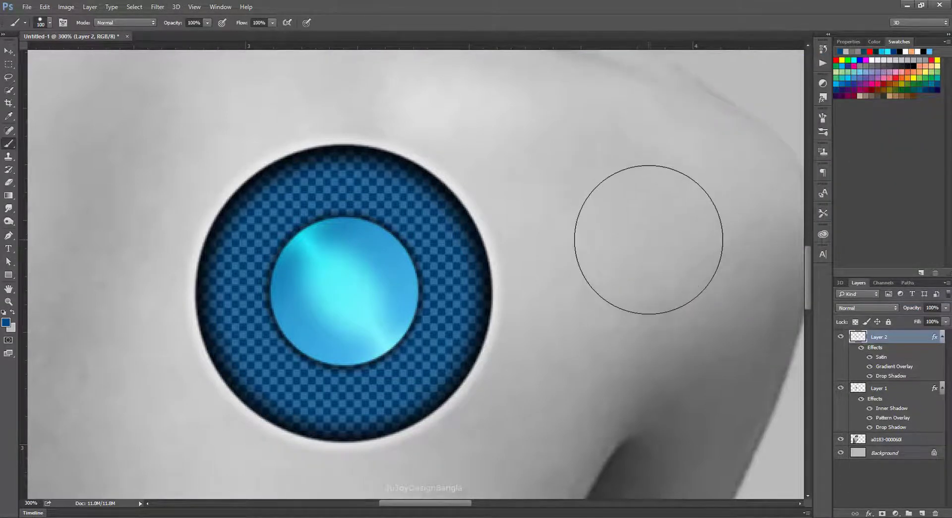
Add a new layer and sample the bright cyan from the inner lens as foreground colour.
{"action": "key", "text": "ctrl+minus"}
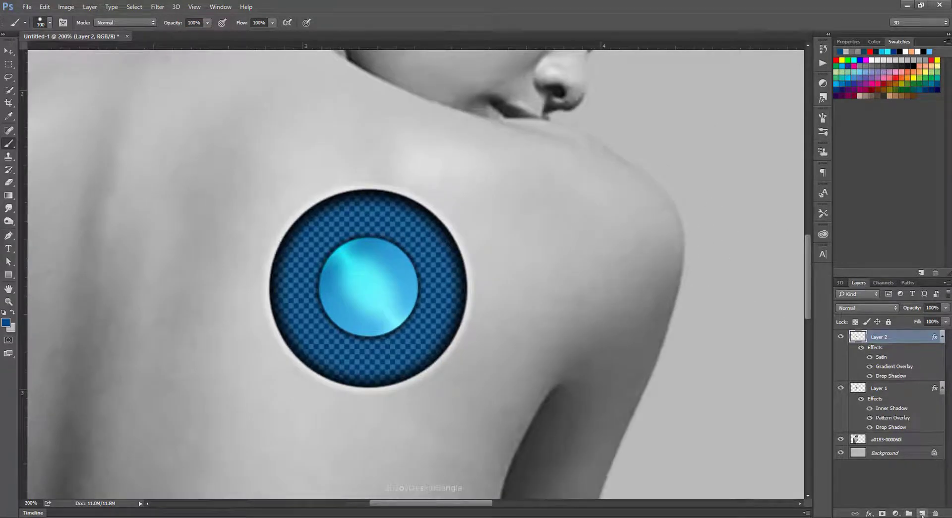
{"action": "left_click", "coordinate": [922, 513]}
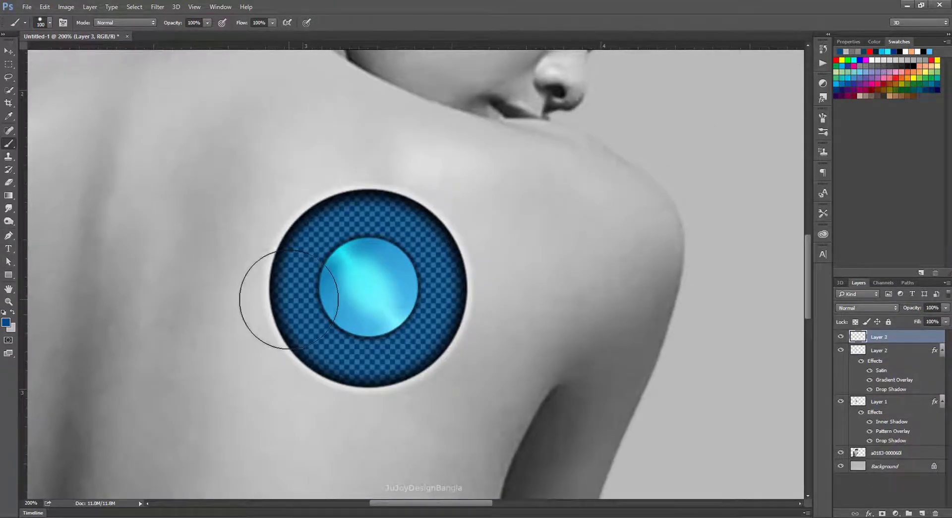
{"action": "left_click", "coordinate": [5, 322]}
{"action": "left_click", "coordinate": [378, 281]}
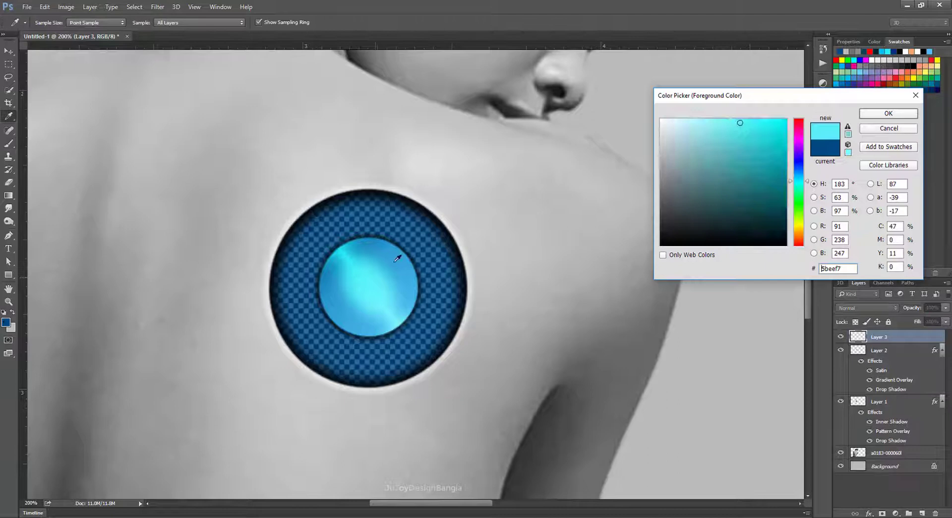
{"action": "left_click", "coordinate": [882, 121]}
Paint one soft 250 px cyan brush dab over the shoulder lens.
{"action": "key", "text": "b"}
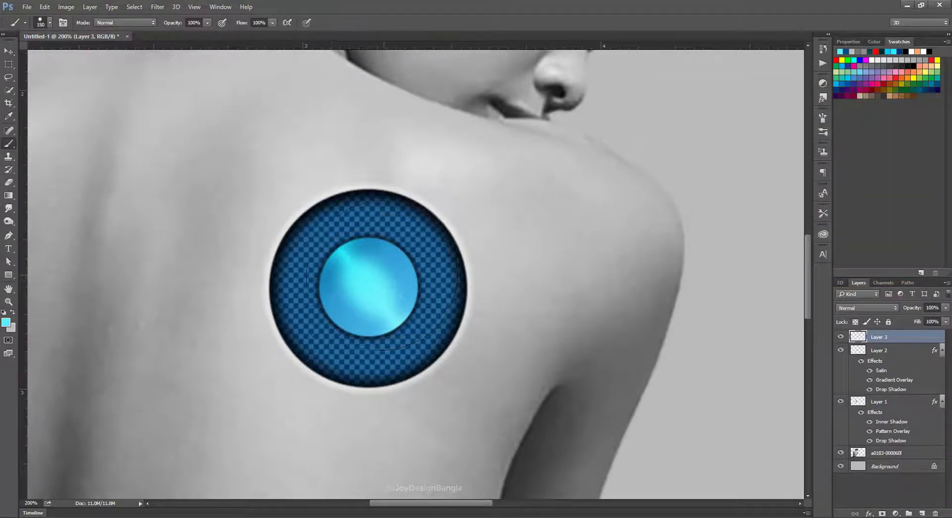
{"action": "key", "text": "bracketright"}
{"action": "key", "text": "bracketright"}
{"action": "right_click", "coordinate": [369, 285]}
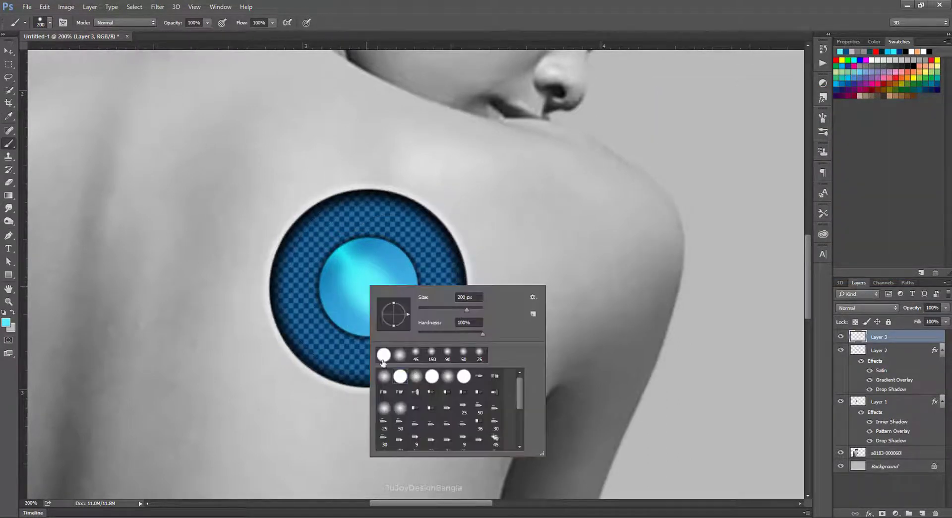
{"action": "key", "text": "Return"}
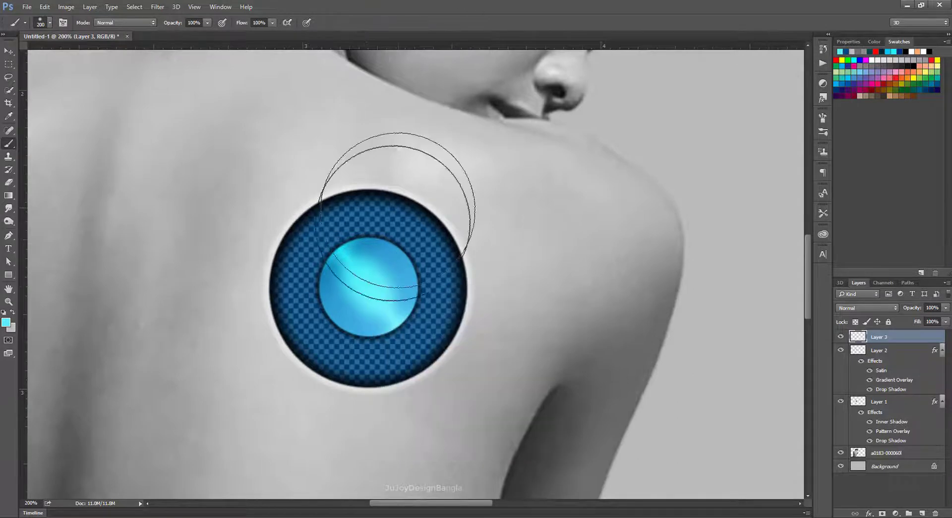
{"action": "key", "text": "bracketright"}
{"action": "key", "text": "bracketright"}
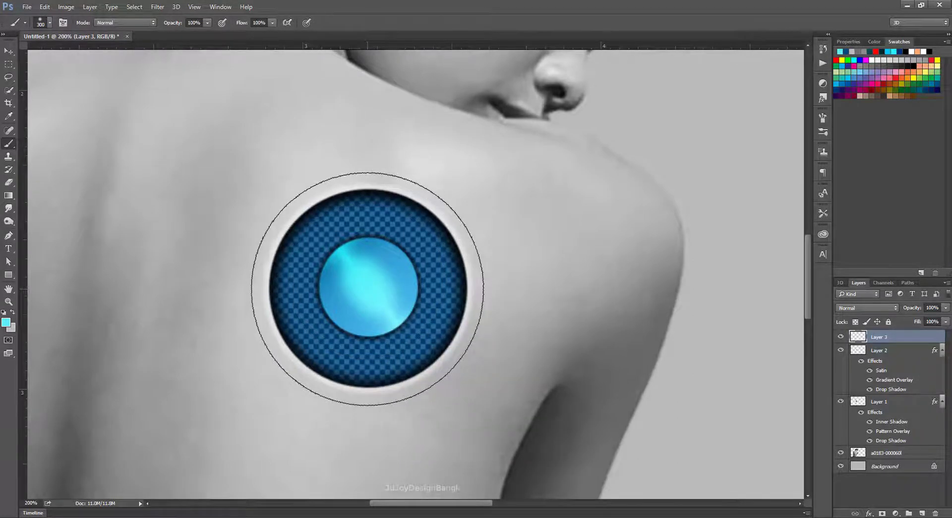
{"action": "key", "text": "bracketleft"}
{"action": "left_click", "coordinate": [368, 288]}
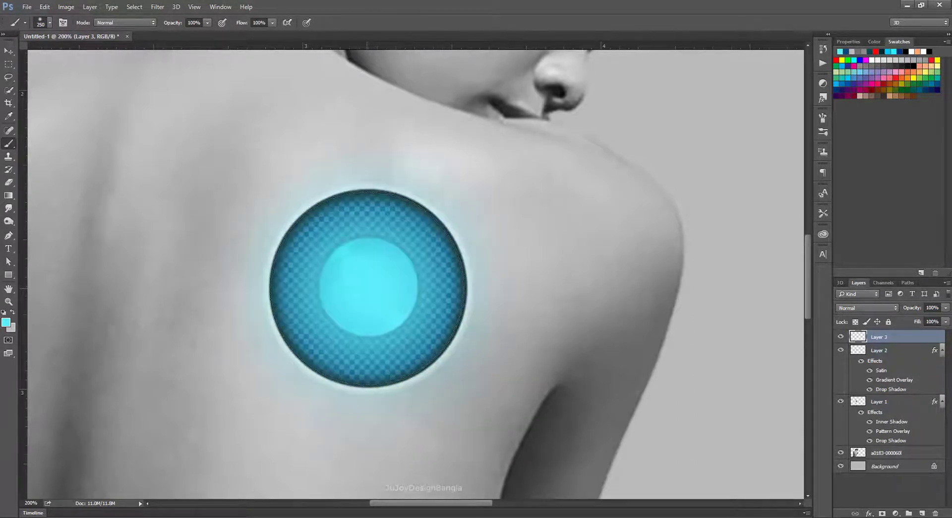
Set the glow layer to Screen blend at 90% opacity and view at 66.67%.
{"action": "left_click", "coordinate": [893, 309]}
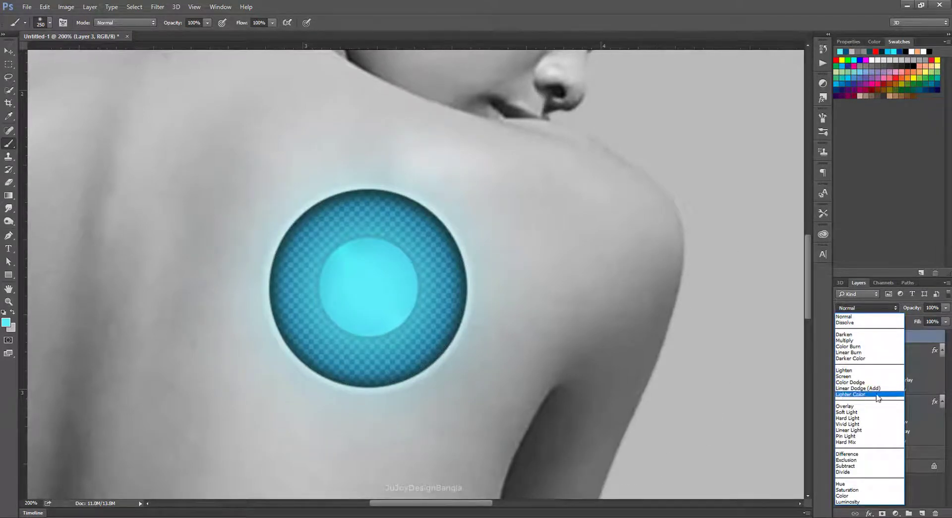
{"action": "left_click", "coordinate": [871, 376]}
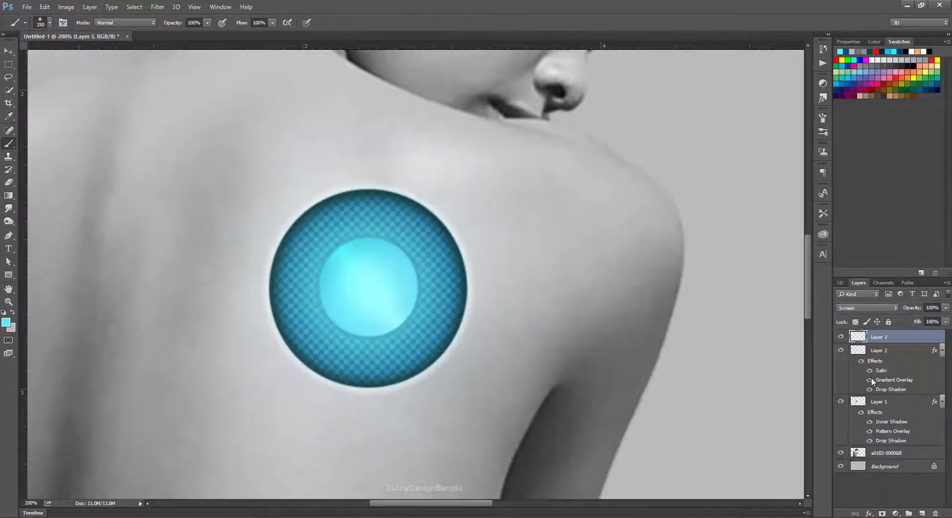
{"action": "left_click_drag", "start_coordinate": [915, 308], "coordinate": [910, 309]}
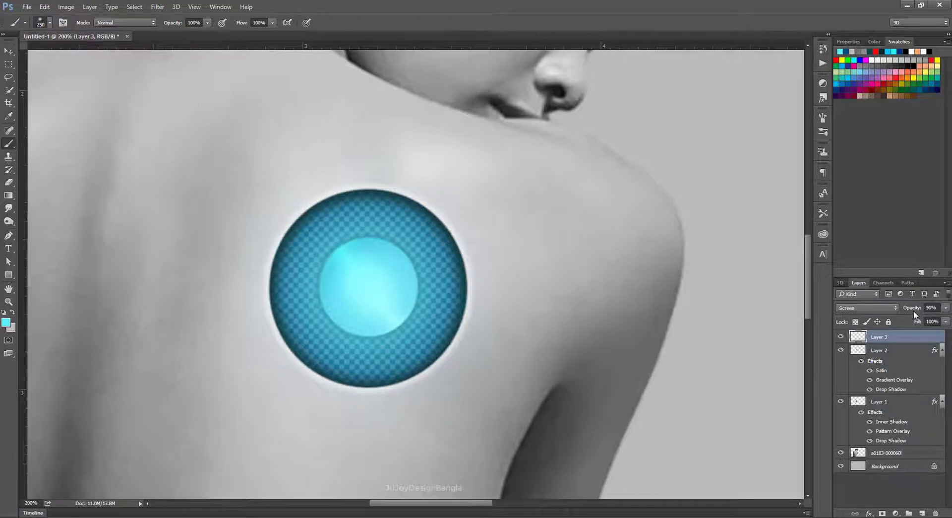
{"action": "key", "text": "ctrl+0"}
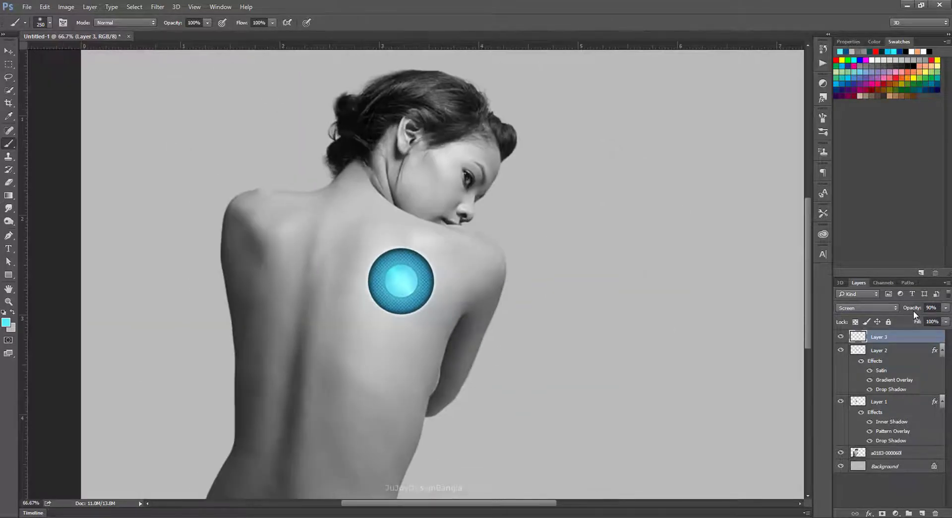
{"action": "key", "text": "ctrl+1"}
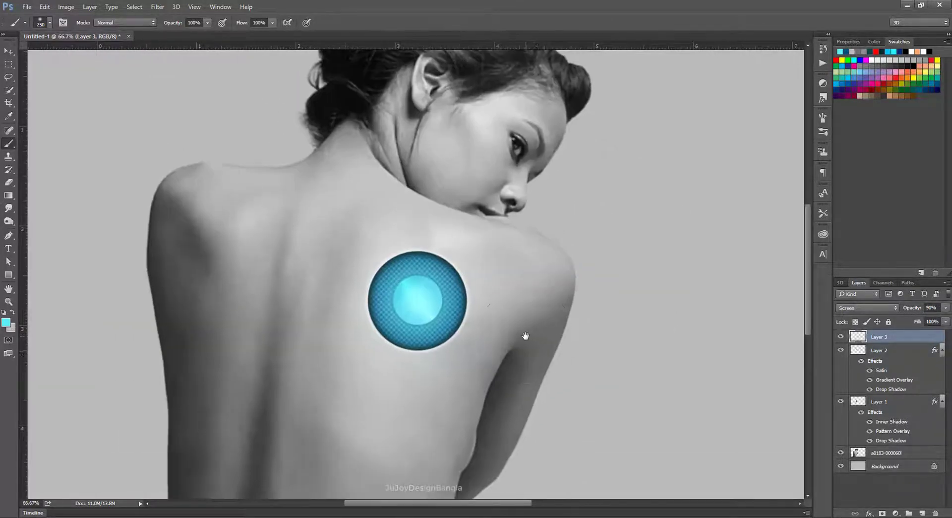
{"action": "key", "text": "ctrl+minus"}
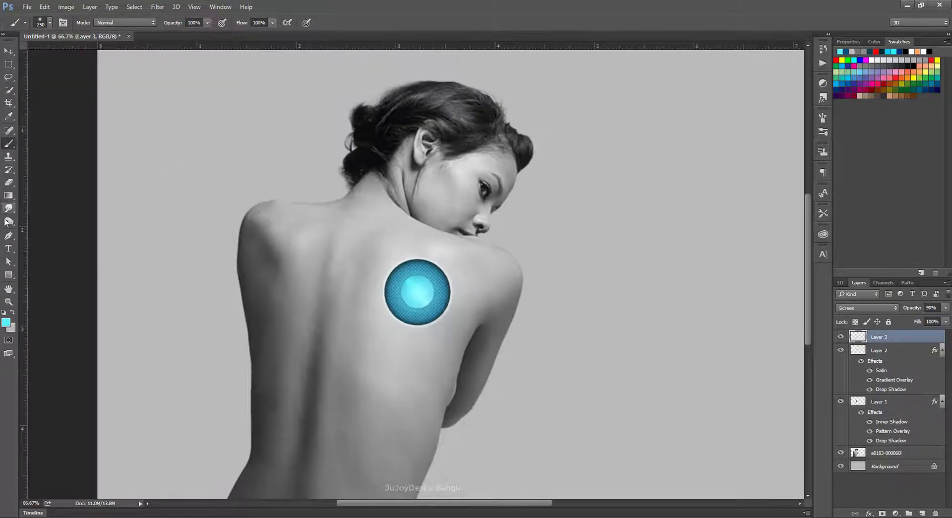
Test the brush with undone strokes and shrink it to 10 px.
{"action": "left_click", "coordinate": [9, 236]}
{"action": "right_click", "coordinate": [8, 236]}
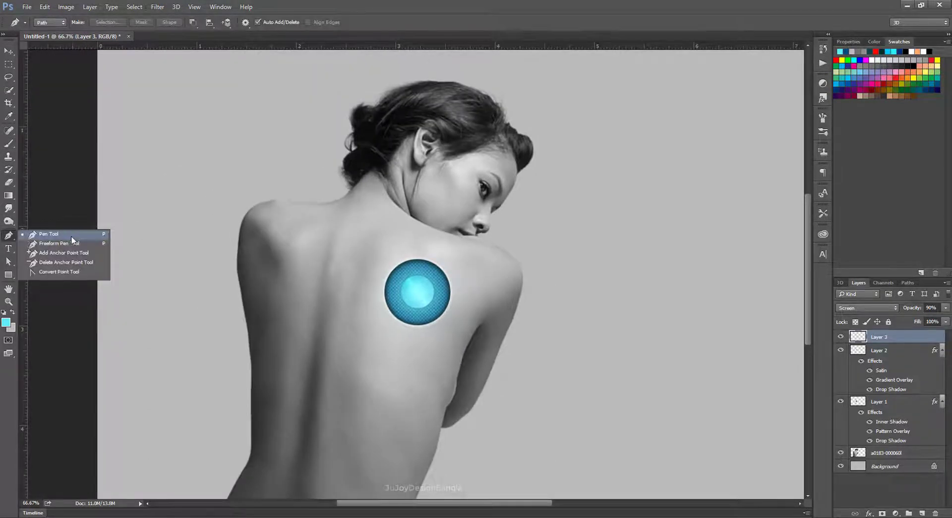
{"action": "left_click", "coordinate": [71, 236]}
{"action": "key", "text": "b"}
{"action": "left_click_drag", "start_coordinate": [542, 240], "coordinate": [521, 413]}
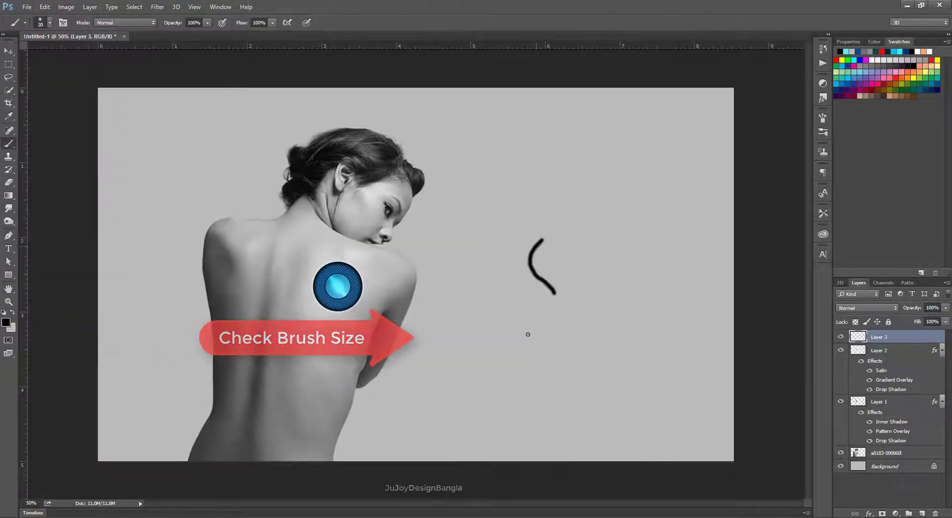
{"action": "key", "text": "ctrl+z"}
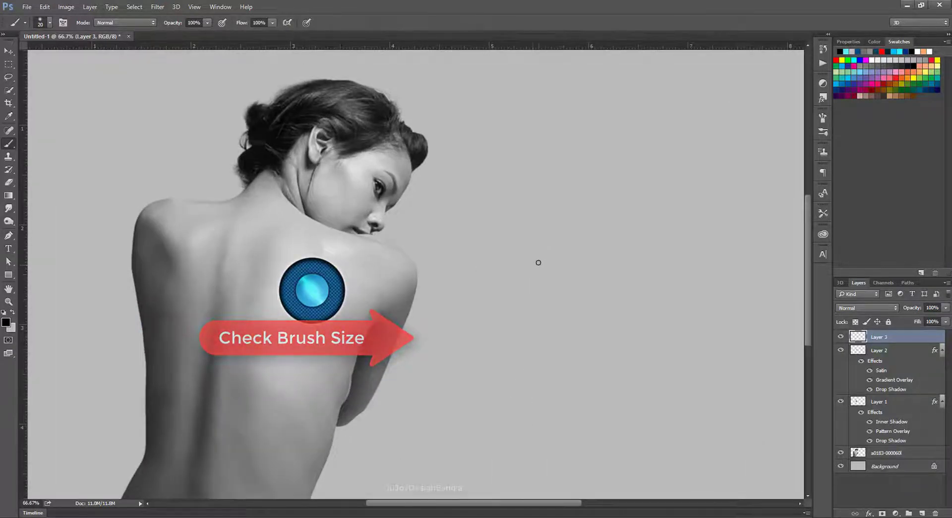
{"action": "left_click_drag", "start_coordinate": [519, 207], "coordinate": [538, 386]}
{"action": "key", "text": "ctrl+z"}
{"action": "left_click_drag", "start_coordinate": [546, 187], "coordinate": [547, 372]}
{"action": "key", "text": "ctrl+z"}
{"action": "key", "text": "bracketleft"}
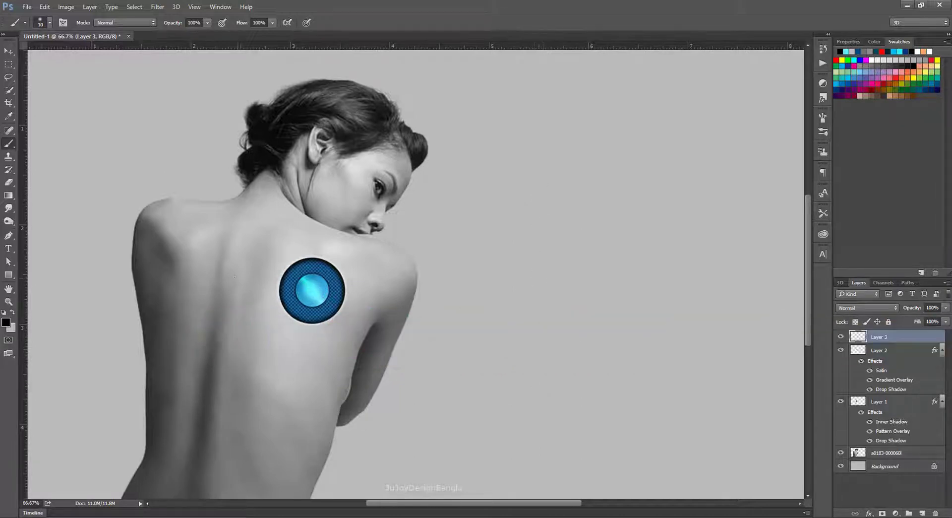
Draw a curved Pen path from the nape down the spine to the lower back.
{"action": "left_click", "coordinate": [8, 236]}
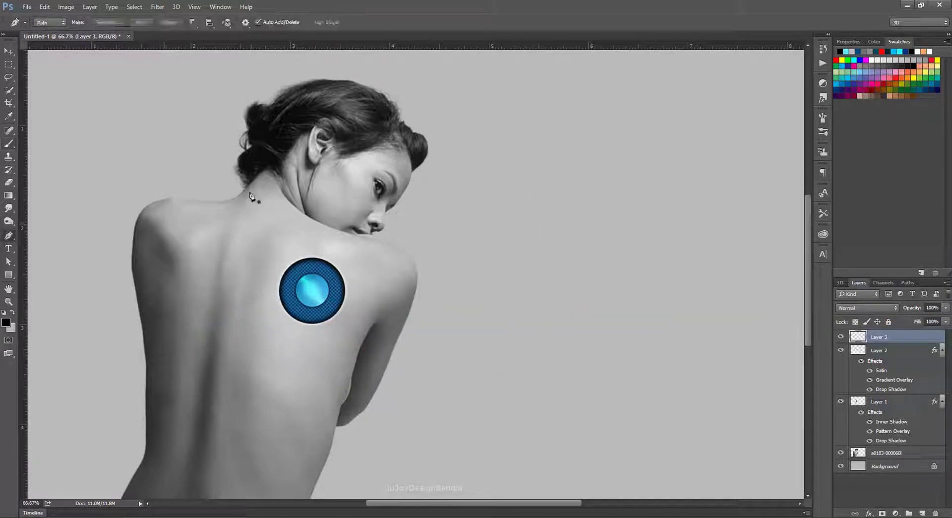
{"action": "left_click", "coordinate": [264, 171]}
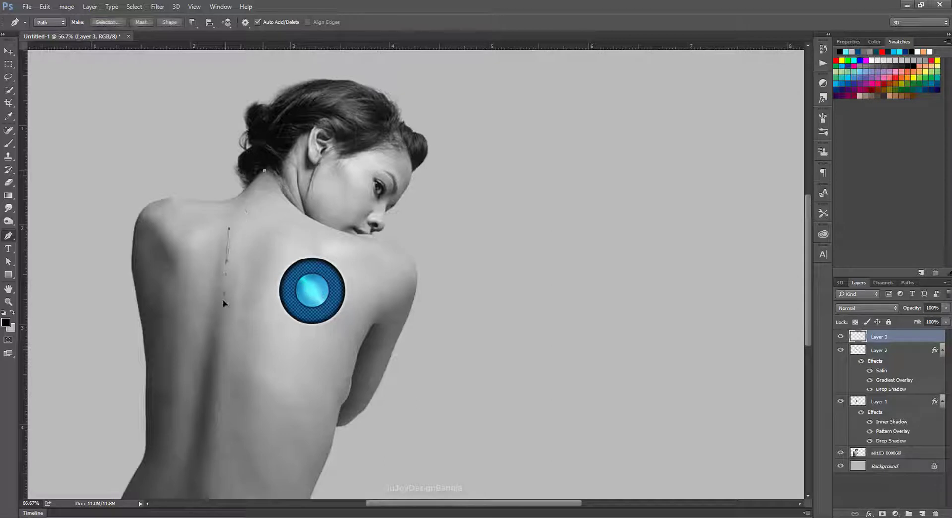
{"action": "left_click_drag", "start_coordinate": [224, 304], "coordinate": [221, 303]}
{"action": "left_click_drag", "start_coordinate": [227, 262], "coordinate": [223, 336]}
{"action": "left_click_drag", "start_coordinate": [215, 425], "coordinate": [231, 326]}
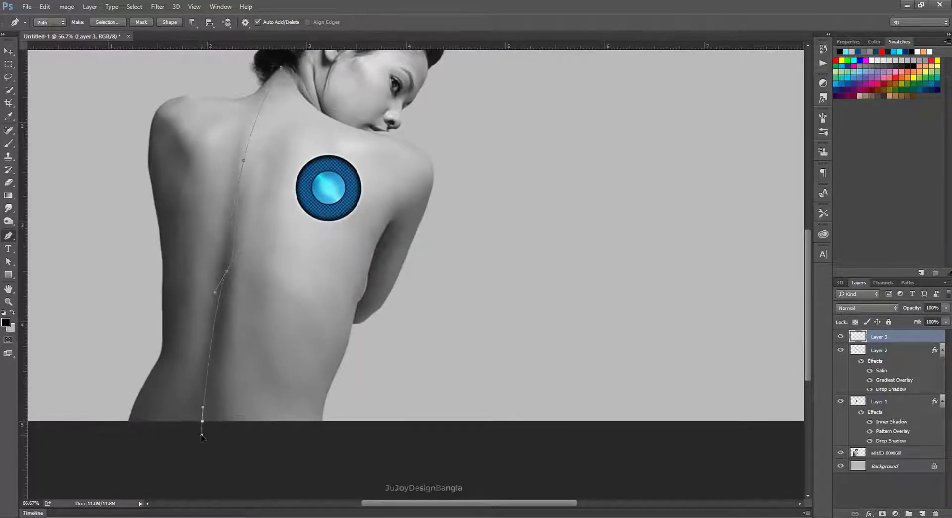
{"action": "left_click_drag", "start_coordinate": [202, 437], "coordinate": [170, 454]}
{"action": "left_click_drag", "start_coordinate": [203, 421], "coordinate": [198, 426]}
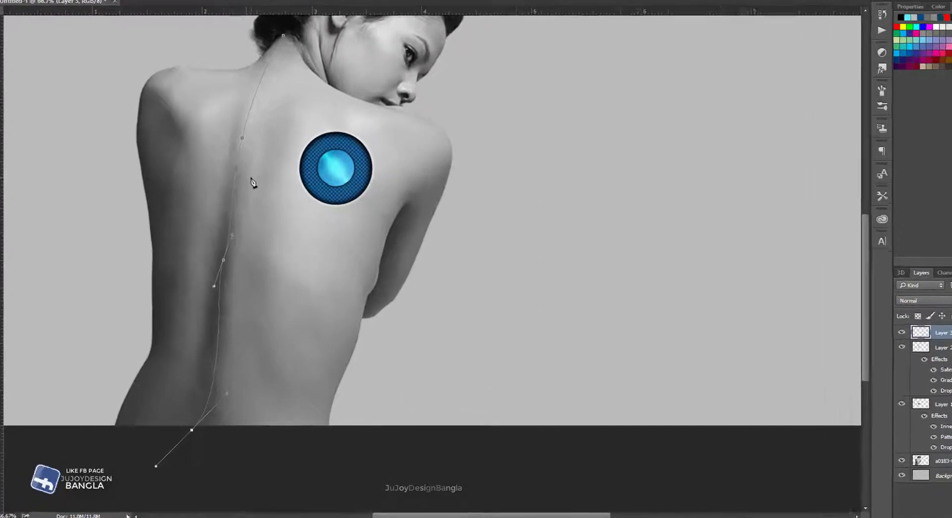
Stroke the spine path with the Brush tool to make a thin black cable.
{"action": "right_click", "coordinate": [252, 198]}
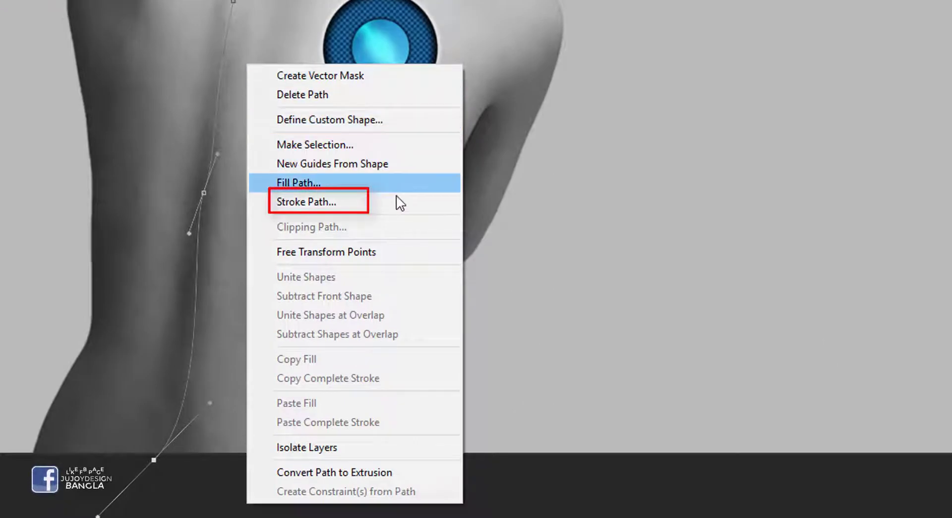
{"action": "left_click", "coordinate": [399, 212]}
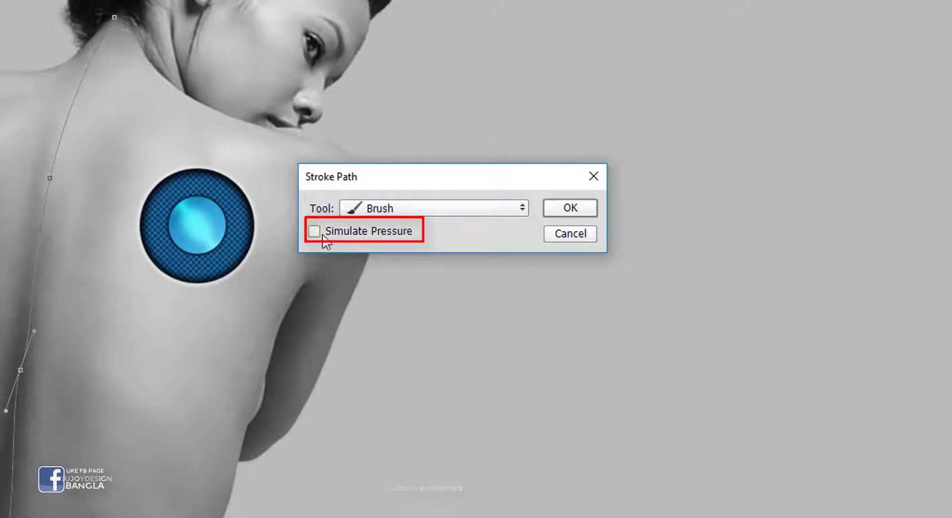
{"action": "left_click", "coordinate": [490, 211]}
{"action": "scroll", "coordinate": [490, 211], "scroll_direction": "up", "scroll_amount": 1}
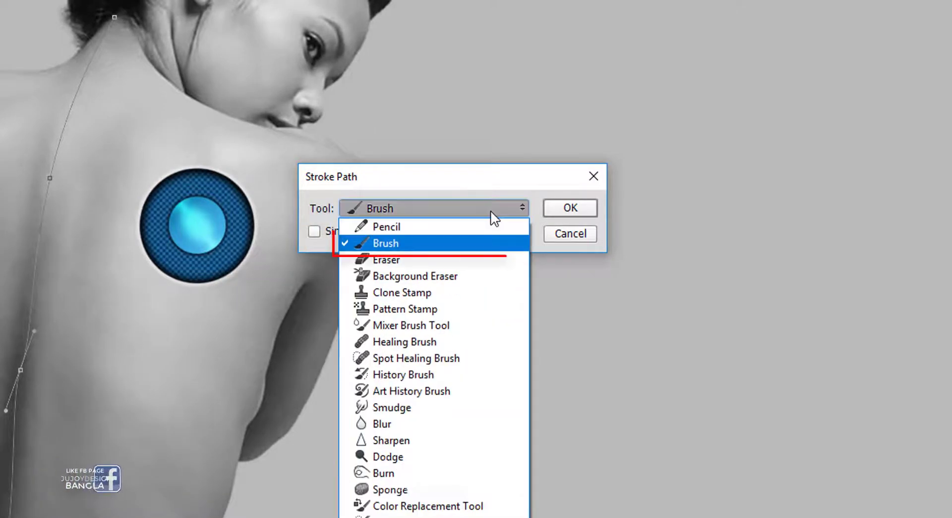
{"action": "left_click", "coordinate": [416, 247]}
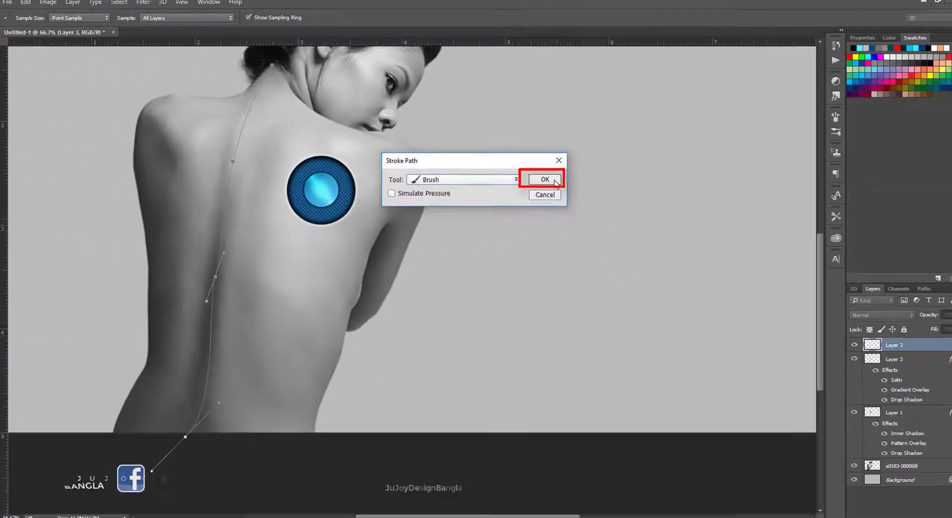
{"action": "left_click", "coordinate": [555, 180]}
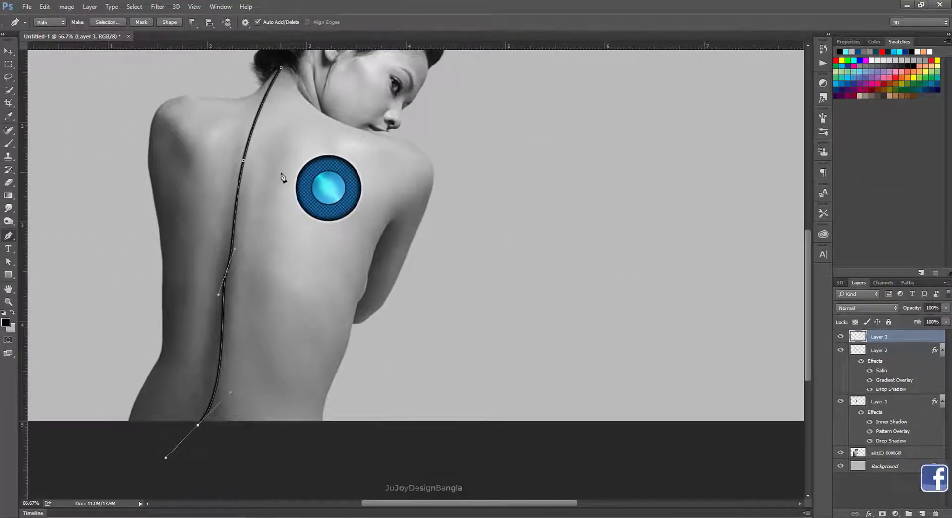
Delete the spine guide path.
{"action": "right_click", "coordinate": [268, 165]}
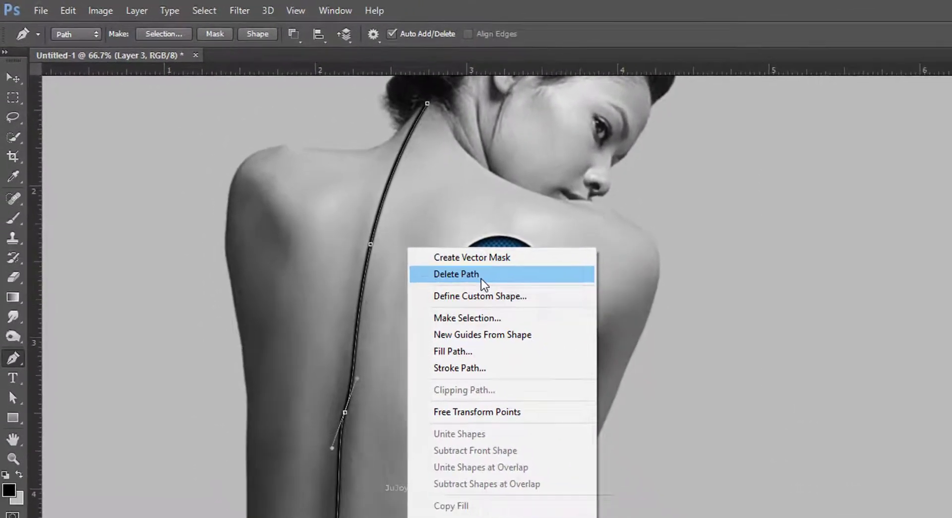
{"action": "left_click", "coordinate": [539, 312]}
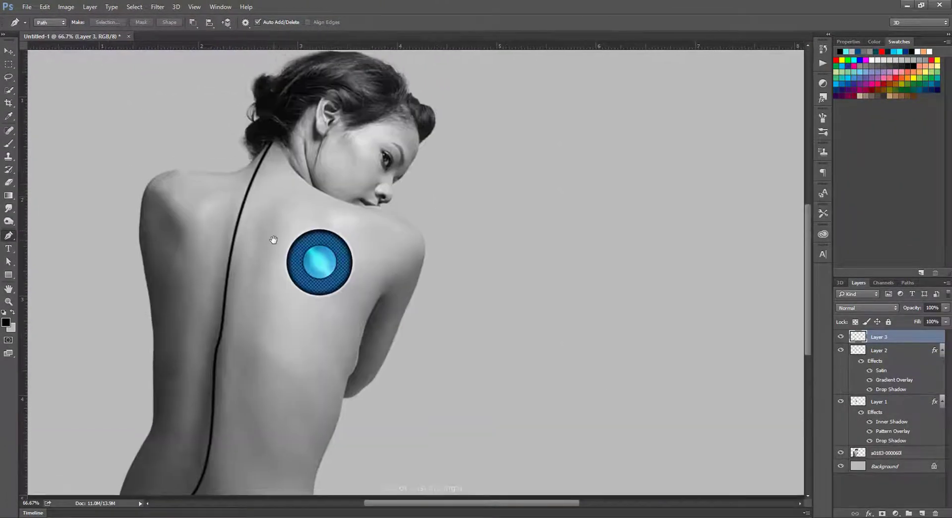
{"action": "left_click_drag", "start_coordinate": [282, 165], "coordinate": [281, 176]}
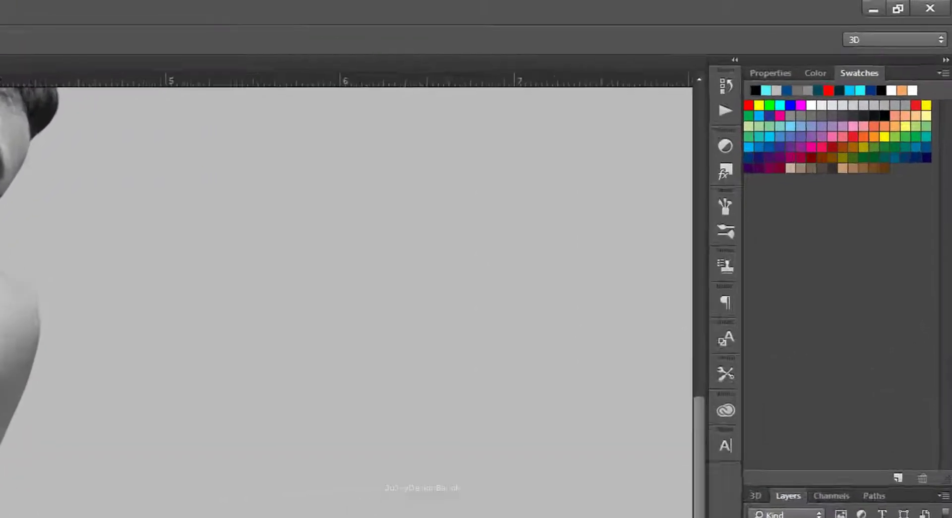
In Layer 3's Blending Options, add Inner Shadow and a white Drop Shadow of size 4.
{"action": "right_click", "coordinate": [897, 337]}
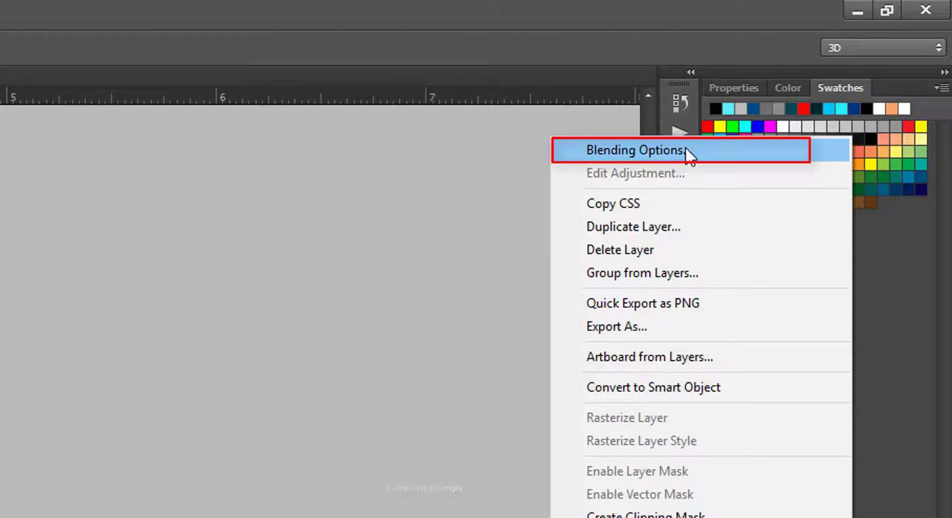
{"action": "left_click", "coordinate": [689, 150]}
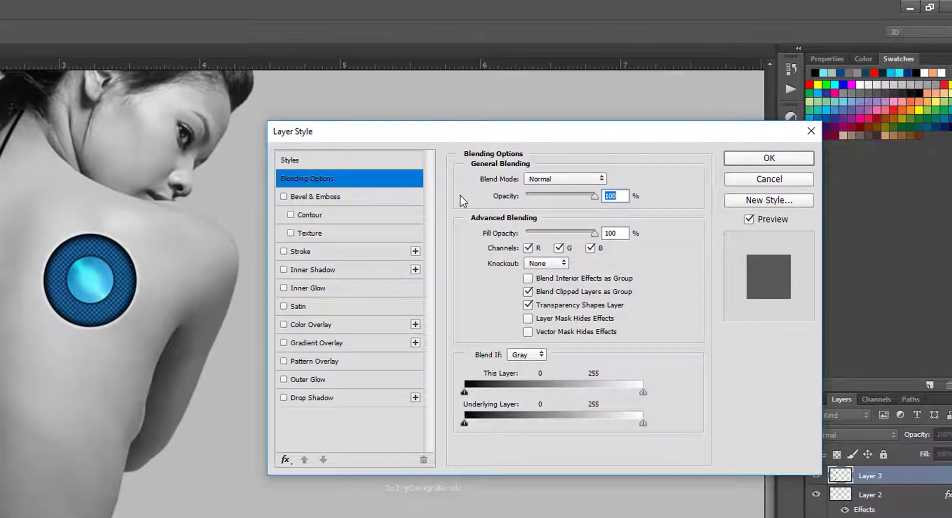
{"action": "left_click", "coordinate": [357, 271]}
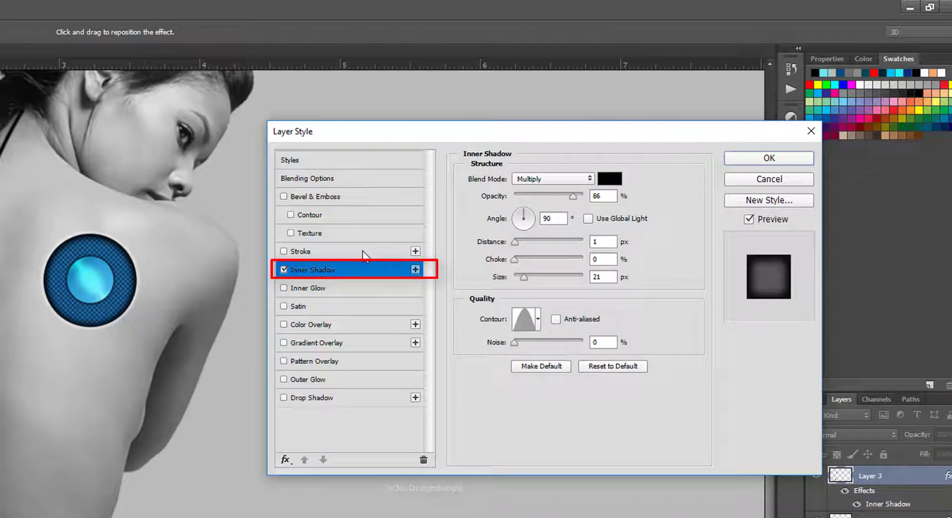
{"action": "left_click", "coordinate": [345, 396]}
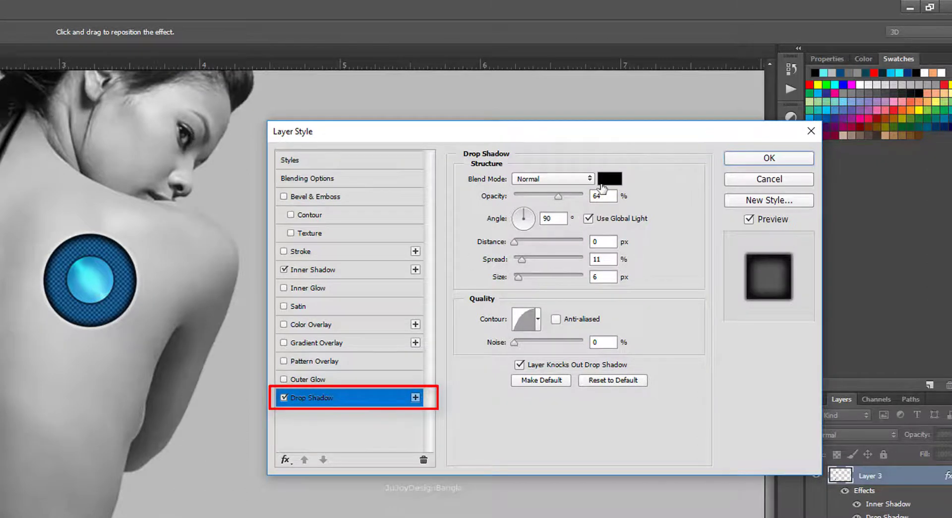
{"action": "left_click", "coordinate": [609, 178]}
{"action": "left_click_drag", "start_coordinate": [605, 182], "coordinate": [549, 148]}
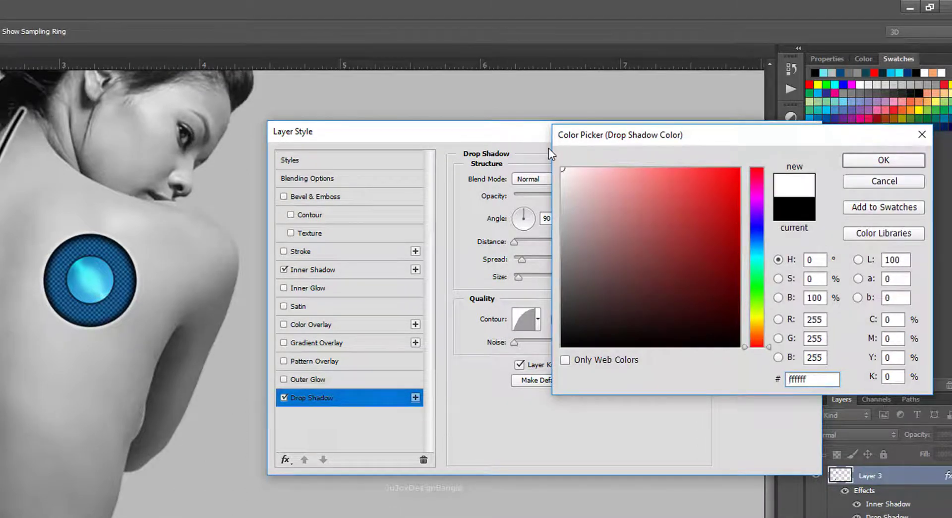
{"action": "left_click", "coordinate": [884, 160]}
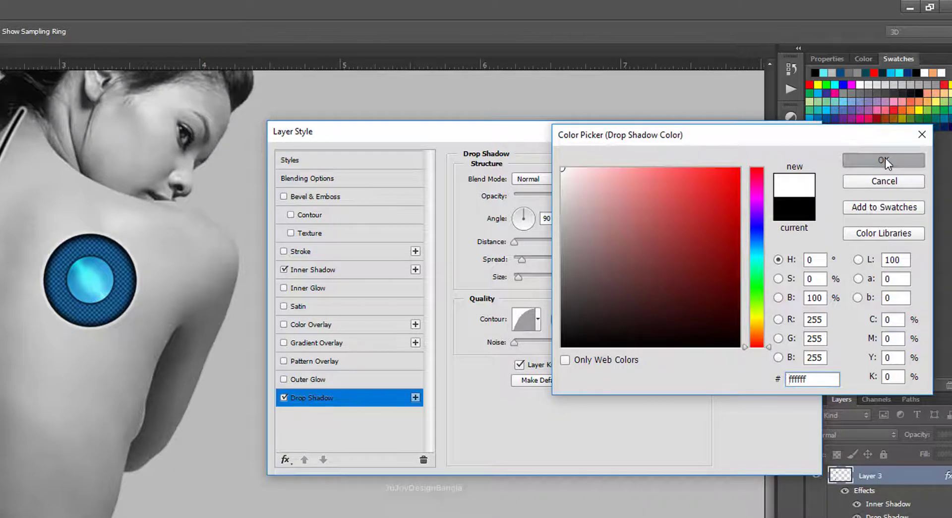
{"action": "left_click_drag", "start_coordinate": [517, 278], "coordinate": [515, 278]}
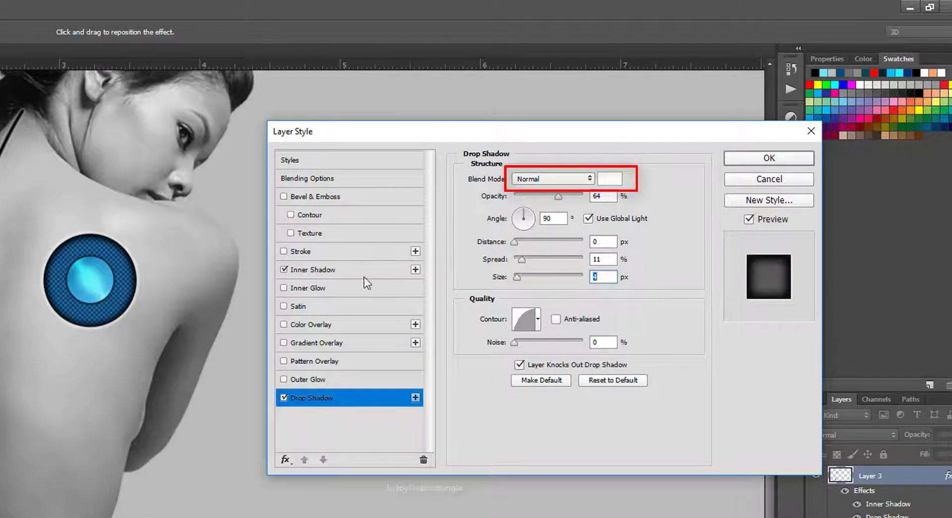
Set the cable's Inner Shadow to 17% opacity, size 0, choke 12, distance about 4, and apply.
{"action": "left_click", "coordinate": [352, 268]}
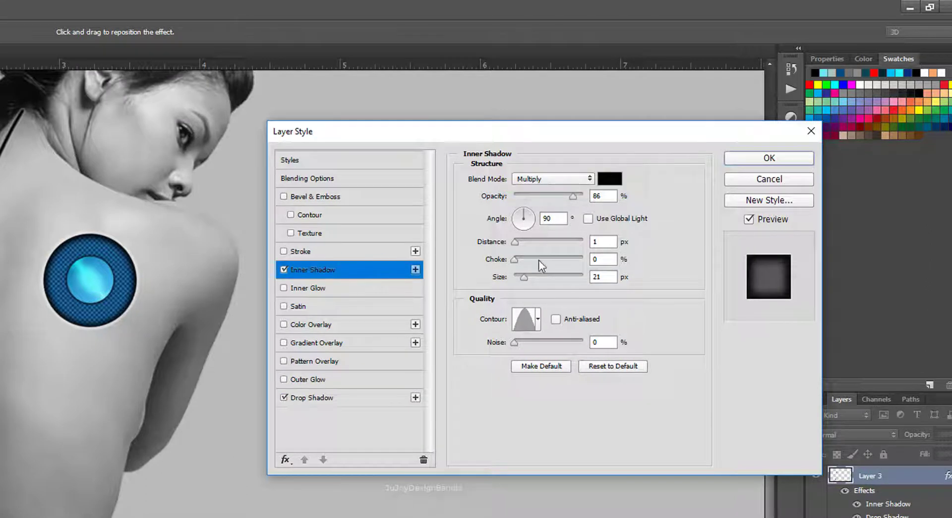
{"action": "left_click_drag", "start_coordinate": [573, 196], "coordinate": [526, 201]}
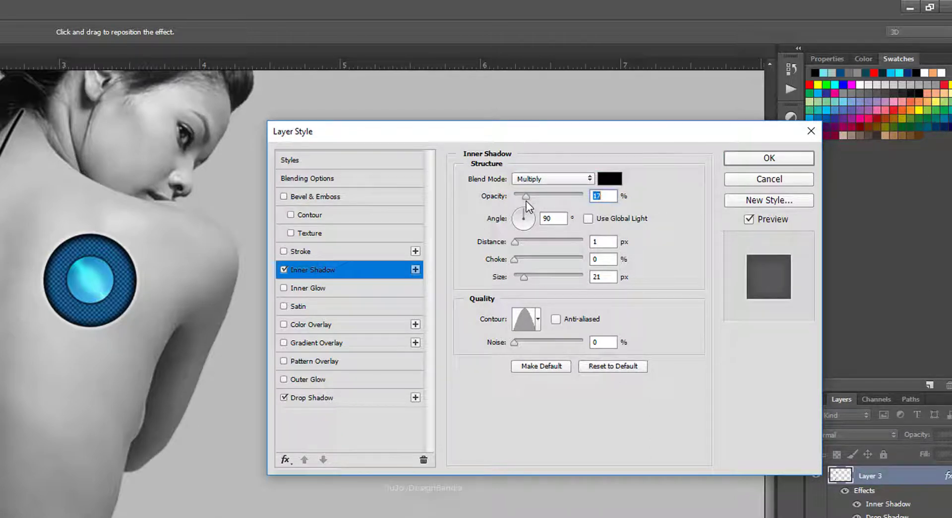
{"action": "left_click_drag", "start_coordinate": [523, 277], "coordinate": [515, 278]}
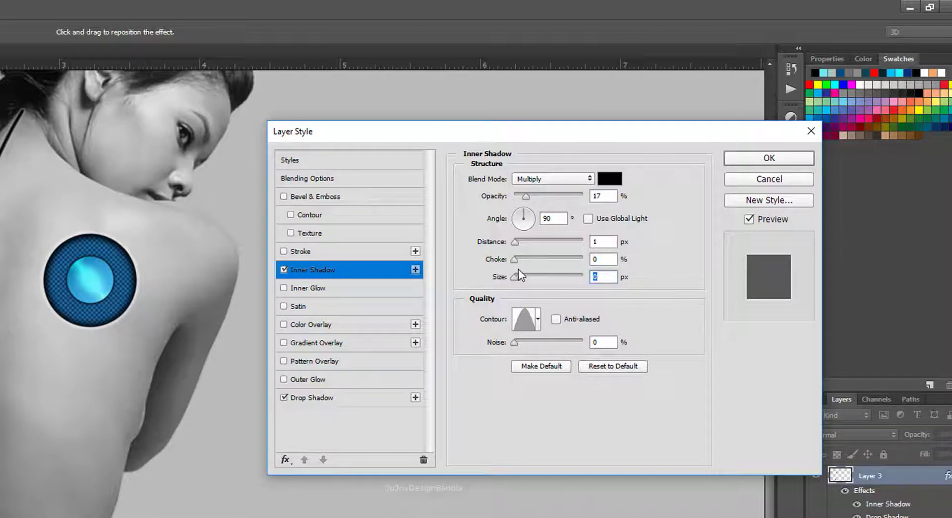
{"action": "left_click_drag", "start_coordinate": [514, 260], "coordinate": [524, 260]}
{"action": "left_click", "coordinate": [517, 243]}
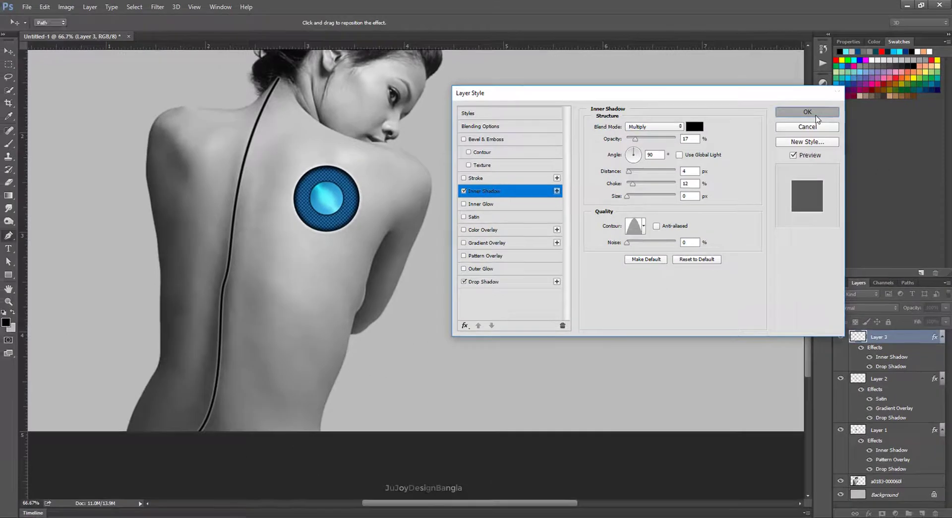
{"action": "left_click", "coordinate": [790, 163]}
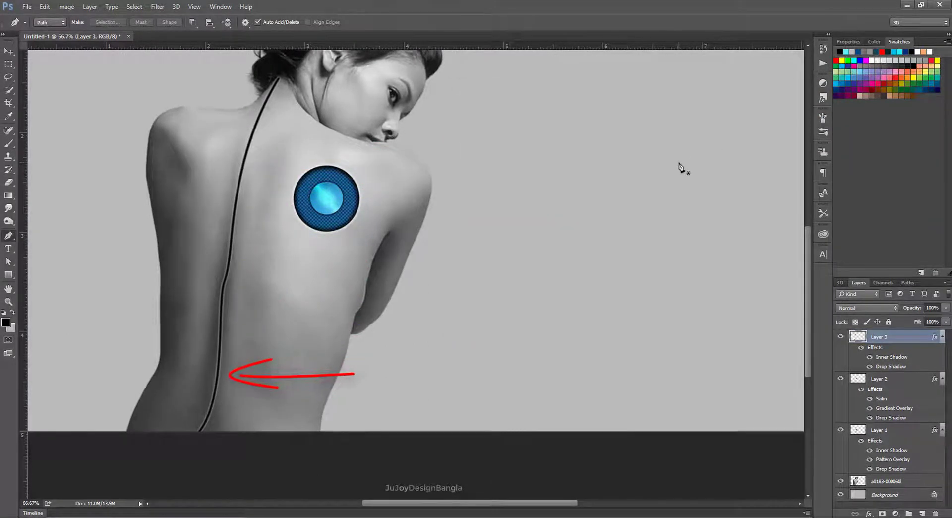
At 100% zoom, on a new layer, stroke a black path from the spine cable toward the lens.
{"action": "key", "text": "ctrl+plus"}
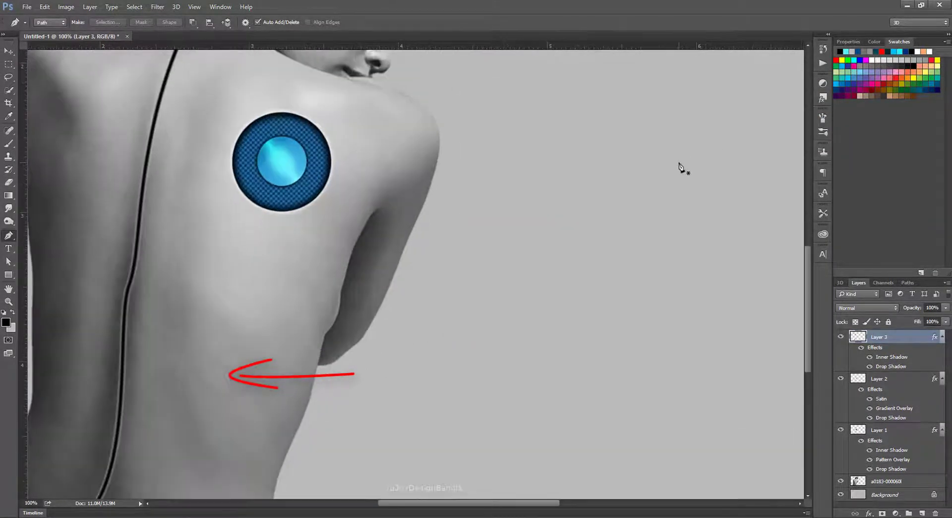
{"action": "left_click_drag", "start_coordinate": [394, 141], "coordinate": [460, 200]}
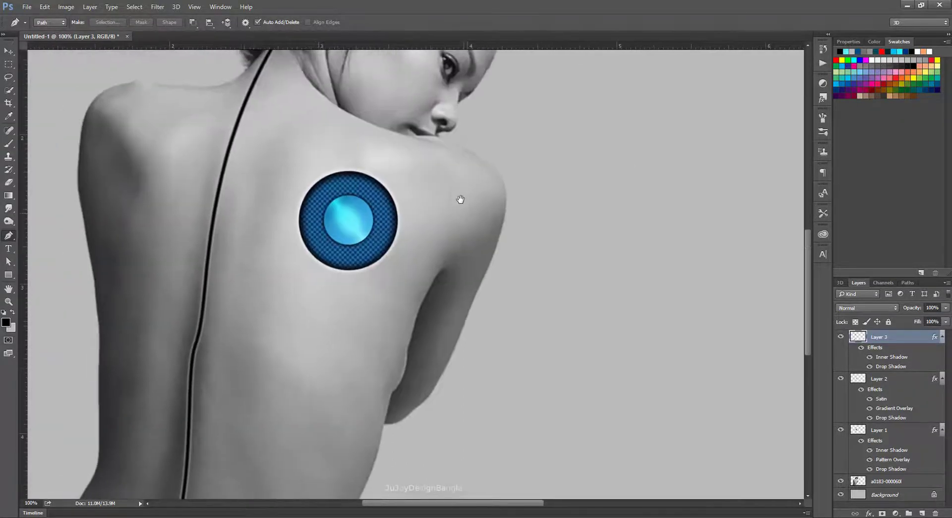
{"action": "left_click", "coordinate": [922, 513]}
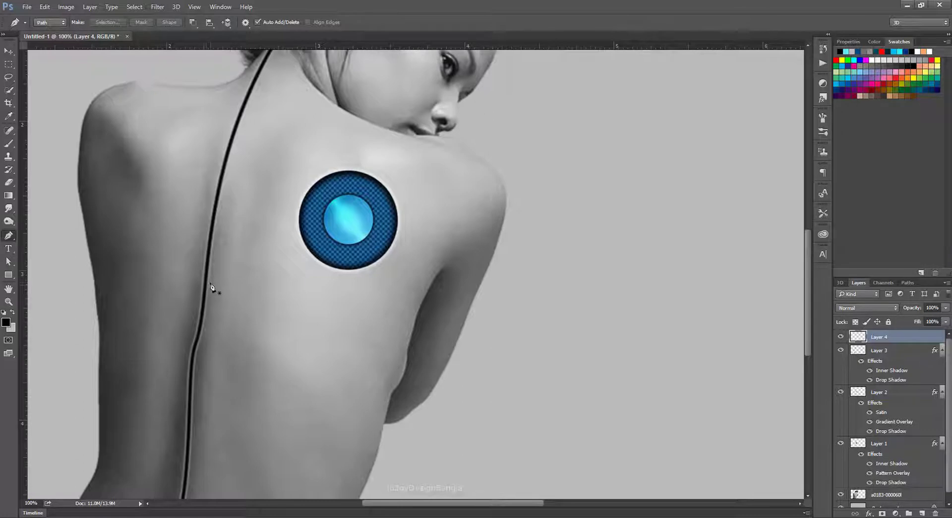
{"action": "left_click", "coordinate": [211, 235]}
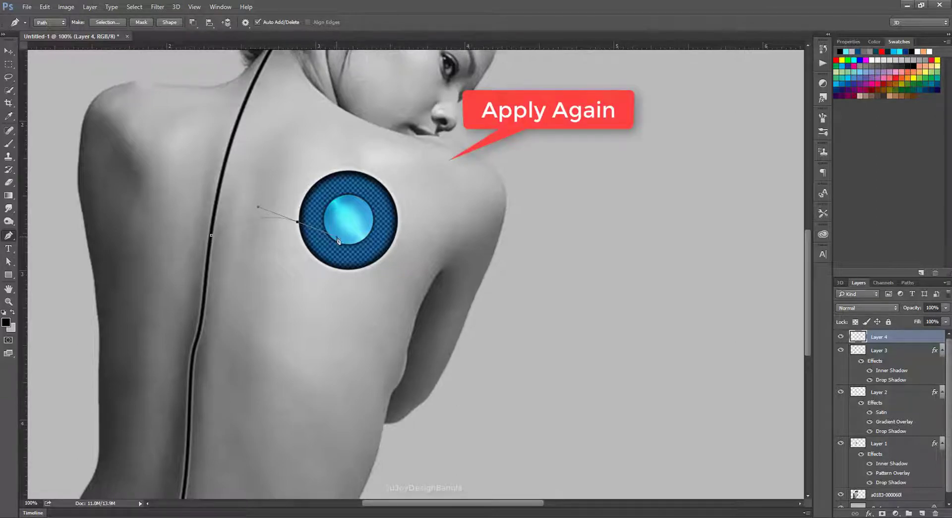
{"action": "right_click", "coordinate": [261, 253]}
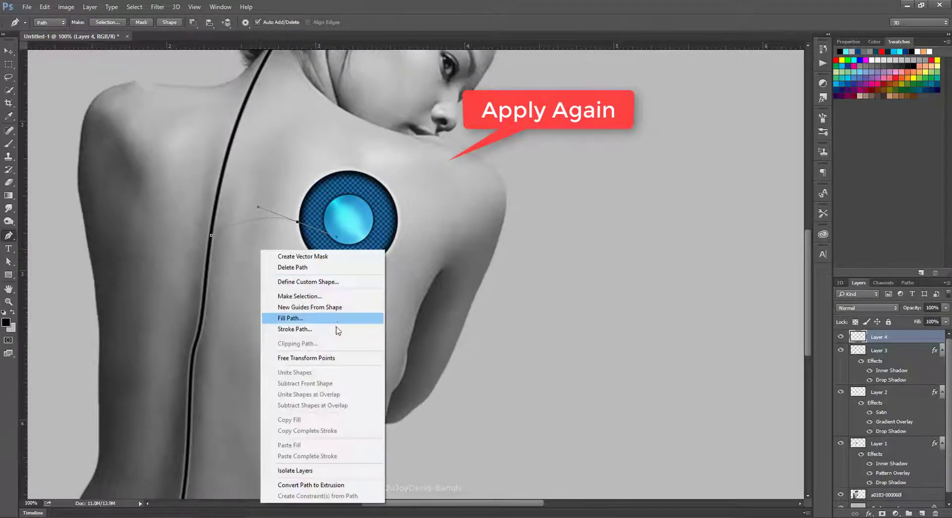
{"action": "left_click", "coordinate": [290, 318]}
{"action": "left_click", "coordinate": [540, 177]}
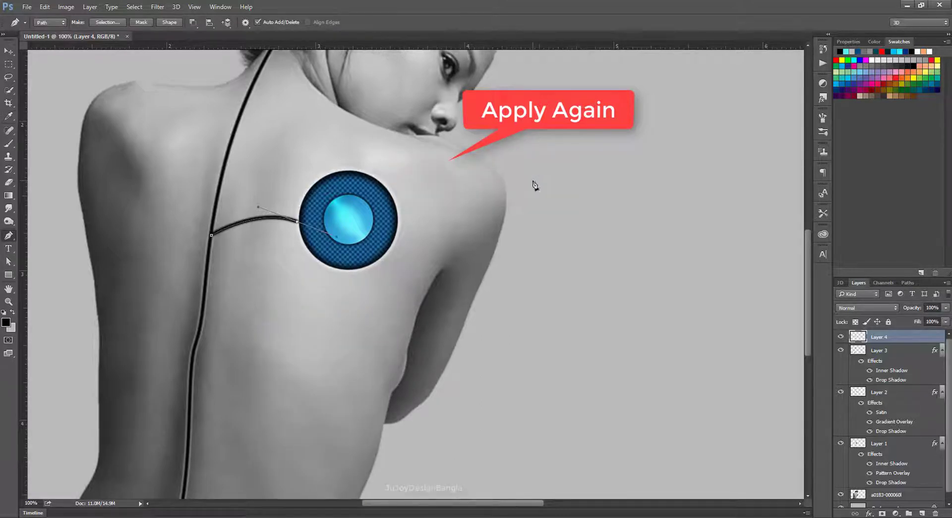
Delete the branch guide path and stretch the cable with Ctrl+T to reach the lens.
{"action": "right_click", "coordinate": [463, 212]}
{"action": "left_click", "coordinate": [483, 228]}
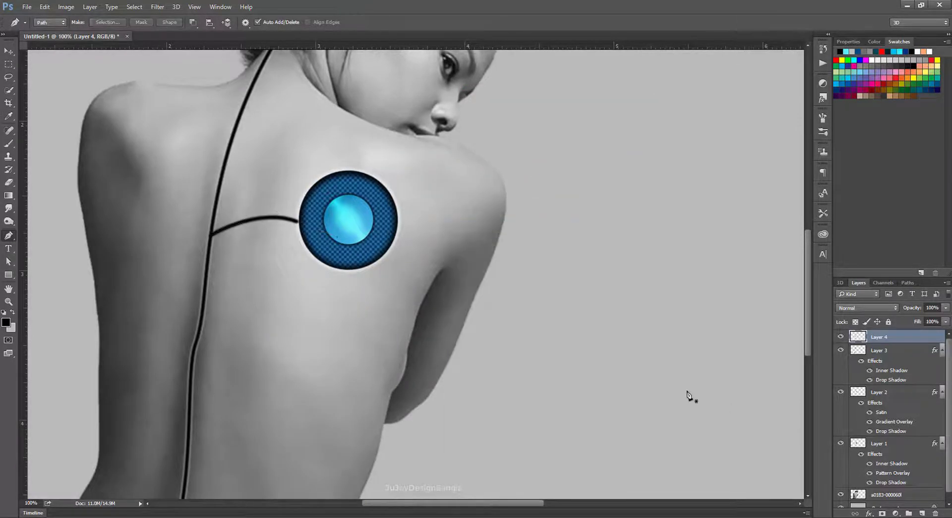
{"action": "key", "text": "ctrl+t"}
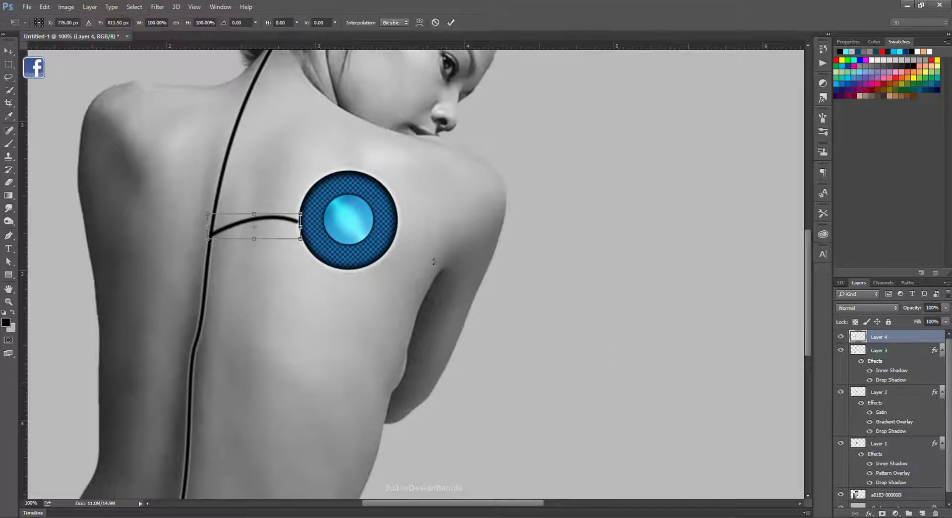
{"action": "left_click_drag", "start_coordinate": [303, 227], "coordinate": [305, 226]}
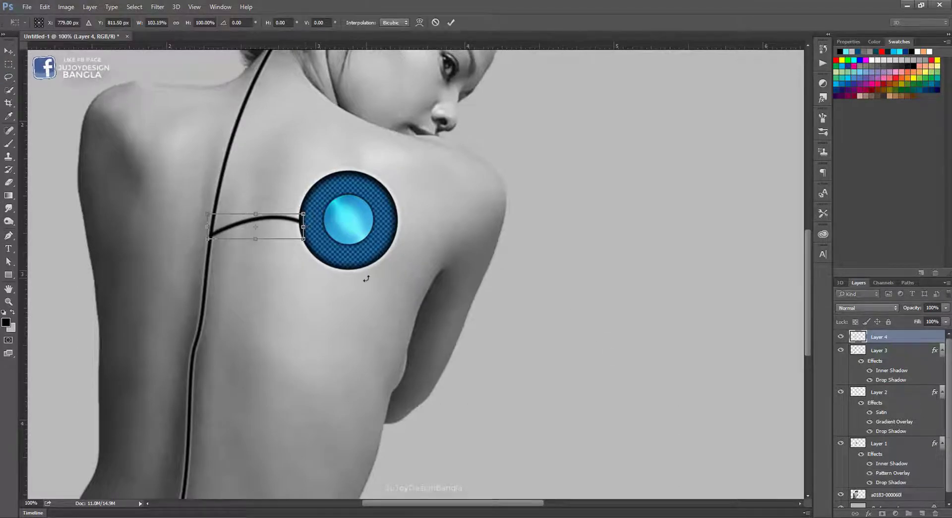
{"action": "key", "text": "Return"}
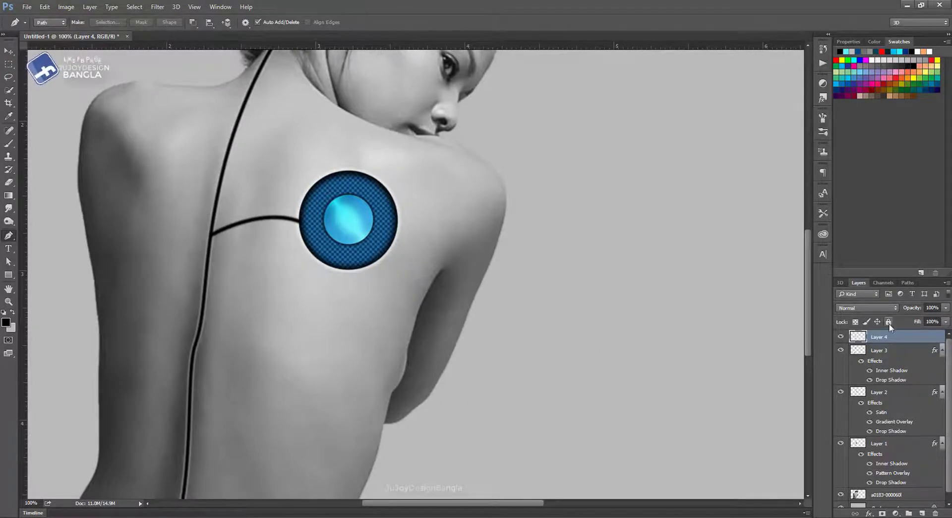
Give the branch cable layer an inner shadow and a drop shadow in Layer Style.
{"action": "right_click", "coordinate": [873, 337]}
{"action": "left_click", "coordinate": [823, 102]}
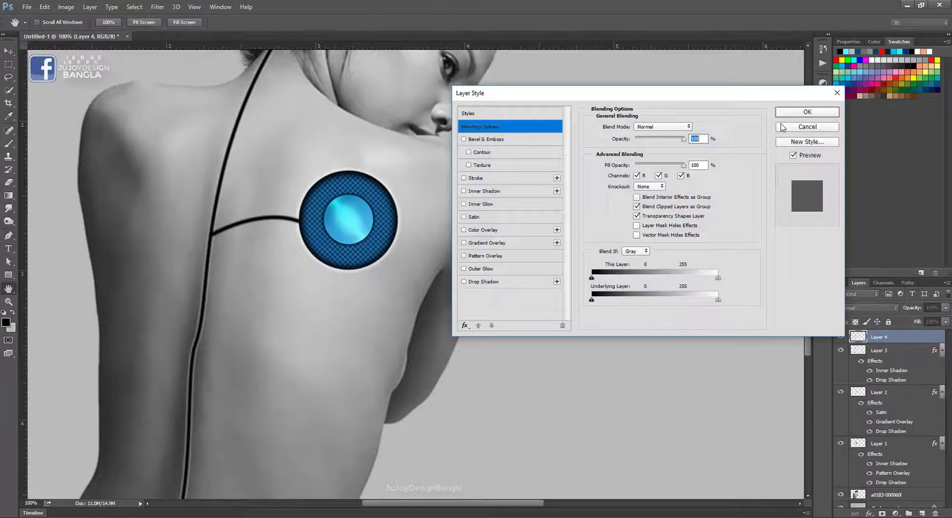
{"action": "left_click", "coordinate": [505, 192]}
{"action": "left_click", "coordinate": [510, 281]}
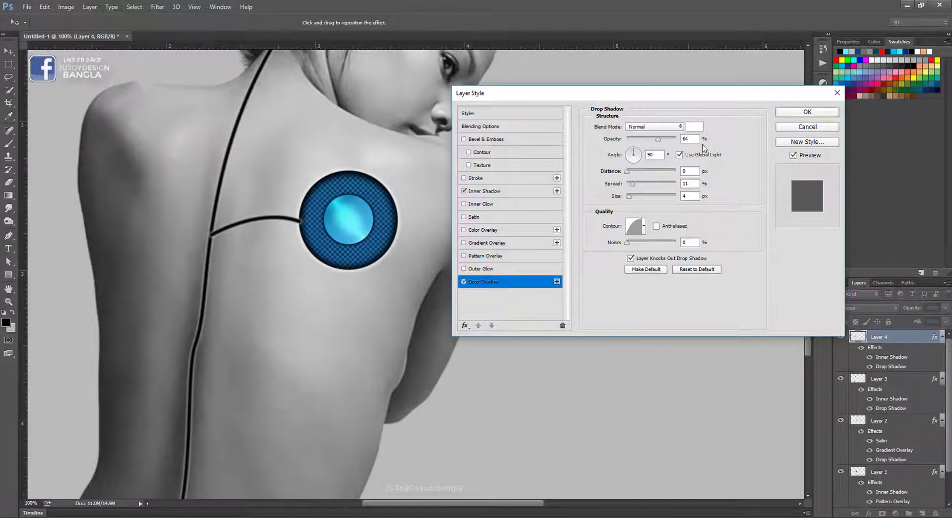
{"action": "left_click", "coordinate": [809, 112]}
Zoom in on the lens and cable end and enlarge the eraser brush.
{"action": "key", "text": "p"}
{"action": "key", "text": "ctrl+plus"}
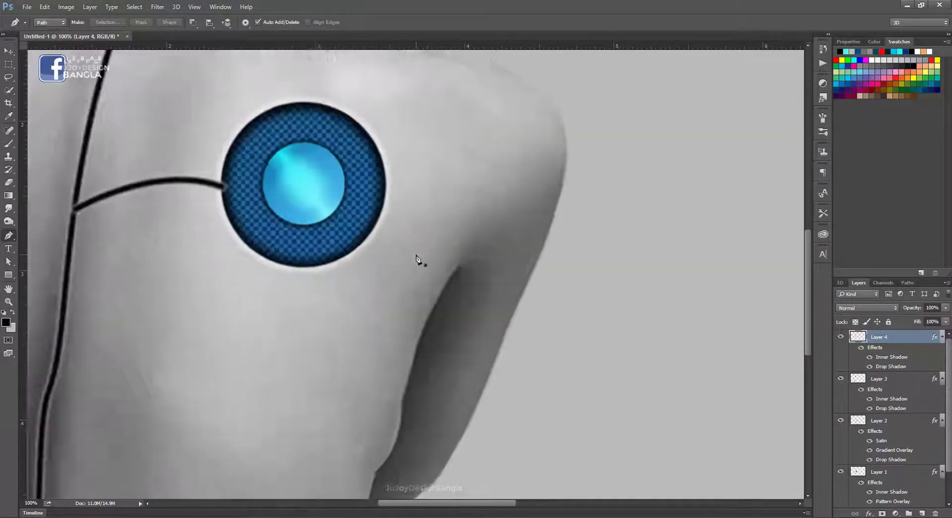
{"action": "key", "text": "ctrl+plus"}
{"action": "left_click_drag", "start_coordinate": [199, 179], "coordinate": [367, 330]}
{"action": "key", "text": "e"}
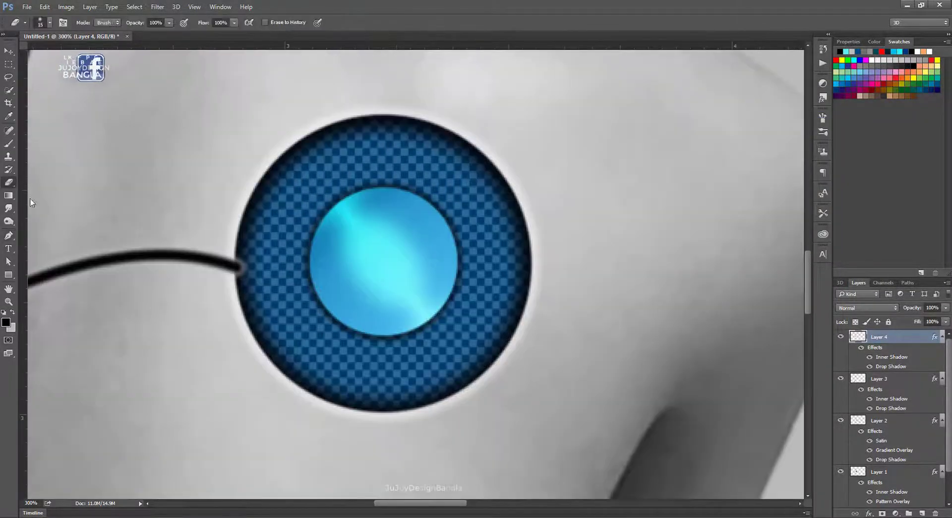
{"action": "key", "text": "bracketright"}
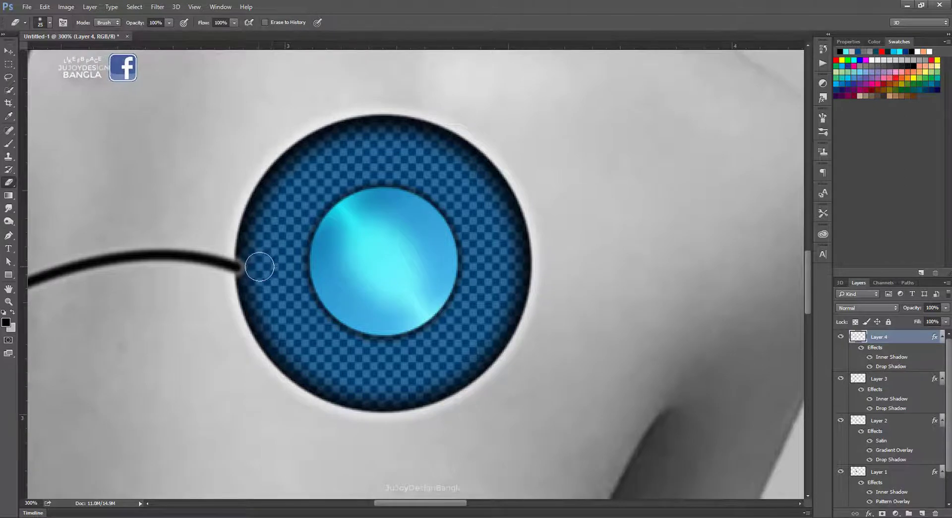
{"action": "key", "text": "bracketright"}
{"action": "key", "text": "bracketright"}
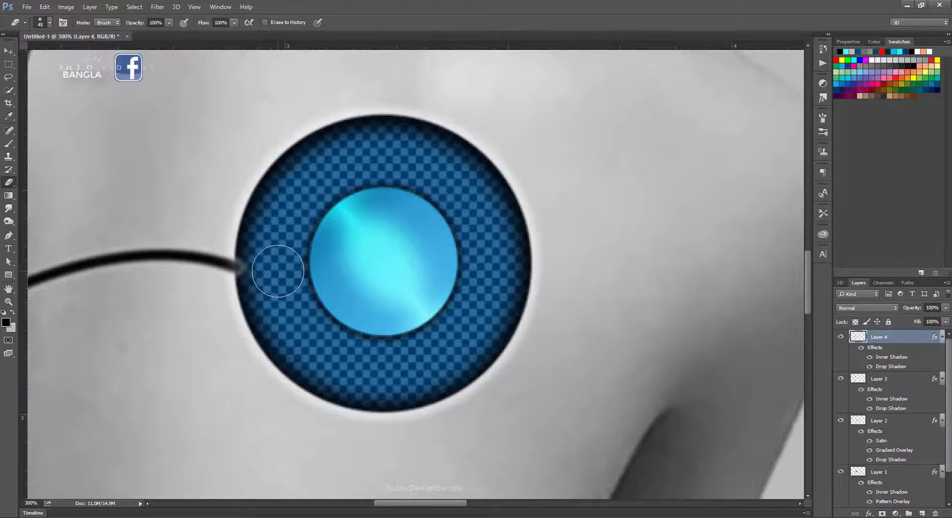
Check the eraser's size and hardness and reframe the view on the cable join.
{"action": "right_click", "coordinate": [265, 266]}
{"action": "key", "text": "Escape"}
{"action": "key", "text": "ctrl+minus"}
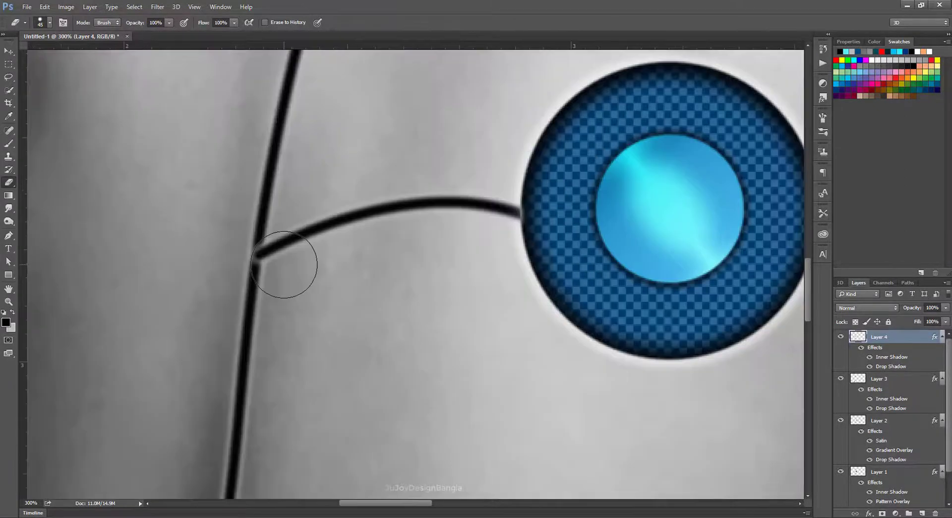
{"action": "key", "text": "ctrl+minus"}
{"action": "key", "text": "ctrl+plus"}
{"action": "key", "text": "ctrl+plus"}
{"action": "key", "text": "b"}
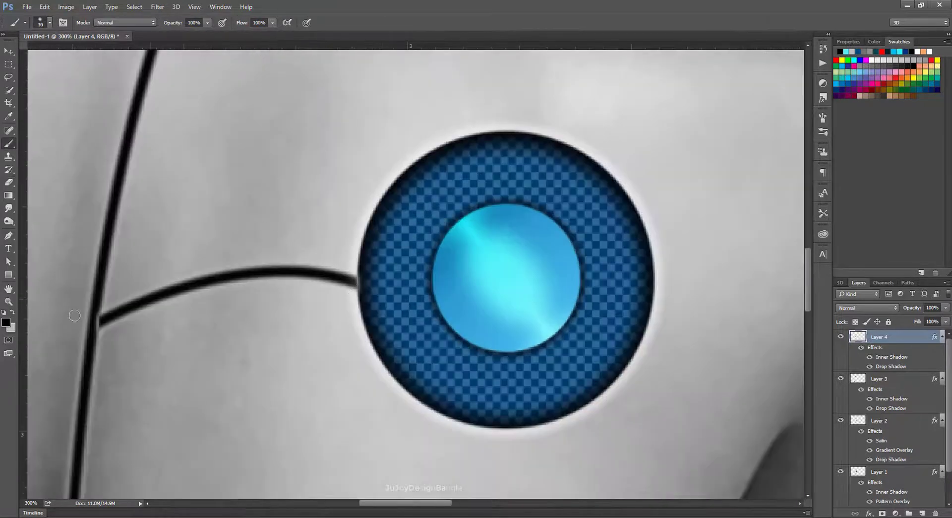
Clear the layer style from the cable layer, removing its shadow effects.
{"action": "right_click", "coordinate": [912, 338]}
{"action": "left_click", "coordinate": [818, 310]}
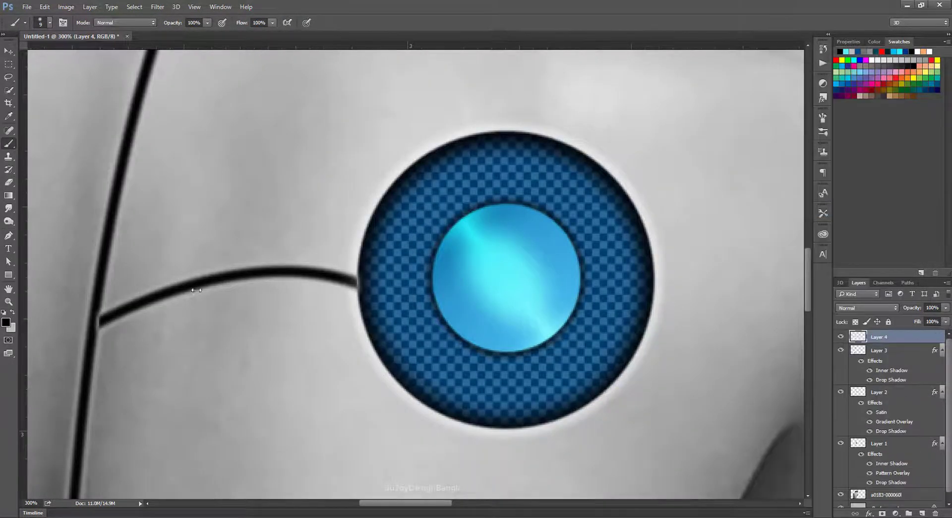
{"action": "key", "text": "ctrl+minus"}
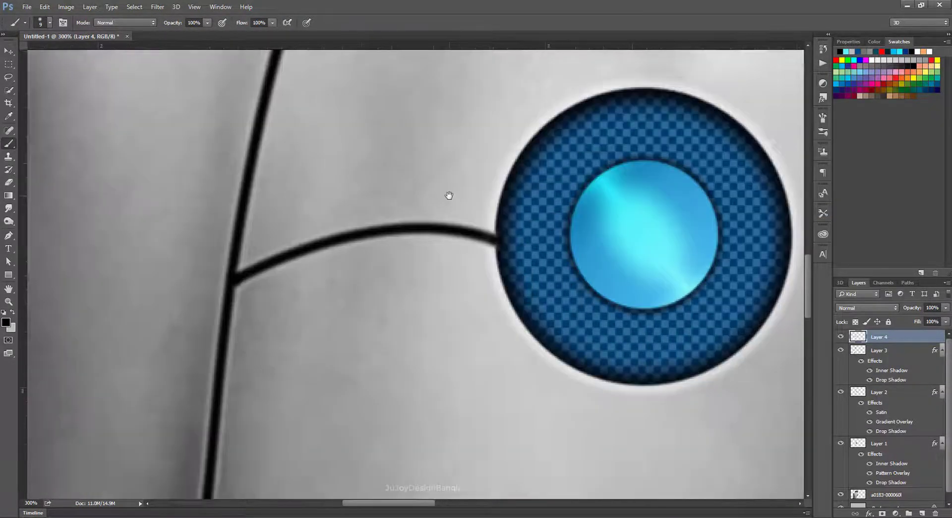
{"action": "key", "text": "ctrl+minus"}
{"action": "key", "text": "ctrl+minus"}
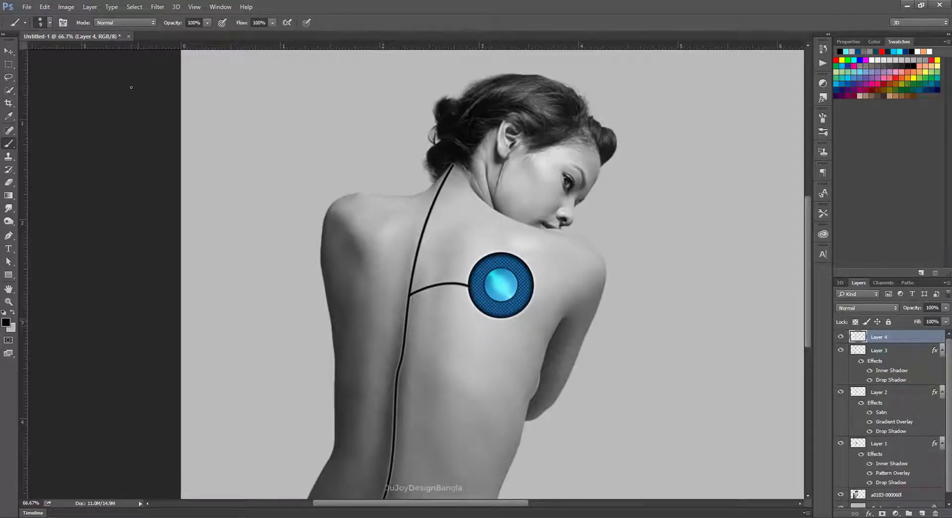
Shift both lens layers and the cable layer right so the cable touches the lens rim.
{"action": "key", "text": "v"}
{"action": "left_click", "coordinate": [880, 392]}
{"action": "scroll", "coordinate": [888, 407], "scroll_direction": "down", "scroll_amount": 1}
{"action": "left_click", "coordinate": [880, 436], "text": "shift"}
{"action": "left_click_drag", "start_coordinate": [530, 289], "coordinate": [543, 291]}
{"action": "scroll", "coordinate": [888, 377], "scroll_direction": "up", "scroll_amount": 1}
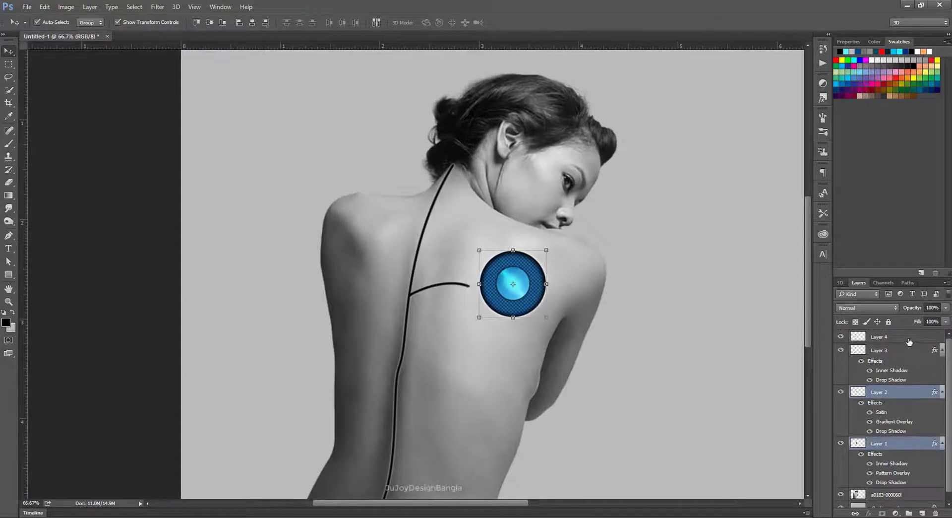
{"action": "left_click", "coordinate": [880, 337]}
{"action": "left_click_drag", "start_coordinate": [651, 404], "coordinate": [666, 406]}
Zoom in on the lens and toggle Layer 2's visibility to inspect the join.
{"action": "key", "text": "ctrl+plus"}
{"action": "key", "text": "ctrl+plus"}
{"action": "key", "text": "ctrl+plus"}
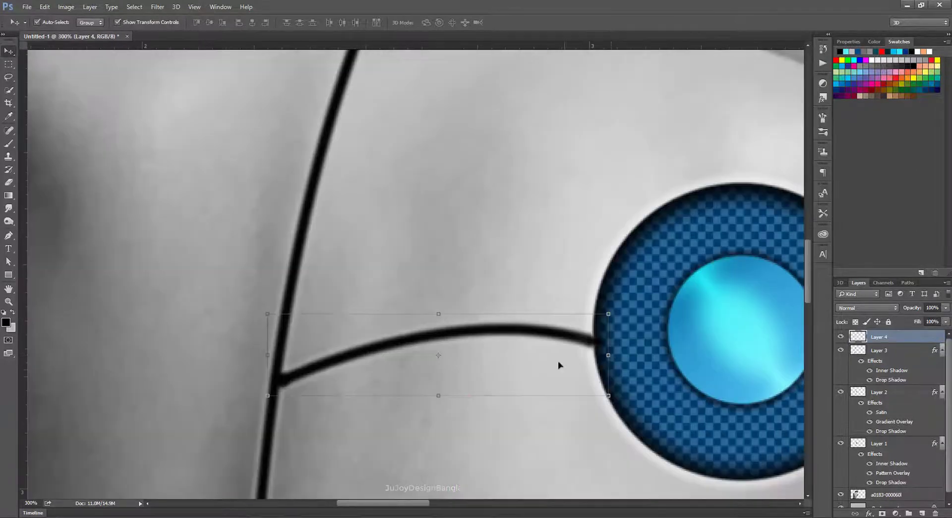
{"action": "key", "text": "e"}
{"action": "left_click_drag", "start_coordinate": [636, 344], "coordinate": [329, 316]}
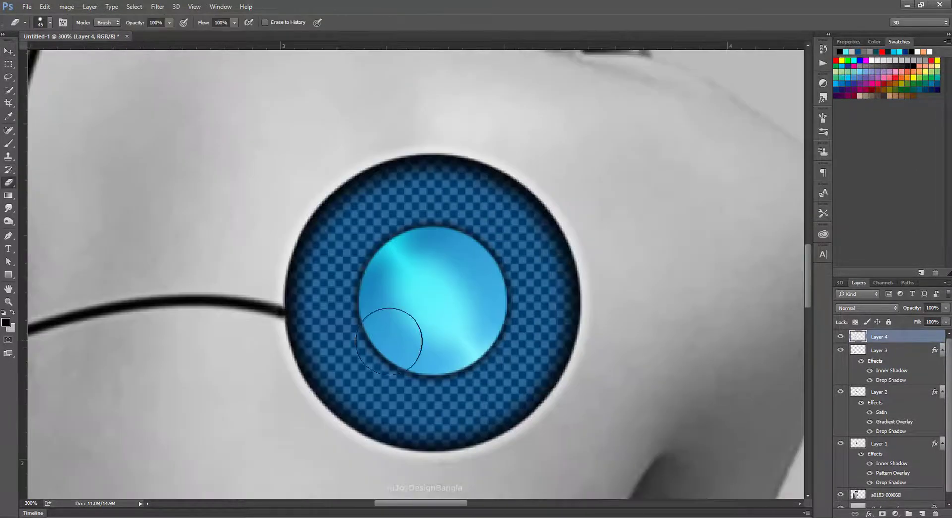
{"action": "left_click", "coordinate": [880, 350]}
{"action": "left_click", "coordinate": [841, 391]}
On new Layer 5, paint light grey in the lens ring, erase to a right-side crescent, set opacity 42%.
{"action": "left_click", "coordinate": [880, 443]}
{"action": "key", "text": "ctrl+shift+alt+n"}
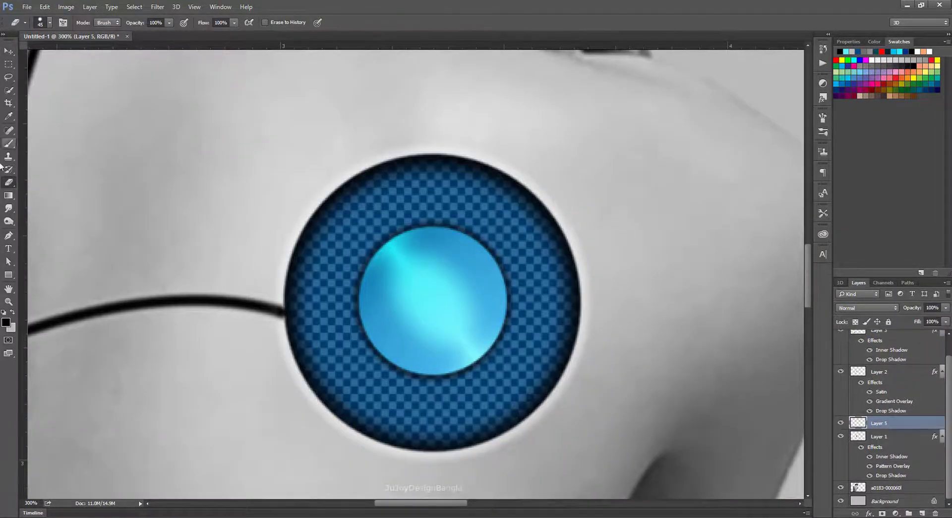
{"action": "key", "text": "b"}
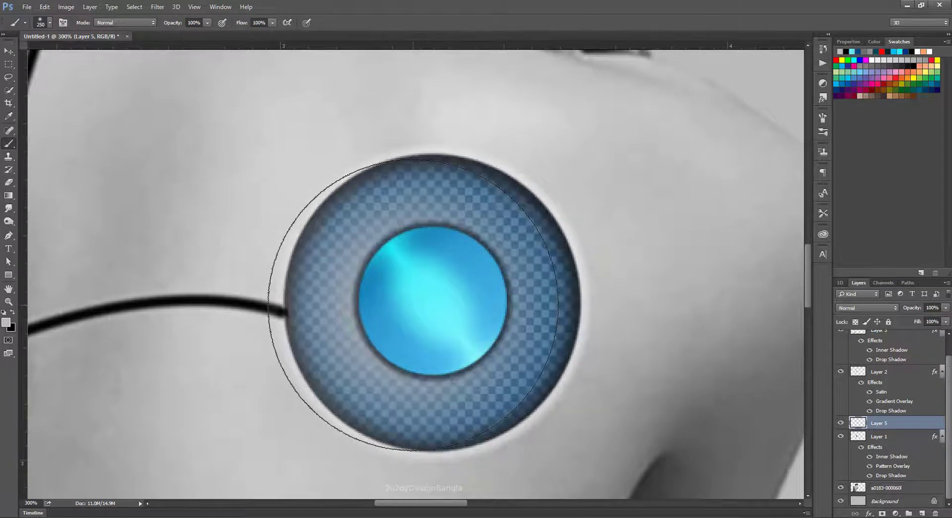
{"action": "right_click", "coordinate": [419, 300]}
{"action": "left_click", "coordinate": [431, 301]}
{"action": "key", "text": "e"}
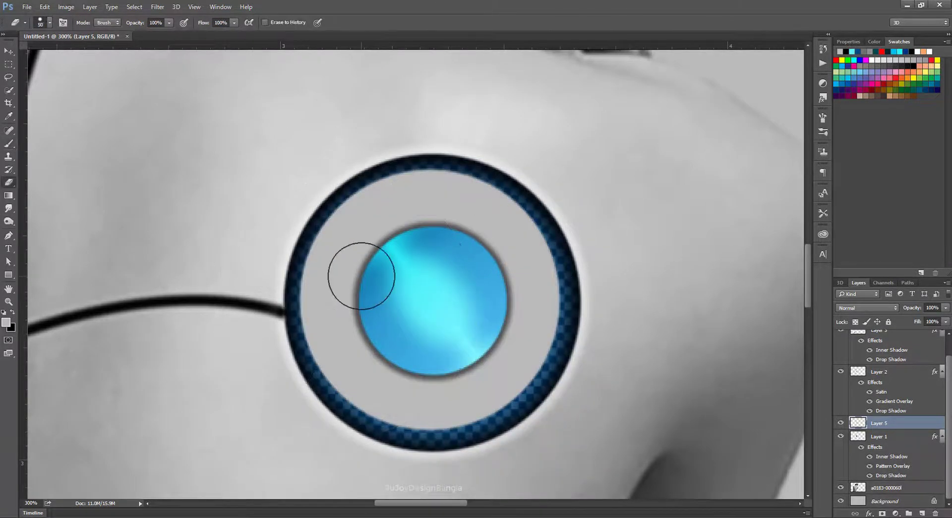
{"action": "left_click_drag", "start_coordinate": [340, 281], "coordinate": [392, 302]}
{"action": "key", "text": "v"}
{"action": "key", "text": "4"}
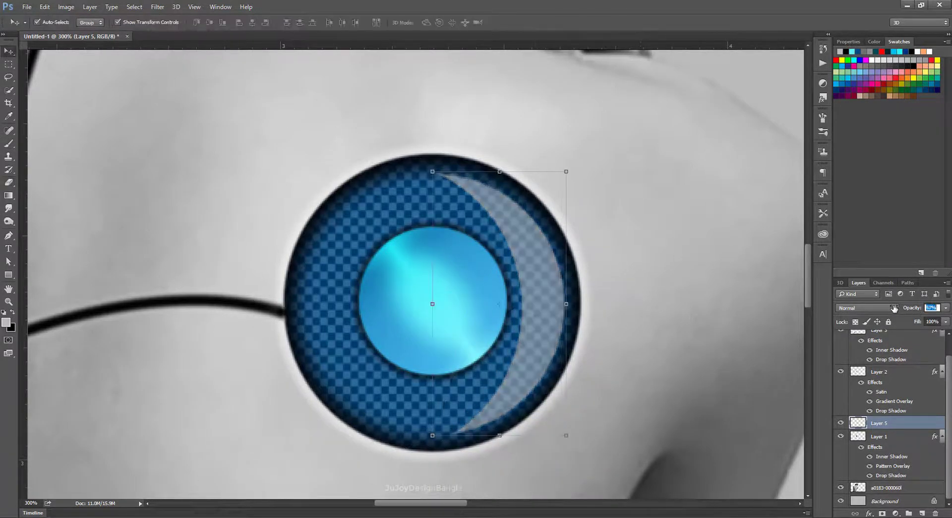
{"action": "key", "text": "2"}
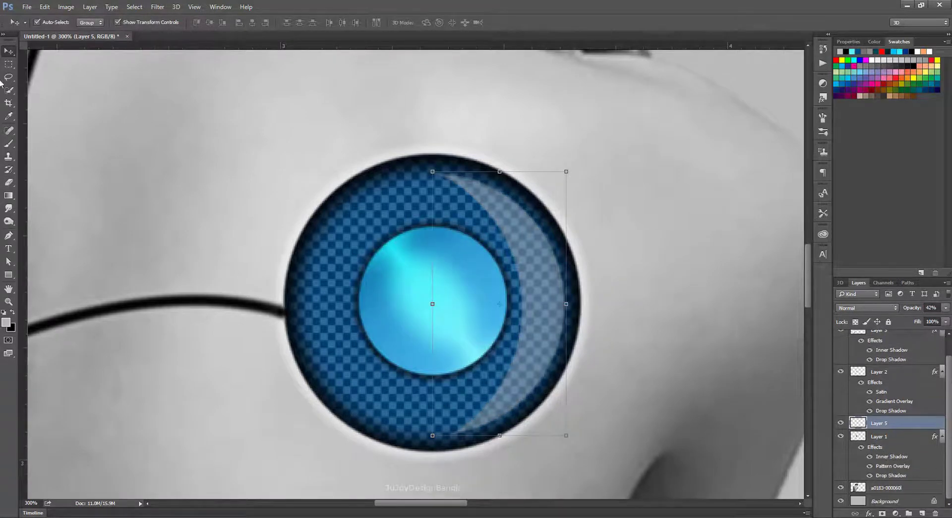
Create Layer 6 and paint bright cyan #5eedf7 over the lens ring with a large brush.
{"action": "left_click", "coordinate": [922, 514]}
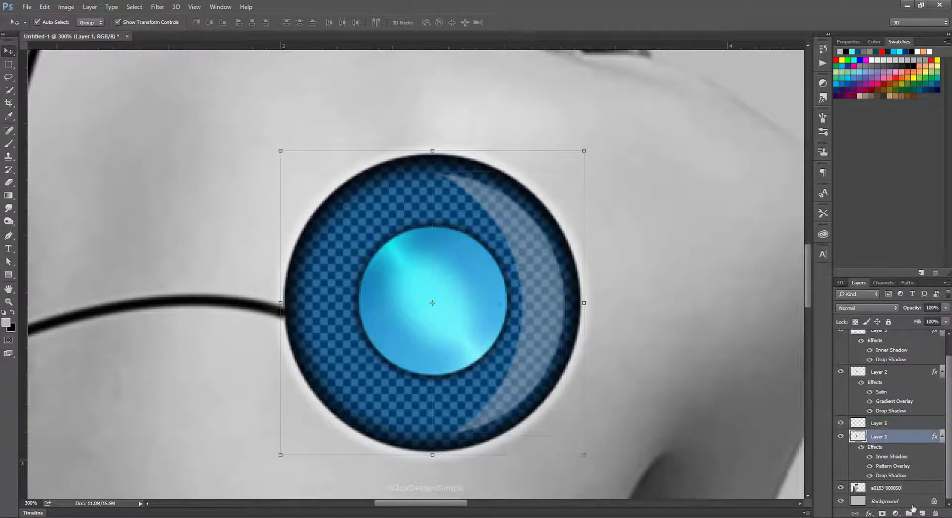
{"action": "key", "text": "b"}
{"action": "right_click", "coordinate": [436, 310]}
{"action": "left_click", "coordinate": [6, 323]}
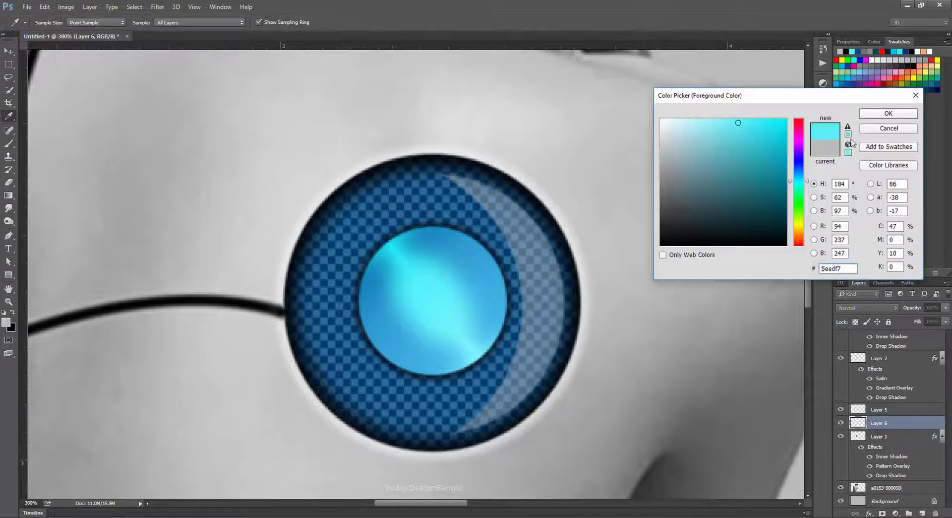
{"action": "left_click", "coordinate": [741, 124]}
{"action": "left_click", "coordinate": [871, 102]}
{"action": "left_click", "coordinate": [431, 303]}
Set Layer 6 to Screen blending at 80% opacity.
{"action": "left_click", "coordinate": [867, 308]}
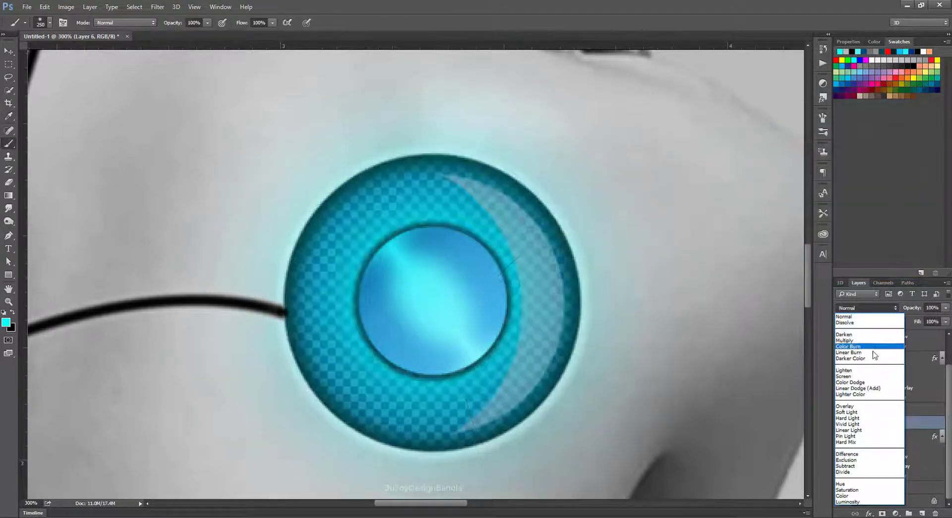
{"action": "left_click", "coordinate": [863, 354]}
{"action": "left_click_drag", "start_coordinate": [918, 310], "coordinate": [910, 310]}
{"action": "key", "text": "ctrl+1"}
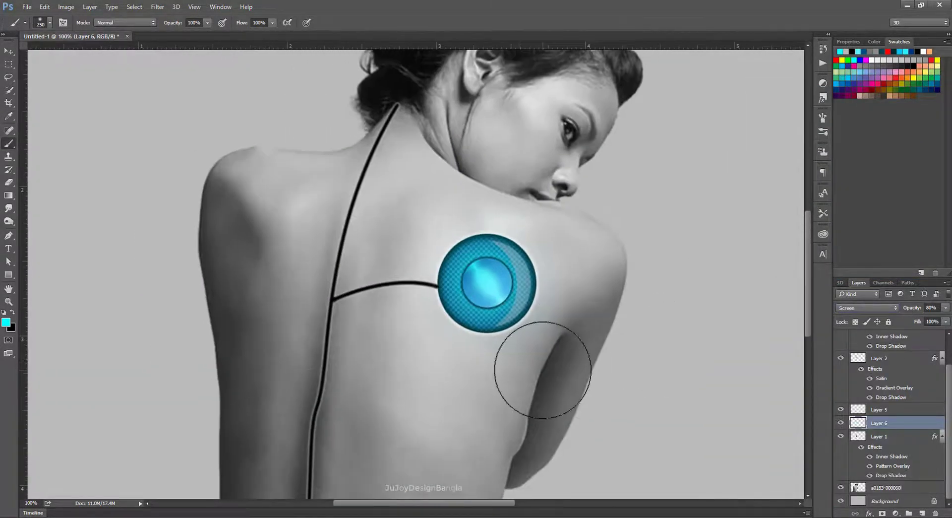
{"action": "key", "text": "ctrl+plus"}
{"action": "left_click_drag", "start_coordinate": [607, 277], "coordinate": [379, 397]}
Draw a curved pen path from the neck up across the cheek.
{"action": "key", "text": "p"}
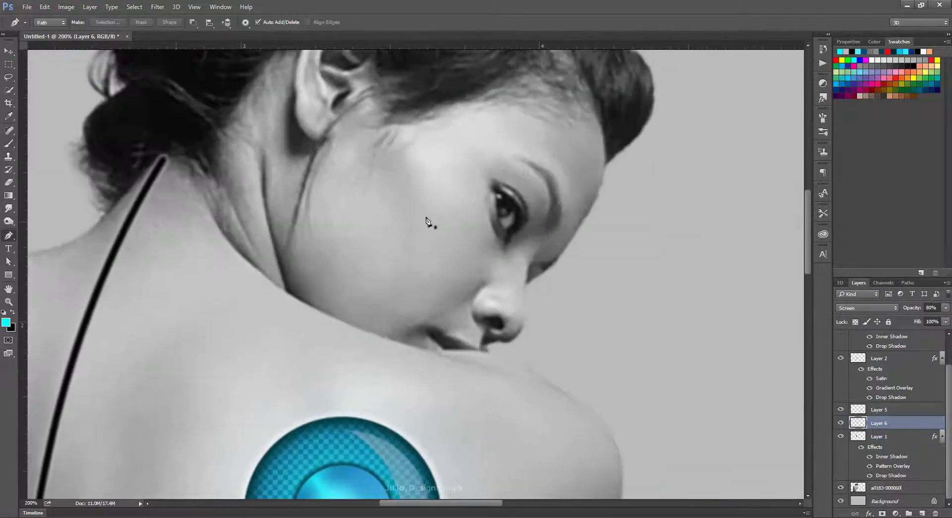
{"action": "left_click", "coordinate": [603, 177]}
{"action": "left_click_drag", "start_coordinate": [479, 143], "coordinate": [403, 208]}
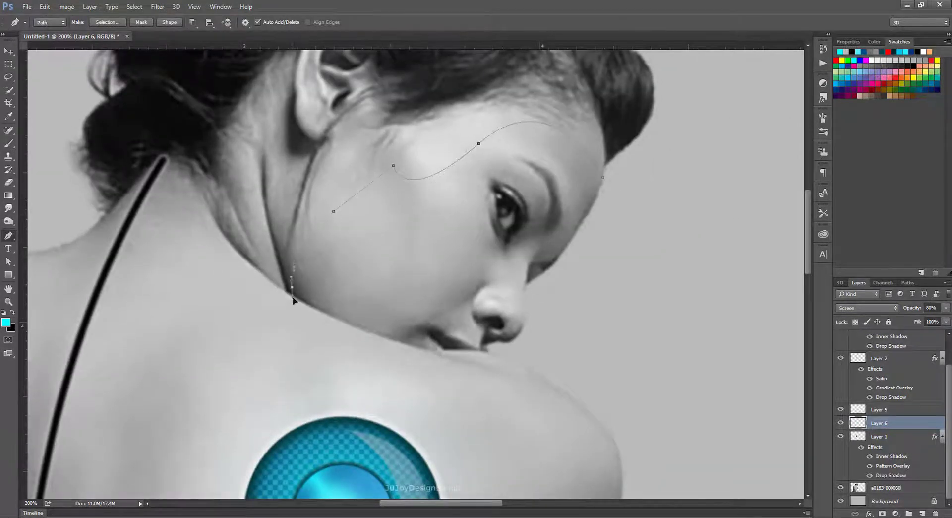
{"action": "left_click_drag", "start_coordinate": [327, 209], "coordinate": [375, 160]}
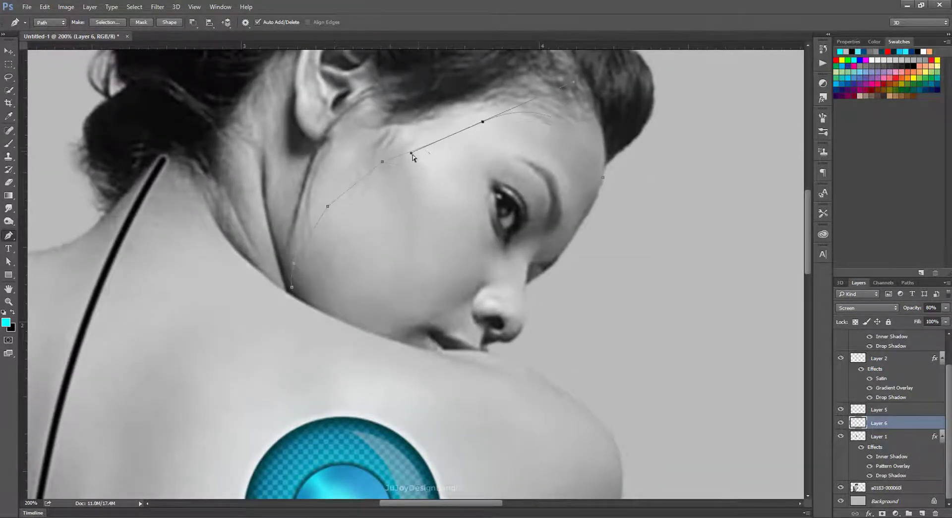
{"action": "scroll", "coordinate": [321, 208], "scroll_direction": "up", "scroll_amount": 1}
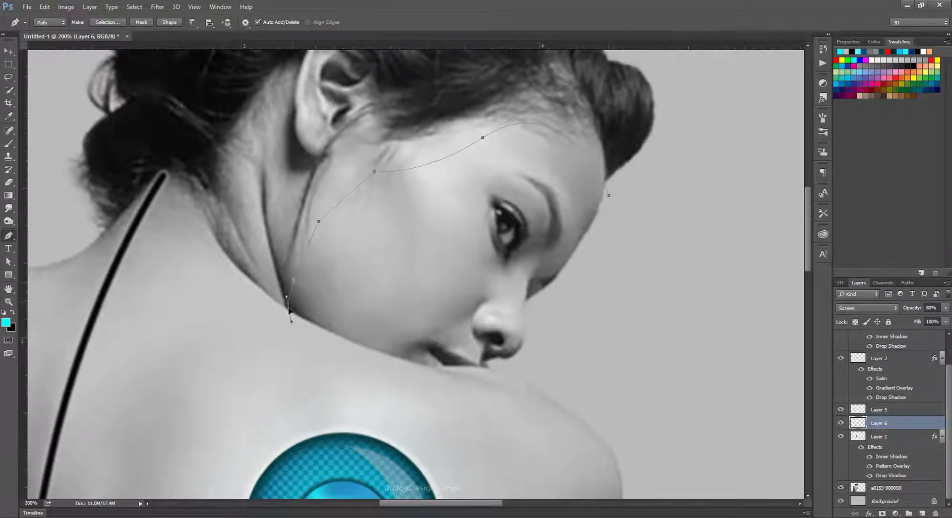
{"action": "left_click_drag", "start_coordinate": [374, 171], "coordinate": [367, 166]}
Create a new layer and stroke the path with a thin black brush.
{"action": "key", "text": "b"}
{"action": "key", "text": "bracketleft"}
{"action": "key", "text": "bracketleft"}
{"action": "key", "text": "bracketleft"}
{"action": "key", "text": "bracketleft"}
{"action": "key", "text": "bracketleft"}
{"action": "key", "text": "bracketleft"}
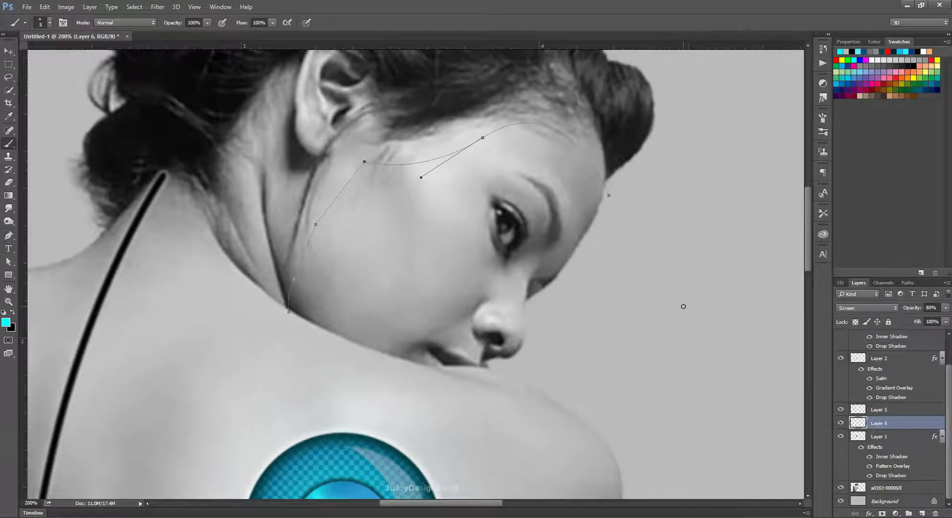
{"action": "key", "text": "alt+period"}
{"action": "key", "text": "ctrl+shift+alt+n"}
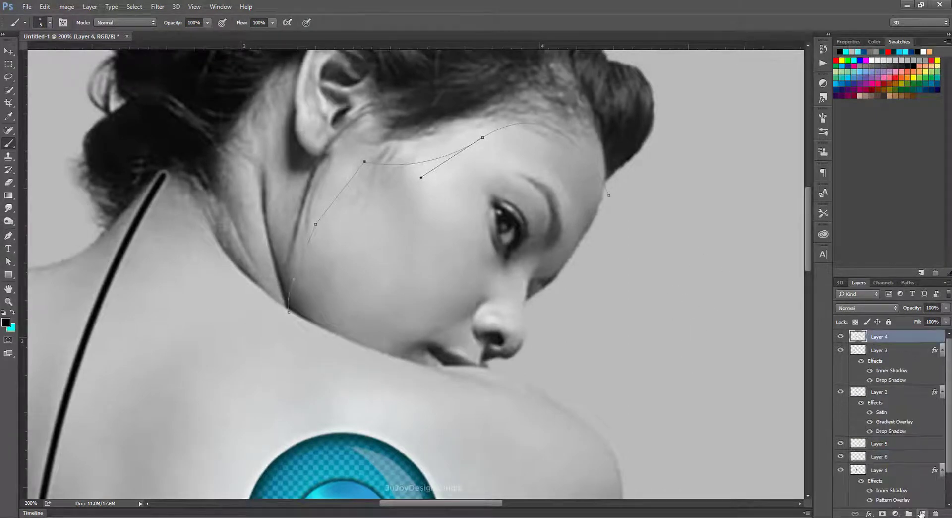
{"action": "key", "text": "p"}
{"action": "right_click", "coordinate": [463, 210]}
{"action": "left_click", "coordinate": [491, 247]}
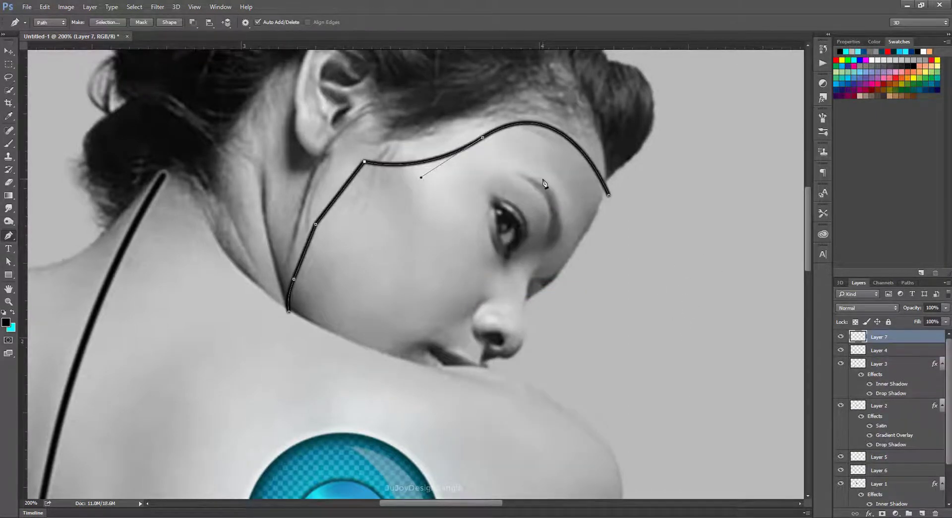
{"action": "key", "text": "Return"}
Review the face cable's drop shadow in Layer Style and confirm it.
{"action": "double_click", "coordinate": [913, 337]}
{"action": "left_click", "coordinate": [517, 282]}
{"action": "mouse_move", "coordinate": [560, 154]}
{"action": "left_mouse_down"}
{"action": "mouse_move", "coordinate": [789, 175]}
{"action": "mouse_move", "coordinate": [676, 123]}
{"action": "left_mouse_up"}
{"action": "key", "text": "Return"}
{"action": "key", "text": "ctrl+minus"}
{"action": "scroll", "coordinate": [706, 265], "scroll_direction": "up", "scroll_amount": 3}
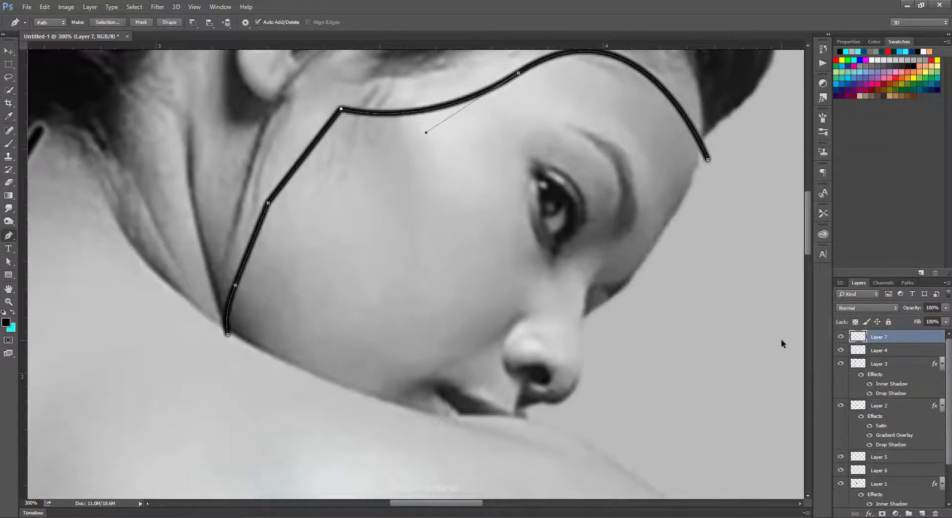
Stroke the path again using cyan as the painting colour.
{"action": "key", "text": "x"}
{"action": "right_click", "coordinate": [385, 261]}
{"action": "left_click", "coordinate": [446, 340]}
{"action": "right_click", "coordinate": [492, 202]}
{"action": "left_click", "coordinate": [501, 209]}
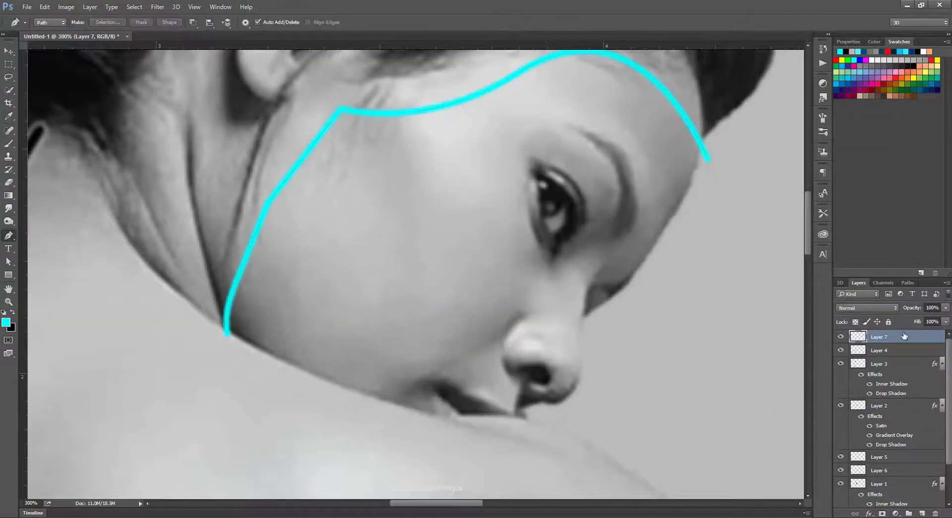
Try inner and drop shadows on the cyan line, then cancel the Layer Style.
{"action": "double_click", "coordinate": [904, 335]}
{"action": "left_click_drag", "start_coordinate": [368, 88], "coordinate": [607, 146]}
{"action": "left_click", "coordinate": [543, 242]}
{"action": "left_click", "coordinate": [561, 333]}
{"action": "left_click", "coordinate": [771, 170]}
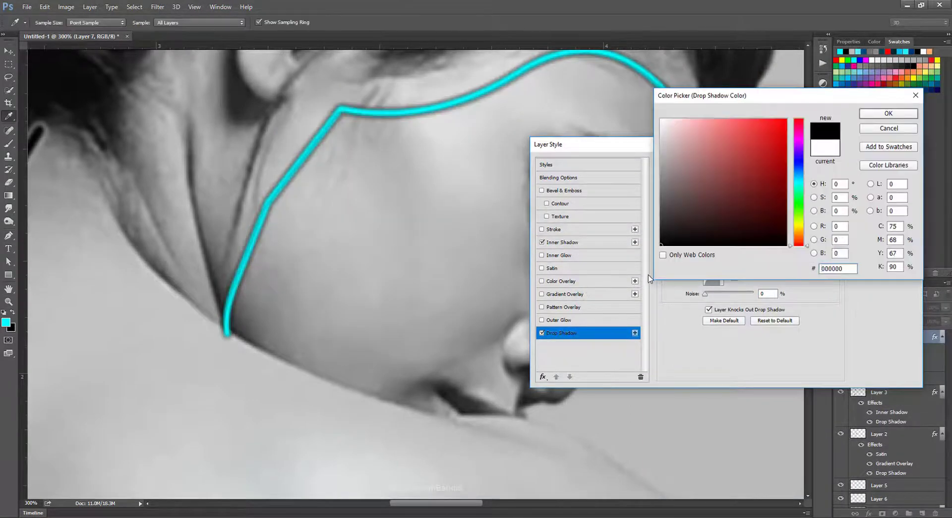
{"action": "left_click", "coordinate": [888, 113]}
{"action": "left_click", "coordinate": [872, 161]}
Stroke the path in black on a new empty layer and hide the path outline.
{"action": "left_click", "coordinate": [879, 423]}
{"action": "key", "text": "x"}
{"action": "right_click", "coordinate": [417, 199]}
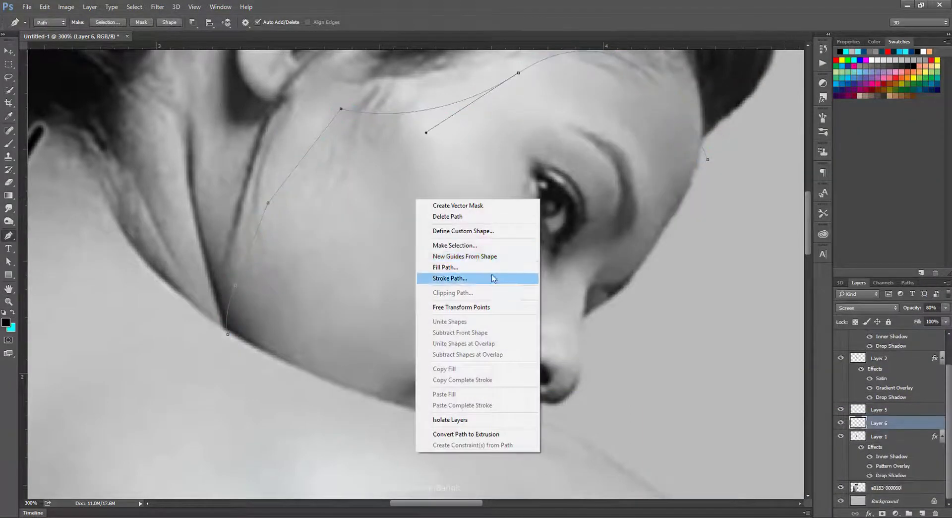
{"action": "left_click", "coordinate": [494, 278]}
{"action": "key", "text": "Return"}
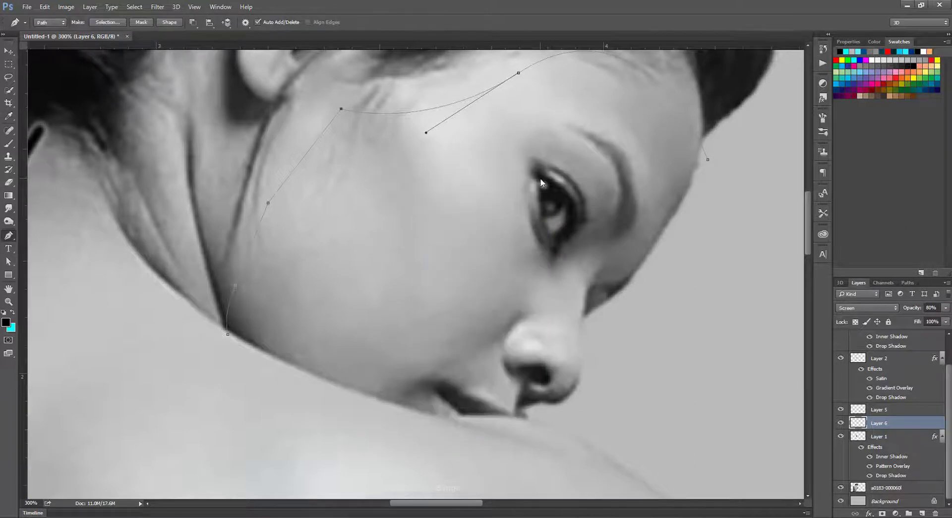
{"action": "scroll", "coordinate": [900, 391], "scroll_direction": "up", "scroll_amount": 3}
{"action": "key", "text": "ctrl+shift+n"}
{"action": "key", "text": "Return"}
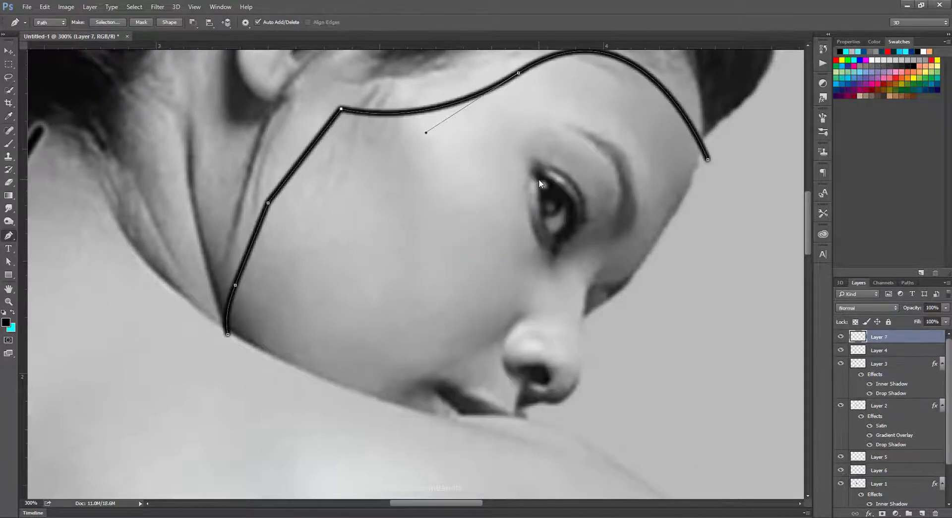
{"action": "left_click_drag", "start_coordinate": [192, 349], "coordinate": [198, 337]}
{"action": "key", "text": "h"}
Add inner and drop shadows to the new line, enlarging shadow size and raising inner opacity.
{"action": "double_click", "coordinate": [893, 337]}
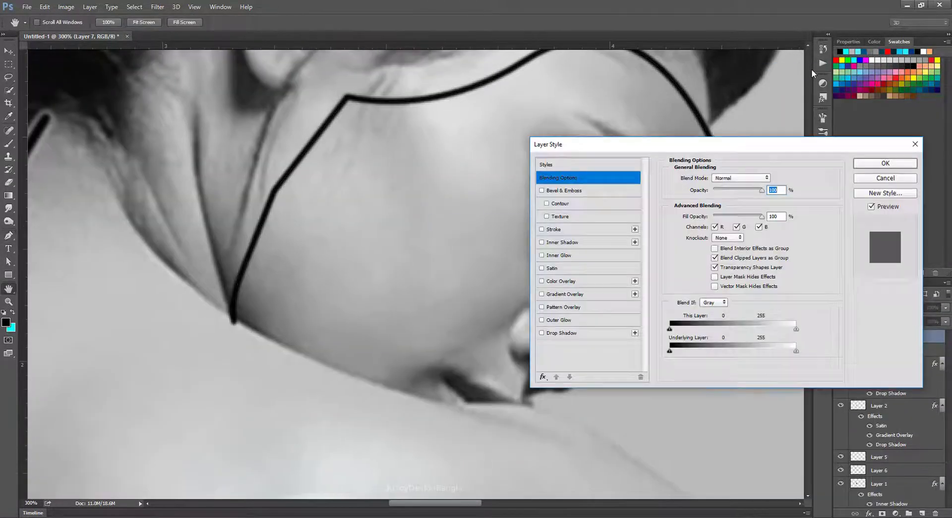
{"action": "left_click", "coordinate": [595, 243]}
{"action": "left_click", "coordinate": [583, 333]}
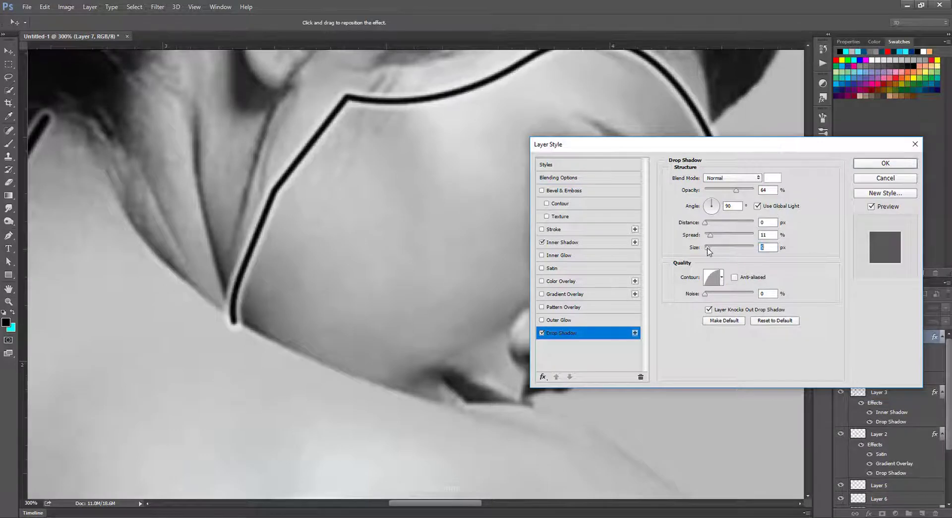
{"action": "left_click_drag", "start_coordinate": [717, 246], "coordinate": [712, 237]}
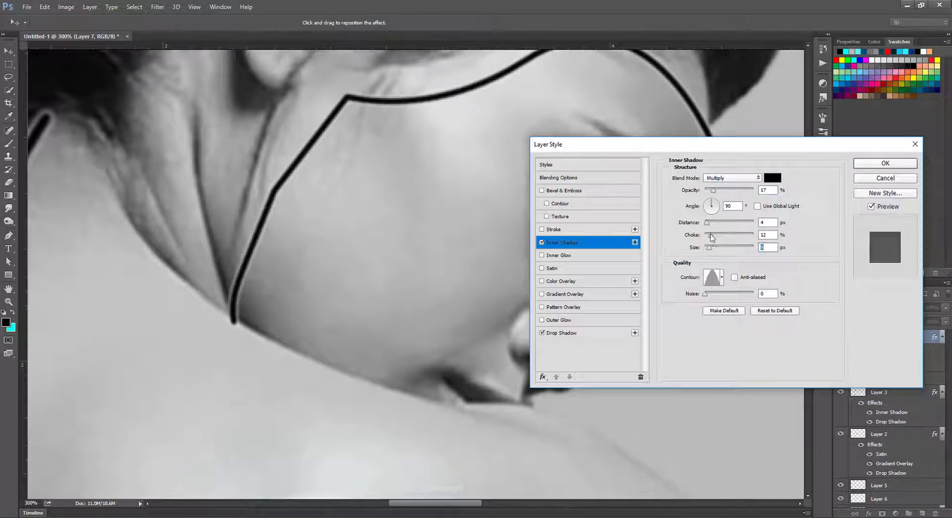
{"action": "left_click_drag", "start_coordinate": [714, 190], "coordinate": [736, 194]}
{"action": "left_click", "coordinate": [885, 164]}
{"action": "key", "text": "ctrl+minus"}
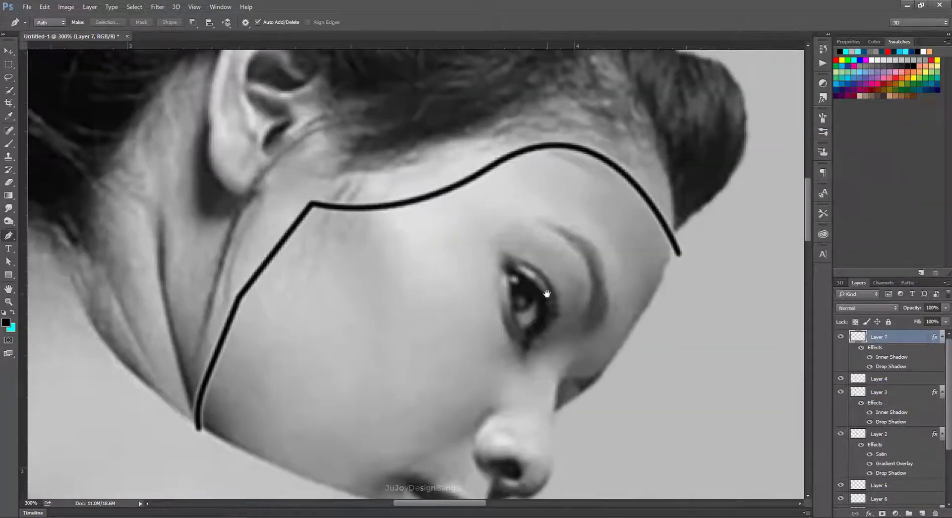
{"action": "left_click_drag", "start_coordinate": [401, 248], "coordinate": [402, 338]}
{"action": "key", "text": "ctrl+plus"}
Pan and zoom around the face, neck and shoulder, returning to 200%.
{"action": "left_click_drag", "start_coordinate": [265, 262], "coordinate": [349, 295]}
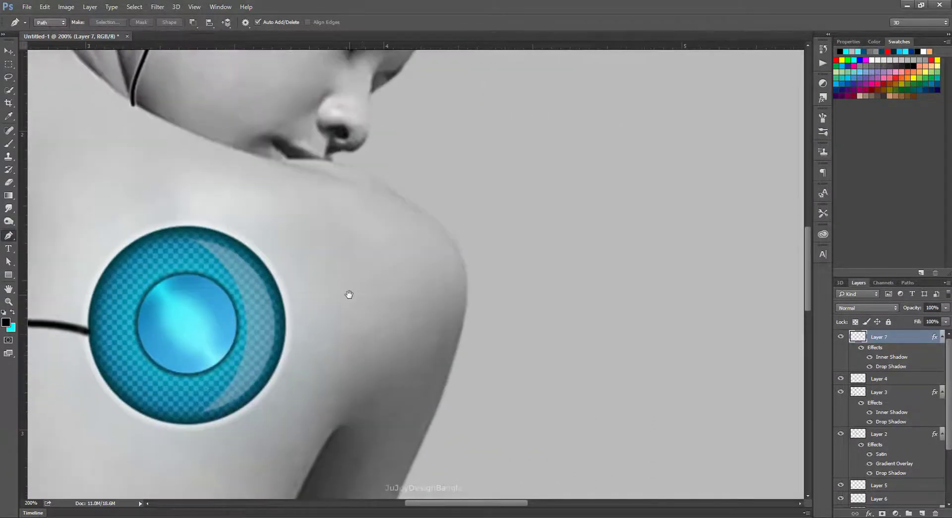
{"action": "left_click_drag", "start_coordinate": [237, 194], "coordinate": [358, 378]}
{"action": "key", "text": "ctrl+plus"}
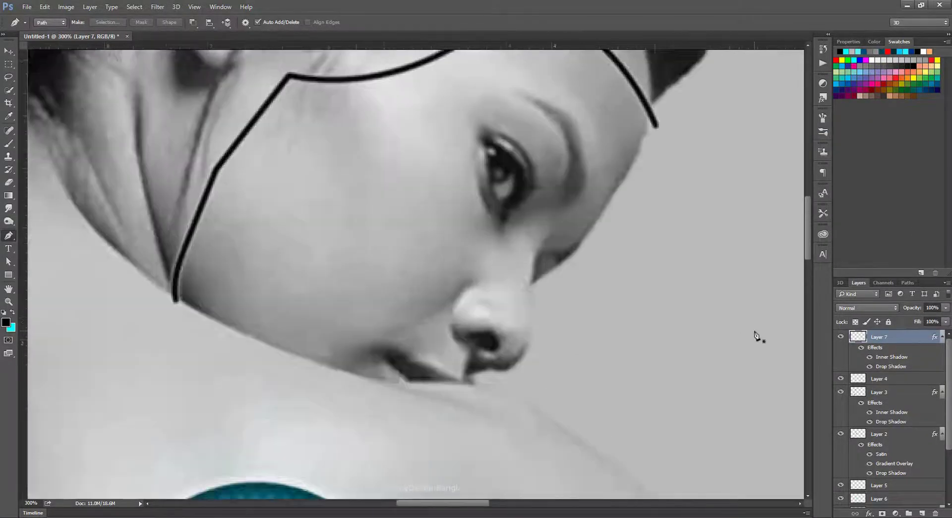
{"action": "left_click_drag", "start_coordinate": [755, 335], "coordinate": [594, 393]}
{"action": "key", "text": "e"}
{"action": "left_click_drag", "start_coordinate": [169, 496], "coordinate": [327, 322]}
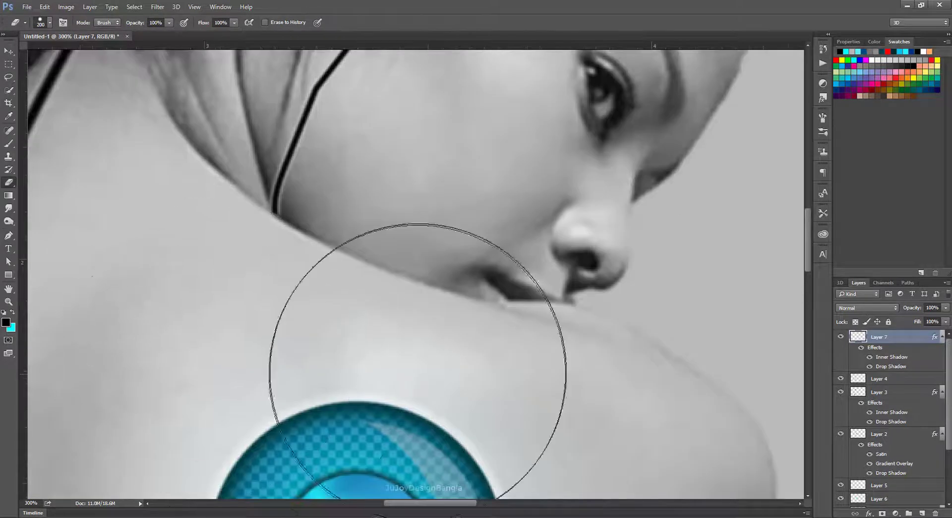
{"action": "key", "text": "ctrl+minus"}
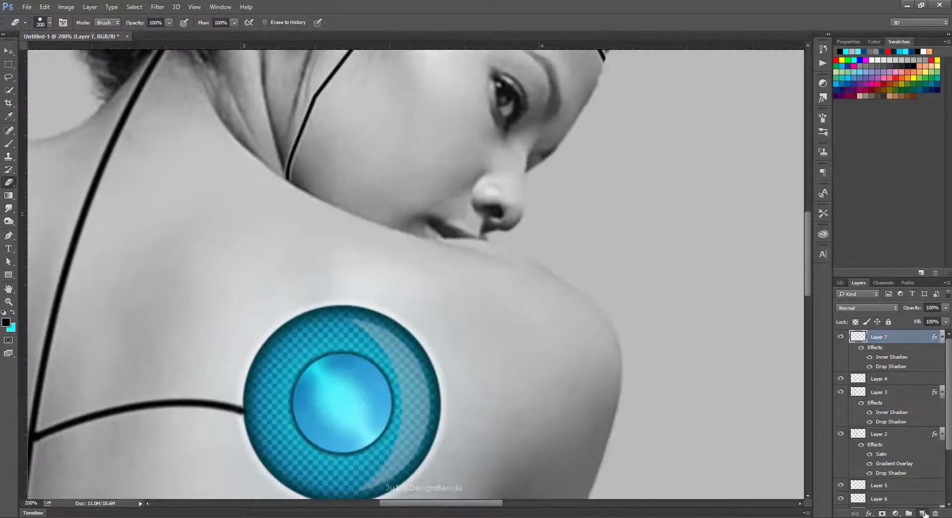
On a new layer, draw a curved Pen path from the lens top toward the neck.
{"action": "left_click", "coordinate": [922, 513]}
{"action": "key", "text": "p"}
{"action": "left_click", "coordinate": [366, 307]}
{"action": "left_click_drag", "start_coordinate": [378, 227], "coordinate": [397, 218]}
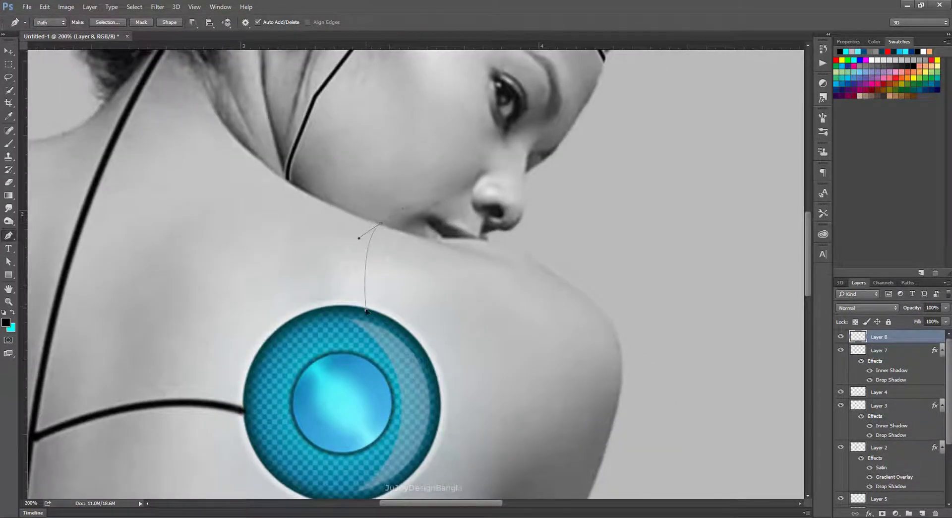
Stroke the cable path in black.
{"action": "right_click", "coordinate": [418, 284]}
{"action": "left_click", "coordinate": [446, 115]}
{"action": "right_click", "coordinate": [525, 263]}
{"action": "left_click", "coordinate": [545, 31]}
Give the cable layer Inner Shadow and a slightly larger Drop Shadow.
{"action": "right_click", "coordinate": [878, 337]}
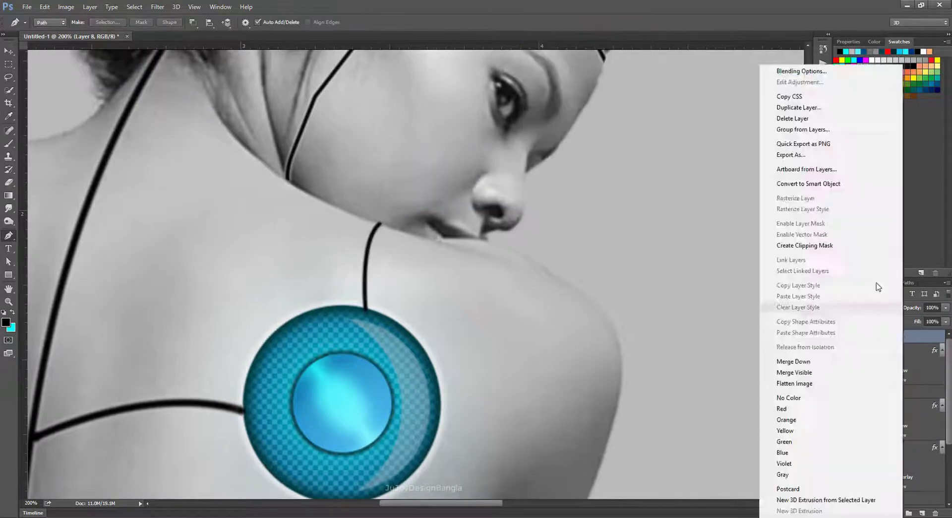
{"action": "left_click", "coordinate": [798, 66]}
{"action": "left_click", "coordinate": [570, 243]}
{"action": "left_click", "coordinate": [591, 333]}
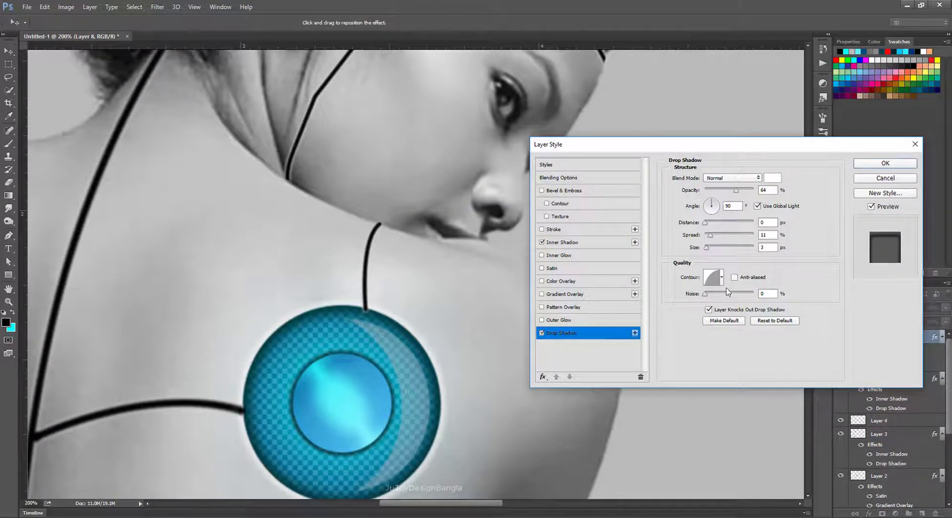
{"action": "key", "text": "Up"}
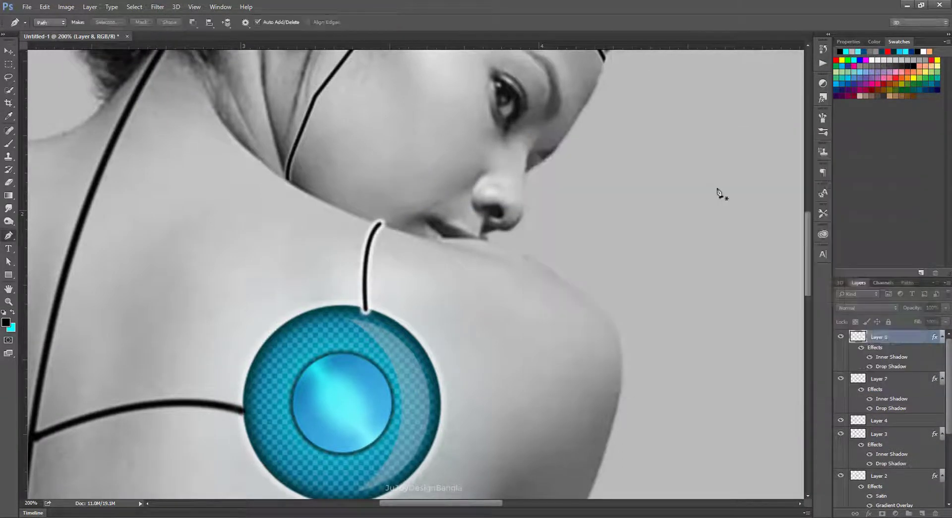
{"action": "key", "text": "Return"}
Adjust the cable's Drop Shadow distance and opacity.
{"action": "key", "text": "e"}
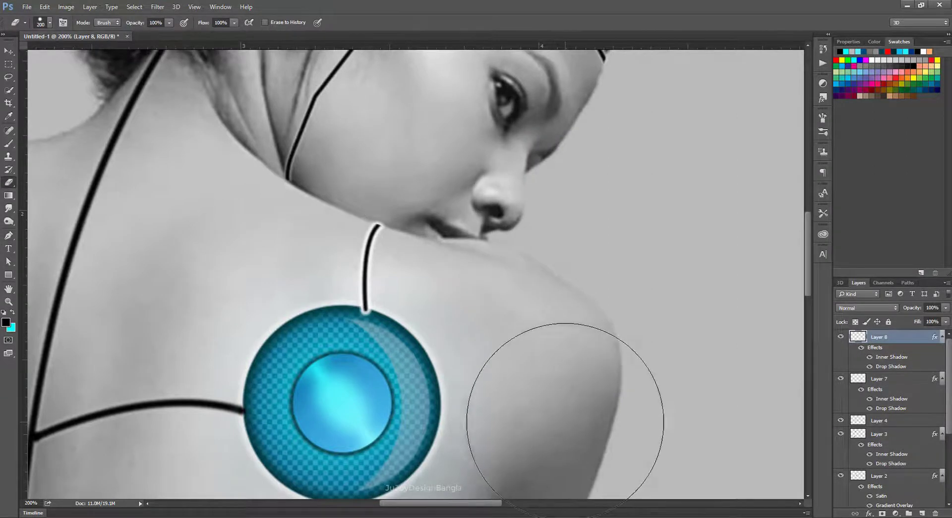
{"action": "double_click", "coordinate": [883, 361]}
{"action": "left_click", "coordinate": [565, 332]}
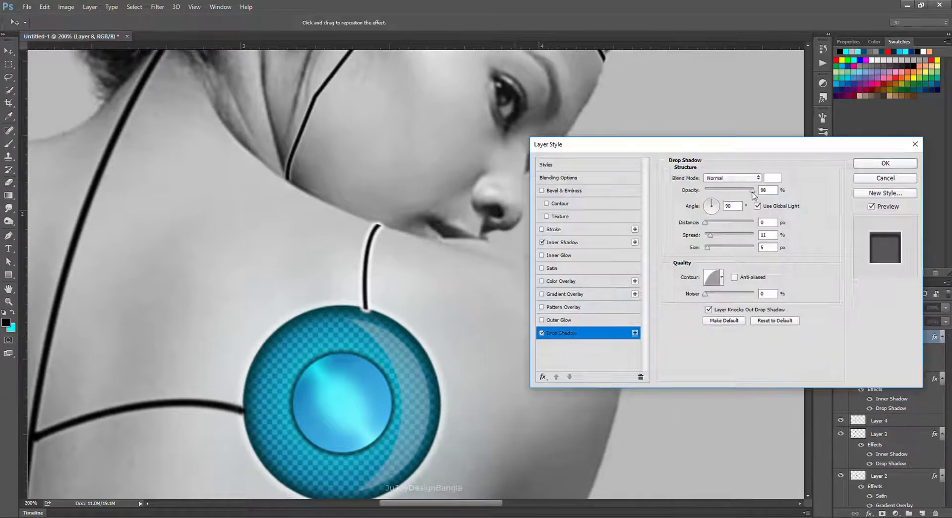
{"action": "left_click_drag", "start_coordinate": [714, 224], "coordinate": [720, 237]}
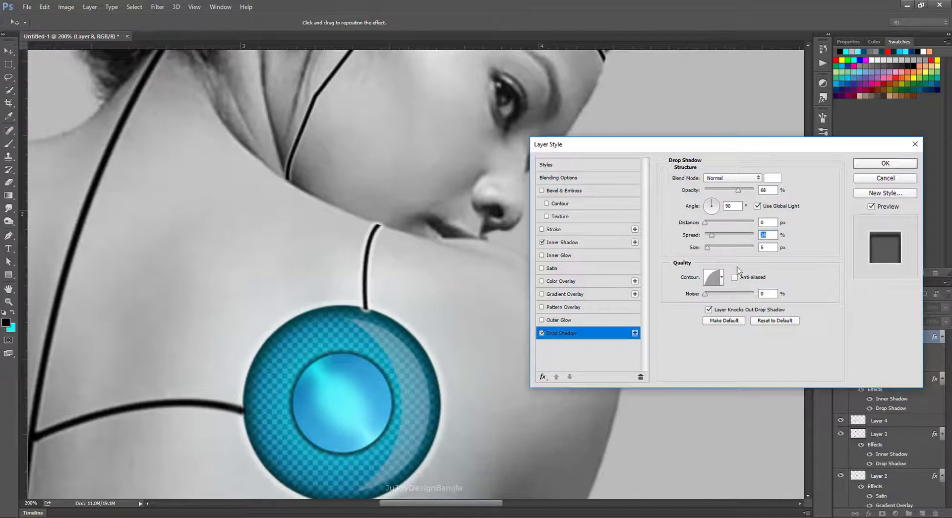
{"action": "key", "text": "Return"}
Create empty Layer 9 for the next cable.
{"action": "scroll", "coordinate": [564, 286], "scroll_direction": "down", "scroll_amount": 2}
{"action": "scroll", "coordinate": [382, 351], "scroll_direction": "down", "scroll_amount": 2}
{"action": "scroll", "coordinate": [457, 255], "scroll_direction": "down", "scroll_amount": 1}
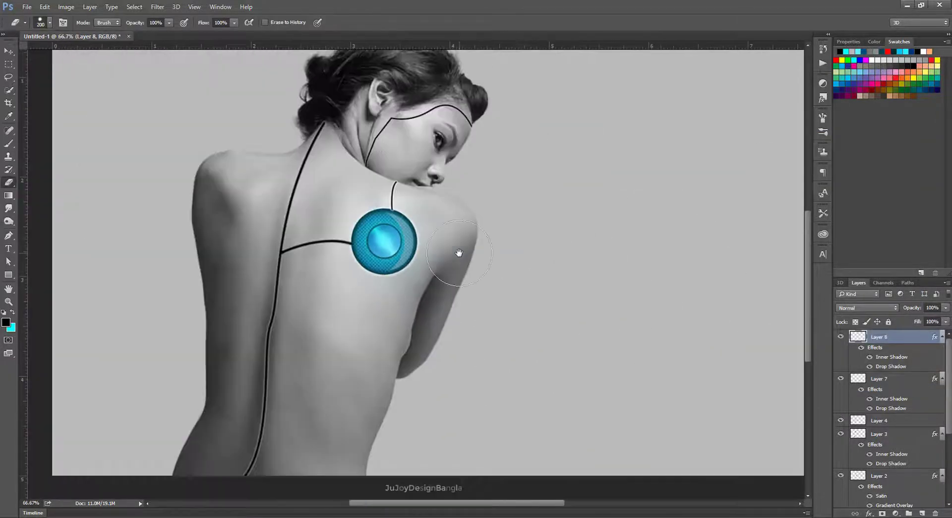
{"action": "scroll", "coordinate": [576, 314], "scroll_direction": "up", "scroll_amount": 1}
{"action": "scroll", "coordinate": [311, 284], "scroll_direction": "up", "scroll_amount": 1}
{"action": "key", "text": "ctrl+shift+alt+n"}
Draw a curved path from the lens's right edge across the shoulder and stroke it black.
{"action": "key", "text": "p"}
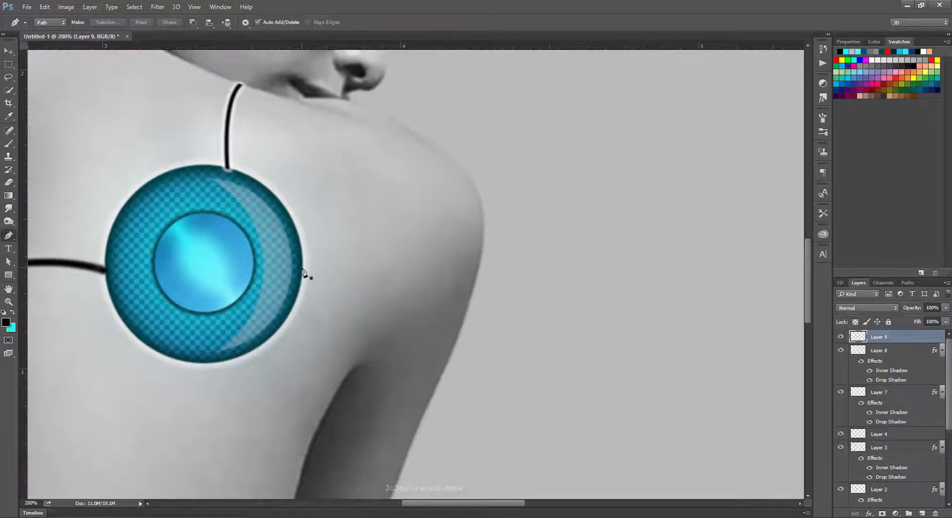
{"action": "left_click", "coordinate": [302, 269]}
{"action": "left_click_drag", "start_coordinate": [371, 246], "coordinate": [392, 257]}
{"action": "right_click", "coordinate": [478, 265]}
{"action": "left_click", "coordinate": [387, 317]}
{"action": "left_click", "coordinate": [543, 175]}
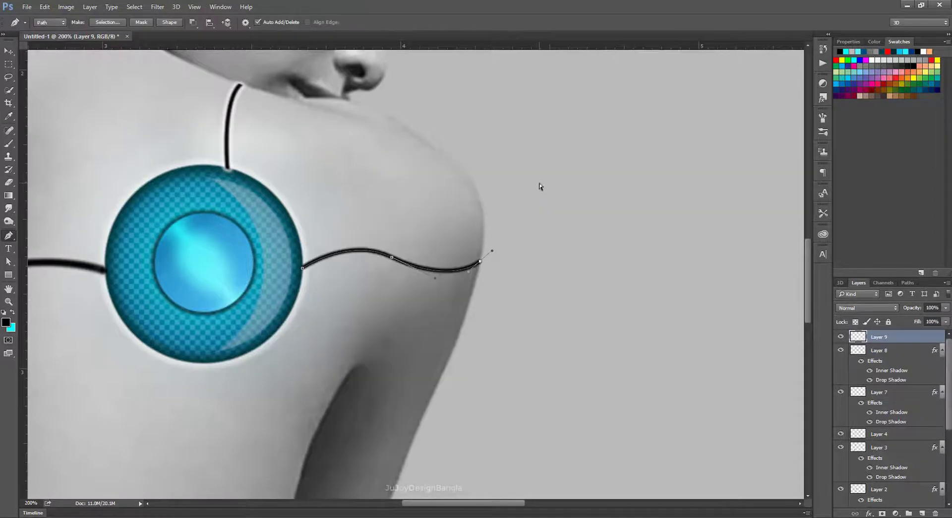
{"action": "key", "text": "ctrl+z"}
{"action": "left_click", "coordinate": [542, 178]}
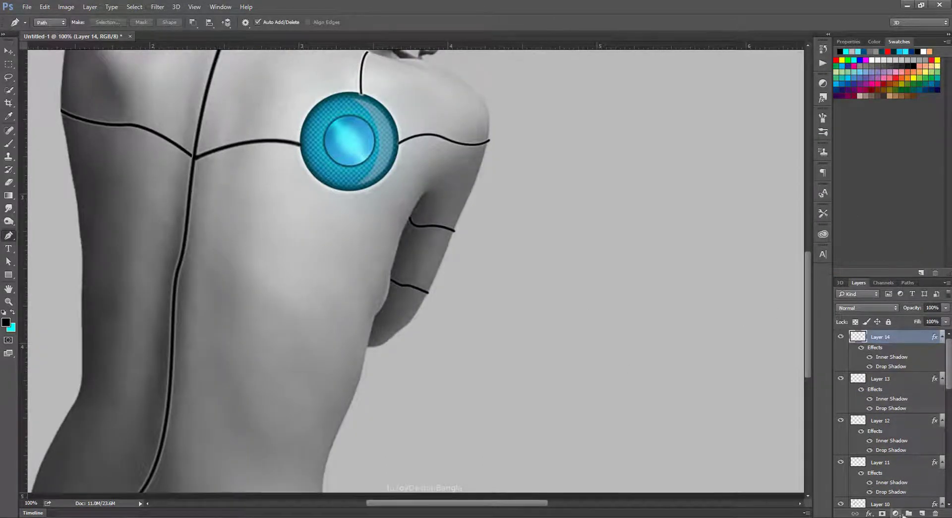
Add Layer 15 at 200% zoom and start a curved path from the spine line to beside the lens.
{"action": "key", "text": "ctrl+shift+alt+n"}
{"action": "key", "text": "ctrl+plus"}
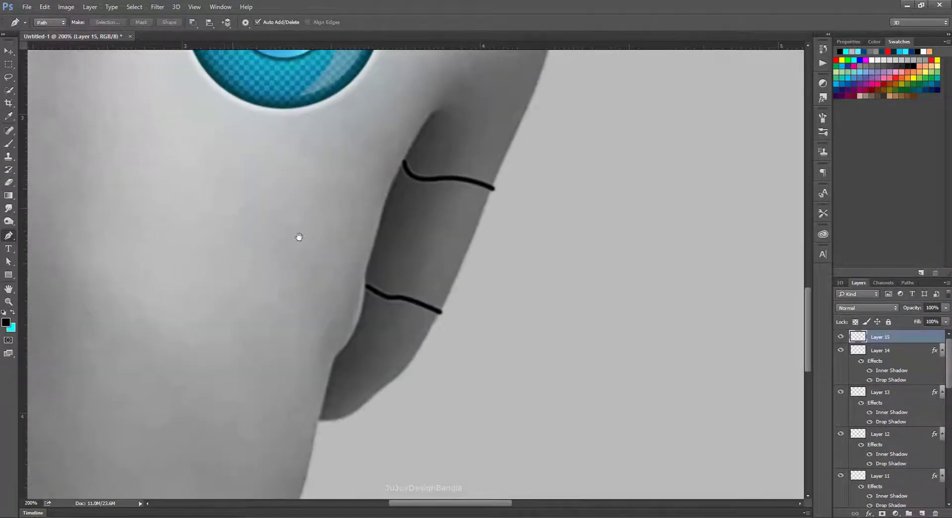
{"action": "left_click_drag", "start_coordinate": [299, 236], "coordinate": [590, 361]}
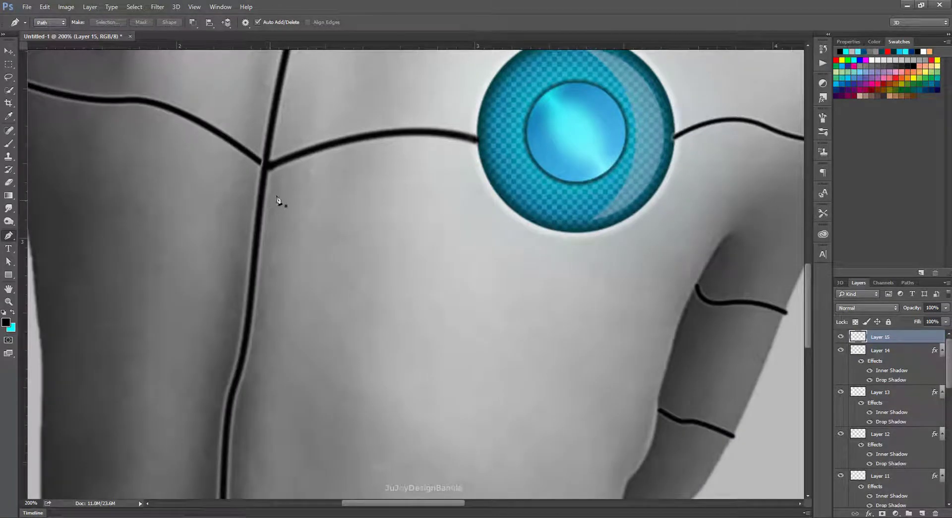
{"action": "left_click", "coordinate": [281, 189]}
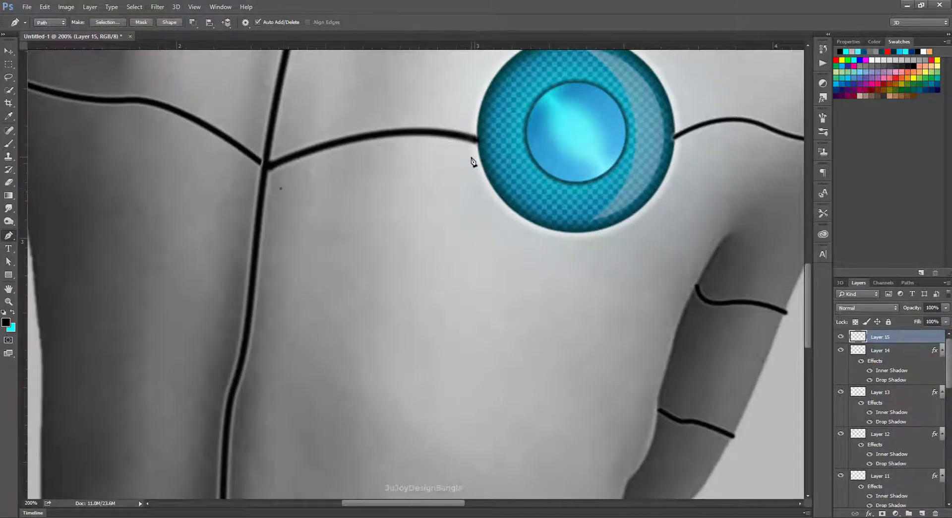
{"action": "left_click_drag", "start_coordinate": [471, 157], "coordinate": [578, 184]}
Extend the seam path down the back with corner points and nudge it up-left.
{"action": "mouse_move", "coordinate": [375, 337]}
{"action": "left_mouse_down"}
{"action": "mouse_move", "coordinate": [452, 232]}
{"action": "mouse_move", "coordinate": [538, 277]}
{"action": "left_mouse_up"}
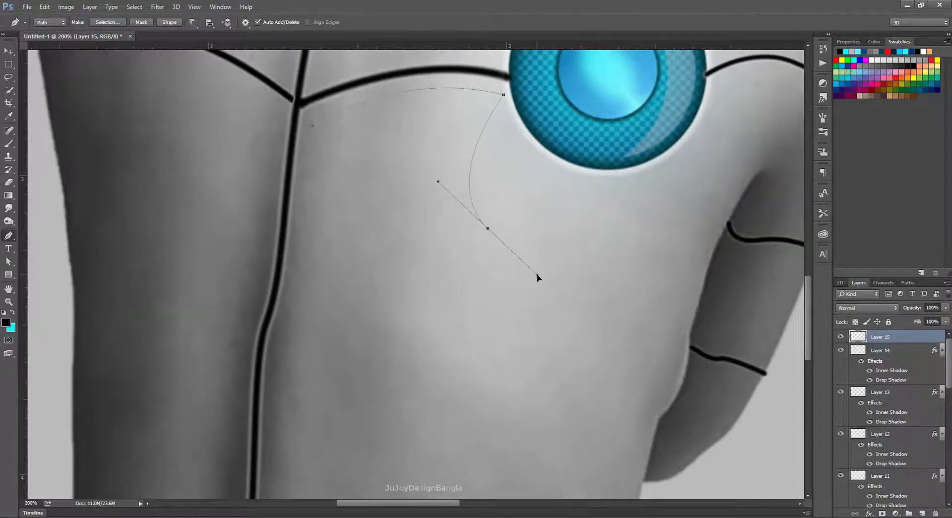
{"action": "left_click", "coordinate": [488, 229]}
{"action": "left_click_drag", "start_coordinate": [286, 315], "coordinate": [235, 425]}
{"action": "left_click_drag", "start_coordinate": [285, 315], "coordinate": [281, 316]}
{"action": "left_click", "coordinate": [281, 316], "text": "alt"}
{"action": "left_click_drag", "start_coordinate": [313, 125], "coordinate": [311, 119]}
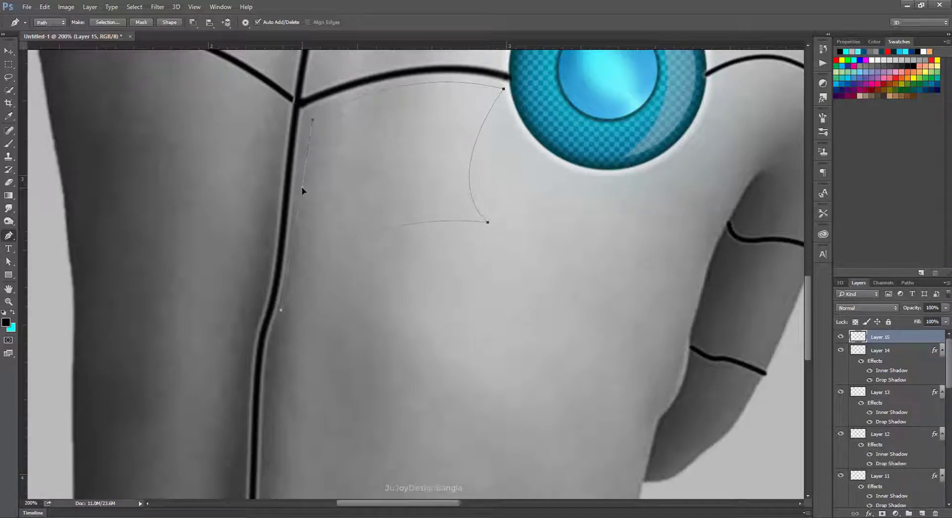
{"action": "left_click_drag", "start_coordinate": [314, 122], "coordinate": [311, 123]}
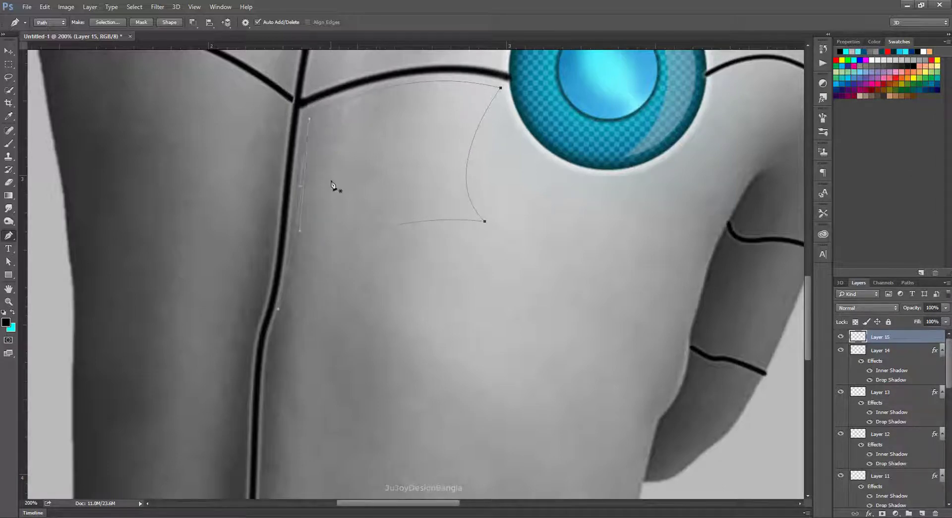
Undo the last two path edits and switch to the Path Selection tool.
{"action": "key", "text": "ctrl+z"}
{"action": "key", "text": "ctrl+alt+z"}
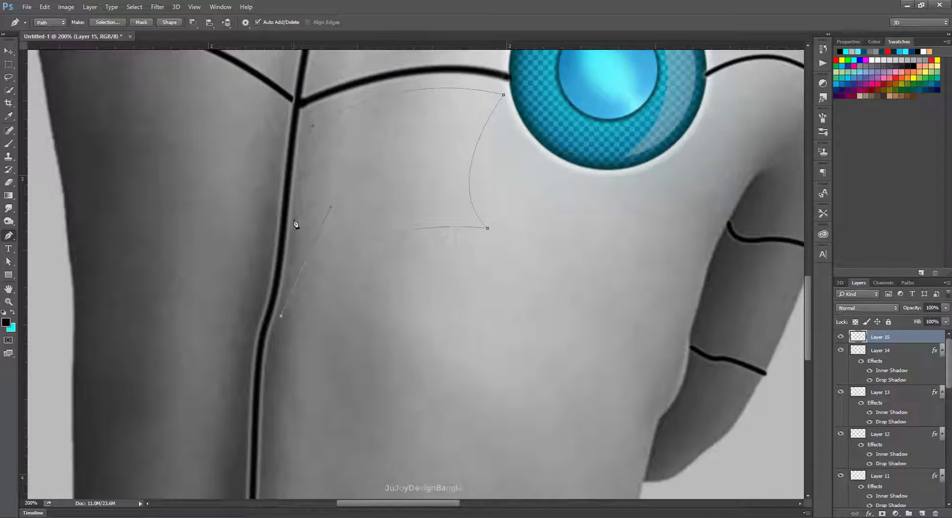
{"action": "left_click", "coordinate": [294, 202], "text": "ctrl"}
{"action": "left_click", "coordinate": [296, 223]}
{"action": "left_click", "coordinate": [11, 52]}
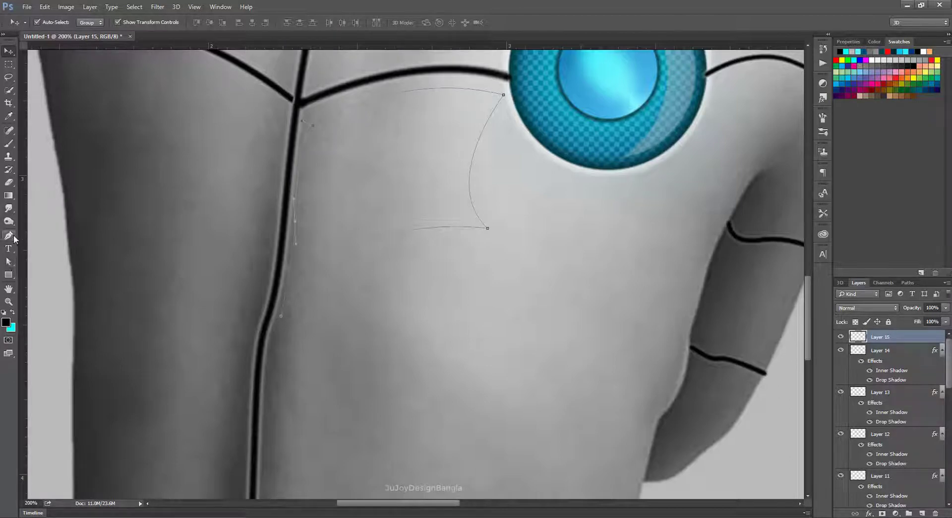
{"action": "right_click", "coordinate": [9, 237]}
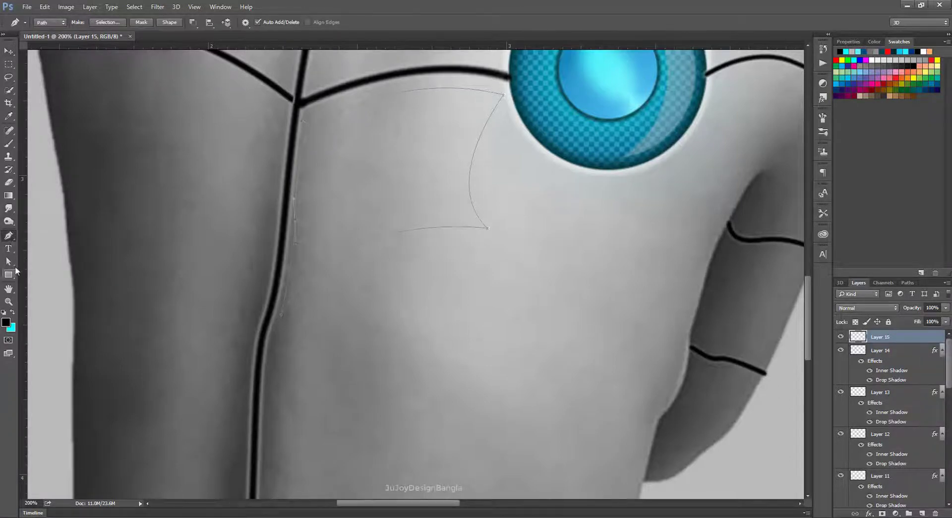
{"action": "left_click", "coordinate": [9, 262]}
Reshape the panel path's top-right anchor, right curve and bottom-right corner.
{"action": "left_click", "coordinate": [311, 129]}
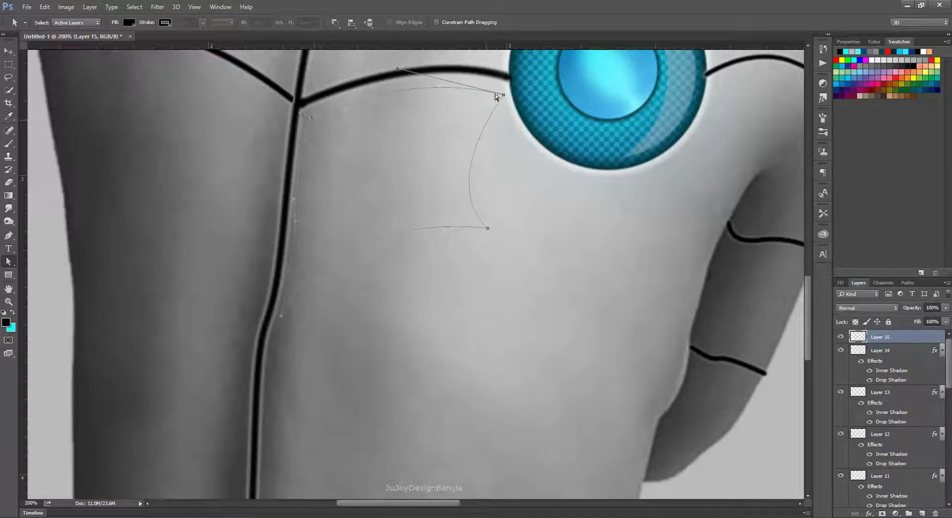
{"action": "left_click_drag", "start_coordinate": [503, 94], "coordinate": [503, 88]}
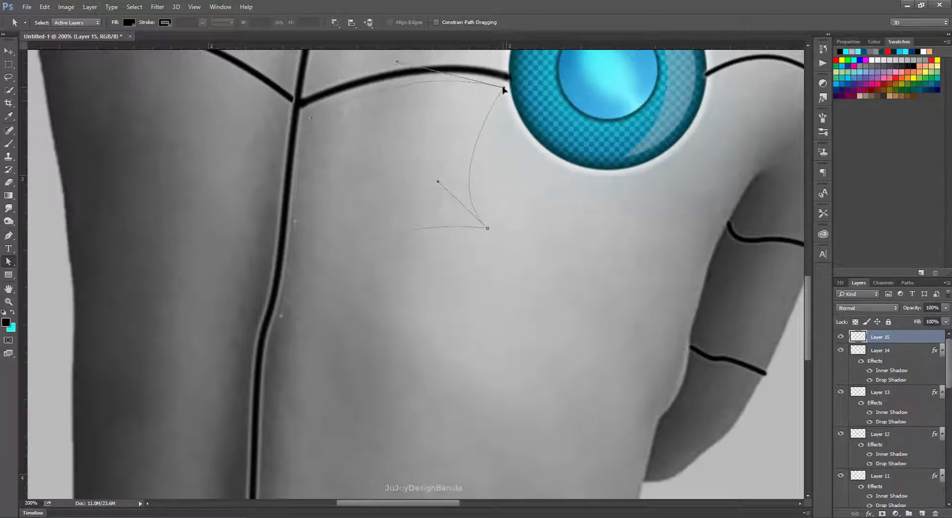
{"action": "left_click_drag", "start_coordinate": [439, 183], "coordinate": [465, 175]}
{"action": "mouse_move", "coordinate": [487, 228]}
{"action": "left_mouse_down"}
{"action": "mouse_move", "coordinate": [520, 203]}
{"action": "mouse_move", "coordinate": [583, 186]}
{"action": "left_mouse_up"}
{"action": "mouse_move", "coordinate": [507, 153]}
{"action": "left_mouse_down"}
{"action": "mouse_move", "coordinate": [484, 146]}
{"action": "mouse_move", "coordinate": [497, 151]}
{"action": "left_mouse_up"}
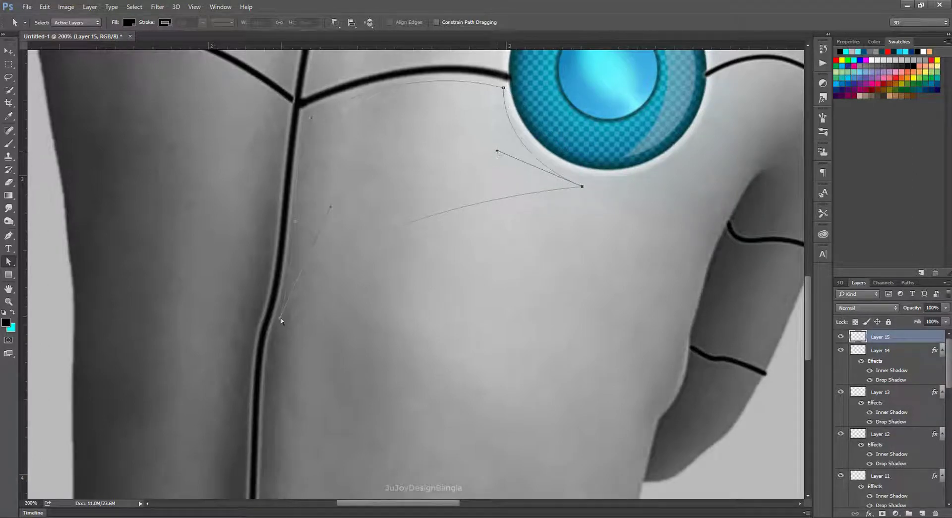
{"action": "left_click_drag", "start_coordinate": [281, 320], "coordinate": [278, 322]}
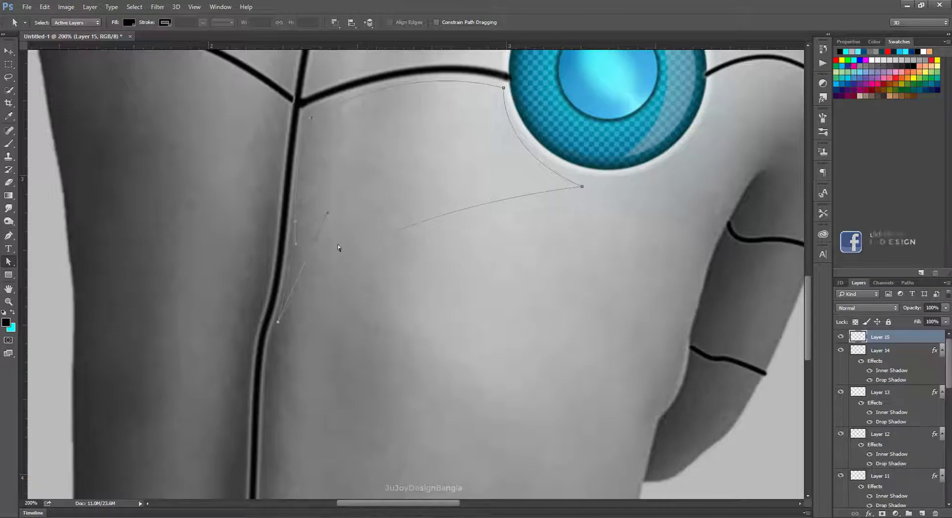
Bend the path's left edge to follow the dark seam line.
{"action": "left_click_drag", "start_coordinate": [293, 205], "coordinate": [306, 176]}
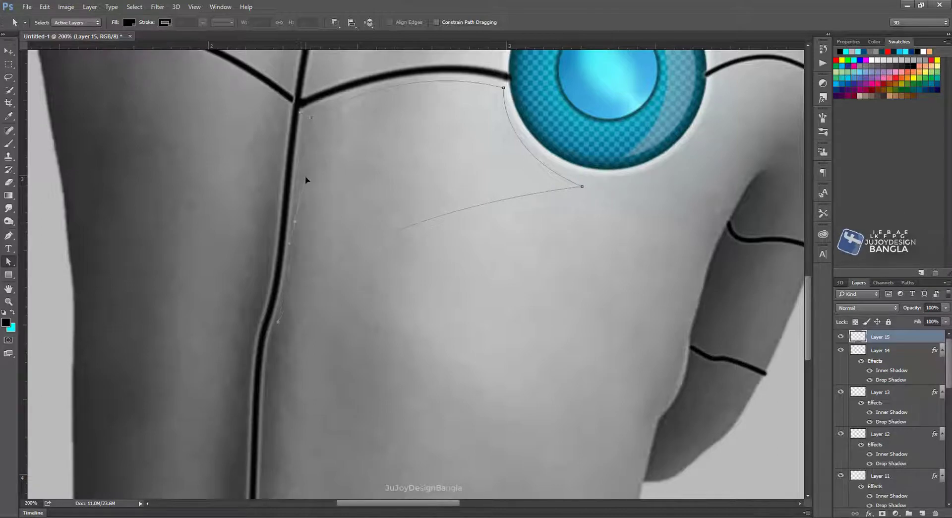
{"action": "left_click", "coordinate": [310, 118]}
{"action": "mouse_move", "coordinate": [300, 114]}
{"action": "left_mouse_down"}
{"action": "mouse_move", "coordinate": [312, 135]}
{"action": "mouse_move", "coordinate": [305, 116]}
{"action": "left_mouse_up"}
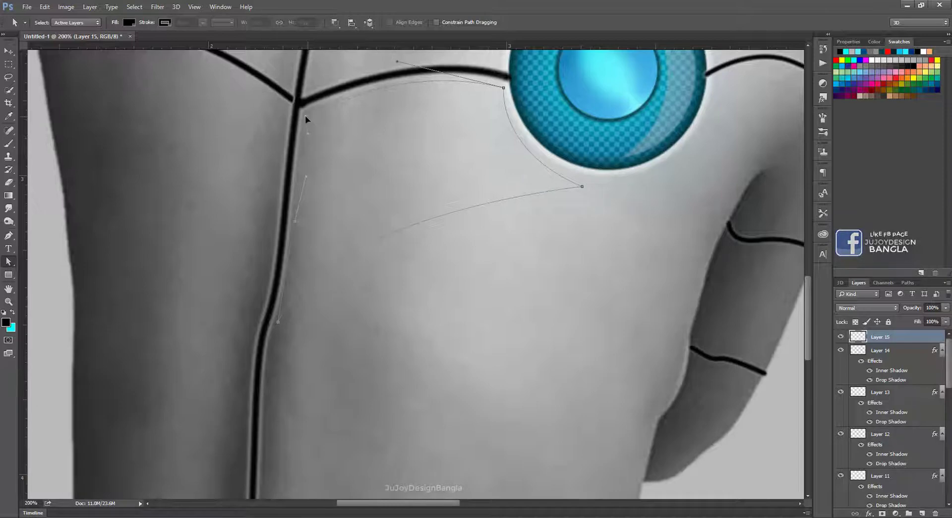
{"action": "left_click", "coordinate": [295, 221]}
{"action": "left_click_drag", "start_coordinate": [308, 178], "coordinate": [304, 150]}
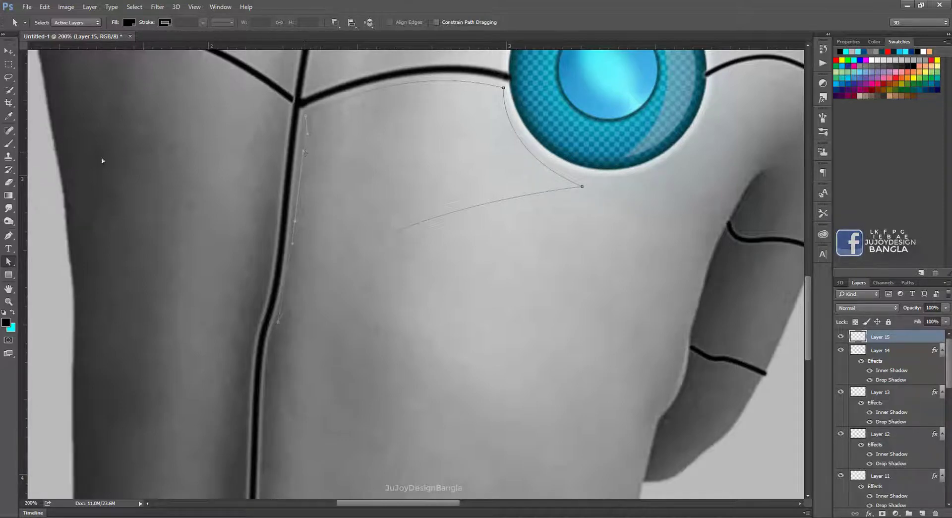
Convert the panel path into a selection.
{"action": "key", "text": "p"}
{"action": "right_click", "coordinate": [405, 143]}
{"action": "left_click", "coordinate": [479, 193]}
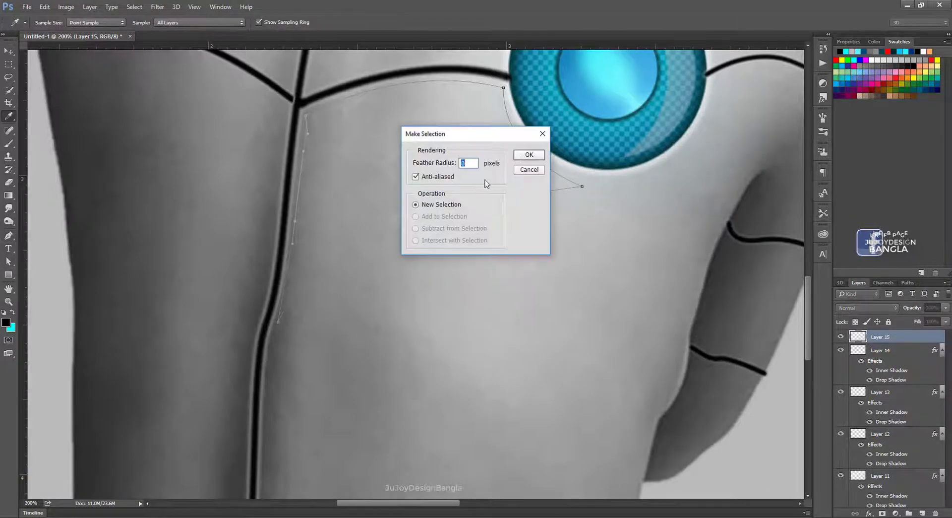
{"action": "left_click", "coordinate": [530, 155]}
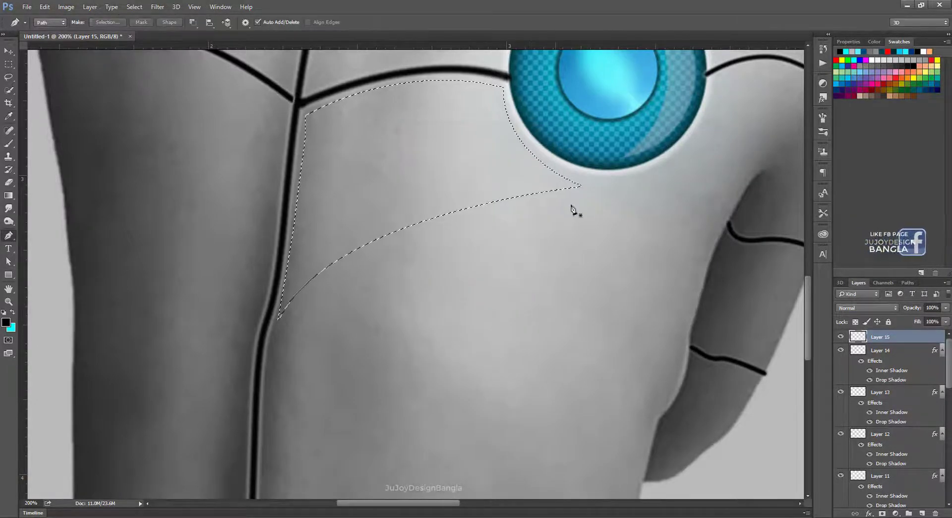
Set the foreground colour to dark navy (#001c42) and the brush size to 250 px.
{"action": "left_click", "coordinate": [7, 323]}
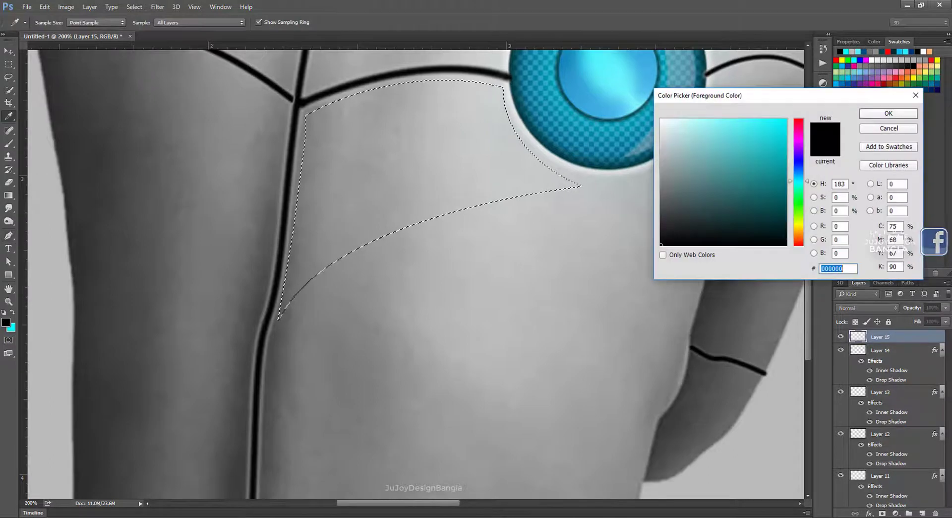
{"action": "left_click_drag", "start_coordinate": [787, 204], "coordinate": [791, 213]}
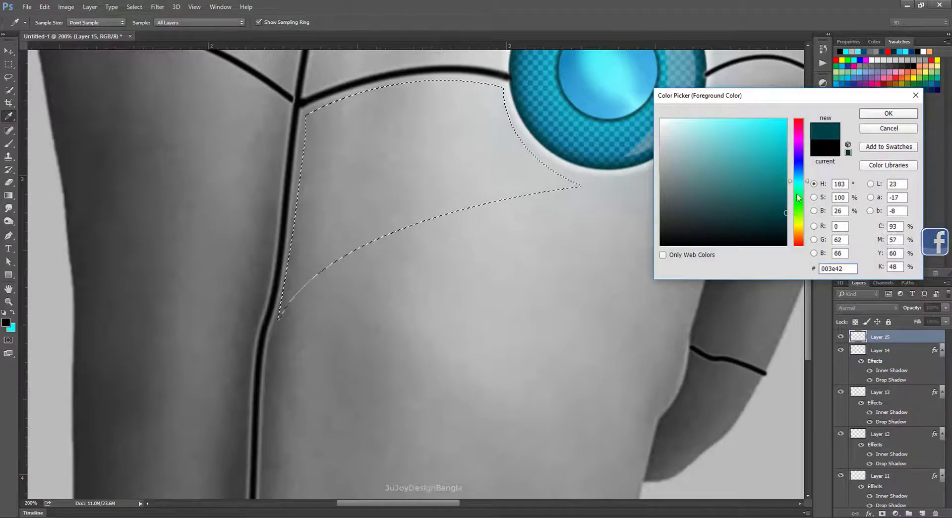
{"action": "left_click_drag", "start_coordinate": [798, 181], "coordinate": [798, 169]}
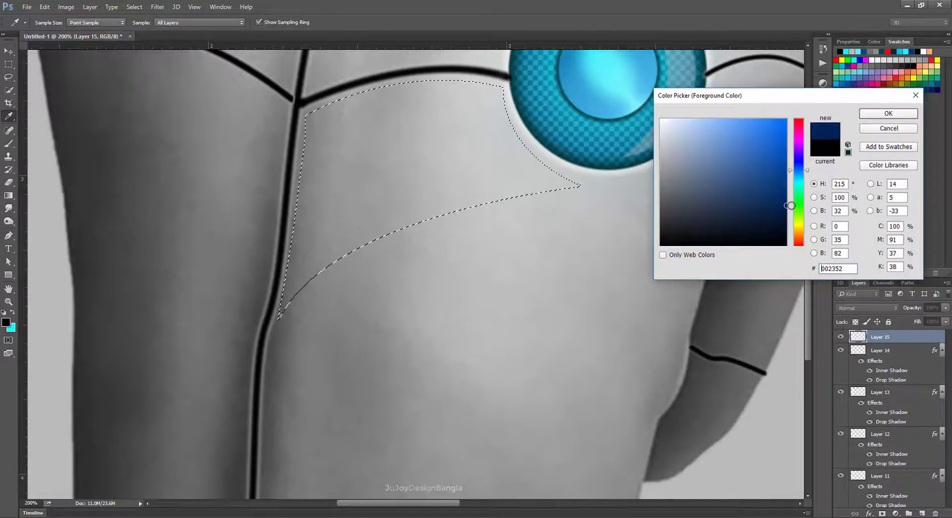
{"action": "key", "text": "Return"}
{"action": "key", "text": "p"}
{"action": "key", "text": "b"}
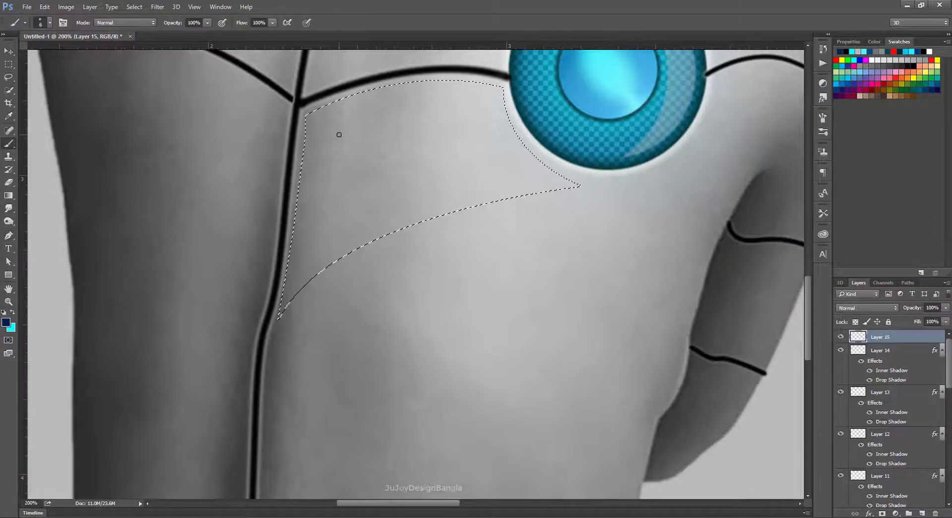
{"action": "right_click", "coordinate": [338, 135]}
{"action": "left_click", "coordinate": [436, 137]}
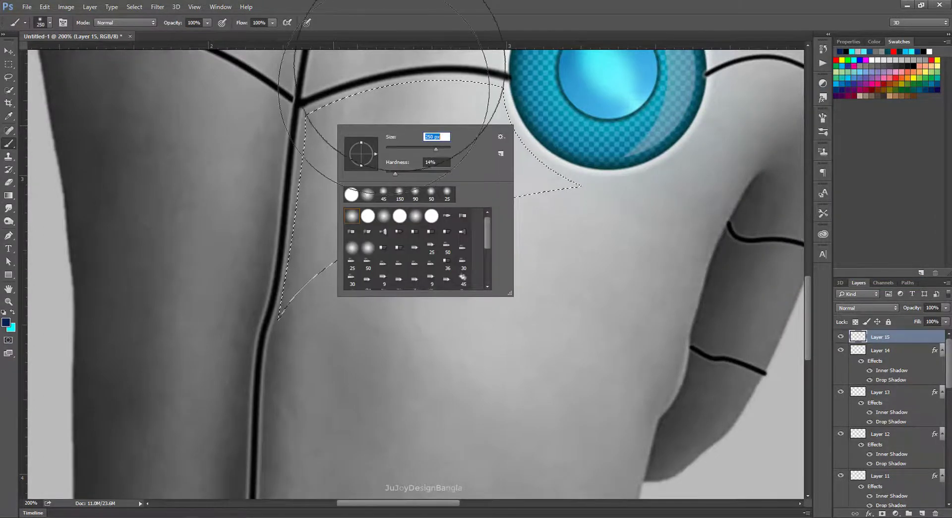
{"action": "type", "text": "250"}
{"action": "key", "text": "Return"}
Paint the selected panel solid navy and clear the selection.
{"action": "mouse_move", "coordinate": [393, 117]}
{"action": "left_mouse_down"}
{"action": "mouse_move", "coordinate": [400, 164]}
{"action": "mouse_move", "coordinate": [525, 137]}
{"action": "left_mouse_up"}
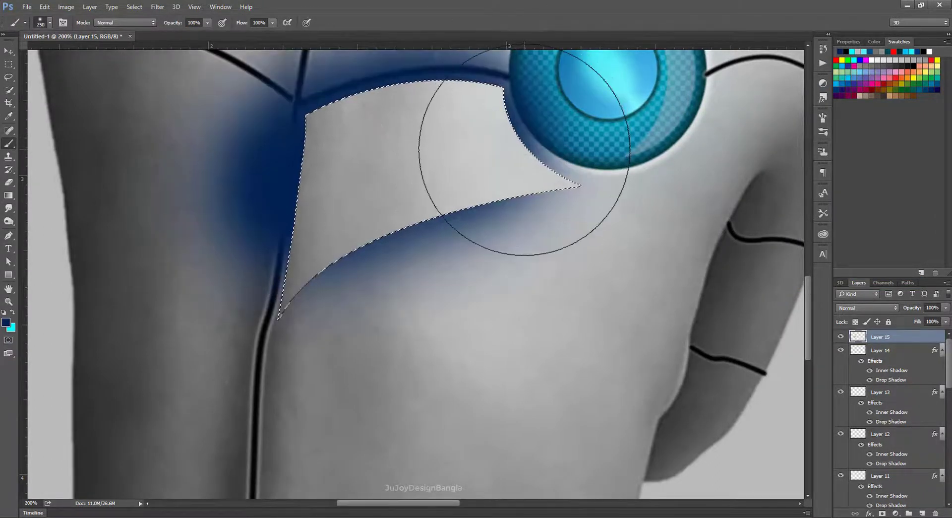
{"action": "key", "text": "ctrl+z"}
{"action": "left_click", "coordinate": [135, 6]}
{"action": "left_click", "coordinate": [234, 202]}
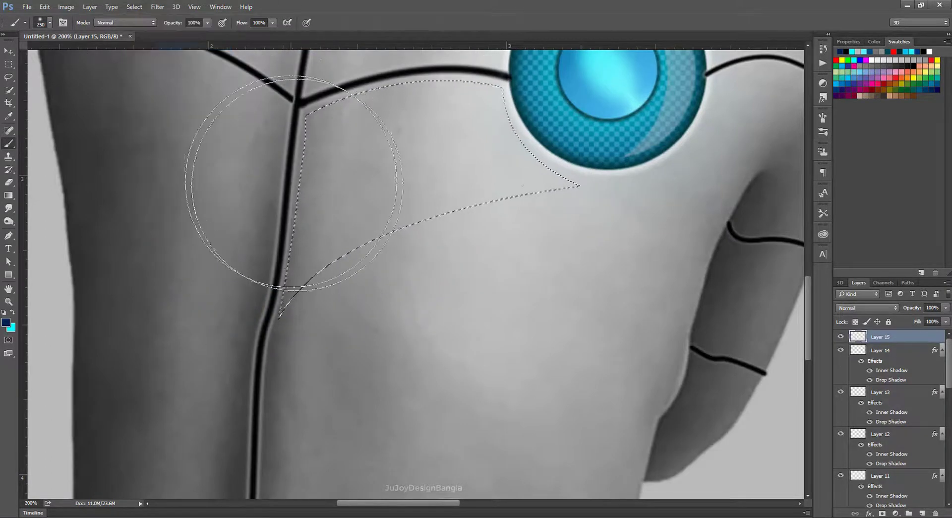
{"action": "mouse_move", "coordinate": [234, 202]}
{"action": "left_mouse_down"}
{"action": "mouse_move", "coordinate": [350, 181]}
{"action": "mouse_move", "coordinate": [207, 313]}
{"action": "mouse_move", "coordinate": [571, 184]}
{"action": "left_mouse_up"}
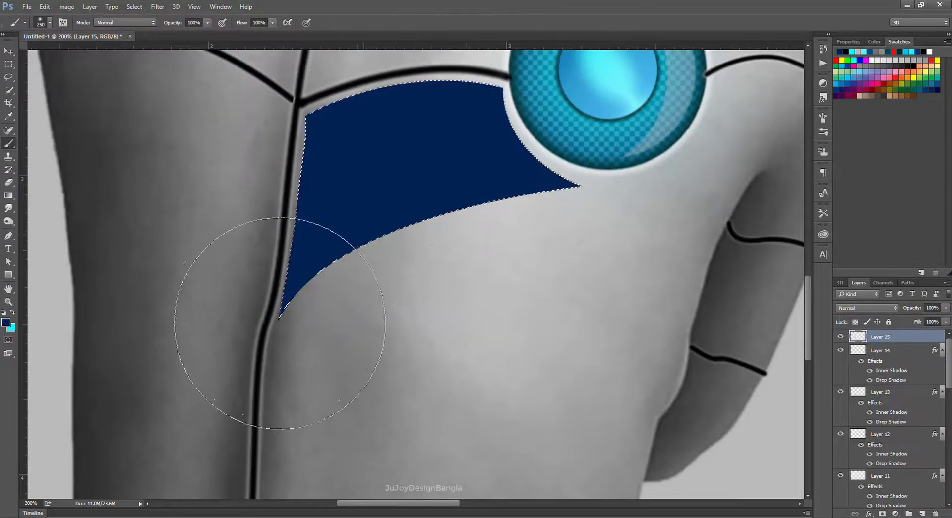
{"action": "key", "text": "ctrl+d"}
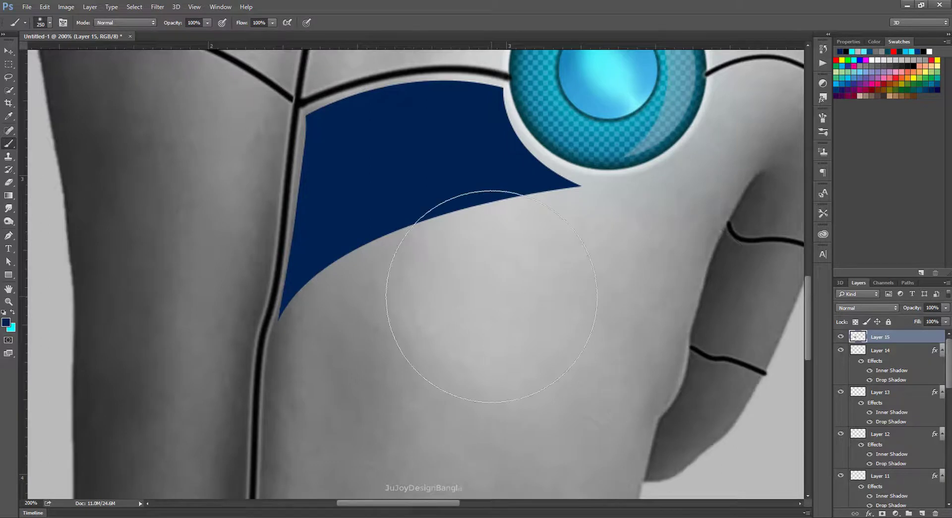
{"action": "key", "text": "bracketleft"}
{"action": "key", "text": "bracketleft"}
{"action": "key", "text": "bracketleft"}
Add Drop Shadow and Inner Shadow effects to Layer 15 and set the drop shadow colour.
{"action": "right_click", "coordinate": [891, 337]}
{"action": "left_click", "coordinate": [848, 72]}
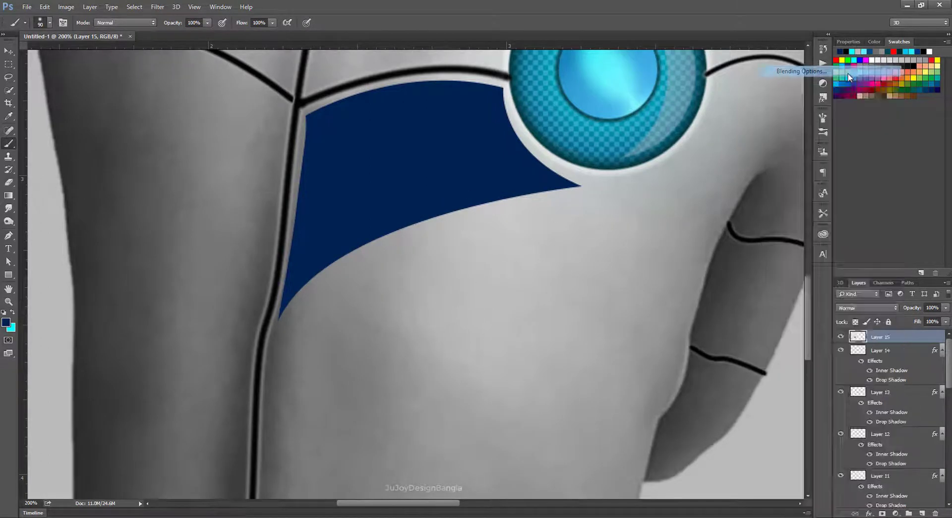
{"action": "left_click", "coordinate": [566, 333]}
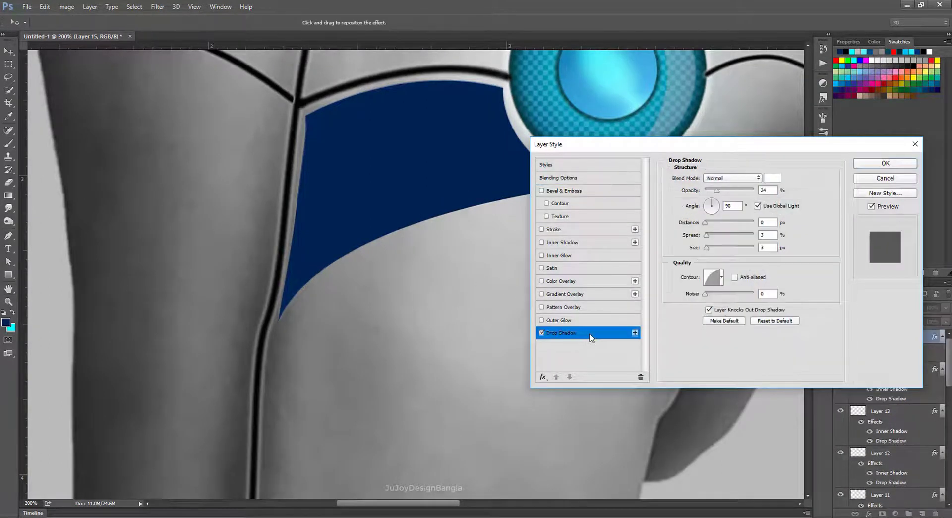
{"action": "left_click", "coordinate": [586, 243]}
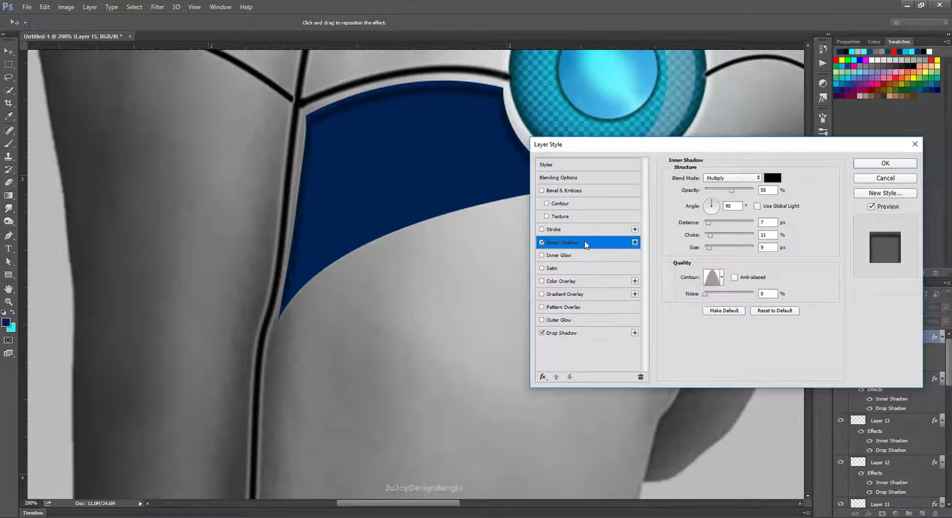
{"action": "left_click", "coordinate": [590, 336]}
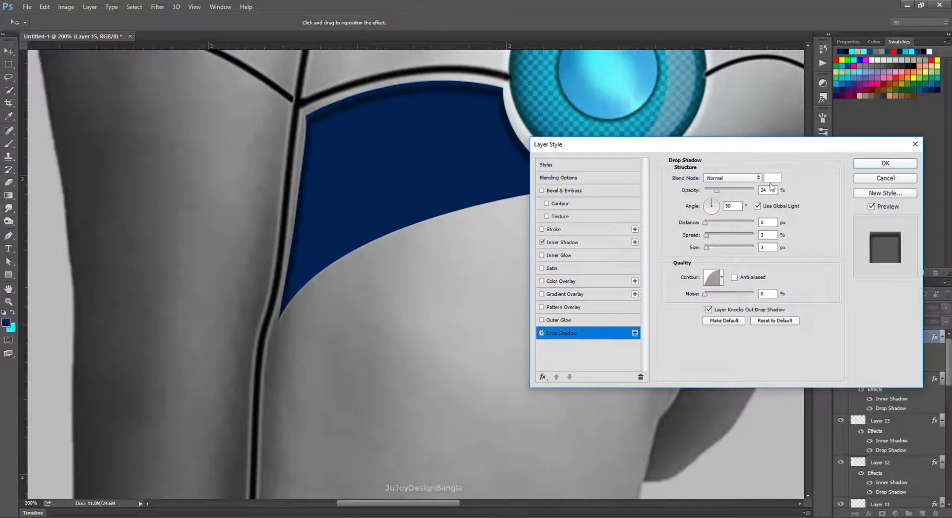
{"action": "left_click", "coordinate": [772, 178]}
{"action": "left_click", "coordinate": [875, 114]}
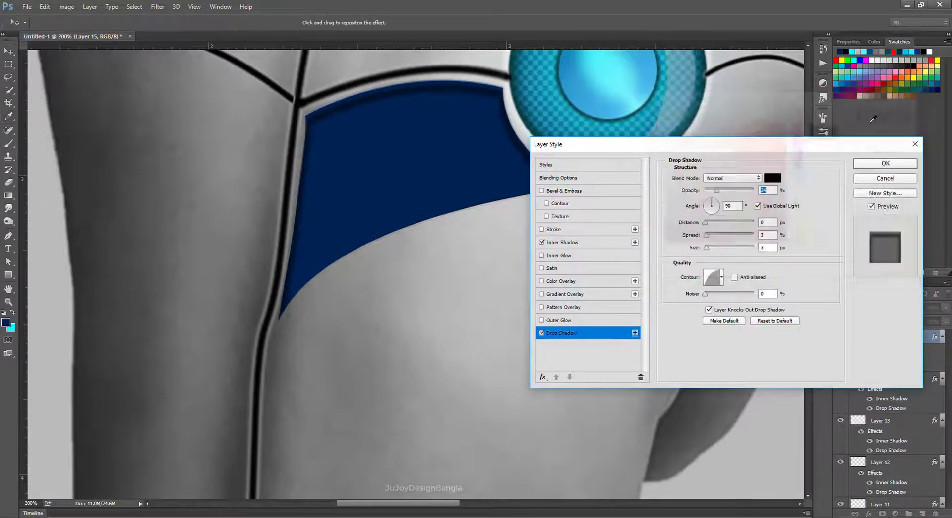
Set Inner Shadow to angle 56 and size 16, add an 18% checker Pattern Overlay.
{"action": "left_click", "coordinate": [605, 243]}
{"action": "left_click_drag", "start_coordinate": [715, 204], "coordinate": [740, 191]}
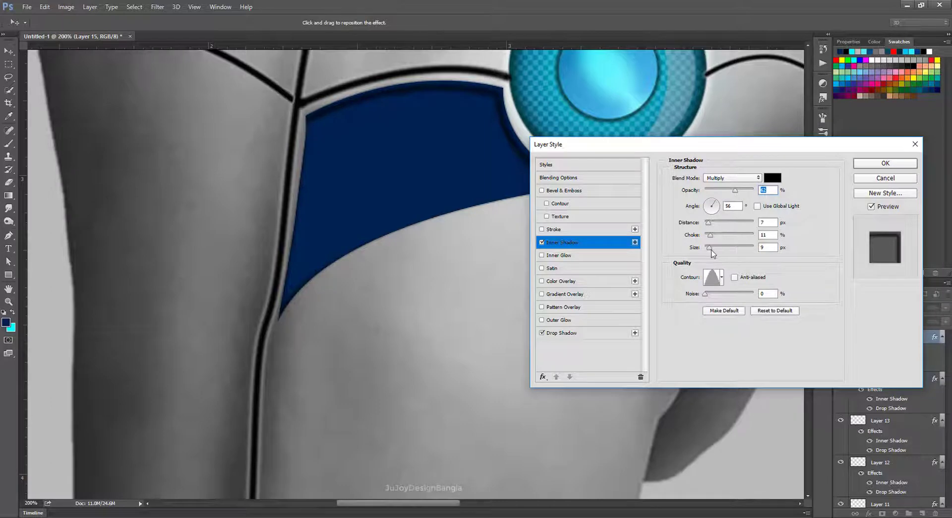
{"action": "left_click_drag", "start_coordinate": [711, 250], "coordinate": [711, 251]}
{"action": "left_click_drag", "start_coordinate": [745, 151], "coordinate": [732, 167]}
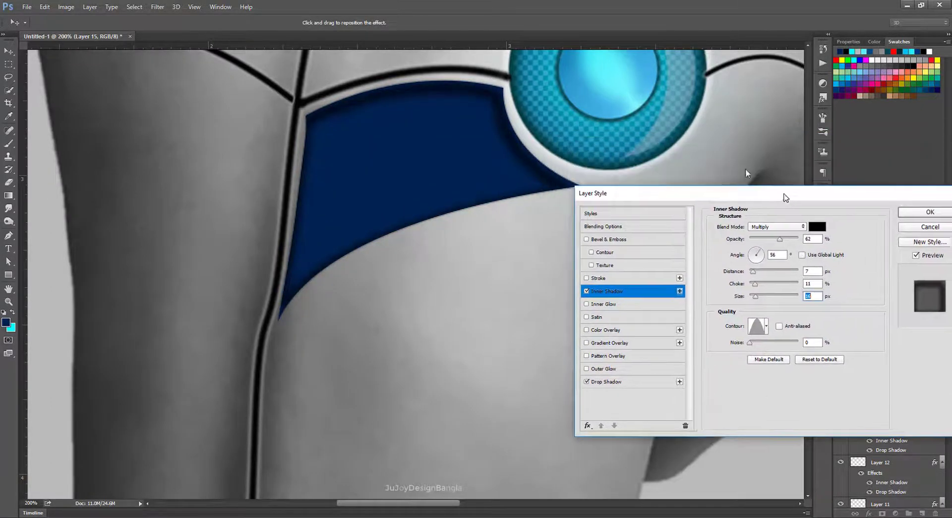
{"action": "left_click", "coordinate": [584, 323]}
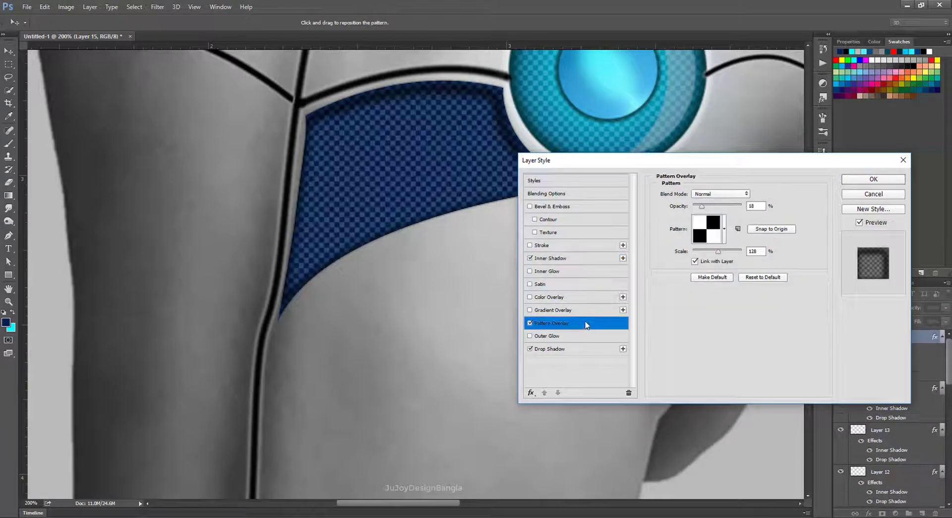
{"action": "left_click_drag", "start_coordinate": [720, 251], "coordinate": [714, 252]}
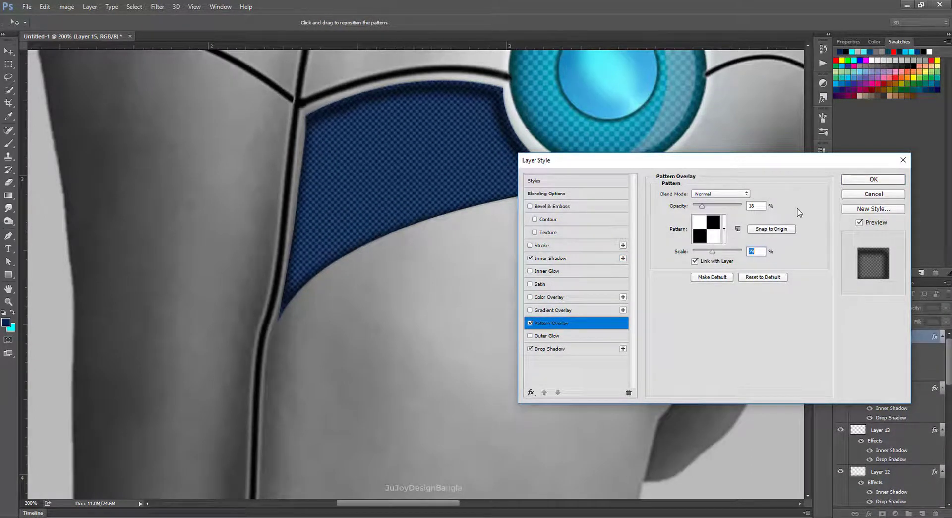
{"action": "left_click", "coordinate": [873, 179]}
{"action": "key", "text": "b"}
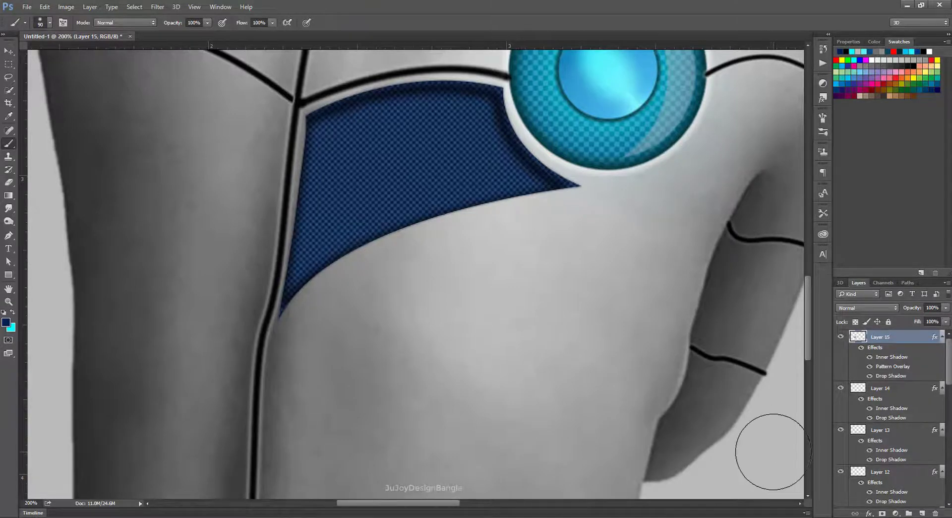
Create Layer 16 and paint a 175 px soft cyan dab inside the navy panel.
{"action": "left_click_drag", "start_coordinate": [300, 198], "coordinate": [330, 298]}
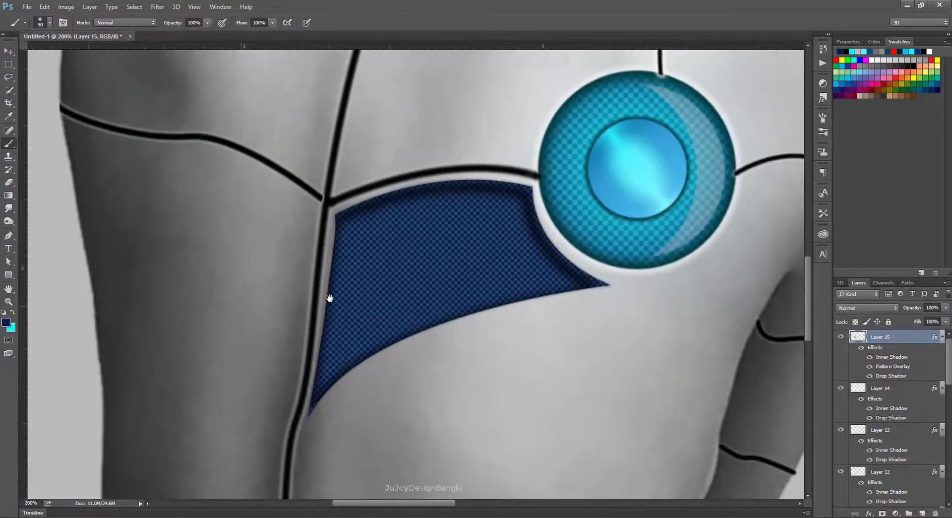
{"action": "left_click", "coordinate": [922, 513]}
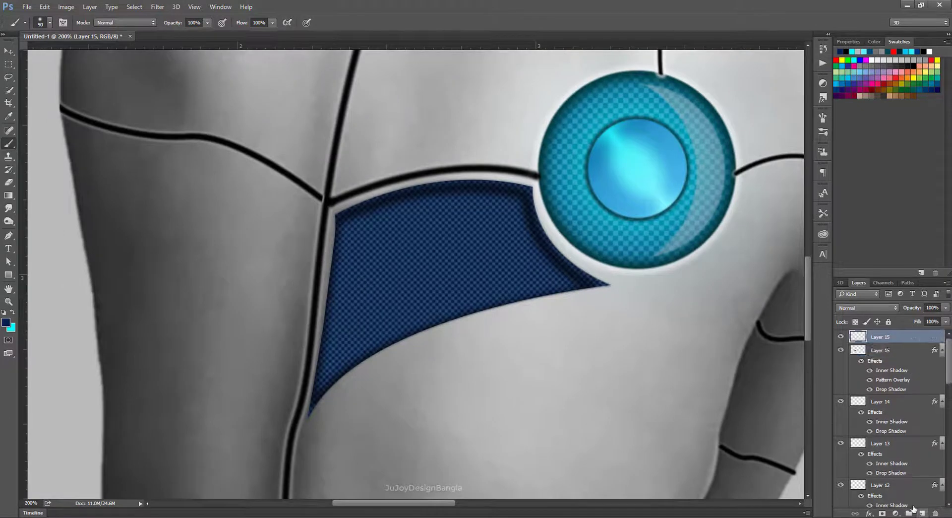
{"action": "left_click", "coordinate": [14, 312]}
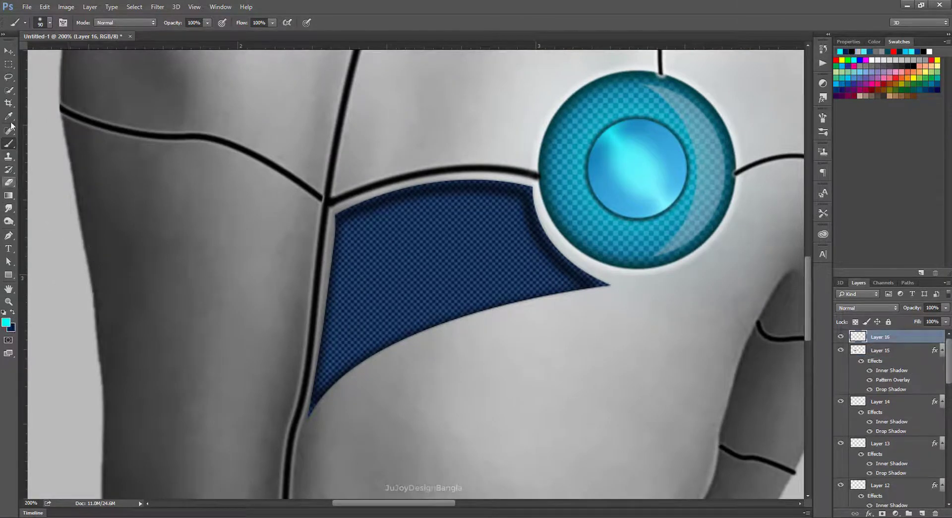
{"action": "right_click", "coordinate": [442, 255]}
{"action": "double_click", "coordinate": [458, 353]}
{"action": "key", "text": "bracketright"}
{"action": "key", "text": "bracketright"}
{"action": "key", "text": "bracketright"}
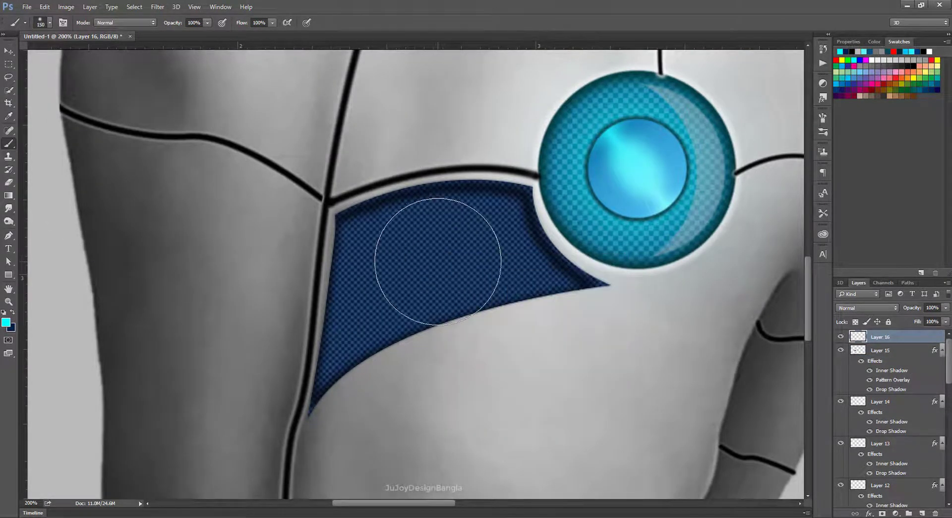
{"action": "left_click", "coordinate": [434, 255]}
Set the glow layer to Soft Light and stretch it wider with Free Transform.
{"action": "left_click", "coordinate": [867, 307]}
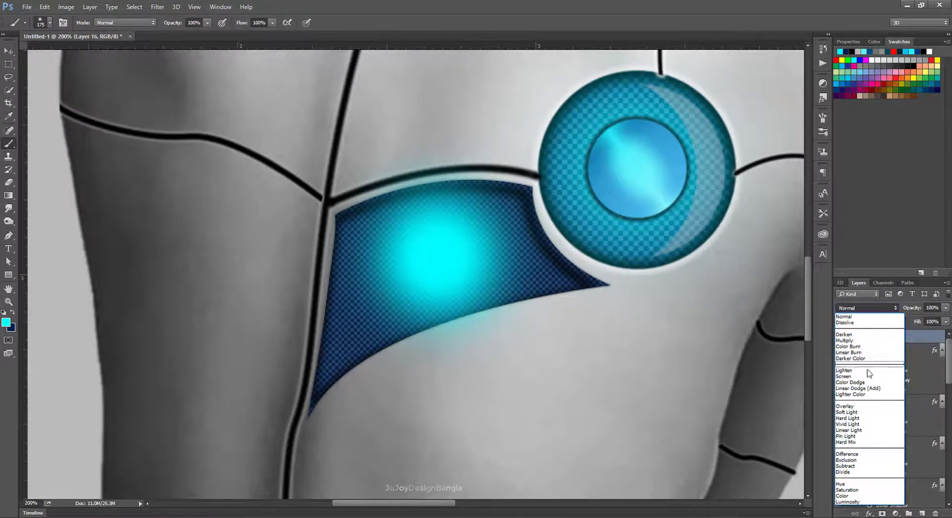
{"action": "left_click", "coordinate": [860, 376]}
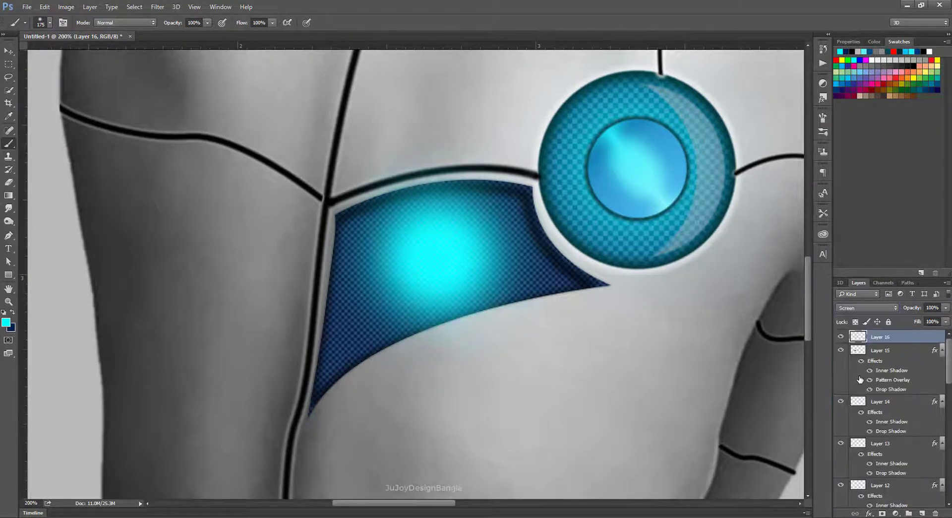
{"action": "left_click", "coordinate": [880, 311]}
{"action": "left_click", "coordinate": [872, 392]}
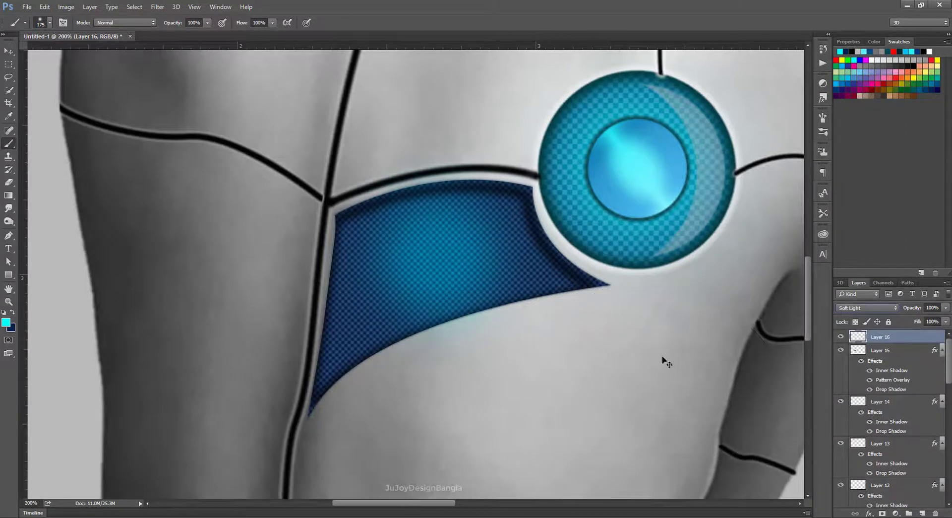
{"action": "key", "text": "ctrl+t"}
{"action": "left_click_drag", "start_coordinate": [315, 256], "coordinate": [269, 274]}
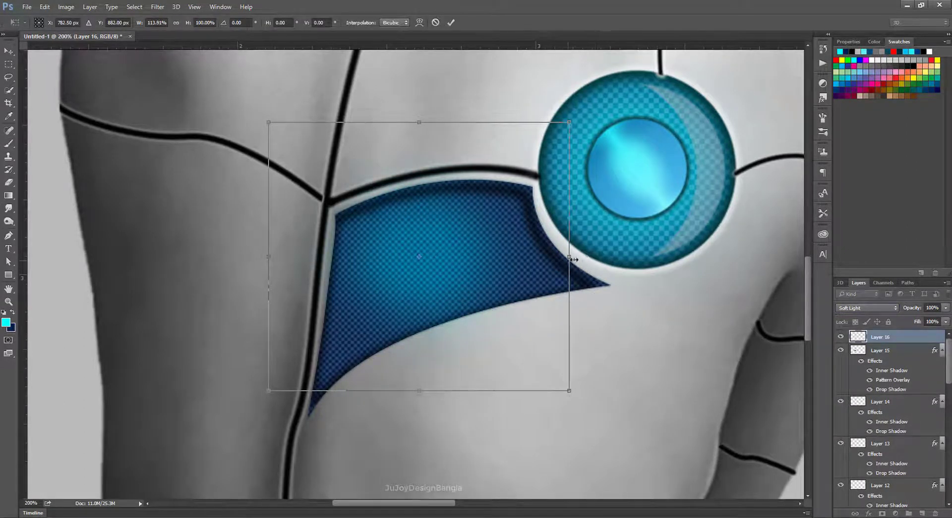
{"action": "left_click_drag", "start_coordinate": [573, 259], "coordinate": [605, 258]}
{"action": "key", "text": "Return"}
{"action": "key", "text": "b"}
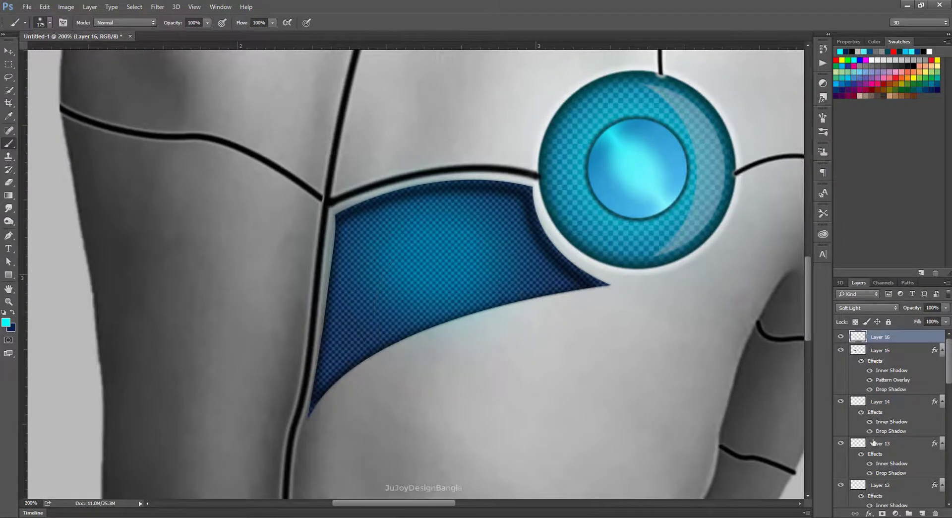
Add empty Layer 17 above the glow and shrink the brush to a fine tip.
{"action": "left_click", "coordinate": [921, 512]}
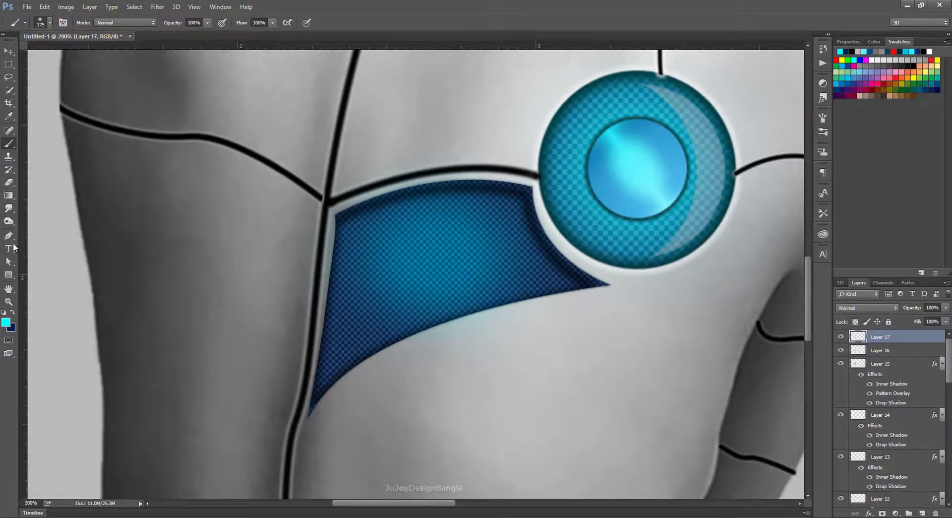
{"action": "key", "text": "bracketleft"}
{"action": "key", "text": "bracketleft"}
{"action": "key", "text": "bracketleft"}
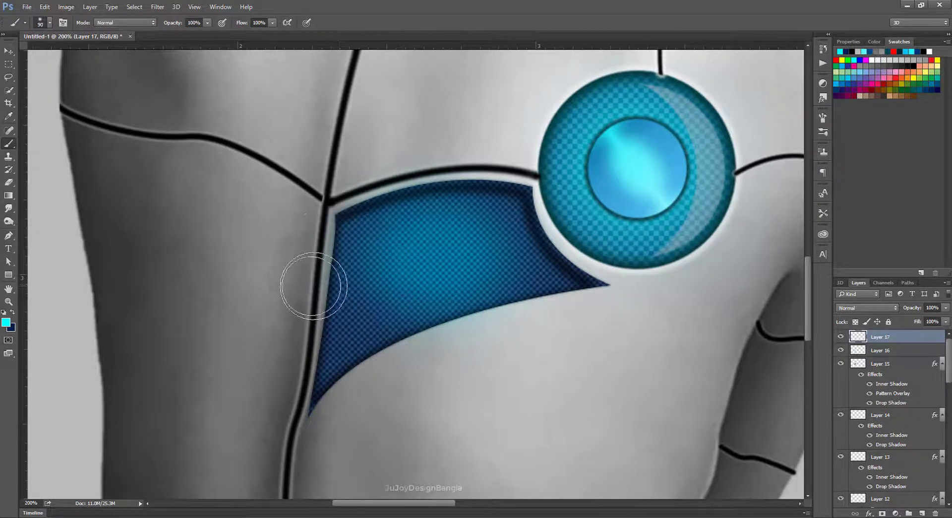
{"action": "key", "text": "bracketleft"}
{"action": "key", "text": "bracketleft"}
{"action": "key", "text": "bracketleft"}
{"action": "left_click_drag", "start_coordinate": [290, 271], "coordinate": [289, 328]}
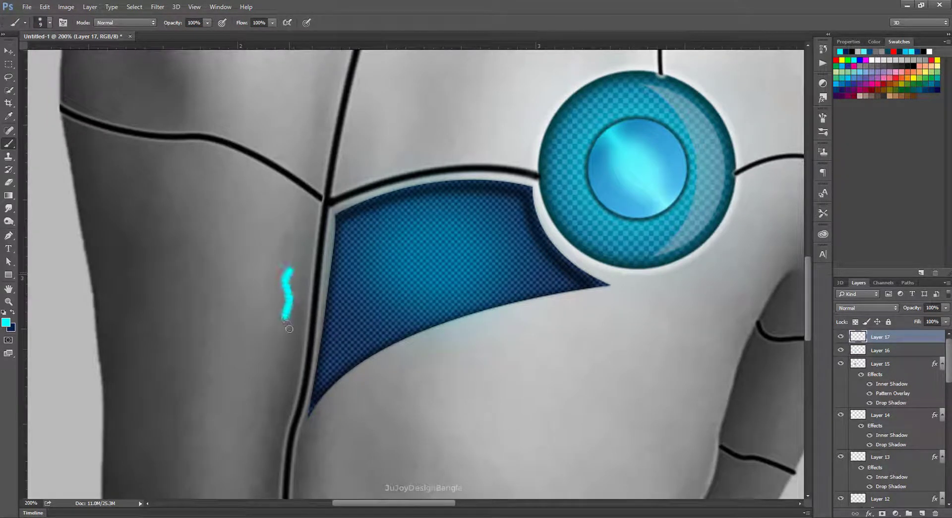
{"action": "key", "text": "ctrl+z"}
Set the foreground colour to black in the Color Picker.
{"action": "left_click", "coordinate": [13, 312]}
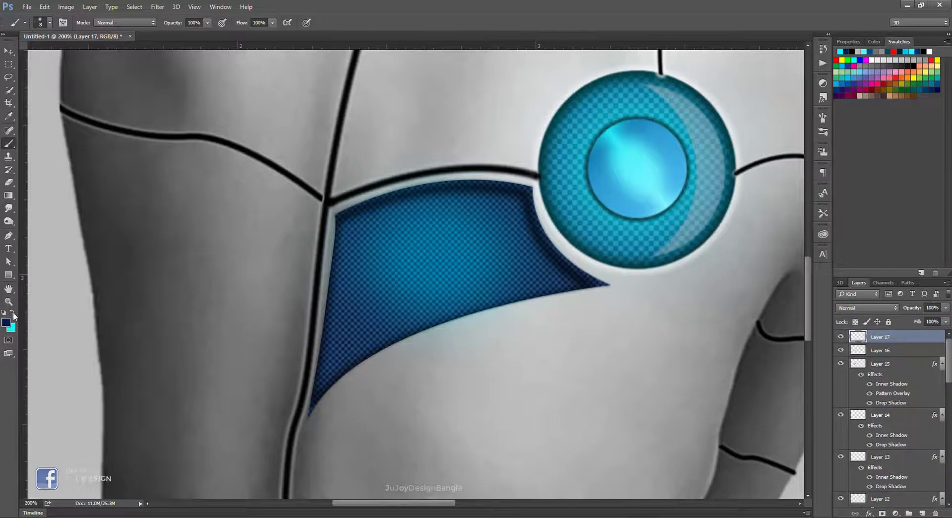
{"action": "left_click", "coordinate": [6, 323]}
{"action": "left_click", "coordinate": [665, 244]}
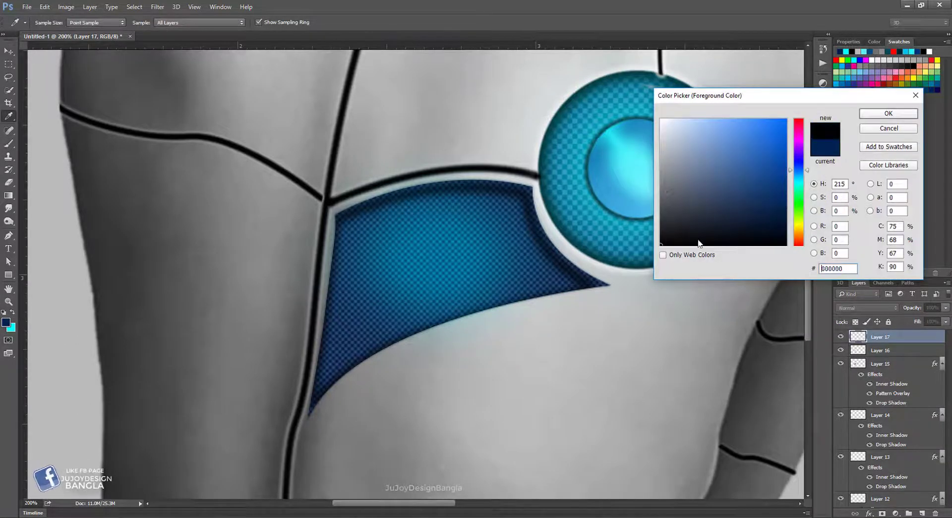
{"action": "left_click", "coordinate": [888, 113]}
{"action": "left_click_drag", "start_coordinate": [266, 252], "coordinate": [273, 331]}
{"action": "key", "text": "ctrl+z"}
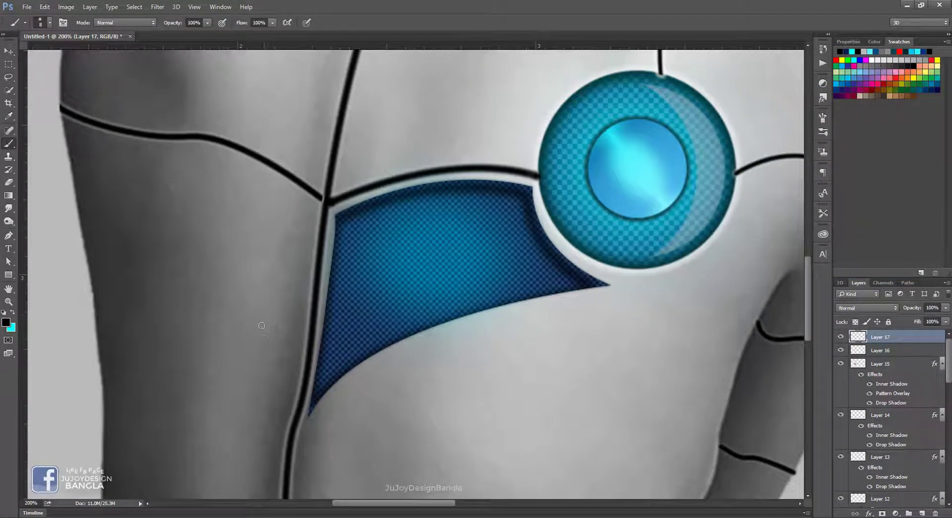
{"action": "key", "text": "p"}
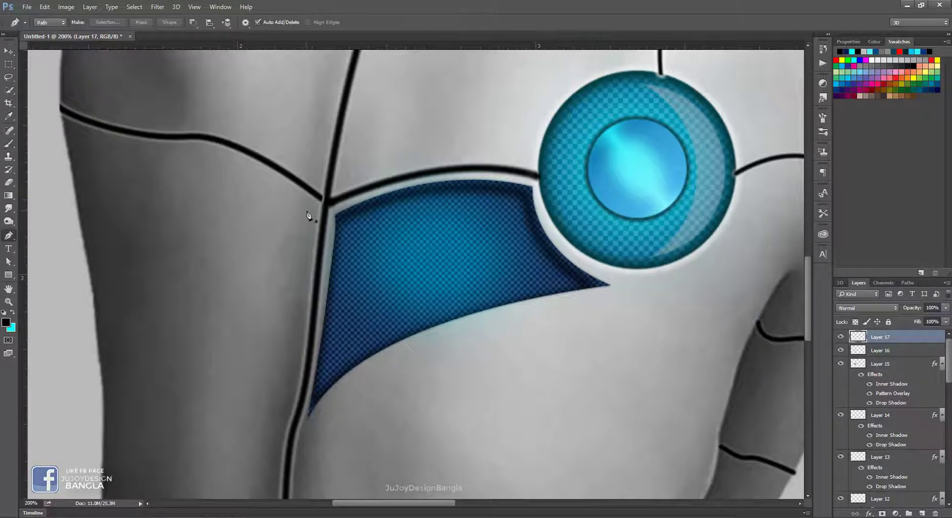
Draw a curved Pen path along the top seam and down the vertical back seam.
{"action": "left_click", "coordinate": [312, 210]}
{"action": "left_click_drag", "start_coordinate": [271, 231], "coordinate": [388, 260]}
{"action": "left_click_drag", "start_coordinate": [318, 180], "coordinate": [269, 180]}
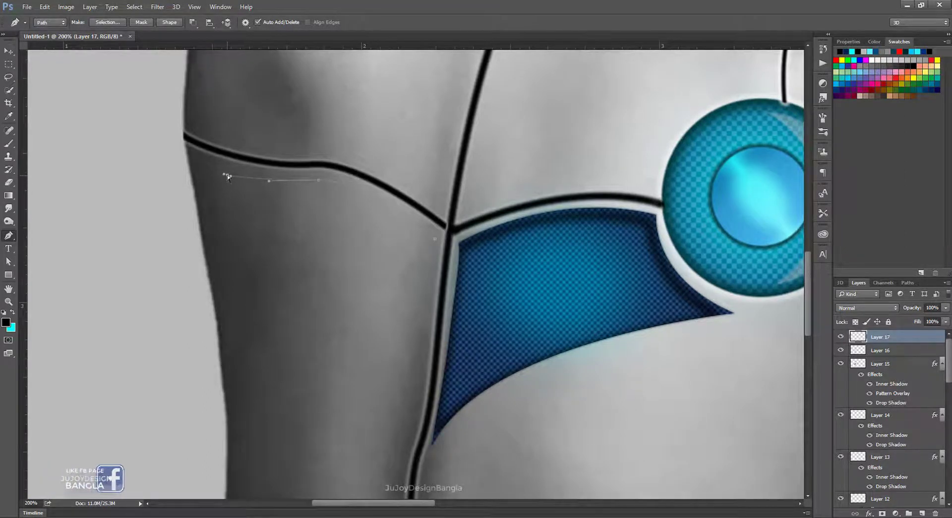
{"action": "left_click_drag", "start_coordinate": [228, 170], "coordinate": [225, 170]}
{"action": "mouse_move", "coordinate": [263, 255]}
{"action": "left_mouse_down"}
{"action": "mouse_move", "coordinate": [276, 252]}
{"action": "mouse_move", "coordinate": [234, 280]}
{"action": "left_mouse_up"}
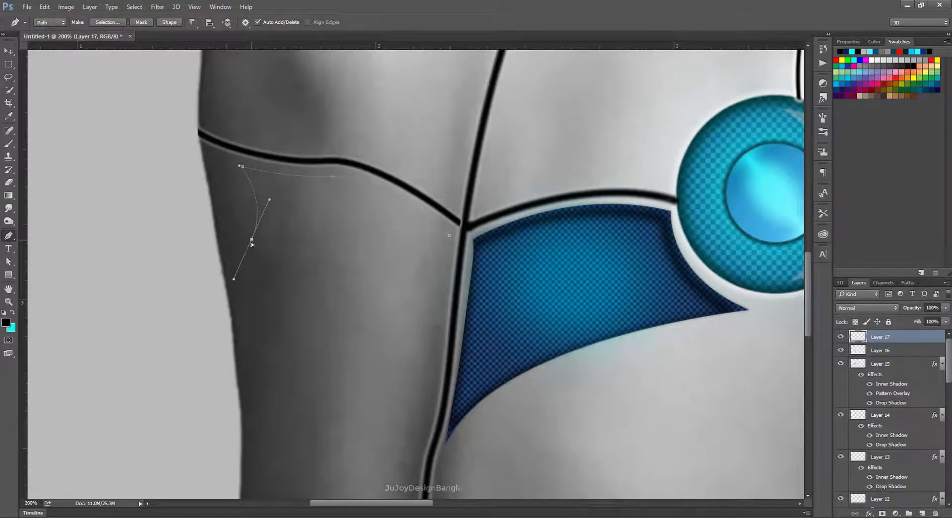
{"action": "left_click_drag", "start_coordinate": [252, 243], "coordinate": [246, 253]}
{"action": "left_click_drag", "start_coordinate": [428, 429], "coordinate": [427, 484]}
{"action": "left_click_drag", "start_coordinate": [433, 371], "coordinate": [427, 362]}
Refine the outline's points and curves, then make a selection from it.
{"action": "left_click_drag", "start_coordinate": [245, 251], "coordinate": [239, 258]}
{"action": "left_click_drag", "start_coordinate": [240, 167], "coordinate": [223, 159]}
{"action": "left_click_drag", "start_coordinate": [253, 221], "coordinate": [242, 214]}
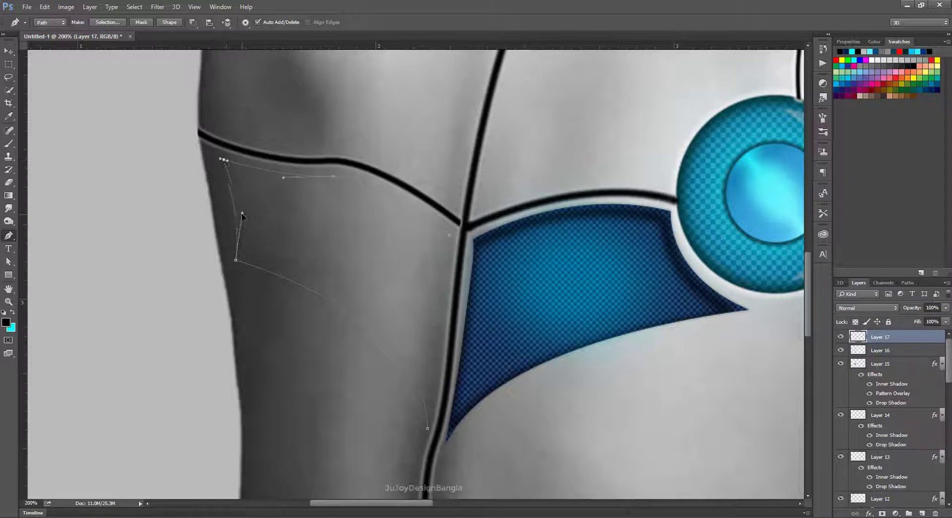
{"action": "left_click_drag", "start_coordinate": [236, 261], "coordinate": [239, 258]}
{"action": "left_click", "coordinate": [430, 407]}
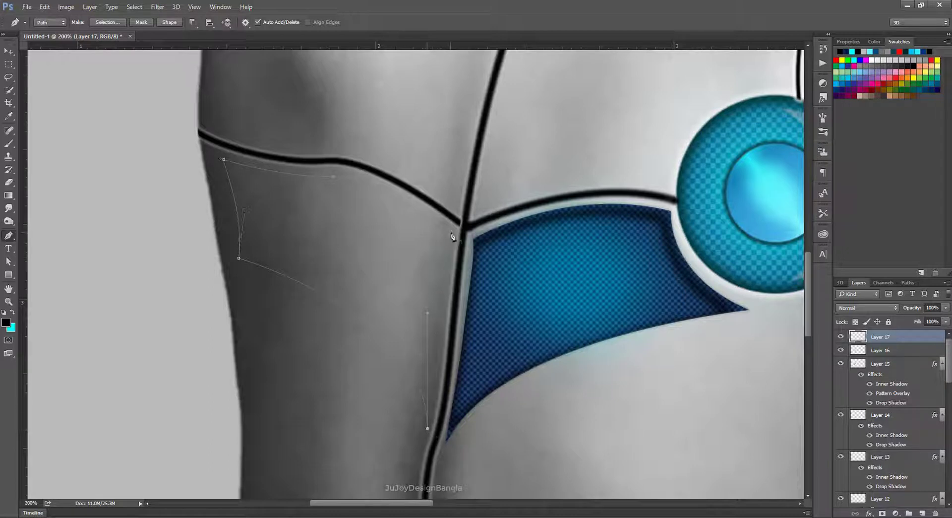
{"action": "left_click_drag", "start_coordinate": [451, 228], "coordinate": [448, 227]}
{"action": "right_click", "coordinate": [331, 219]}
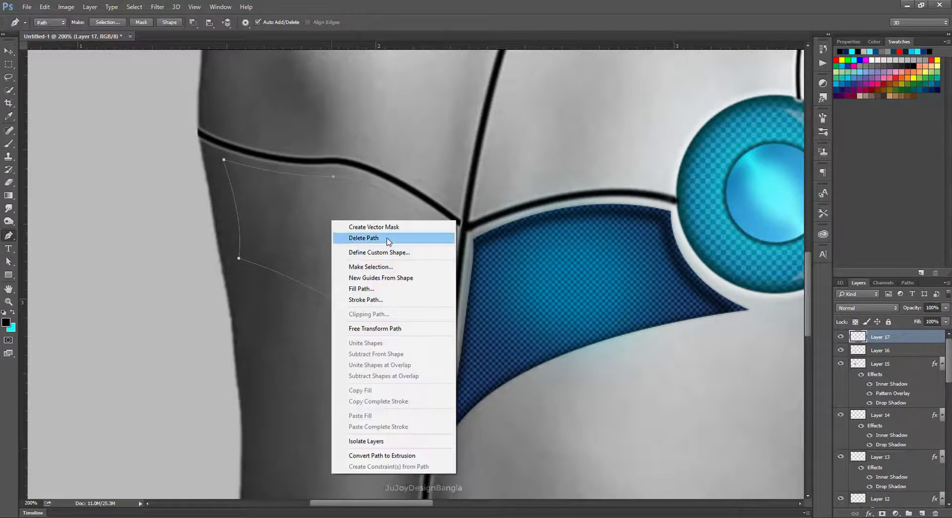
{"action": "left_click", "coordinate": [397, 264]}
Confirm the selection and set the foreground colour to dark navy blue.
{"action": "left_click", "coordinate": [529, 155]}
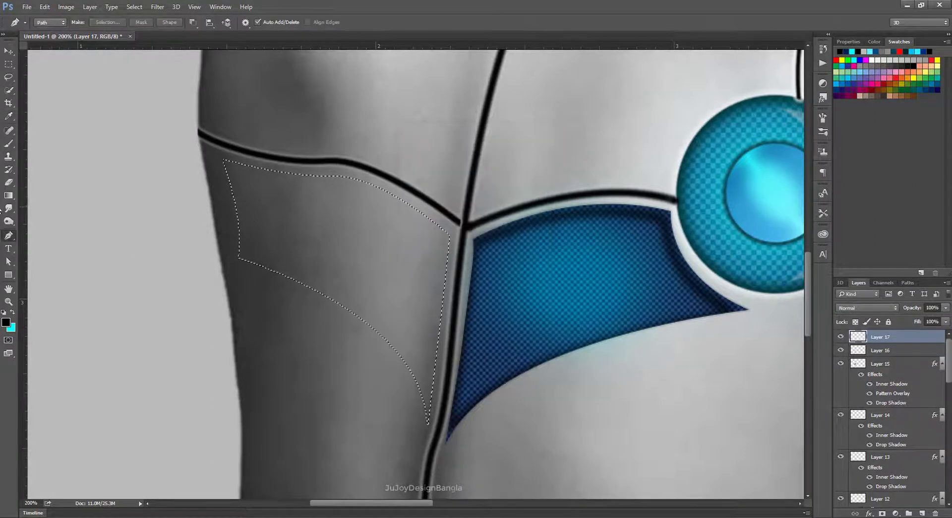
{"action": "key", "text": "b"}
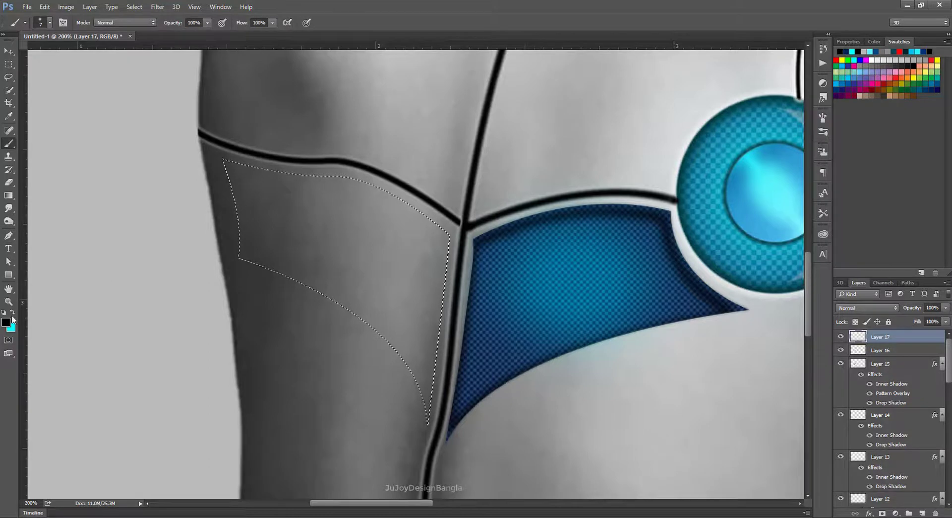
{"action": "left_click", "coordinate": [6, 322]}
{"action": "left_click", "coordinate": [750, 195]}
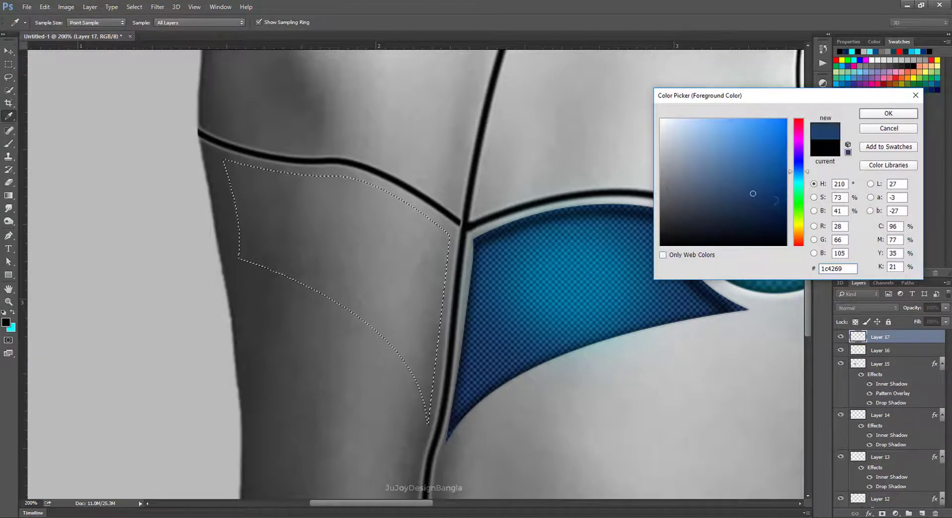
{"action": "left_click_drag", "start_coordinate": [750, 195], "coordinate": [792, 201]}
{"action": "key", "text": "Return"}
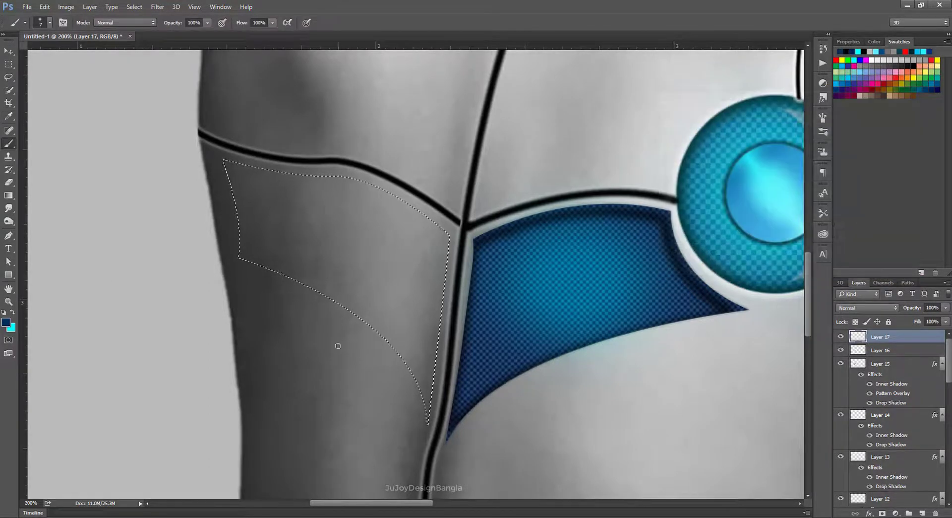
Paint dark navy inside the panel selection with a larger brush, then deselect.
{"action": "key", "text": "bracketright"}
{"action": "key", "text": "bracketright"}
{"action": "key", "text": "bracketright"}
{"action": "left_click_drag", "start_coordinate": [477, 100], "coordinate": [245, 230]}
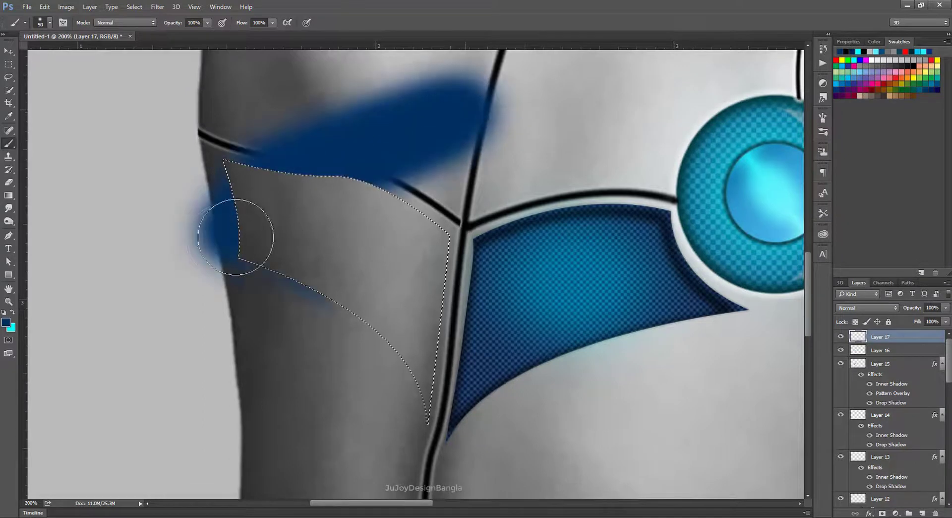
{"action": "key", "text": "ctrl+z"}
{"action": "left_click", "coordinate": [134, 6]}
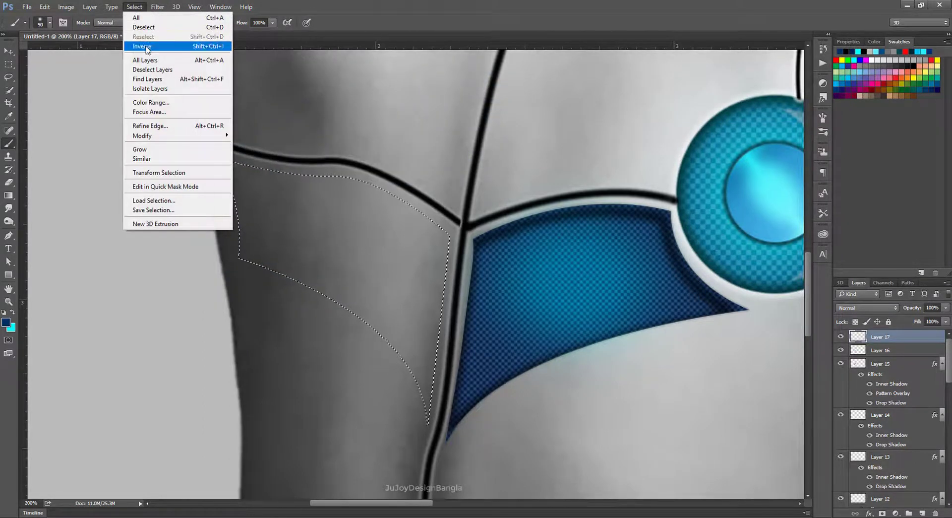
{"action": "mouse_move", "coordinate": [276, 201]}
{"action": "left_mouse_down"}
{"action": "mouse_move", "coordinate": [342, 257]}
{"action": "mouse_move", "coordinate": [308, 314]}
{"action": "mouse_move", "coordinate": [451, 342]}
{"action": "mouse_move", "coordinate": [397, 273]}
{"action": "mouse_move", "coordinate": [169, 197]}
{"action": "left_mouse_up"}
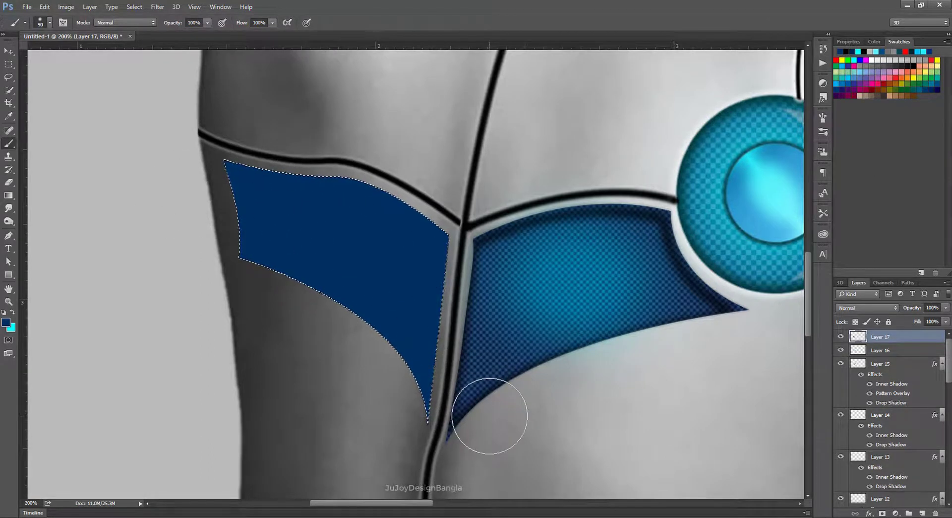
{"action": "key", "text": "ctrl+d"}
Add Inner Shadow and a 10 px white (#ffffff) Drop Shadow to Layer 17.
{"action": "right_click", "coordinate": [904, 342]}
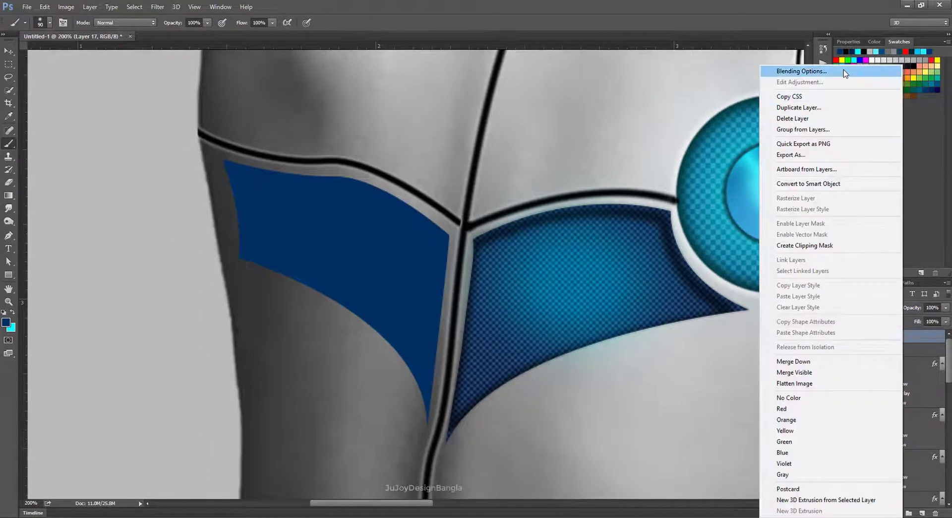
{"action": "left_click", "coordinate": [843, 70]}
{"action": "left_click", "coordinate": [559, 259]}
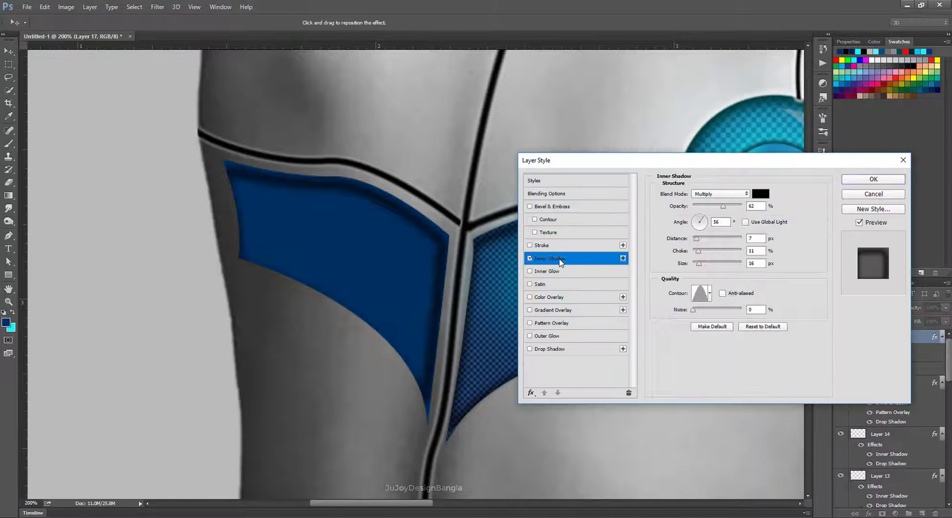
{"action": "left_click", "coordinate": [588, 353]}
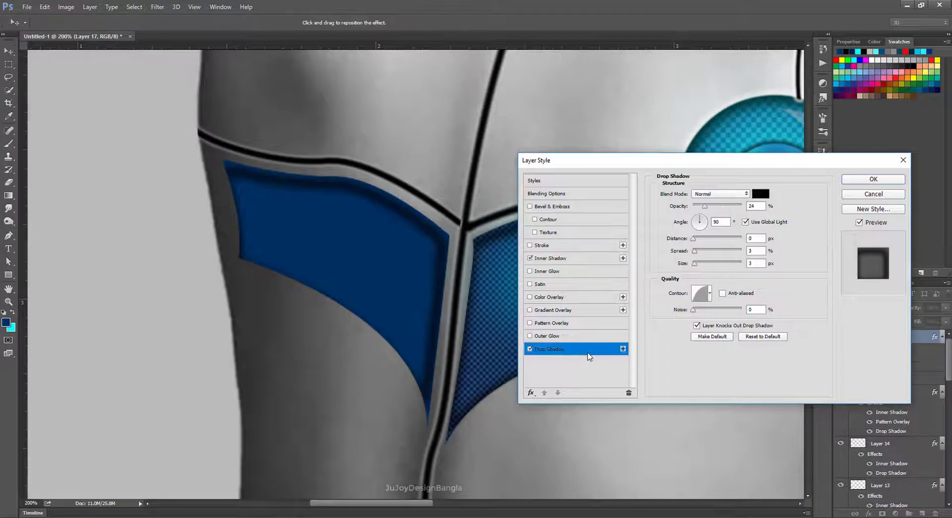
{"action": "left_click", "coordinate": [570, 259]}
{"action": "left_click", "coordinate": [575, 349]}
{"action": "left_click_drag", "start_coordinate": [695, 264], "coordinate": [698, 265]}
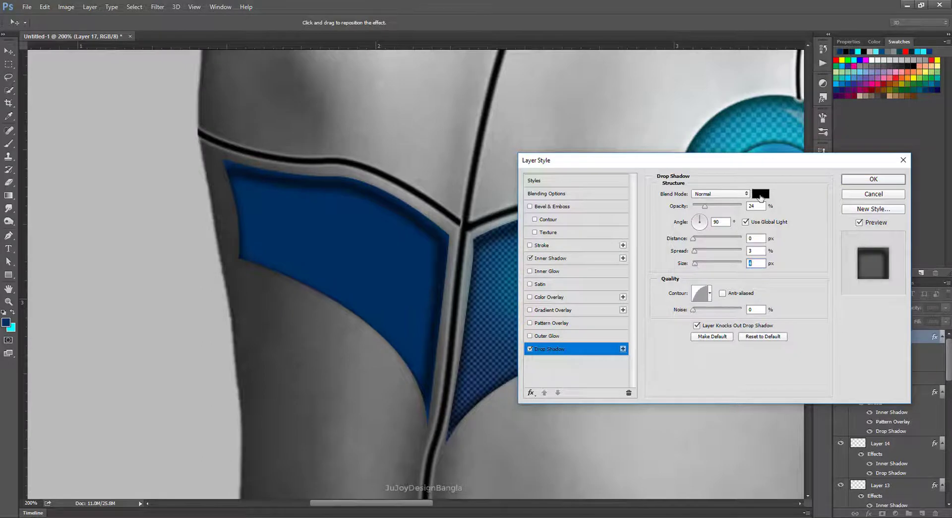
{"action": "left_click", "coordinate": [760, 193]}
{"action": "type", "text": "ffffff"}
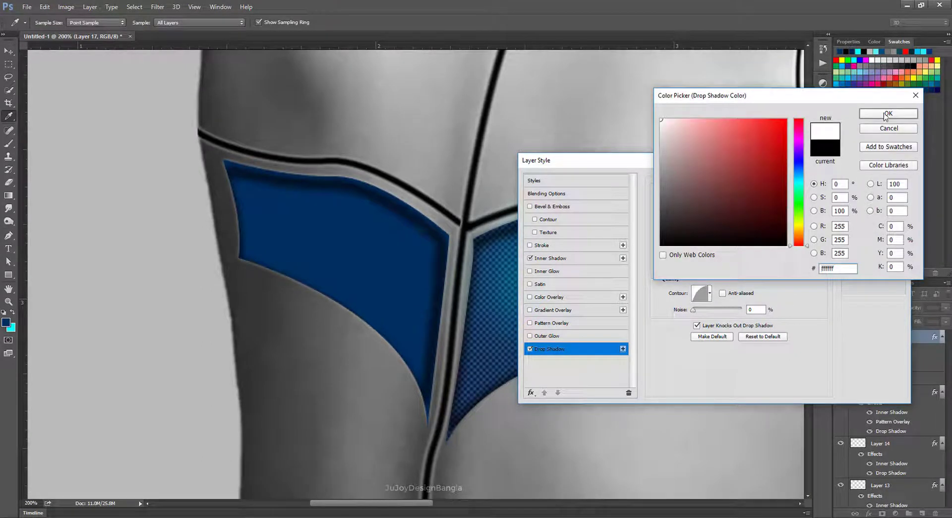
{"action": "left_click", "coordinate": [888, 113]}
Retune the Inner Shadow size and angle and add a checker Pattern Overlay.
{"action": "left_click", "coordinate": [593, 260]}
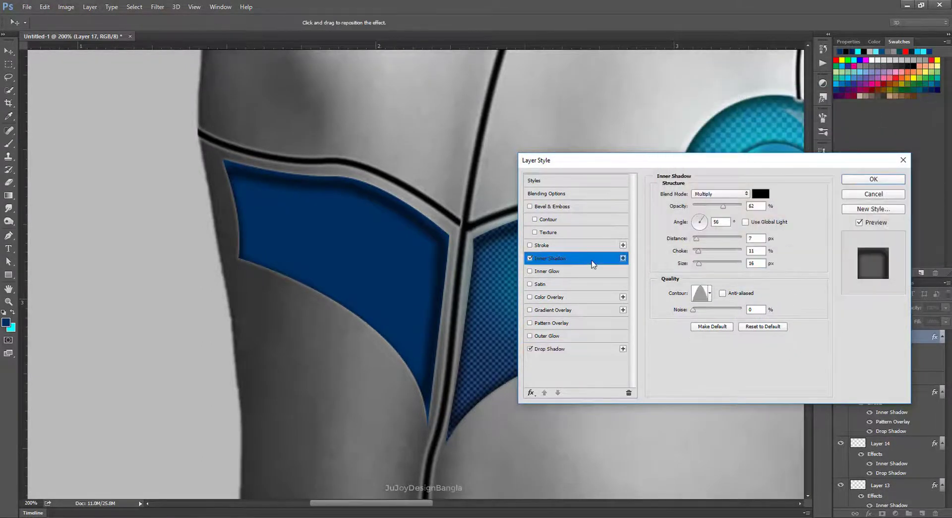
{"action": "left_click_drag", "start_coordinate": [699, 267], "coordinate": [701, 268]}
{"action": "left_click_drag", "start_coordinate": [704, 220], "coordinate": [701, 266]}
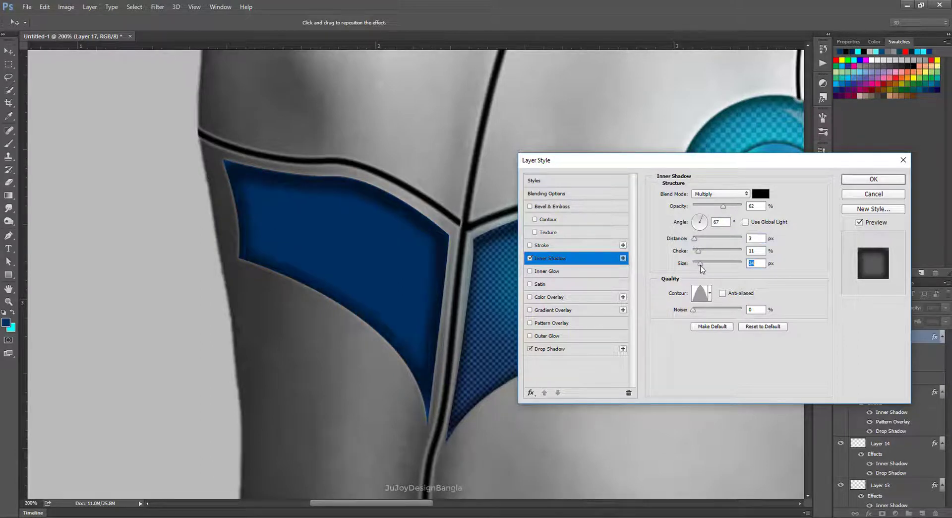
{"action": "left_click", "coordinate": [586, 325]}
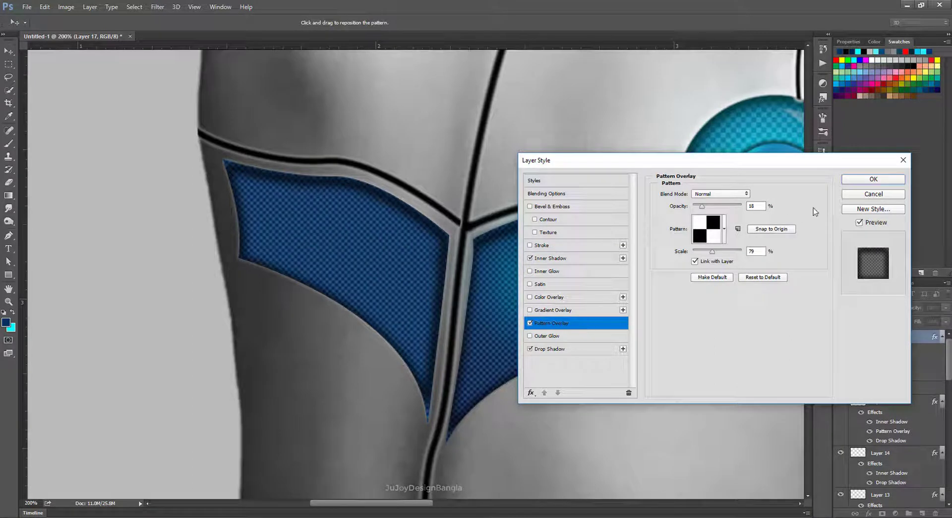
{"action": "left_click", "coordinate": [873, 179]}
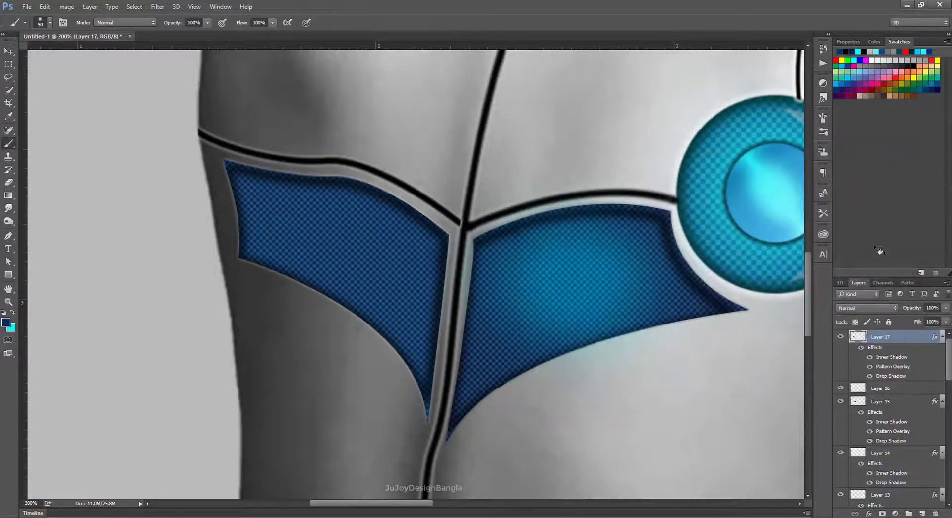
Recolour Layer 15's drop shadow to pale pink #e5cbcb and re-zoom to 200% on the panels.
{"action": "double_click", "coordinate": [889, 423]}
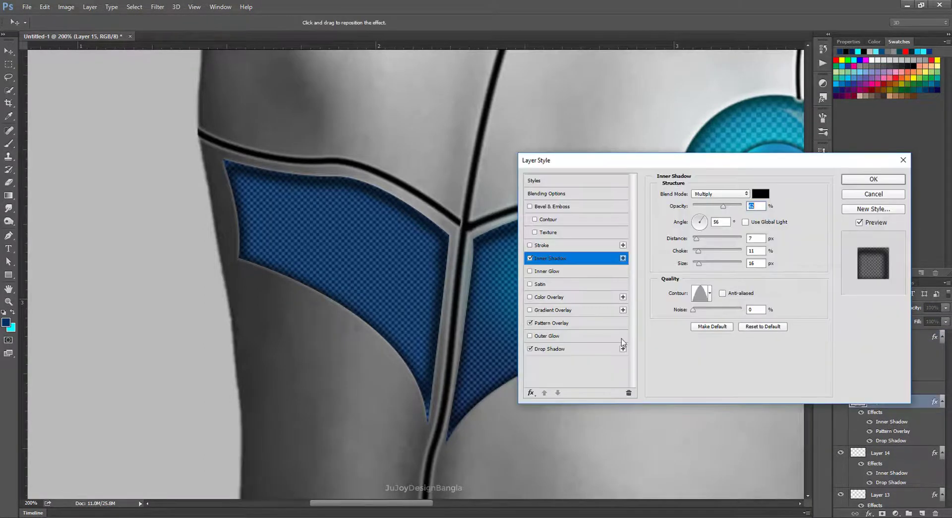
{"action": "left_click", "coordinate": [570, 349]}
{"action": "left_click", "coordinate": [762, 195]}
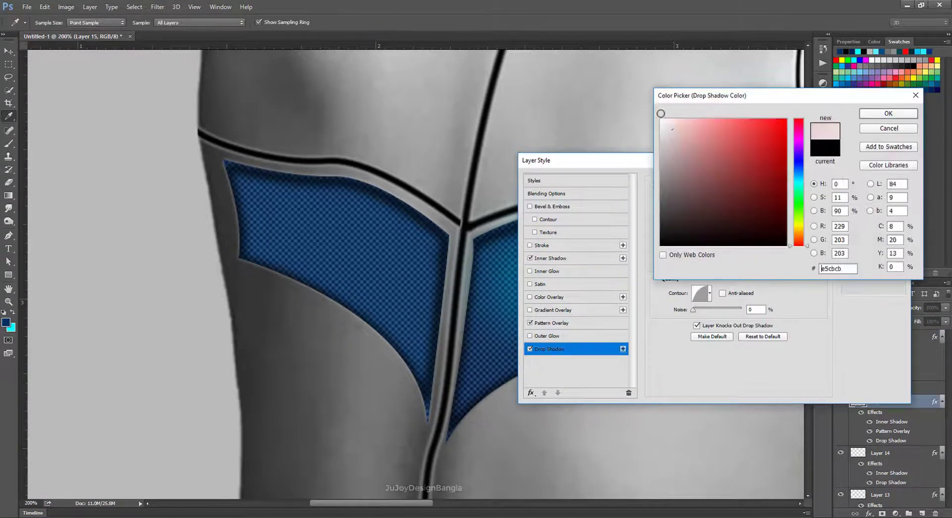
{"action": "left_click", "coordinate": [873, 114]}
{"action": "left_click", "coordinate": [871, 180]}
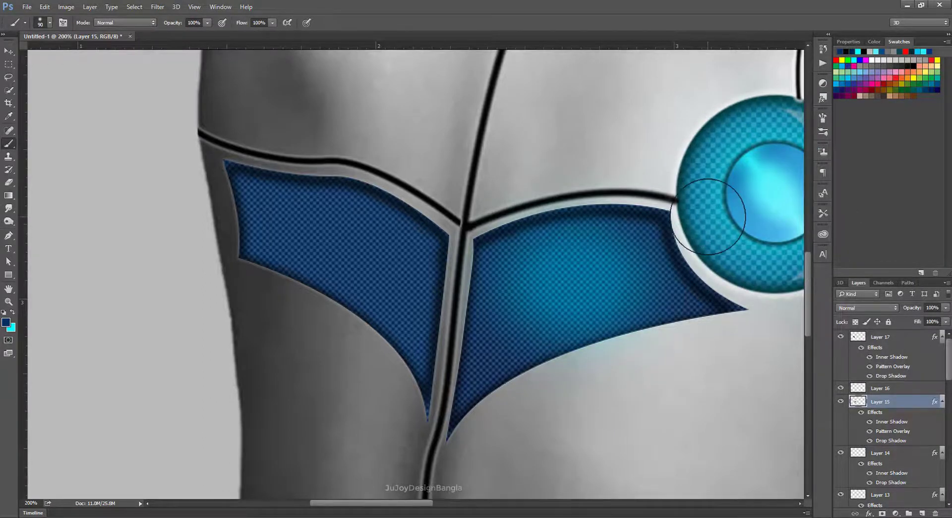
{"action": "key", "text": "ctrl+0"}
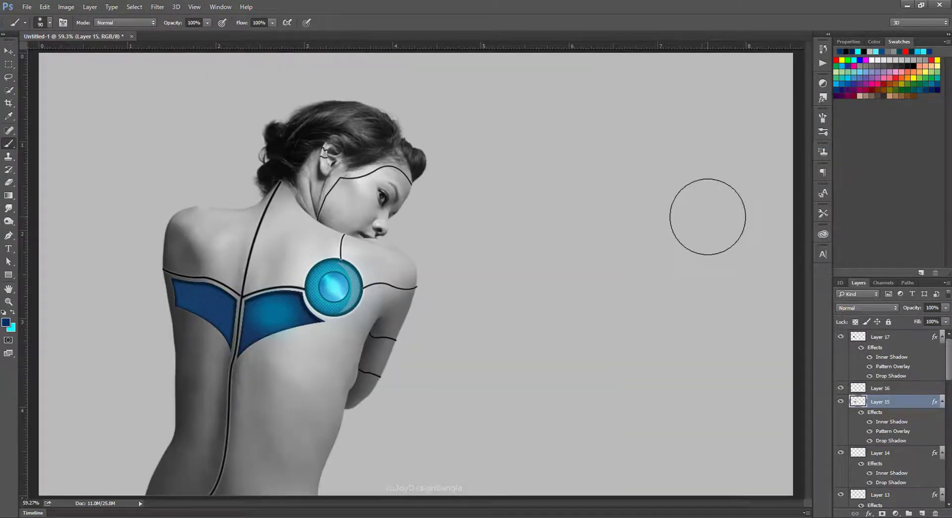
{"action": "key", "text": "ctrl+plus"}
{"action": "key", "text": "ctrl+plus"}
{"action": "key", "text": "ctrl+plus"}
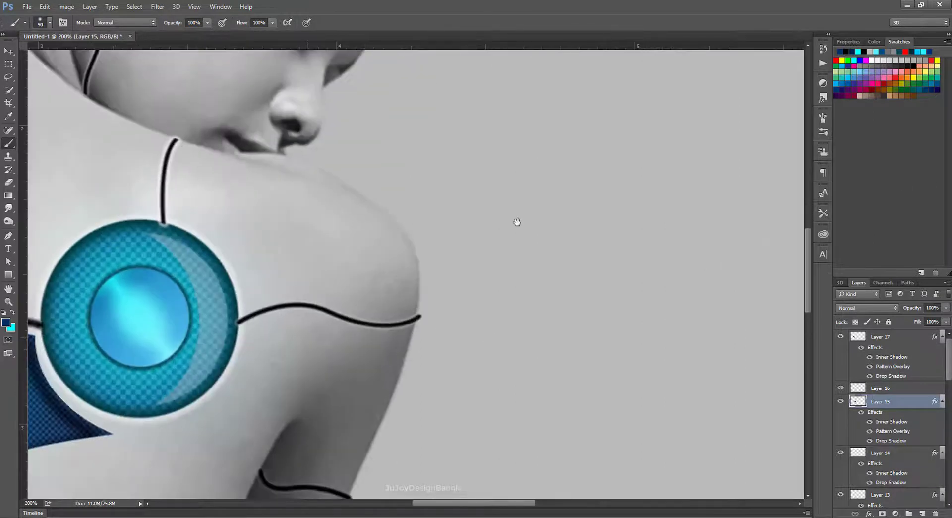
{"action": "mouse_move", "coordinate": [517, 222]}
{"action": "left_mouse_down"}
{"action": "mouse_move", "coordinate": [323, 325]}
{"action": "mouse_move", "coordinate": [496, 278]}
{"action": "mouse_move", "coordinate": [487, 342]}
{"action": "left_mouse_up"}
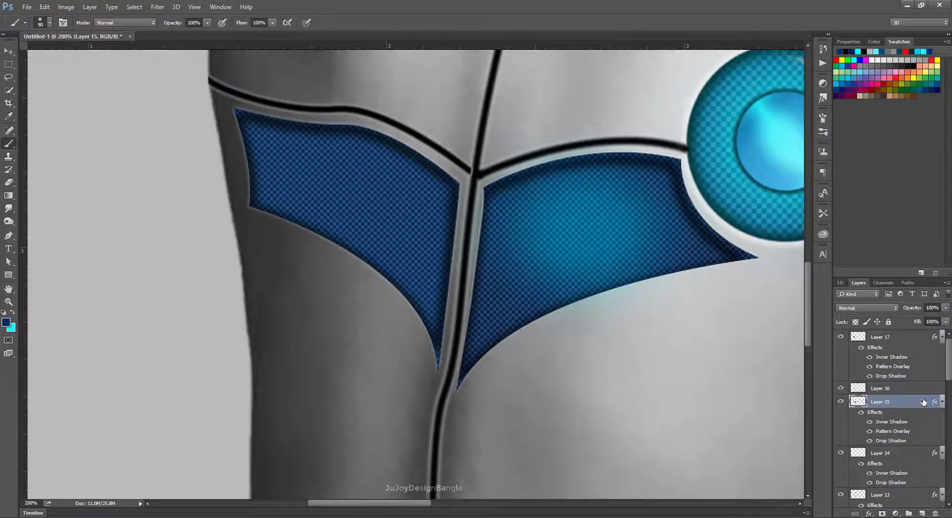
Select Layer 17 and stretch the left blue panel slightly taller and wider.
{"action": "left_click", "coordinate": [904, 341]}
{"action": "key", "text": "ctrl+t"}
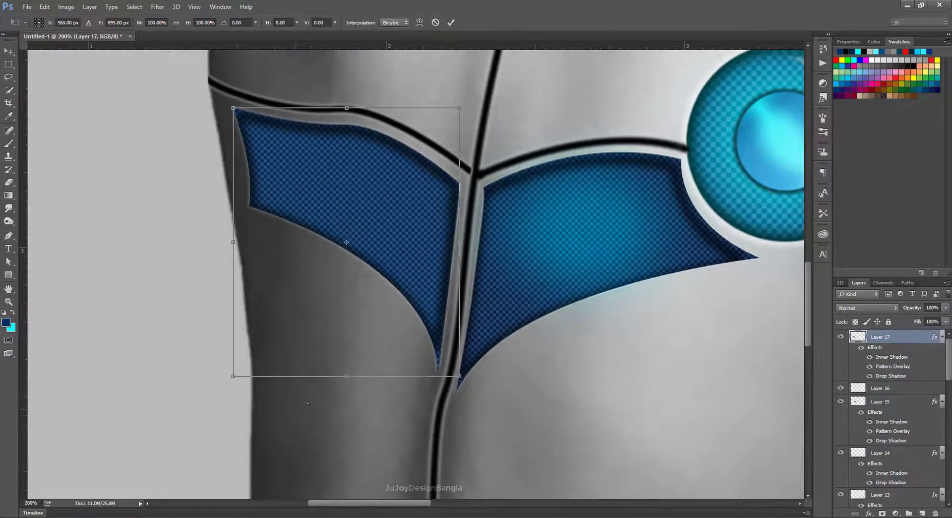
{"action": "left_click_drag", "start_coordinate": [345, 376], "coordinate": [345, 388]}
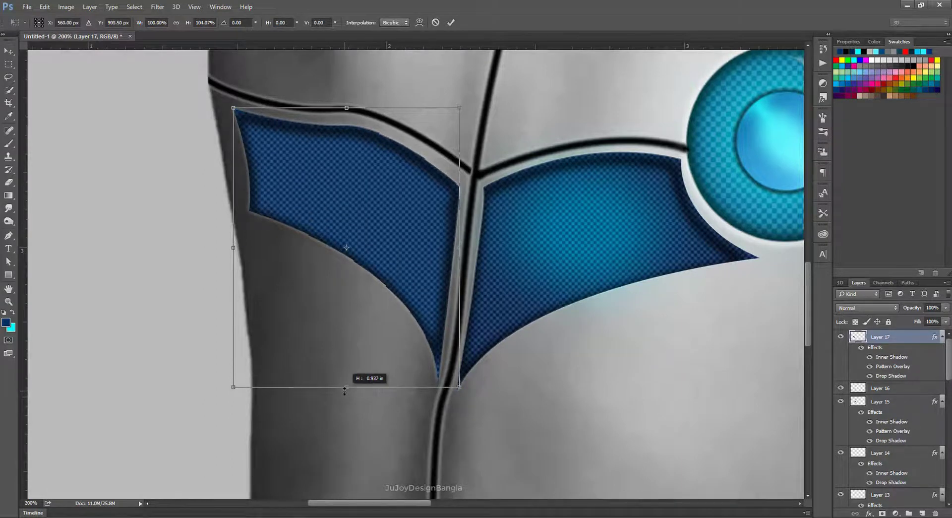
{"action": "left_click_drag", "start_coordinate": [234, 247], "coordinate": [233, 248]}
Warp the left panel's right and top edges onto the centre and upper seams.
{"action": "right_click", "coordinate": [405, 221]}
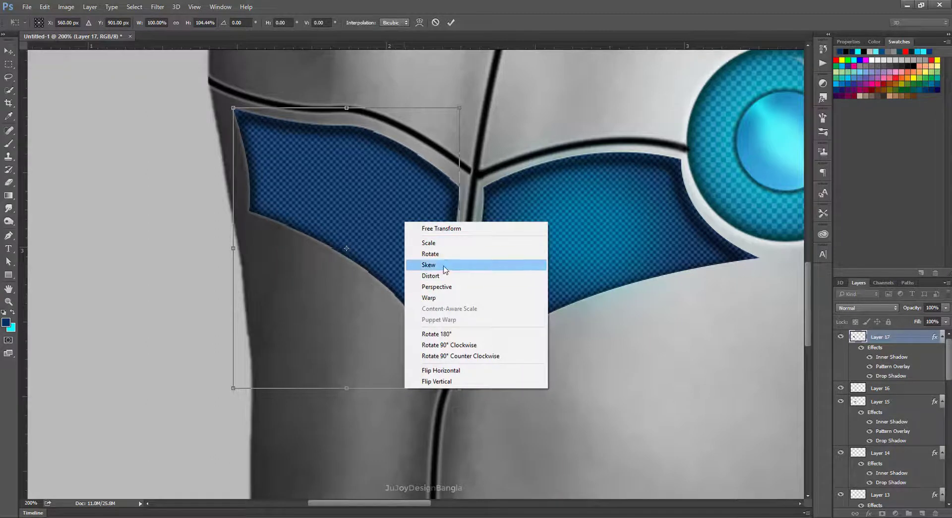
{"action": "left_click", "coordinate": [443, 297]}
{"action": "left_click_drag", "start_coordinate": [460, 295], "coordinate": [466, 304]}
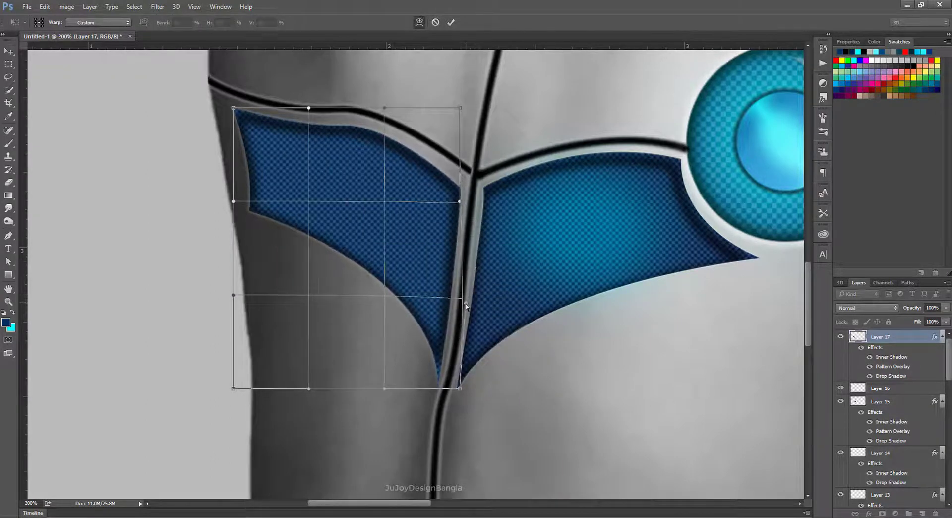
{"action": "left_click_drag", "start_coordinate": [461, 201], "coordinate": [457, 202]}
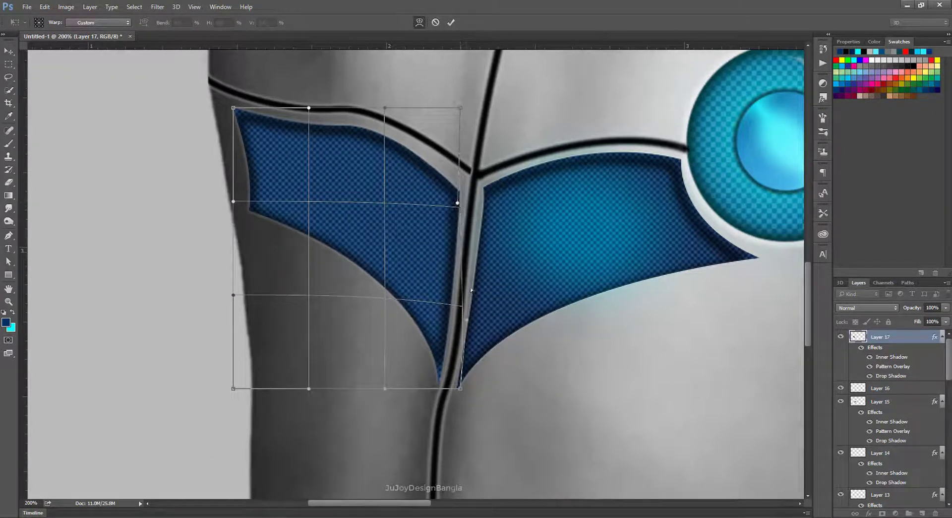
{"action": "left_click_drag", "start_coordinate": [467, 319], "coordinate": [469, 327]}
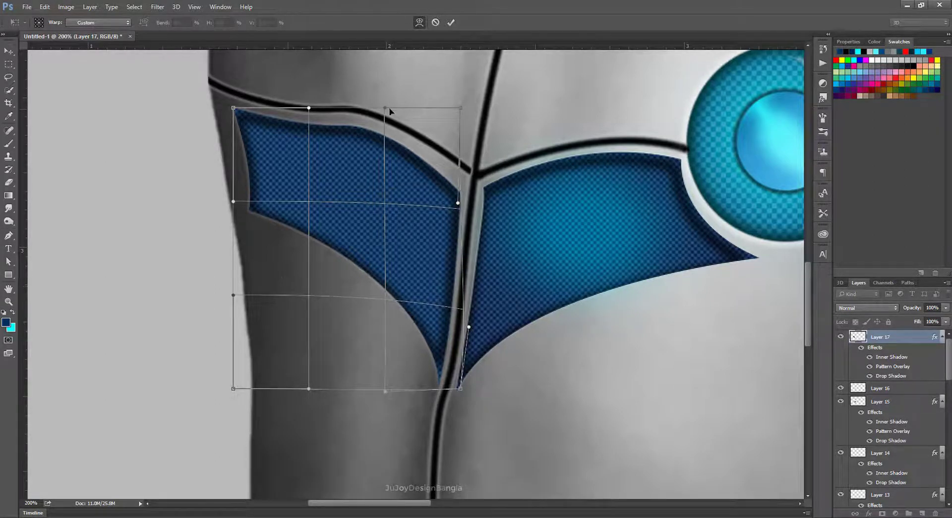
{"action": "left_click_drag", "start_coordinate": [385, 109], "coordinate": [386, 99]}
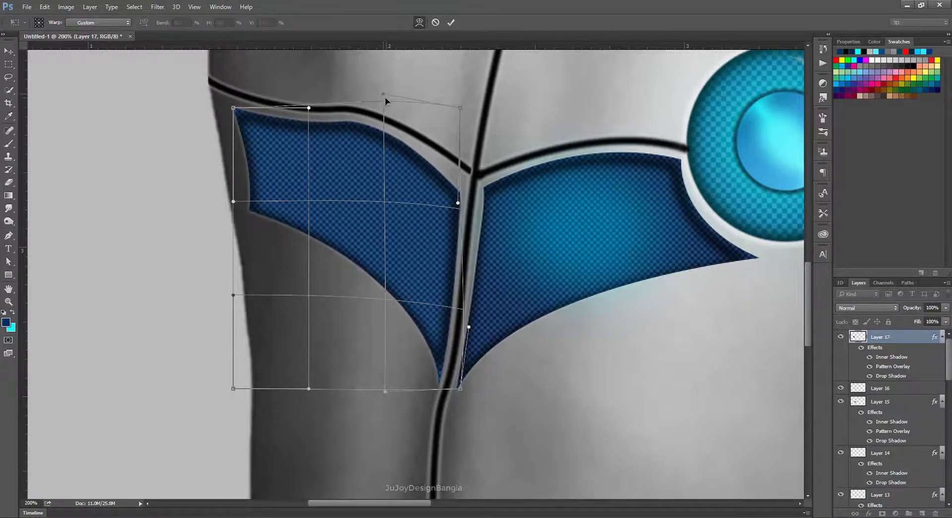
{"action": "left_click_drag", "start_coordinate": [459, 208], "coordinate": [466, 172]}
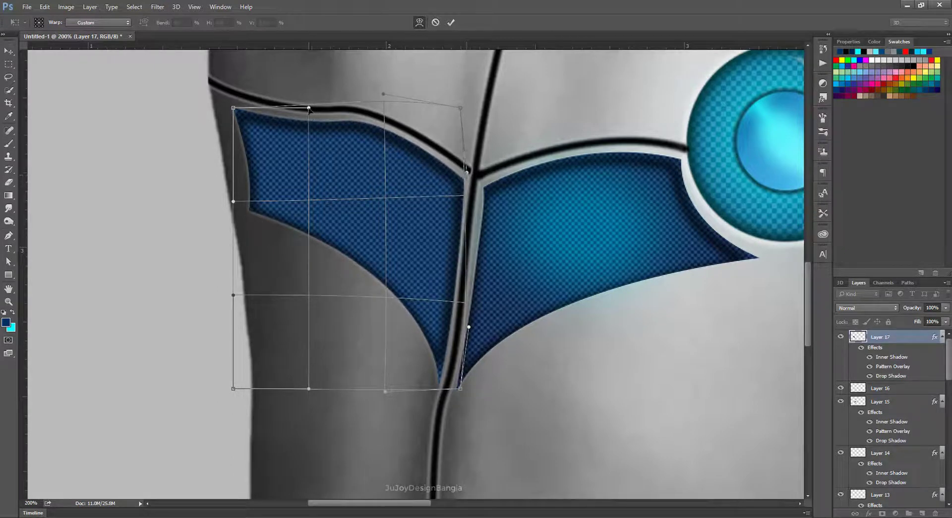
{"action": "left_click_drag", "start_coordinate": [309, 109], "coordinate": [228, 99]}
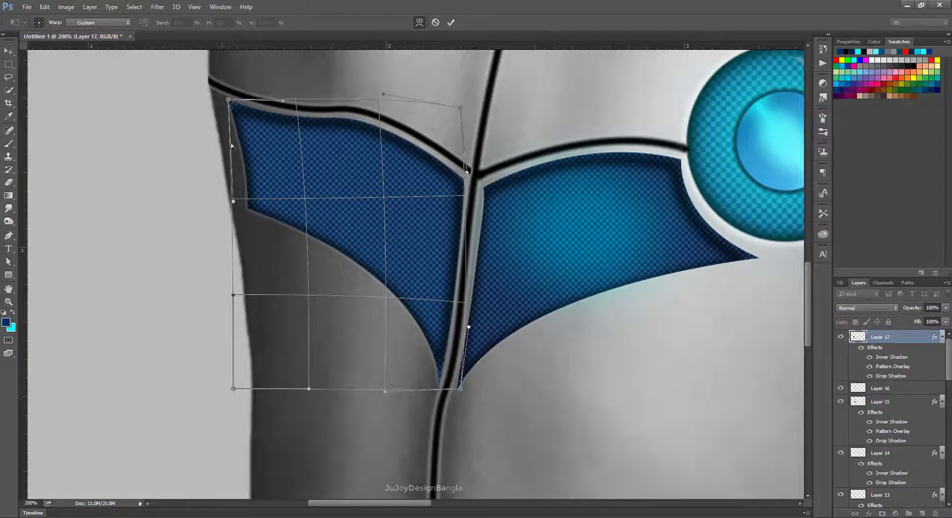
{"action": "key", "text": "Return"}
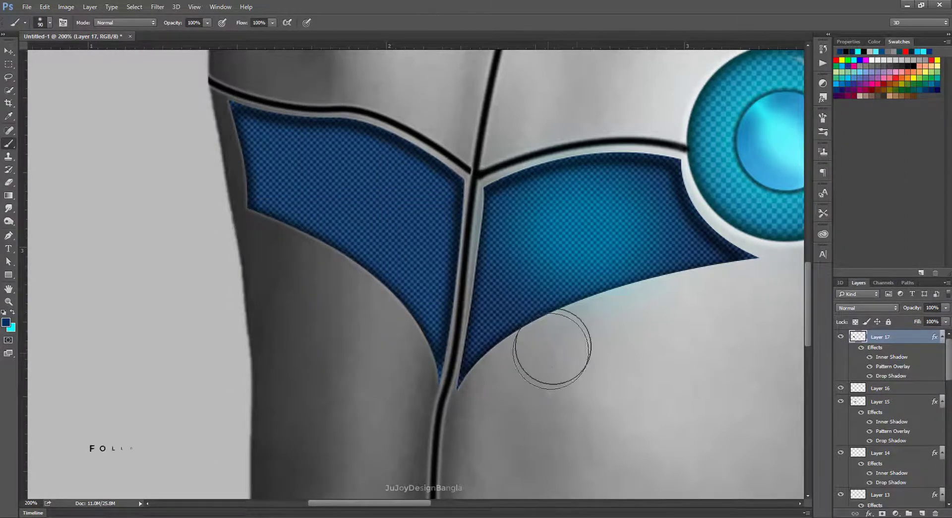
Warp the Soft Light shading Layer 16 so its top edge bends upward.
{"action": "left_click", "coordinate": [8, 56]}
{"action": "left_click", "coordinate": [610, 230]}
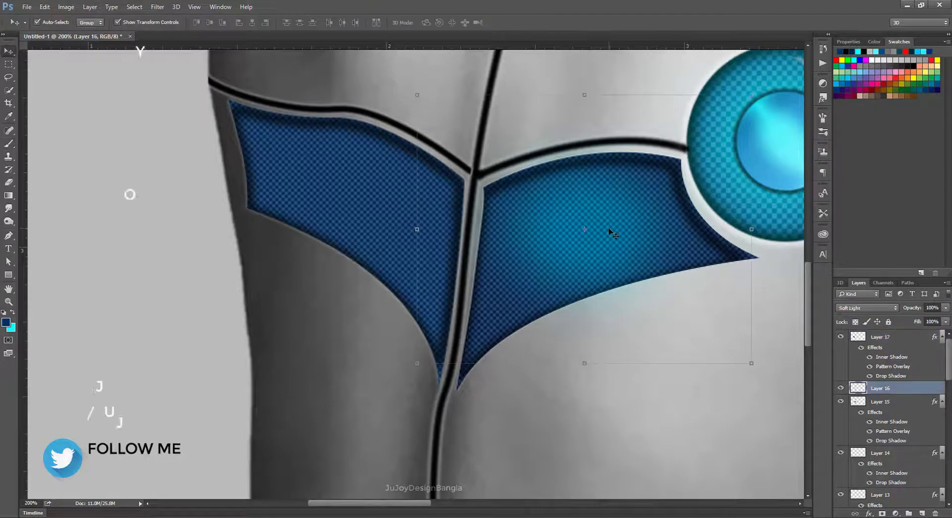
{"action": "key", "text": "ctrl+t"}
{"action": "right_click", "coordinate": [622, 204]}
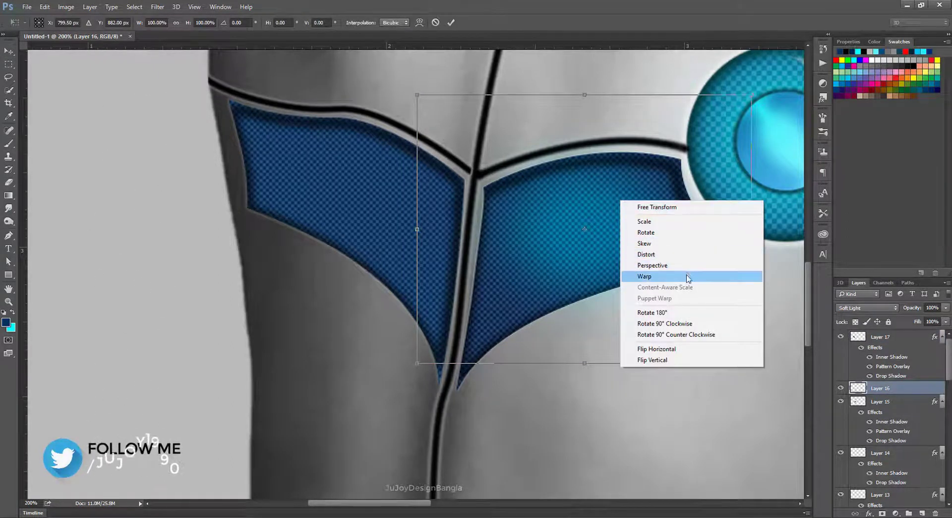
{"action": "left_click", "coordinate": [639, 277]}
{"action": "left_click_drag", "start_coordinate": [642, 94], "coordinate": [642, 82]}
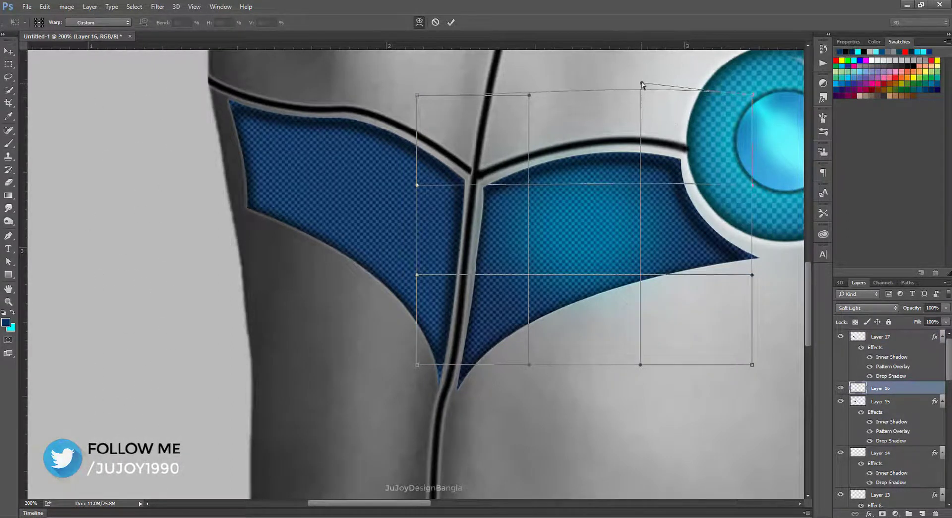
{"action": "left_click_drag", "start_coordinate": [753, 94], "coordinate": [746, 88]}
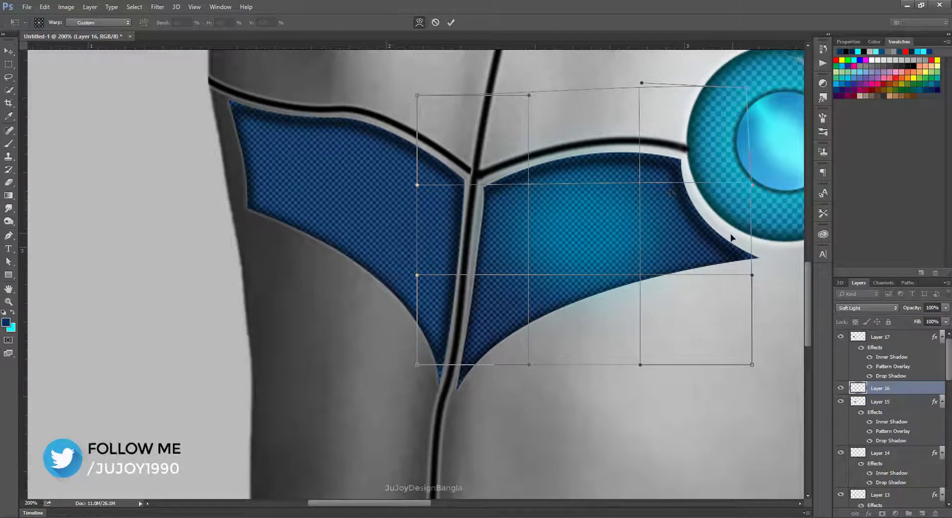
{"action": "key", "text": "Return"}
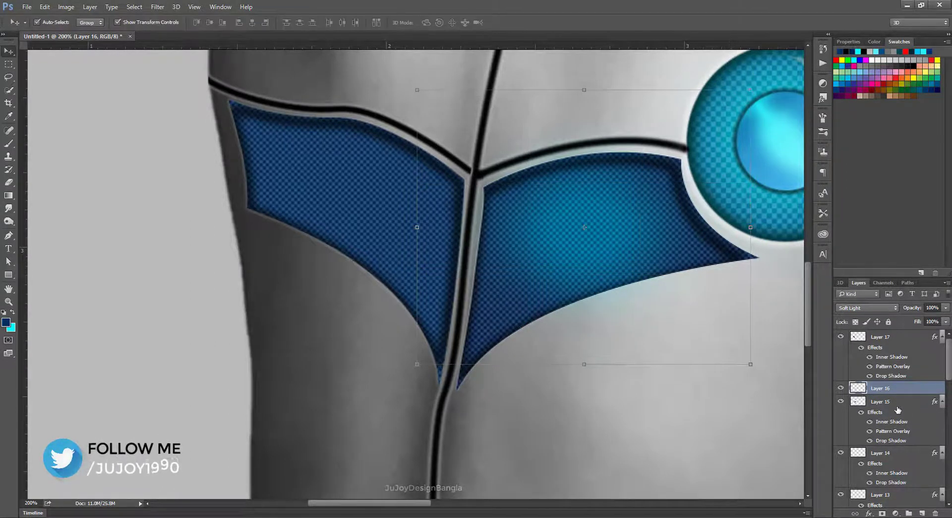
Warp Layer 15's right panel to hug the spine seam, top seam and shoulder disc.
{"action": "left_click", "coordinate": [897, 406]}
{"action": "key", "text": "ctrl+t"}
{"action": "right_click", "coordinate": [643, 189]}
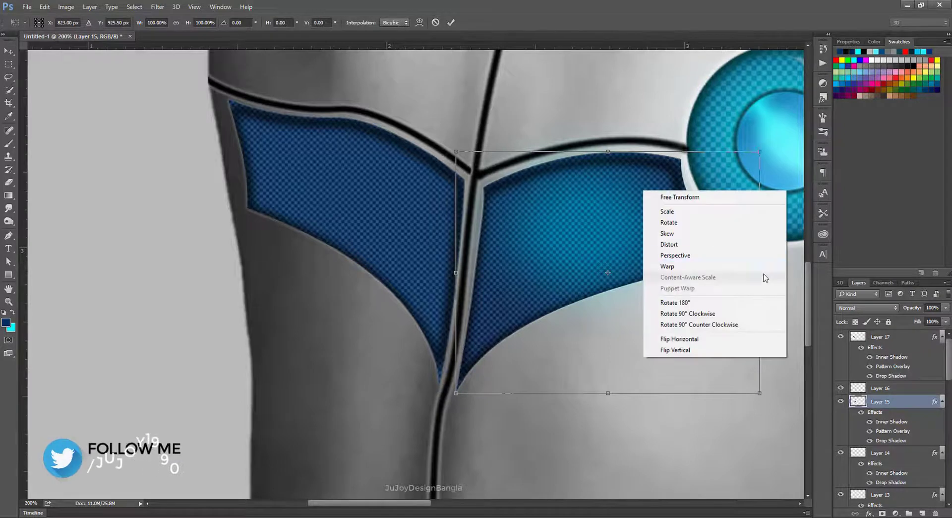
{"action": "left_click", "coordinate": [659, 269]}
{"action": "left_click_drag", "start_coordinate": [760, 151], "coordinate": [760, 144]}
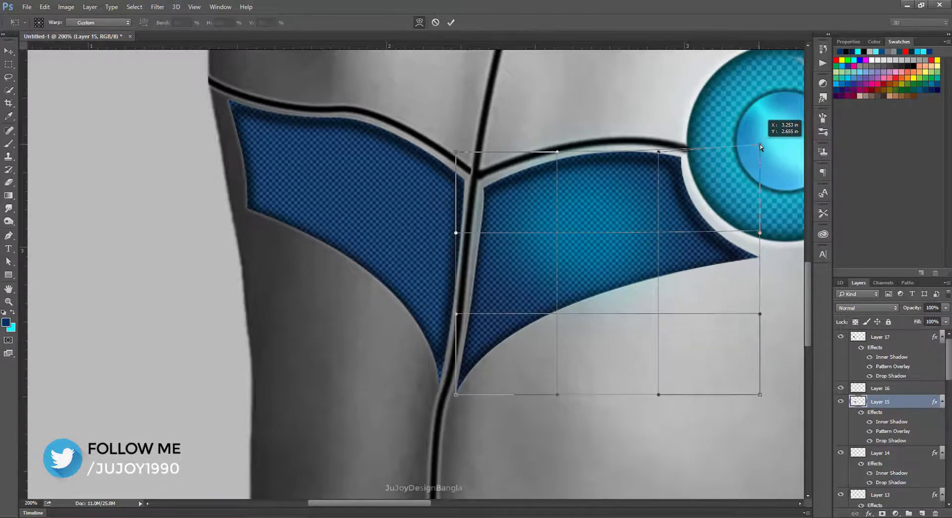
{"action": "left_click_drag", "start_coordinate": [760, 233], "coordinate": [782, 226]}
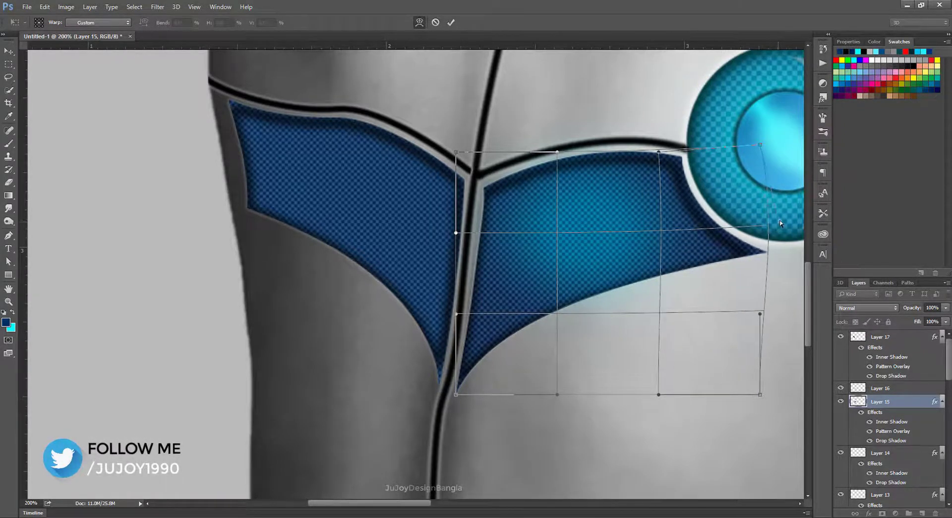
{"action": "left_click_drag", "start_coordinate": [760, 313], "coordinate": [770, 302]}
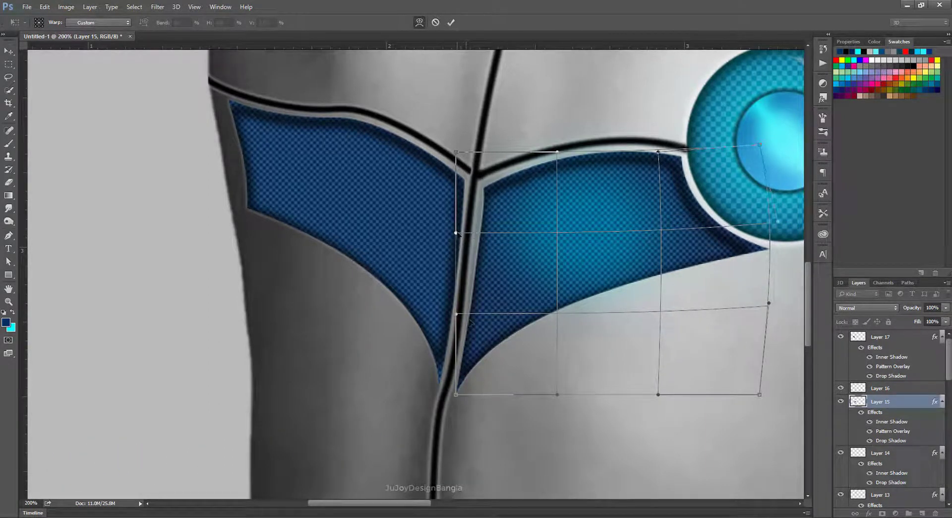
{"action": "left_click_drag", "start_coordinate": [456, 232], "coordinate": [448, 216]}
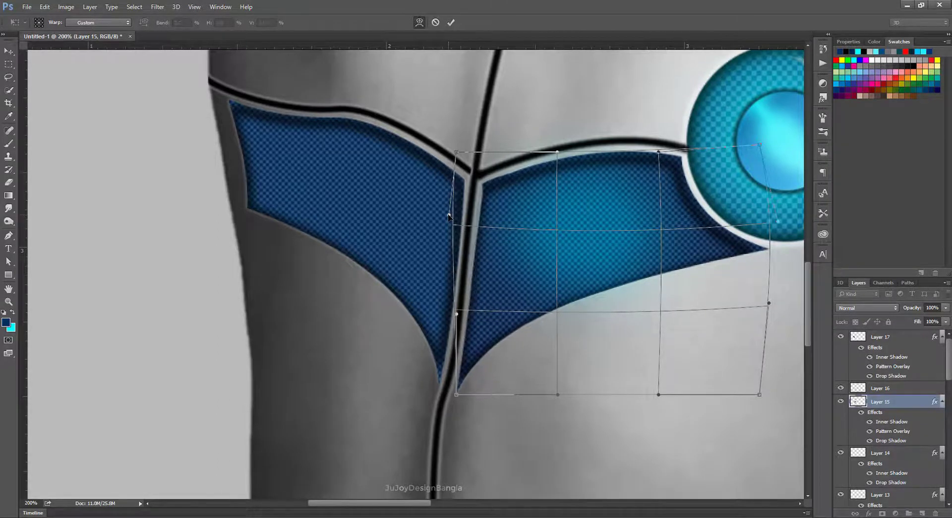
{"action": "left_click_drag", "start_coordinate": [559, 152], "coordinate": [561, 145]}
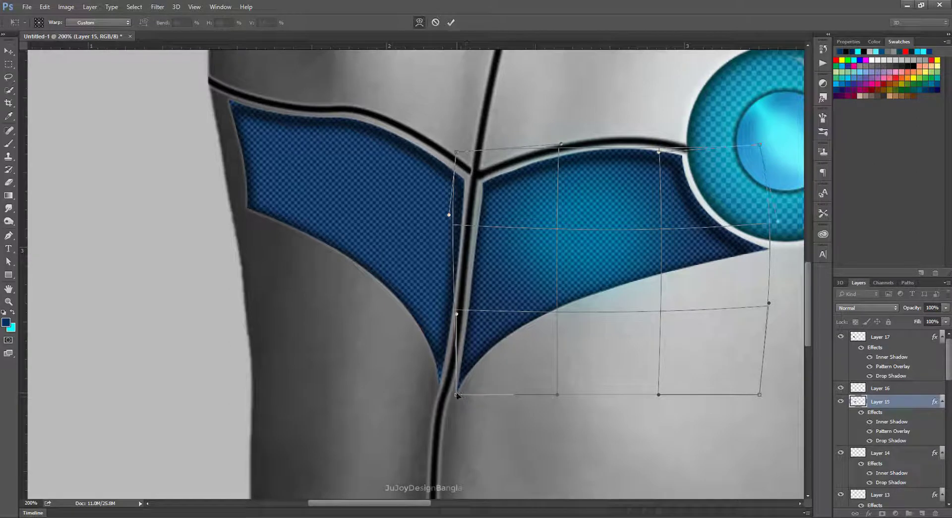
{"action": "left_click_drag", "start_coordinate": [456, 394], "coordinate": [454, 395]}
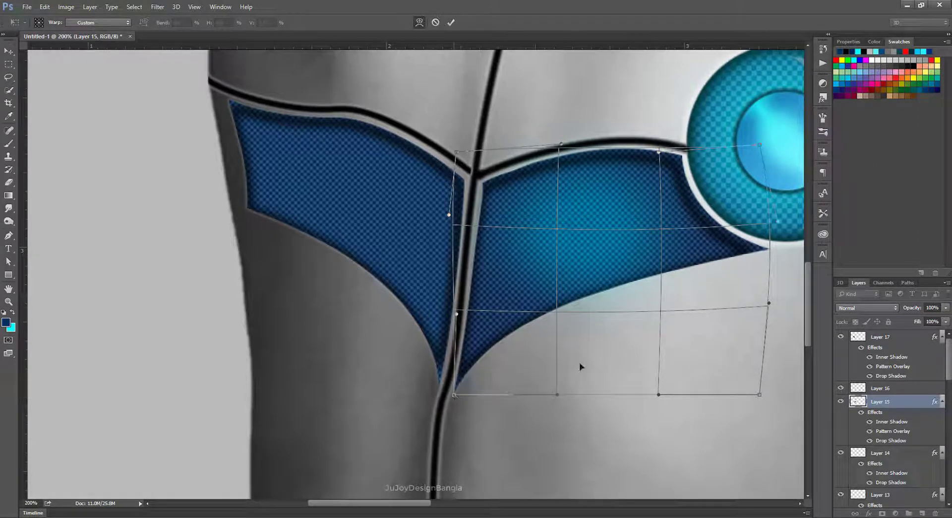
{"action": "key", "text": "Return"}
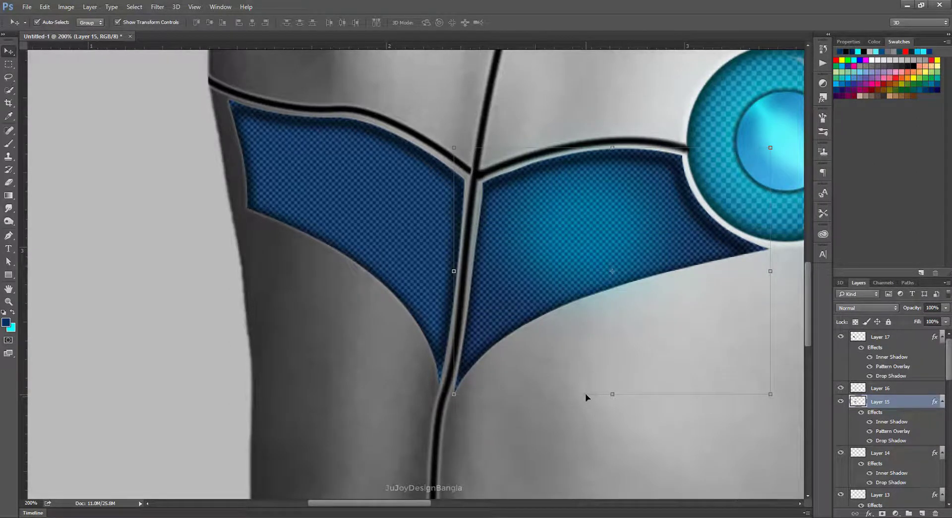
{"action": "key", "text": "ctrl+minus"}
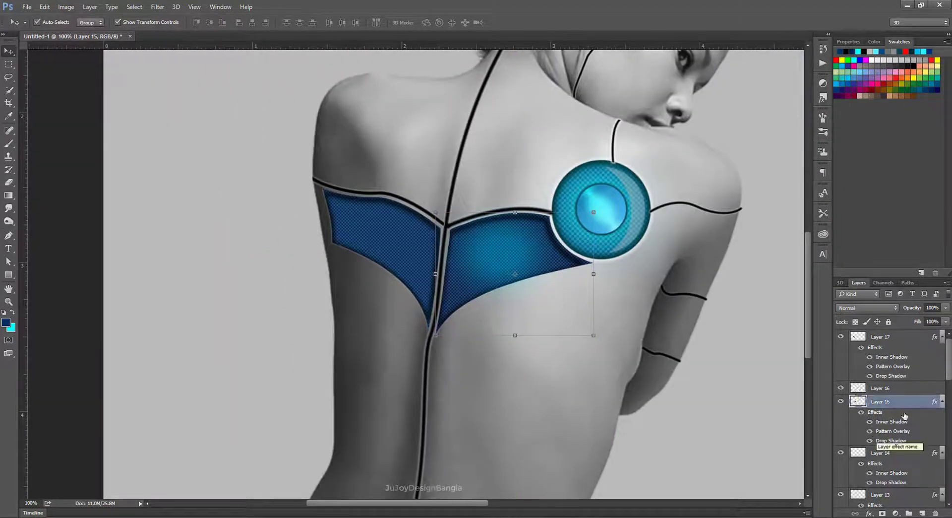
Select Layer 17, load the right panel's outline as a selection, then deselect.
{"action": "left_click", "coordinate": [904, 341]}
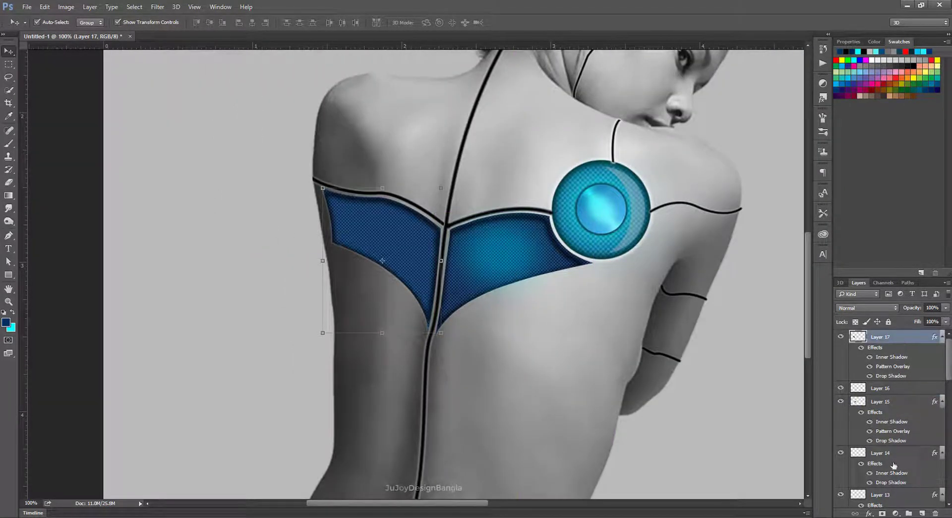
{"action": "left_click", "coordinate": [861, 404], "text": "ctrl"}
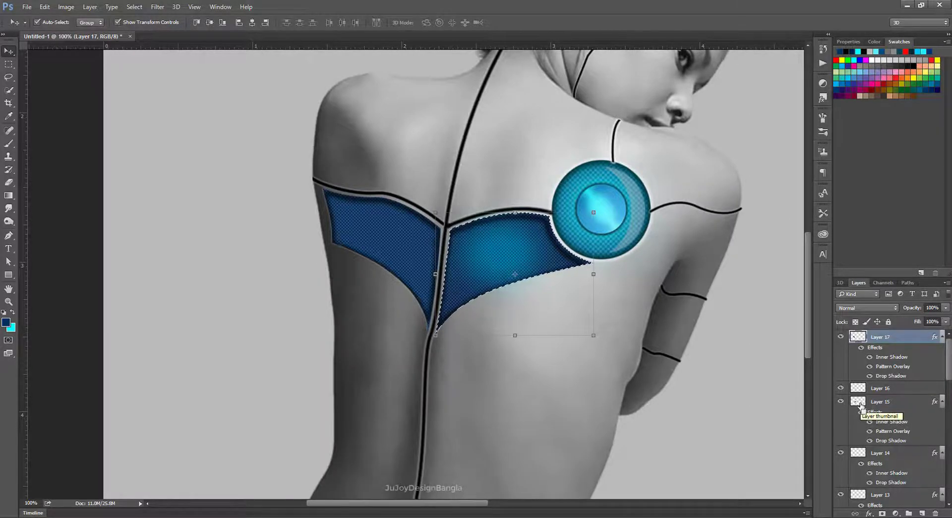
{"action": "key", "text": "ctrl+d"}
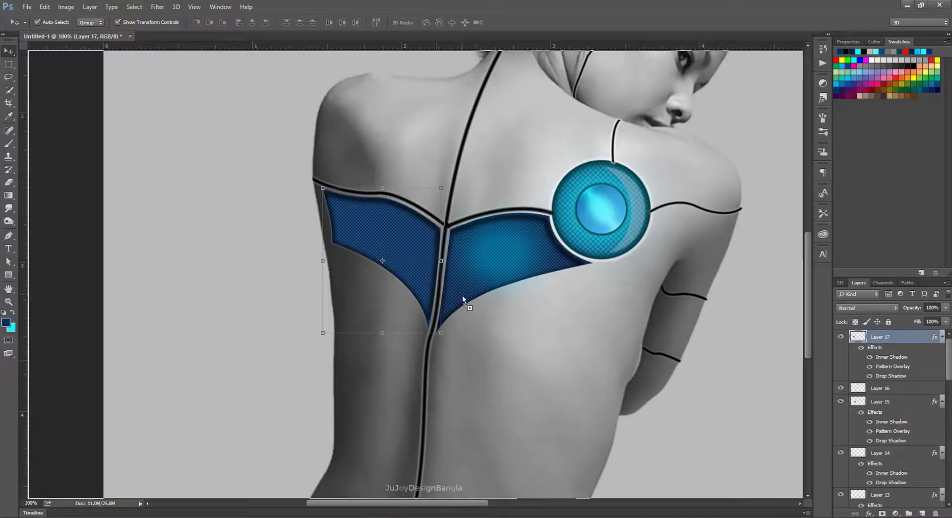
Place the gear wallpaper photo, shrinking and rotating it onto her back.
{"action": "left_click_drag", "start_coordinate": [463, 295], "coordinate": [461, 288]}
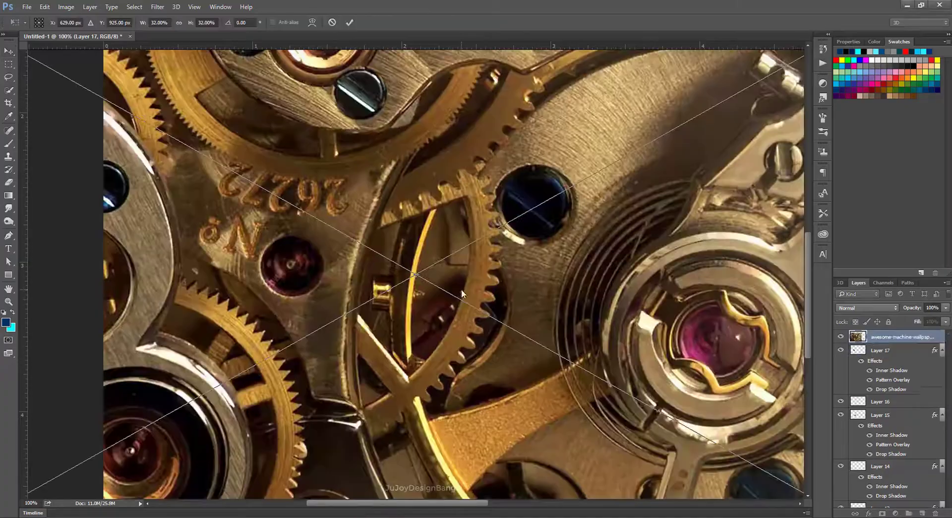
{"action": "key", "text": "ctrl+minus"}
{"action": "key", "text": "ctrl+minus"}
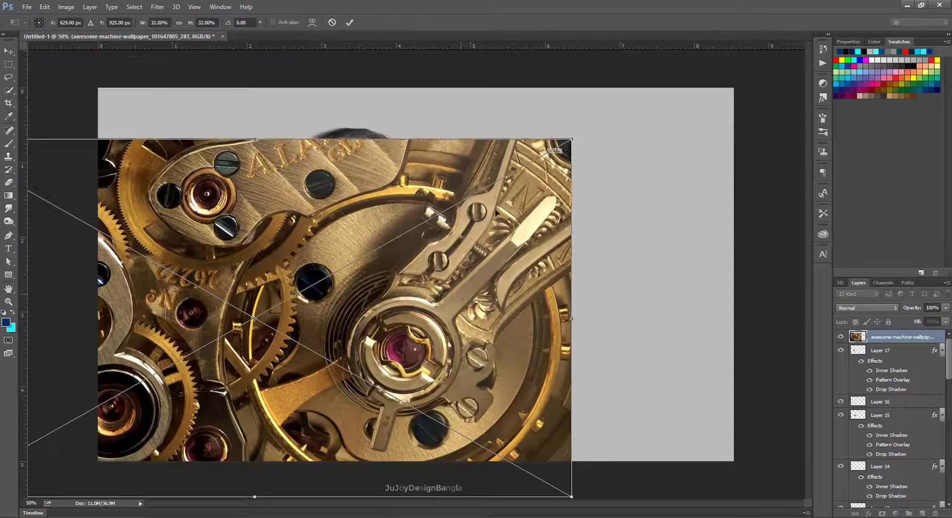
{"action": "mouse_move", "coordinate": [572, 140]}
{"action": "left_mouse_down"}
{"action": "mouse_move", "coordinate": [393, 264]}
{"action": "mouse_move", "coordinate": [404, 278]}
{"action": "left_mouse_up"}
{"action": "left_click_drag", "start_coordinate": [347, 310], "coordinate": [363, 313]}
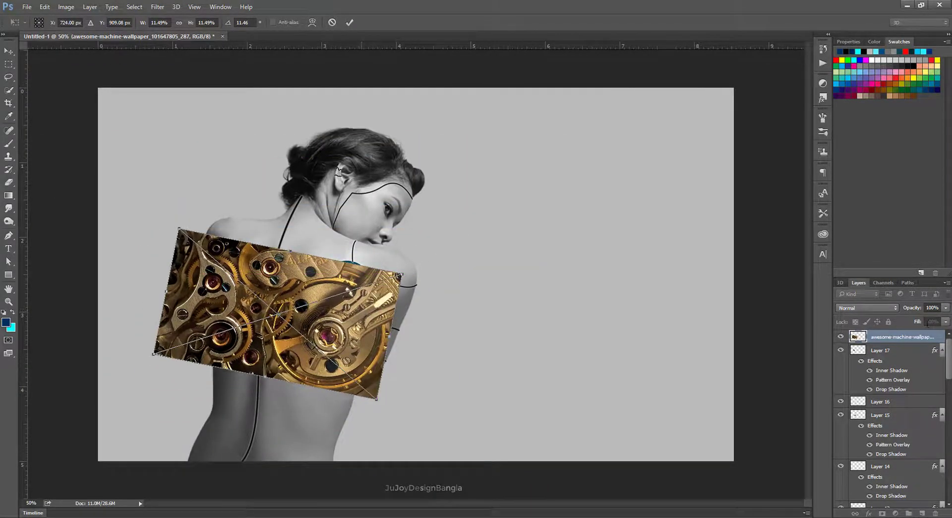
Fade the gear layer to 55% opacity, shrink it further, and tilt it along the left panel.
{"action": "left_click_drag", "start_coordinate": [921, 308], "coordinate": [900, 308]}
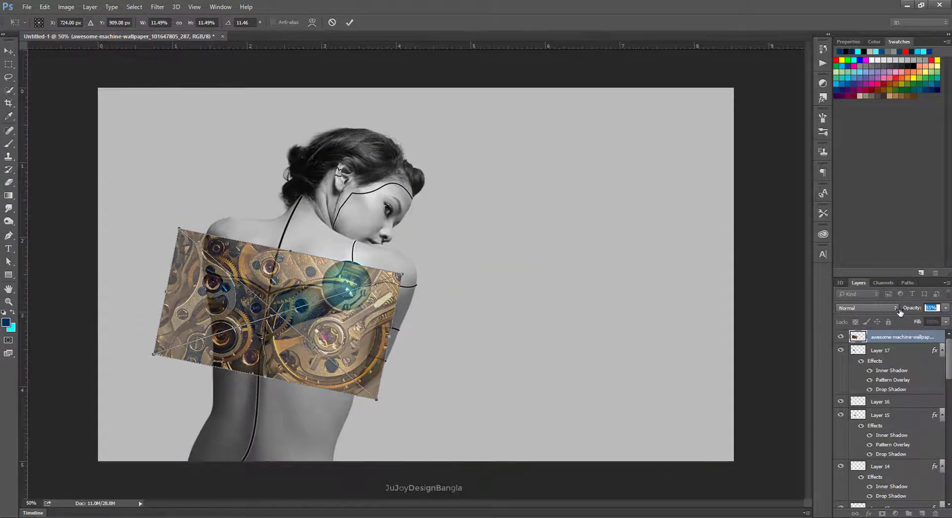
{"action": "left_click_drag", "start_coordinate": [390, 279], "coordinate": [343, 299]}
{"action": "key", "text": "Return"}
{"action": "key", "text": "ctrl+plus"}
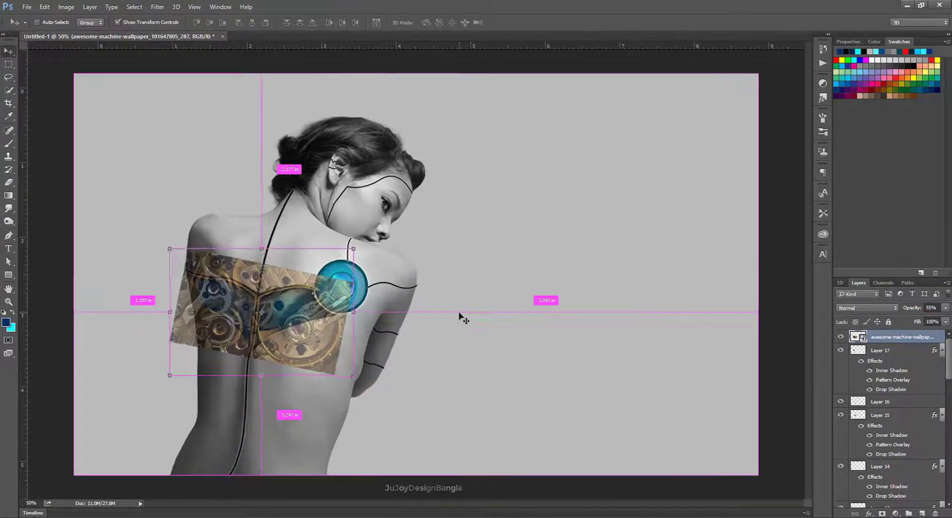
{"action": "key", "text": "ctrl+plus"}
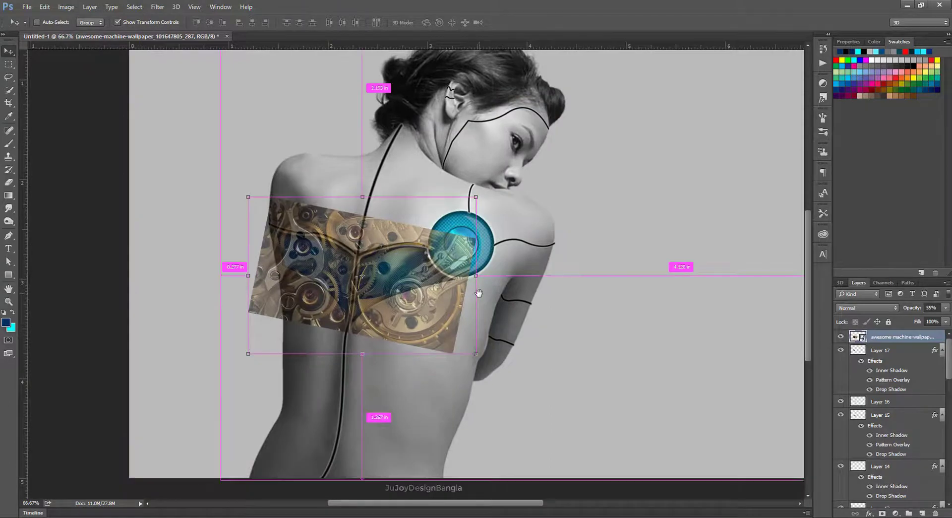
{"action": "key", "text": "ctrl+plus"}
{"action": "key", "text": "ctrl+plus"}
{"action": "key", "text": "ctrl+plus"}
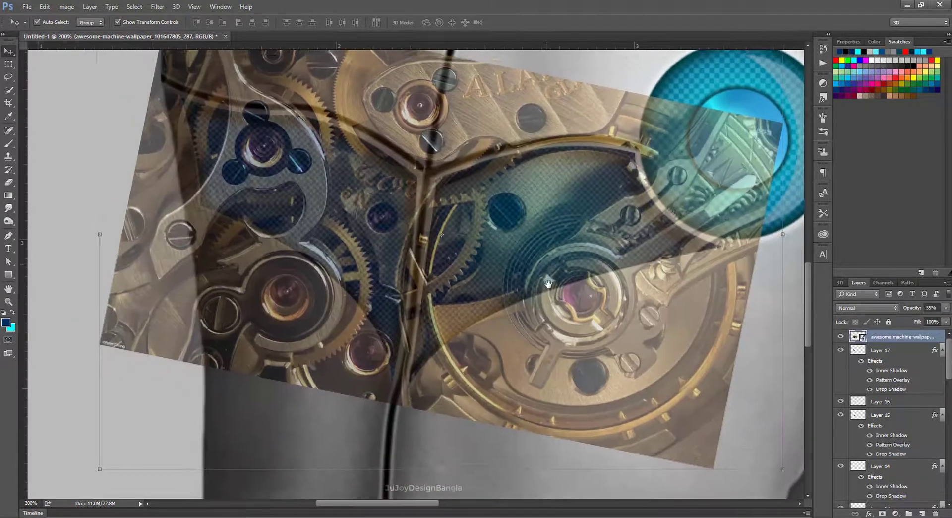
{"action": "key", "text": "ctrl+minus"}
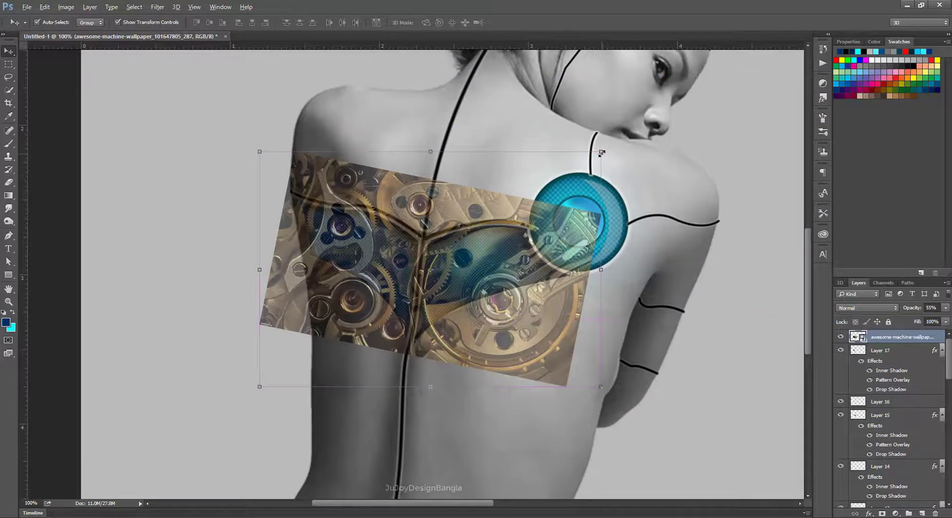
{"action": "mouse_move", "coordinate": [601, 153]}
{"action": "left_mouse_down"}
{"action": "mouse_move", "coordinate": [606, 247]}
{"action": "mouse_move", "coordinate": [611, 238]}
{"action": "mouse_move", "coordinate": [482, 244]}
{"action": "left_mouse_up"}
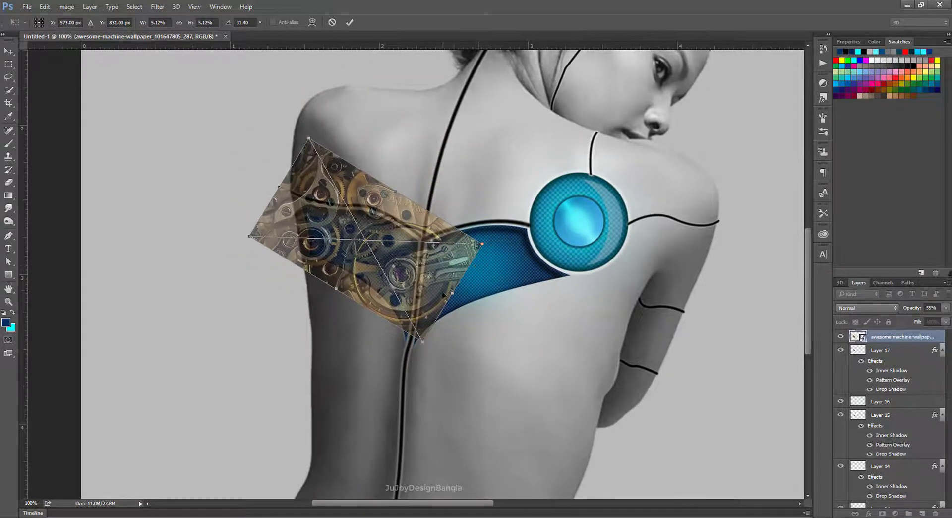
Nudge the gear photo down, commit the transform, and rasterize the gear layer.
{"action": "left_click_drag", "start_coordinate": [443, 294], "coordinate": [444, 306]}
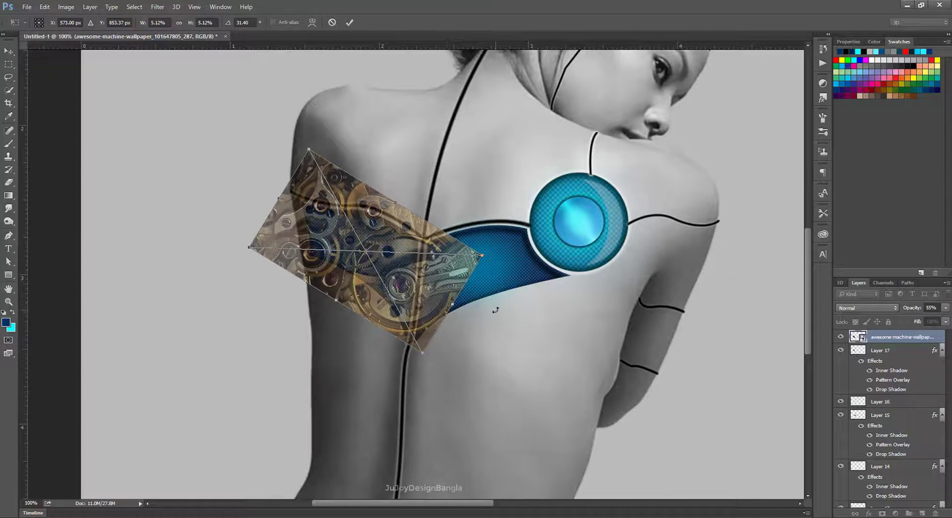
{"action": "key", "text": "Return"}
{"action": "scroll", "coordinate": [870, 416], "scroll_direction": "down", "scroll_amount": 1}
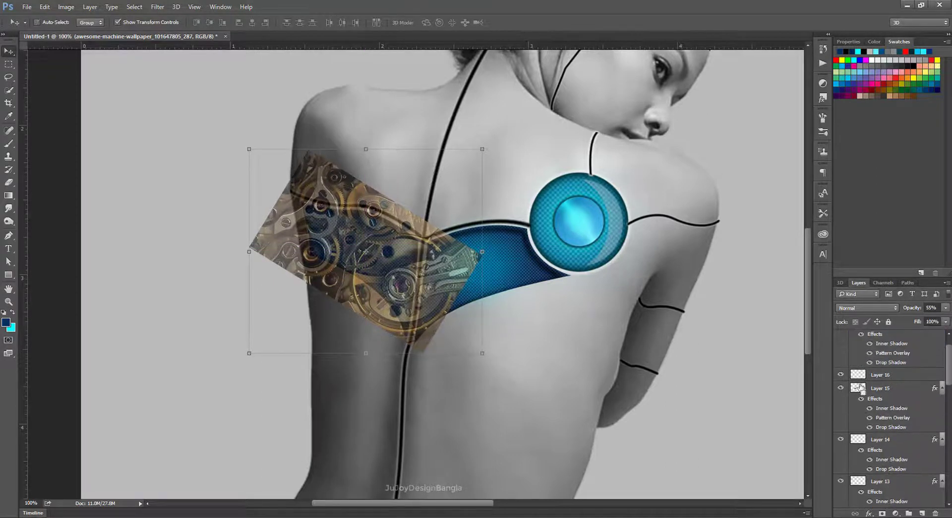
{"action": "scroll", "coordinate": [870, 379], "scroll_direction": "up", "scroll_amount": 2}
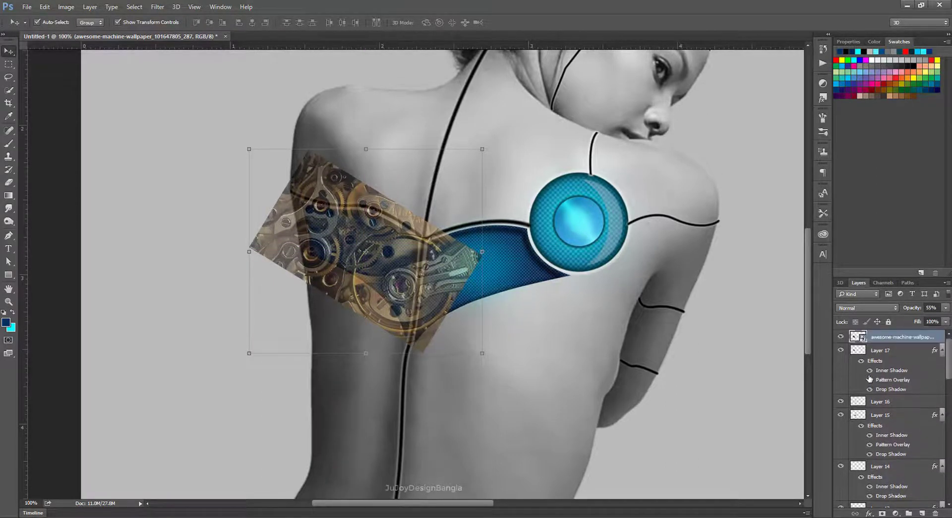
{"action": "left_click", "coordinate": [859, 350], "text": "ctrl"}
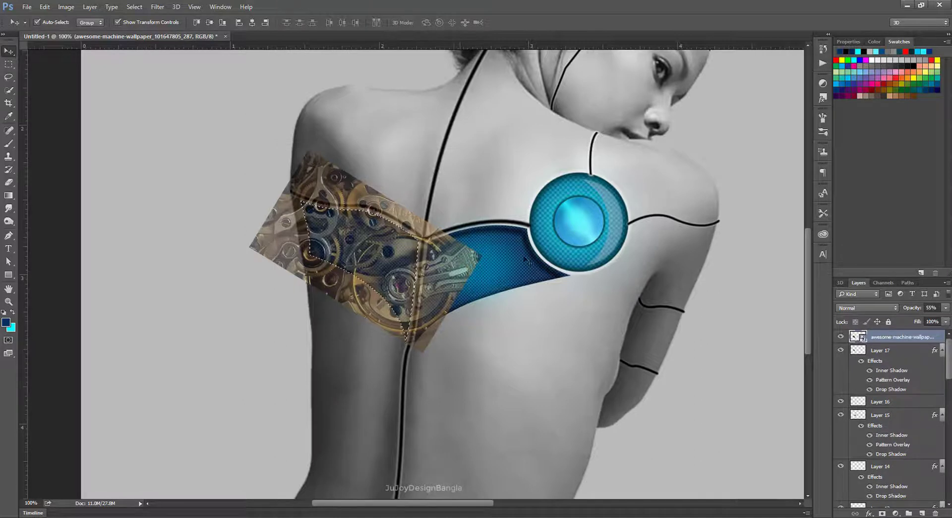
{"action": "right_click", "coordinate": [904, 337]}
{"action": "left_click", "coordinate": [823, 234]}
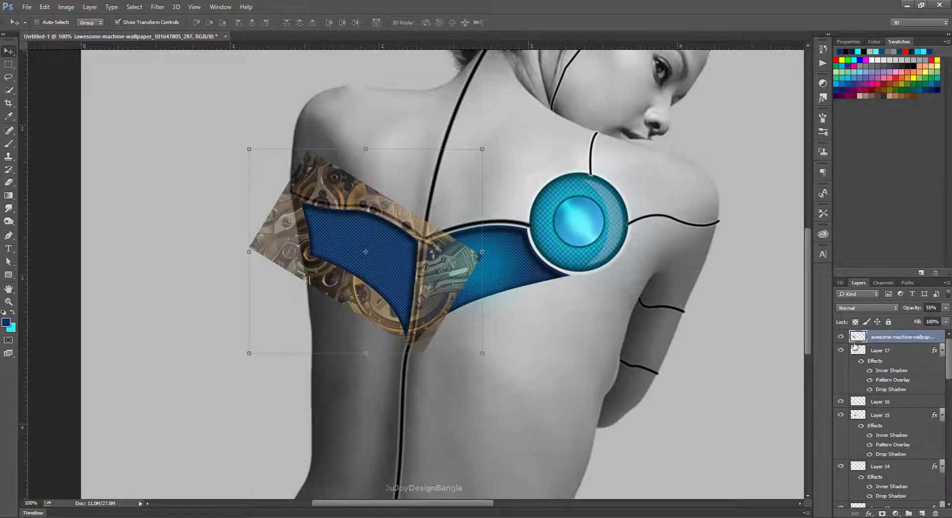
Delete the gears outside Layer 17's panel shape using an inverted selection.
{"action": "left_click", "coordinate": [858, 350], "text": "ctrl"}
{"action": "left_click", "coordinate": [134, 6]}
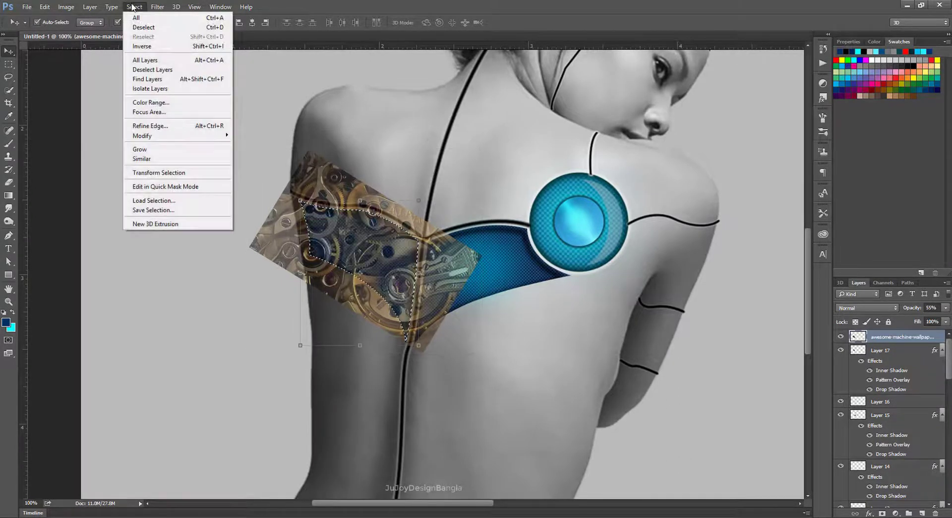
{"action": "left_click", "coordinate": [142, 46]}
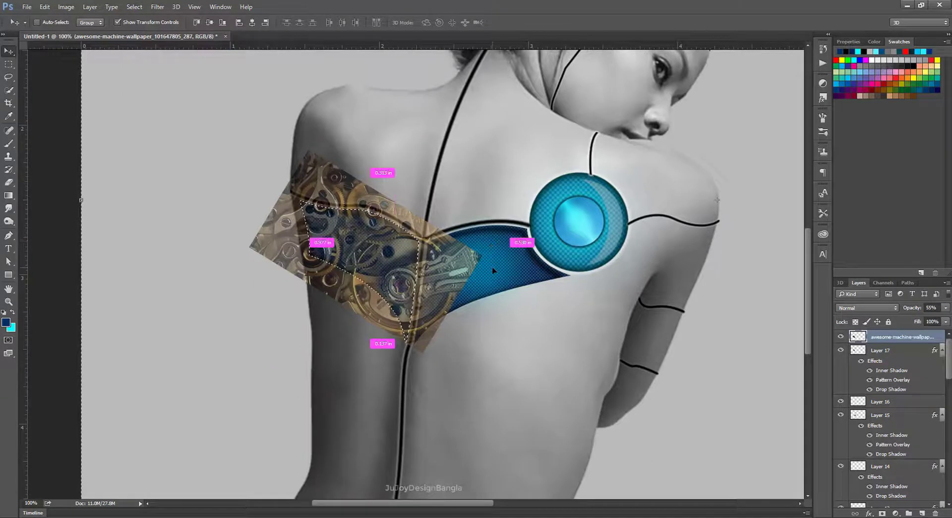
{"action": "key", "text": "Delete"}
{"action": "key", "text": "ctrl+d"}
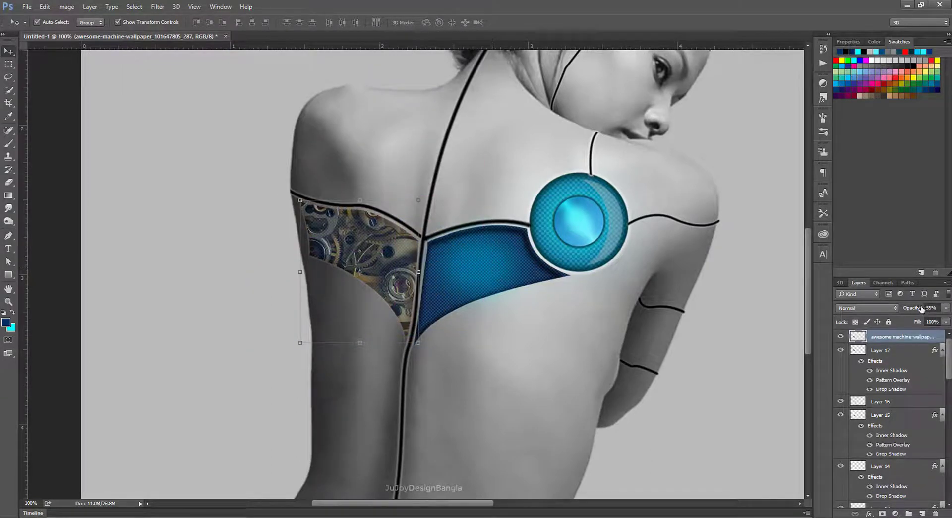
Set the gear layer to 100% opacity, test it beneath Layer 17, then restack it above.
{"action": "left_click_drag", "start_coordinate": [921, 308], "coordinate": [938, 308]}
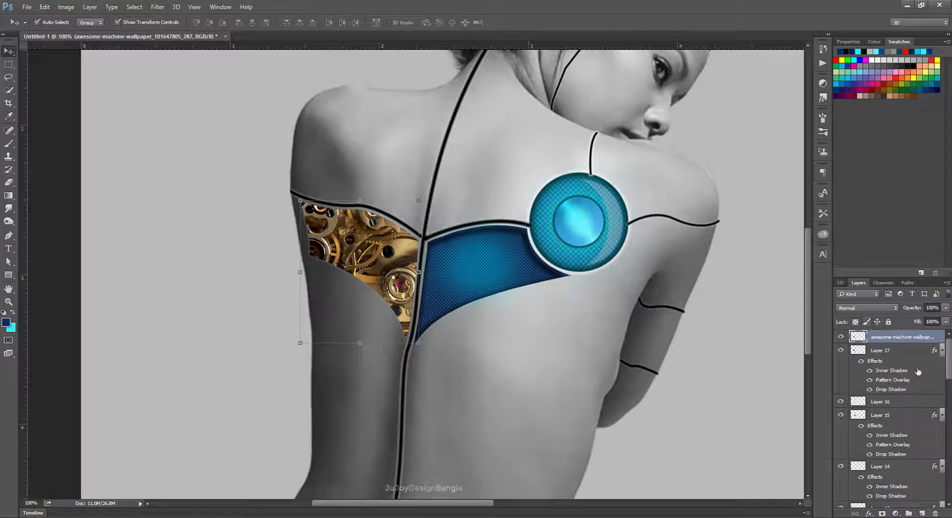
{"action": "left_click_drag", "start_coordinate": [901, 338], "coordinate": [905, 380]}
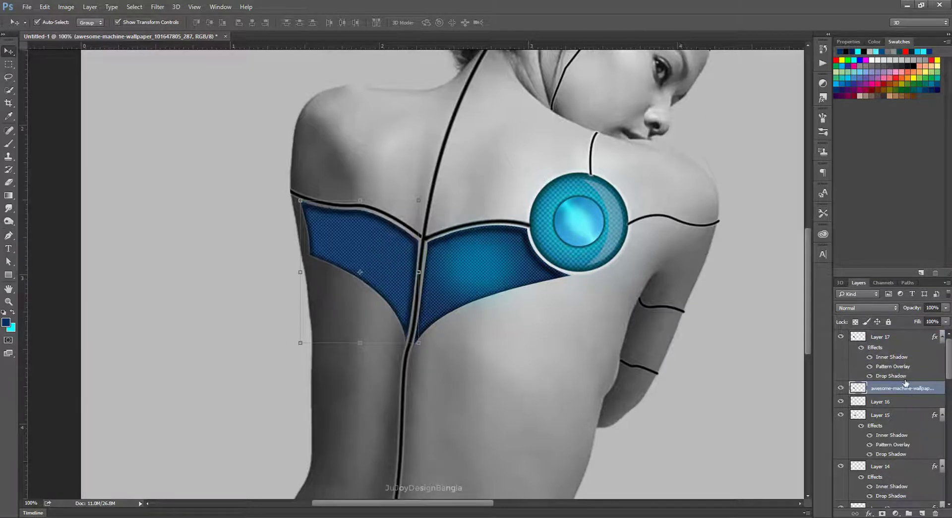
{"action": "left_click", "coordinate": [904, 338]}
{"action": "left_click_drag", "start_coordinate": [918, 309], "coordinate": [900, 317]}
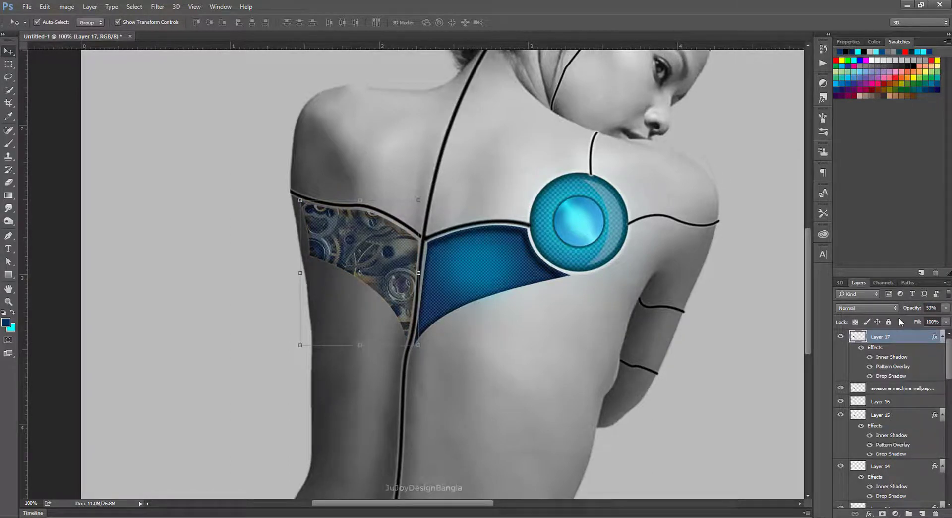
{"action": "left_click_drag", "start_coordinate": [911, 309], "coordinate": [933, 310]}
{"action": "left_click_drag", "start_coordinate": [906, 392], "coordinate": [902, 342]}
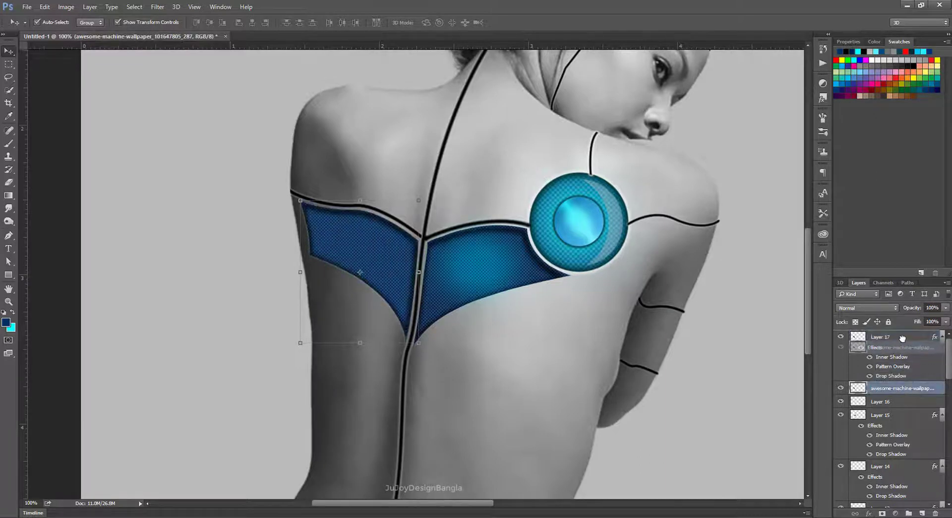
{"action": "left_click", "coordinate": [883, 308]}
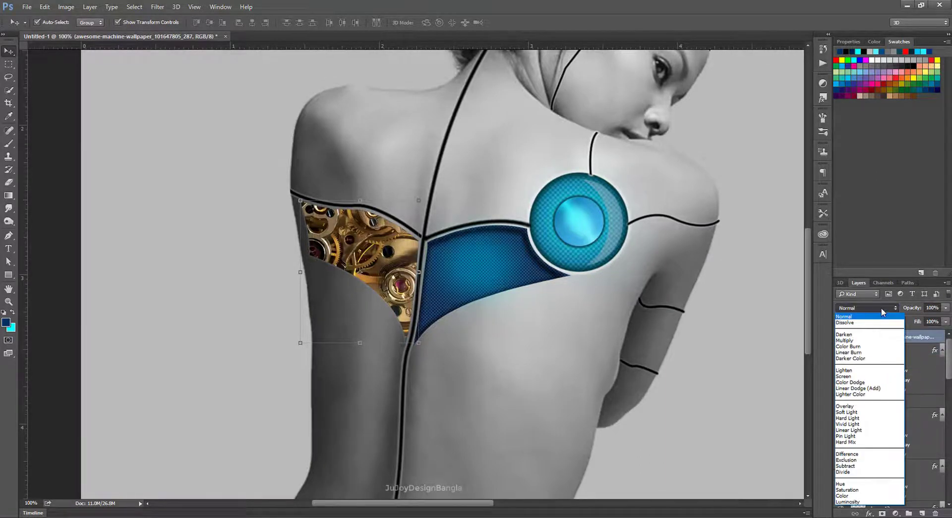
Zoom in on the back panels and try Overlay blending on the gear layer.
{"action": "left_click", "coordinate": [871, 341]}
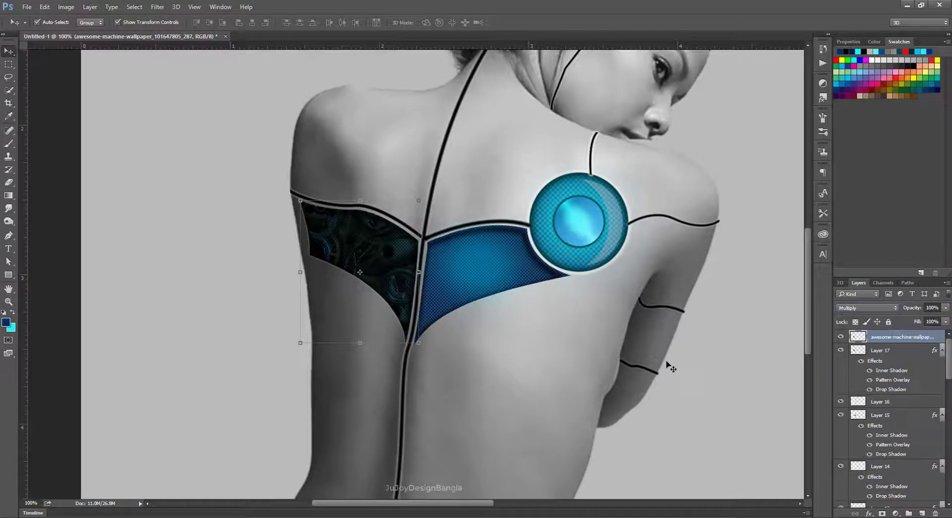
{"action": "key", "text": "ctrl+plus"}
{"action": "key", "text": "ctrl+plus"}
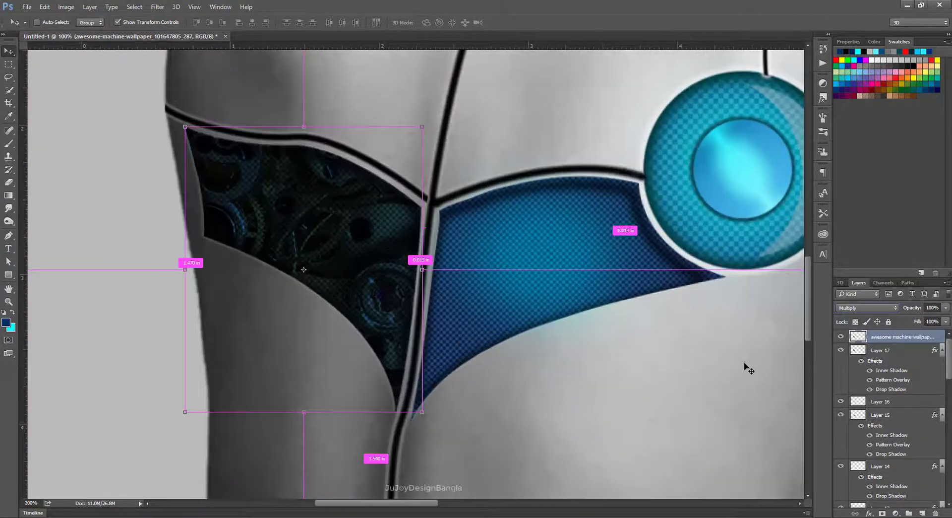
{"action": "left_click_drag", "start_coordinate": [513, 283], "coordinate": [565, 322]}
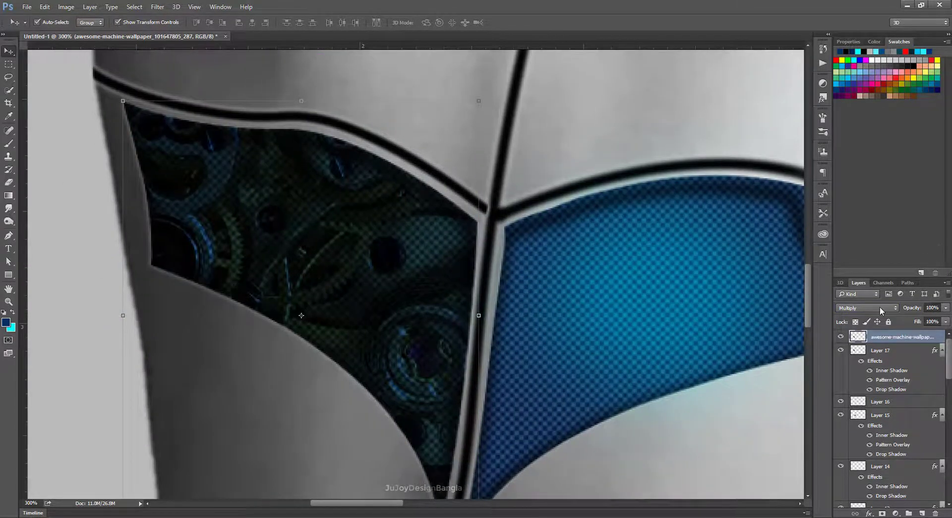
{"action": "scroll", "coordinate": [879, 308], "scroll_direction": "down", "scroll_amount": 2}
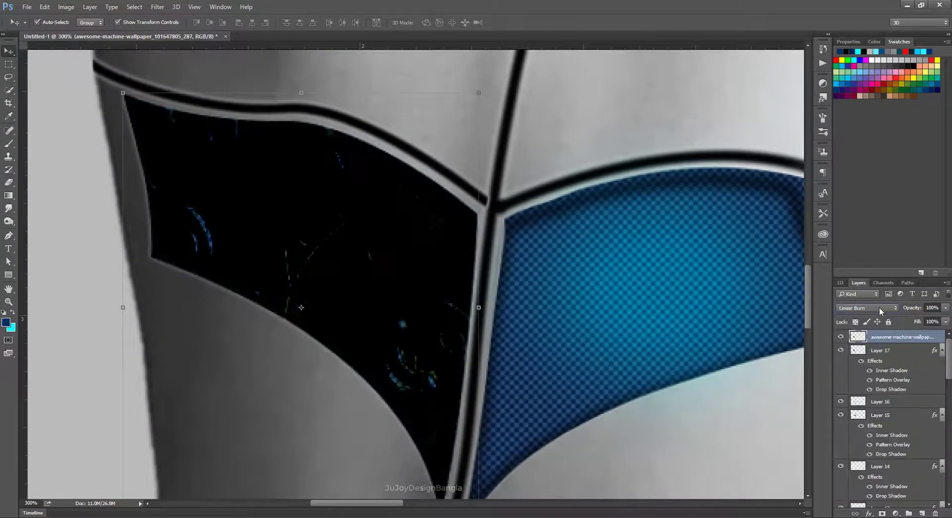
{"action": "scroll", "coordinate": [880, 307], "scroll_direction": "down", "scroll_amount": 1}
{"action": "scroll", "coordinate": [879, 308], "scroll_direction": "down", "scroll_amount": 1}
{"action": "scroll", "coordinate": [880, 307], "scroll_direction": "down", "scroll_amount": 1}
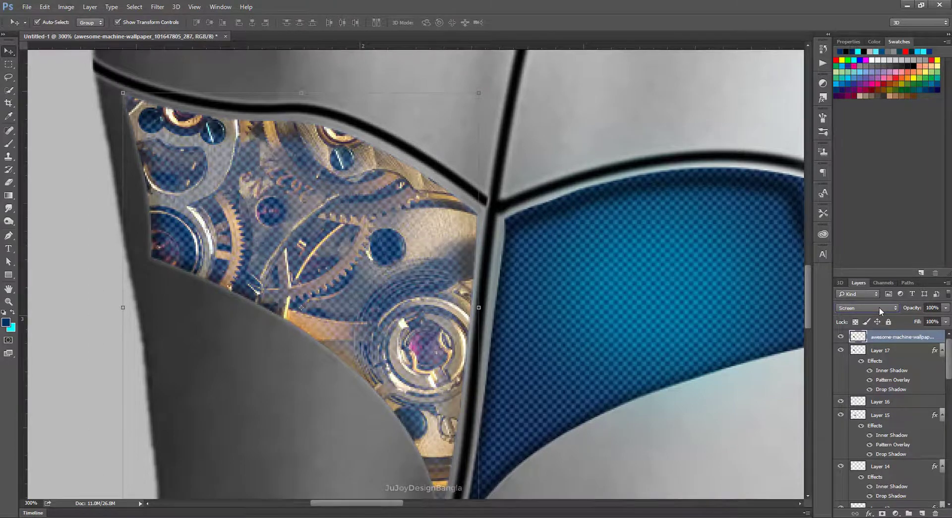
{"action": "scroll", "coordinate": [880, 308], "scroll_direction": "down", "scroll_amount": 1}
{"action": "scroll", "coordinate": [879, 307], "scroll_direction": "down", "scroll_amount": 1}
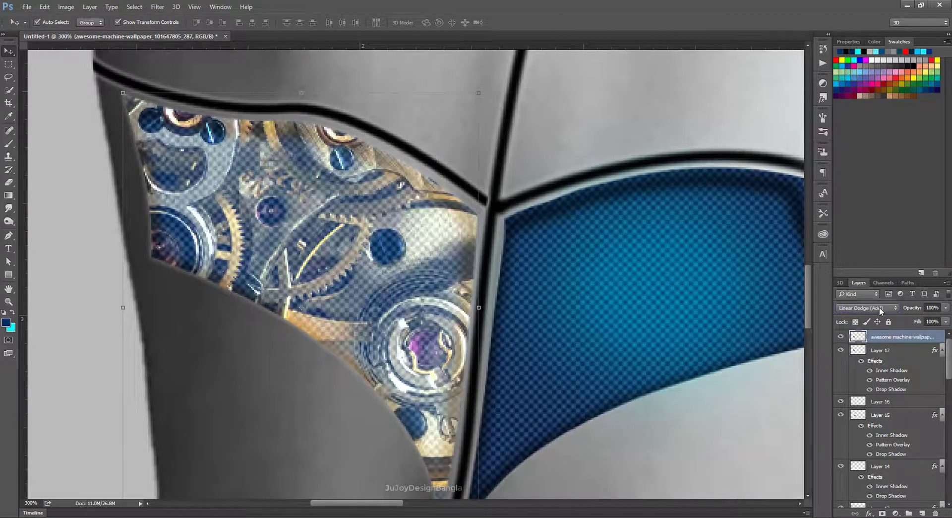
{"action": "left_click", "coordinate": [880, 307]}
{"action": "left_click", "coordinate": [873, 410]}
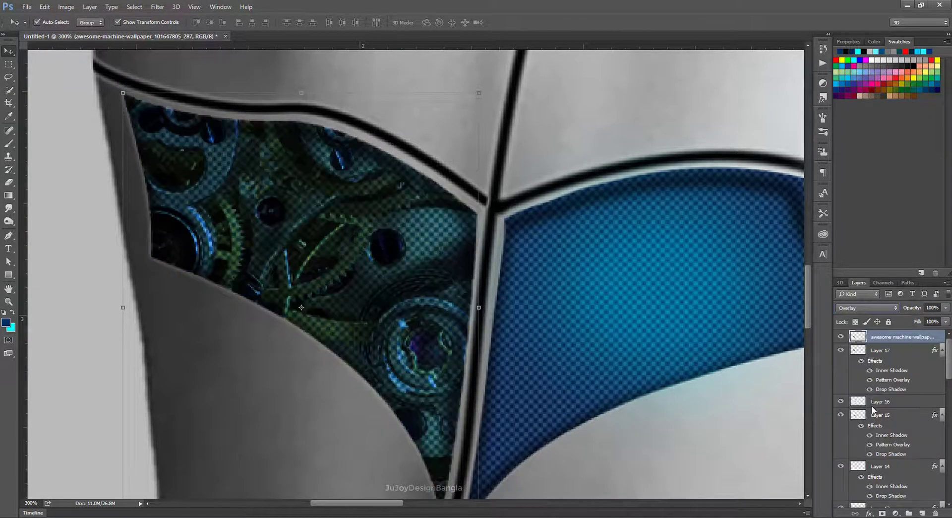
Try Screen, Multiply and Vivid Light blending on the gears, returning to Multiply.
{"action": "left_click", "coordinate": [880, 308]}
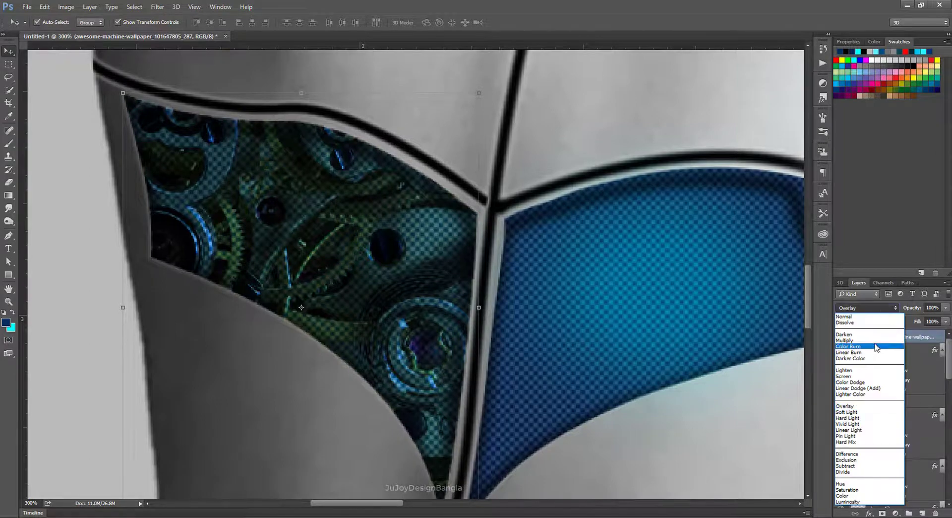
{"action": "left_click", "coordinate": [865, 377]}
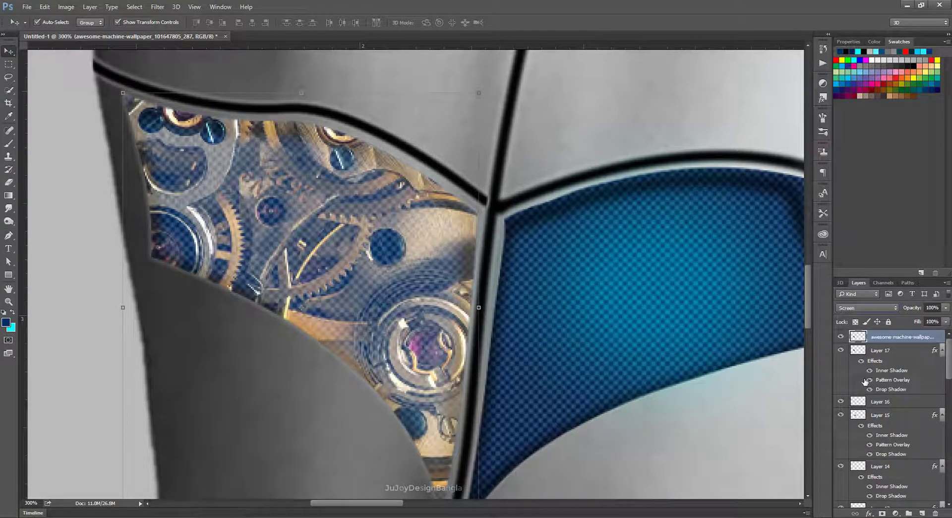
{"action": "left_click", "coordinate": [877, 308]}
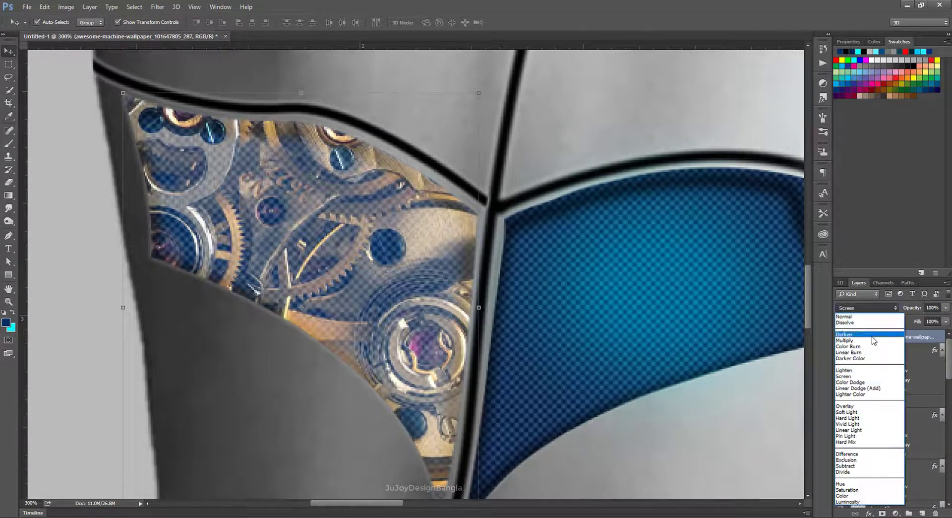
{"action": "left_click", "coordinate": [873, 340]}
{"action": "left_click", "coordinate": [873, 308]}
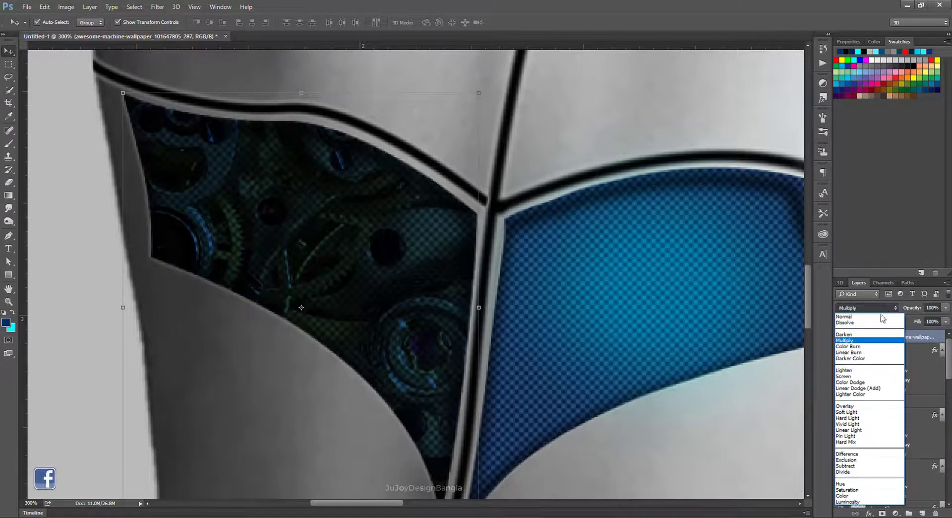
{"action": "left_click", "coordinate": [871, 421]}
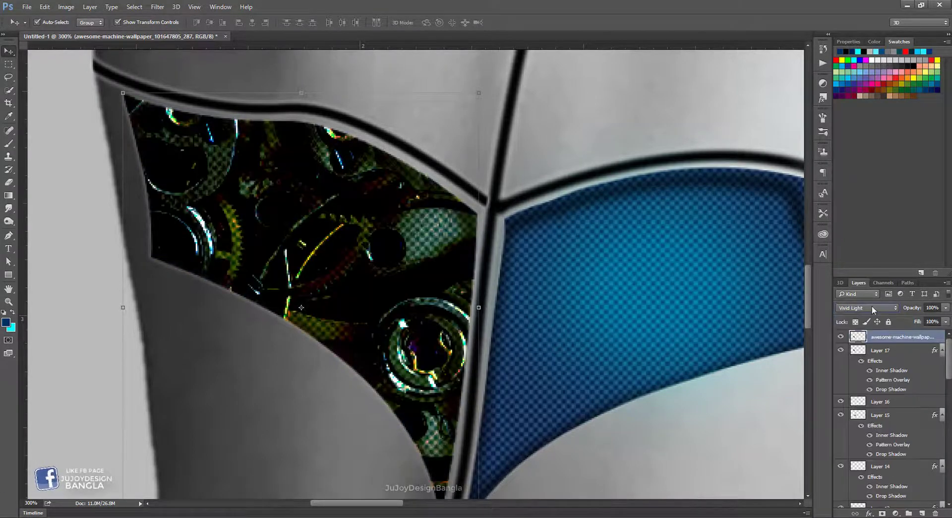
{"action": "scroll", "coordinate": [872, 305], "scroll_direction": "down", "scroll_amount": 1}
{"action": "scroll", "coordinate": [872, 305], "scroll_direction": "down", "scroll_amount": 1}
{"action": "scroll", "coordinate": [872, 306], "scroll_direction": "down", "scroll_amount": 1}
{"action": "scroll", "coordinate": [872, 306], "scroll_direction": "down", "scroll_amount": 1}
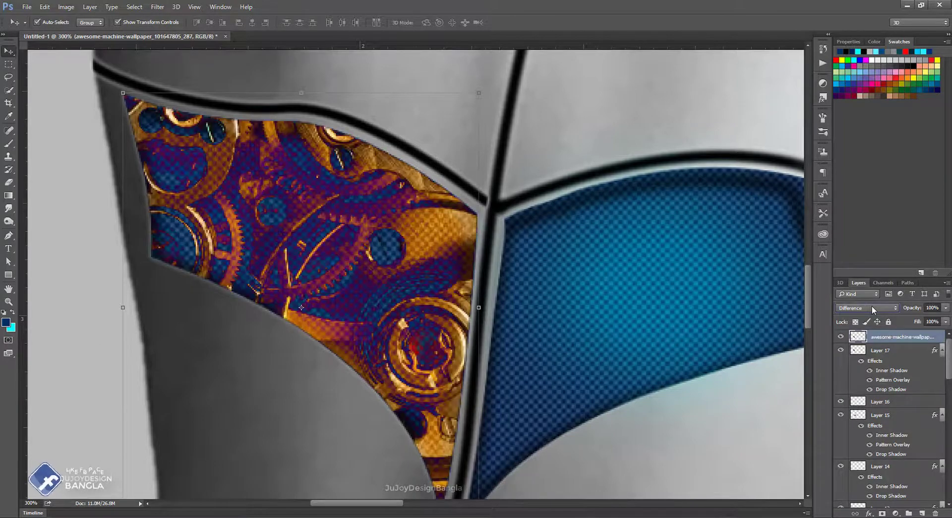
{"action": "left_click", "coordinate": [872, 305]}
{"action": "left_click", "coordinate": [868, 343]}
Settle the gear layer on Soft Light blending after Screen and tweak its opacity.
{"action": "left_click", "coordinate": [870, 308]}
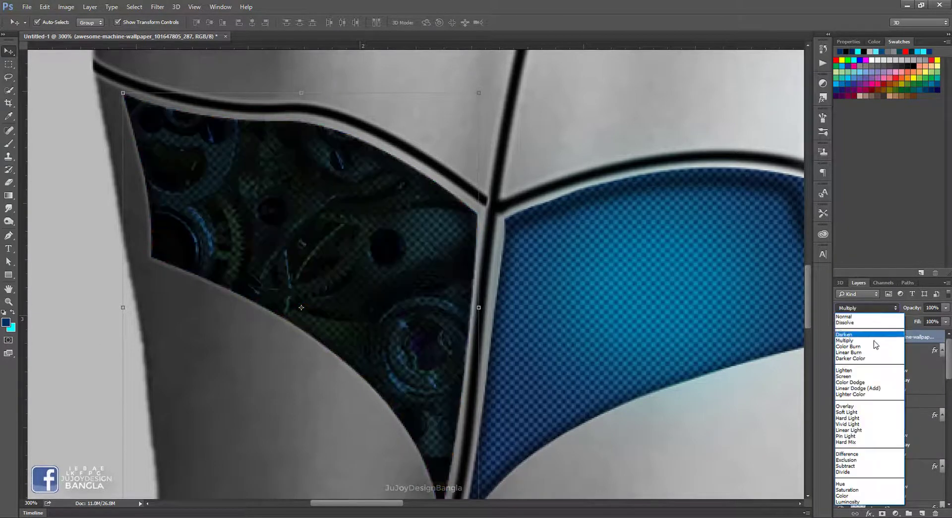
{"action": "left_click", "coordinate": [871, 376]}
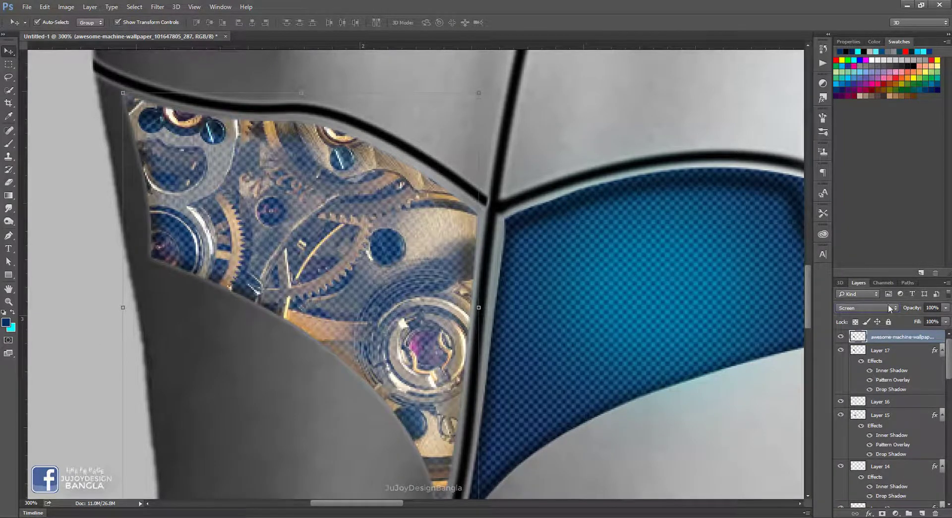
{"action": "left_click", "coordinate": [868, 307]}
{"action": "left_click", "coordinate": [865, 411]}
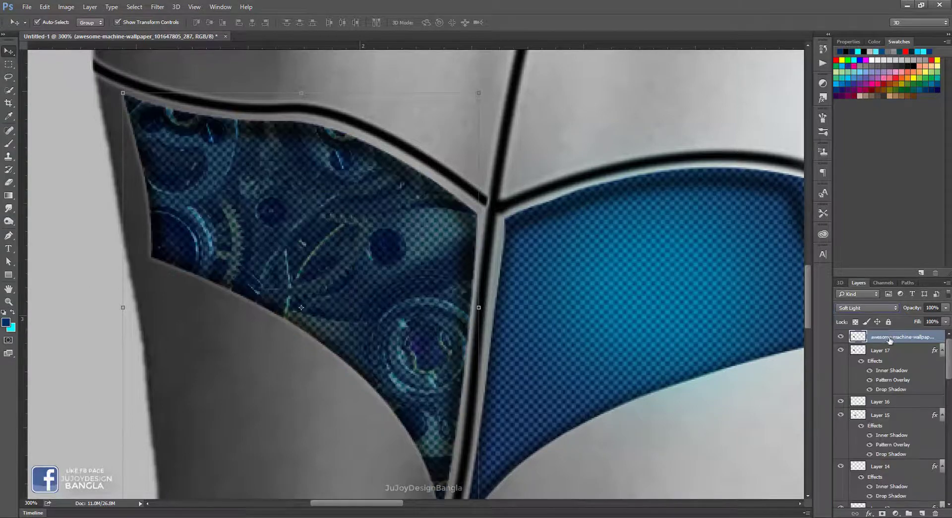
{"action": "mouse_move", "coordinate": [915, 308]}
{"action": "left_mouse_down"}
{"action": "mouse_move", "coordinate": [906, 309]}
{"action": "mouse_move", "coordinate": [927, 333]}
{"action": "left_mouse_up"}
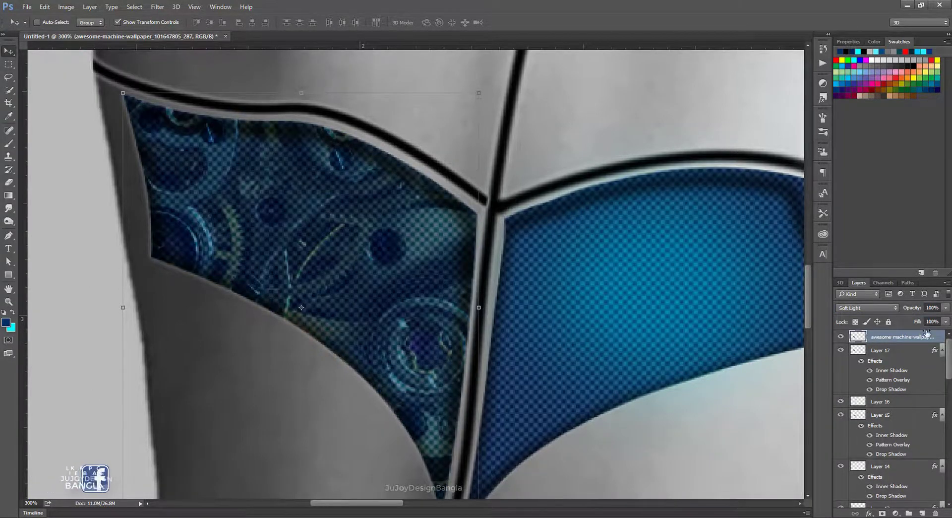
{"action": "key", "text": "ctrl+minus"}
{"action": "key", "text": "ctrl+minus"}
Add a Hue/Saturation adjustment layer and clip it to the gear image.
{"action": "key", "text": "m"}
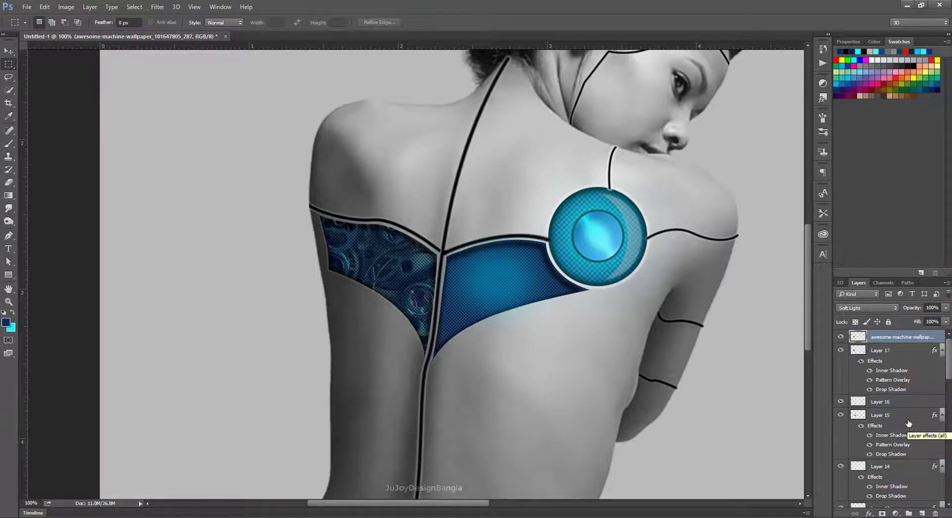
{"action": "left_click", "coordinate": [896, 514]}
{"action": "left_click", "coordinate": [899, 391]}
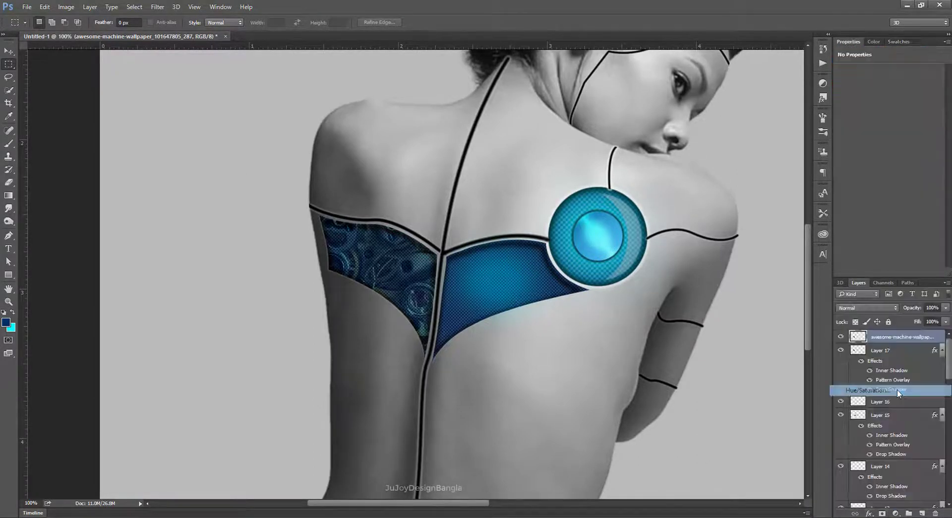
{"action": "left_click_drag", "start_coordinate": [889, 108], "coordinate": [896, 108]}
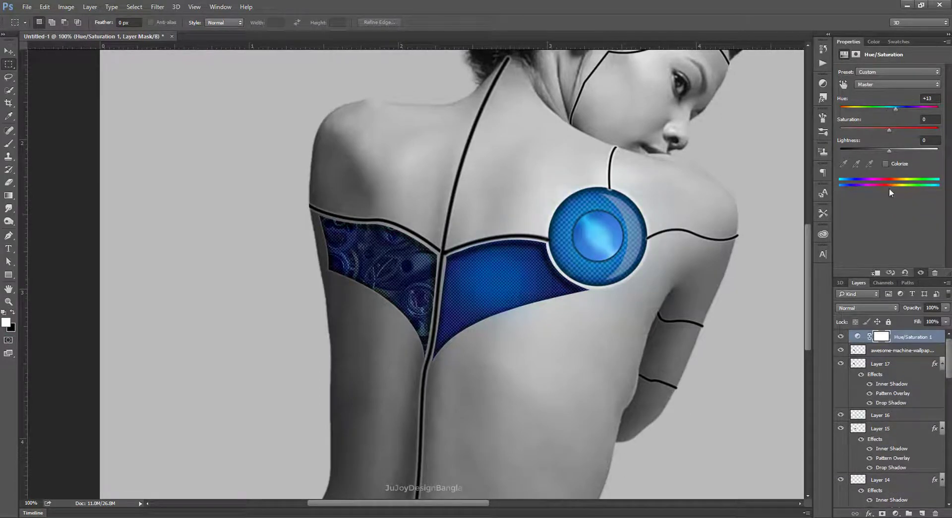
{"action": "right_click", "coordinate": [921, 337]}
{"action": "left_click", "coordinate": [823, 245]}
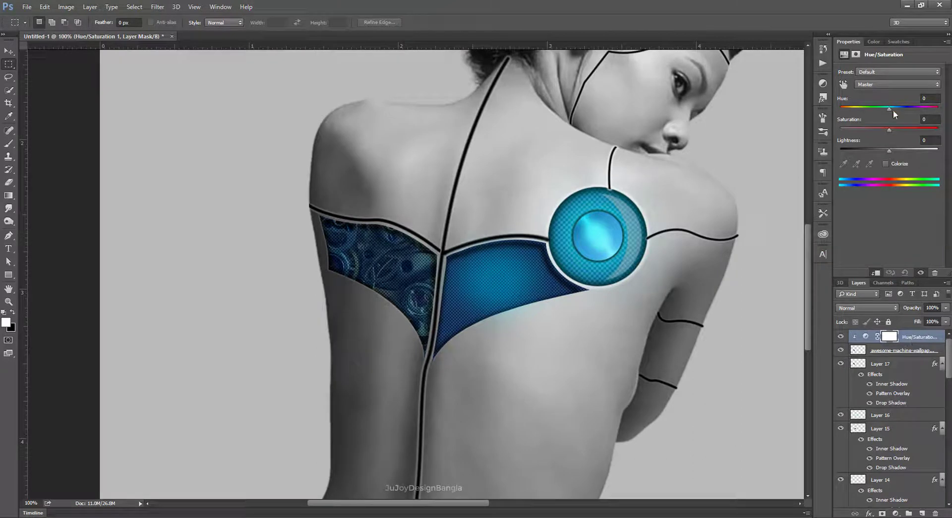
Set Hue +143, Saturation +13, Lightness -2, then toggle Layer 15 to compare.
{"action": "left_click_drag", "start_coordinate": [893, 109], "coordinate": [941, 116]}
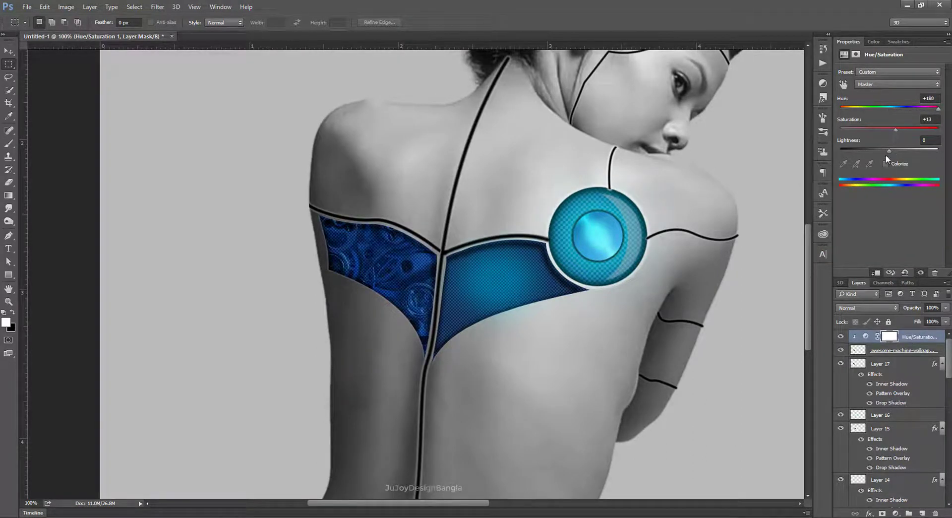
{"action": "mouse_move", "coordinate": [886, 156]}
{"action": "left_mouse_down"}
{"action": "mouse_move", "coordinate": [903, 151]}
{"action": "mouse_move", "coordinate": [889, 157]}
{"action": "left_mouse_up"}
{"action": "left_click_drag", "start_coordinate": [939, 110], "coordinate": [934, 114]}
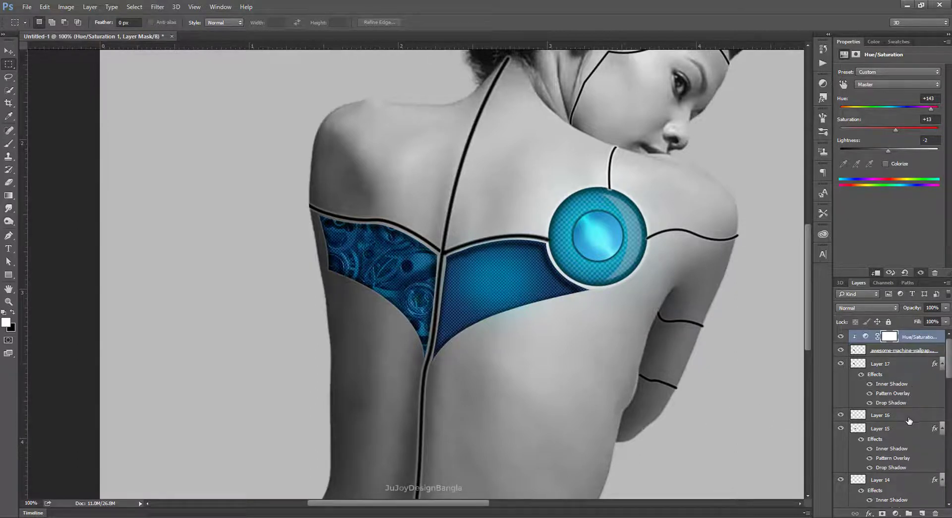
{"action": "left_click", "coordinate": [841, 429]}
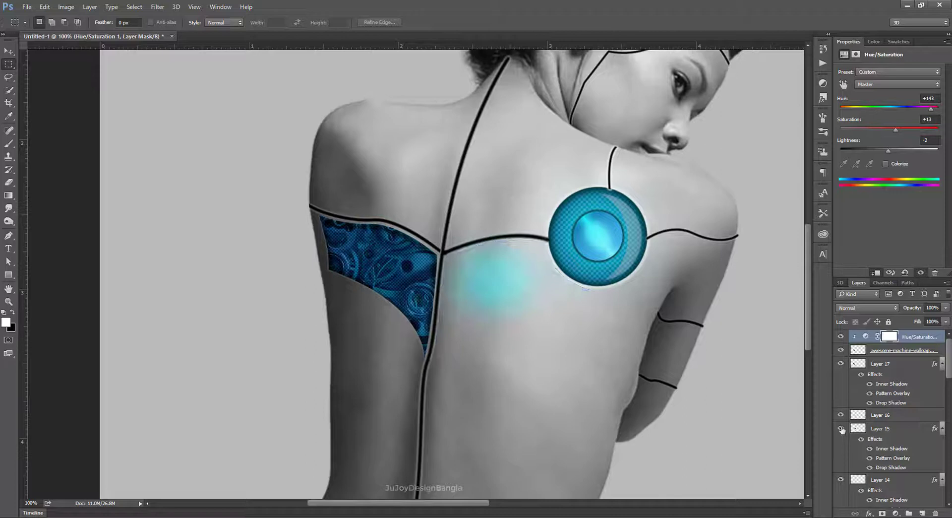
{"action": "left_click", "coordinate": [902, 430]}
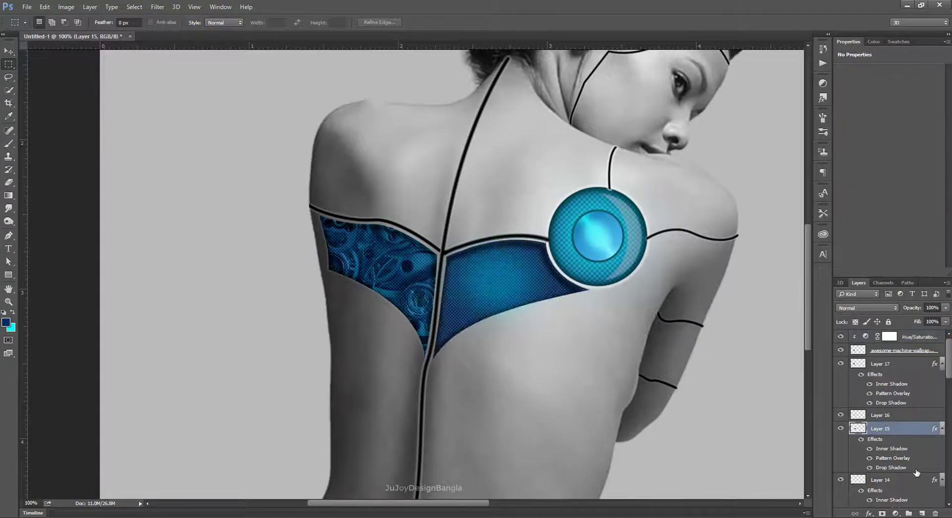
Place another copy of the gear image, shrunk and positioned over the back.
{"action": "left_click", "coordinate": [899, 352]}
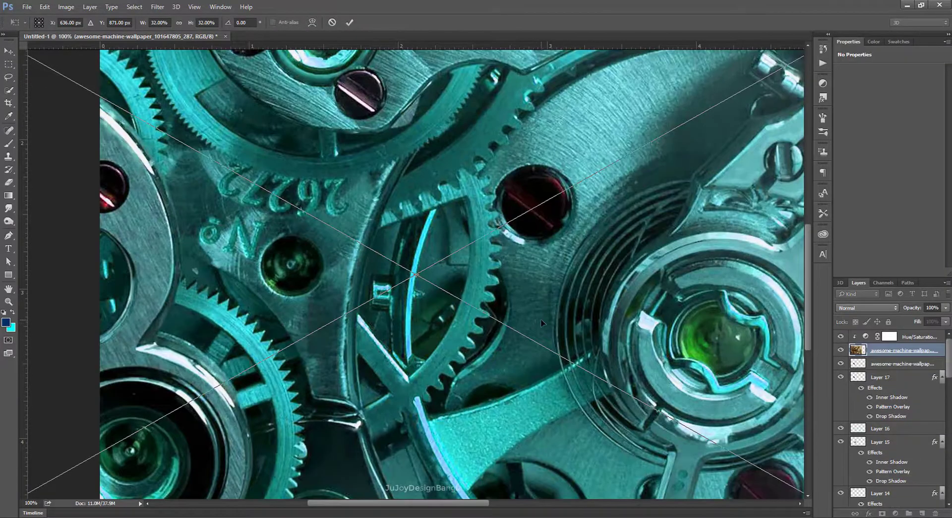
{"action": "key", "text": "ctrl+minus"}
{"action": "key", "text": "ctrl+minus"}
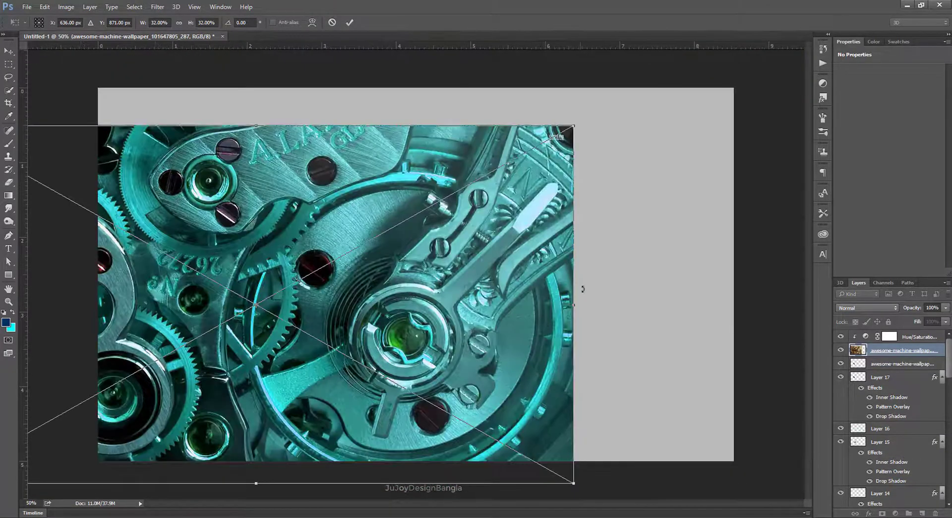
{"action": "mouse_move", "coordinate": [574, 304]}
{"action": "left_mouse_down"}
{"action": "mouse_move", "coordinate": [313, 303]}
{"action": "mouse_move", "coordinate": [438, 270]}
{"action": "mouse_move", "coordinate": [429, 252]}
{"action": "mouse_move", "coordinate": [410, 283]}
{"action": "mouse_move", "coordinate": [426, 315]}
{"action": "mouse_move", "coordinate": [479, 302]}
{"action": "left_mouse_up"}
{"action": "key", "text": "ctrl+plus"}
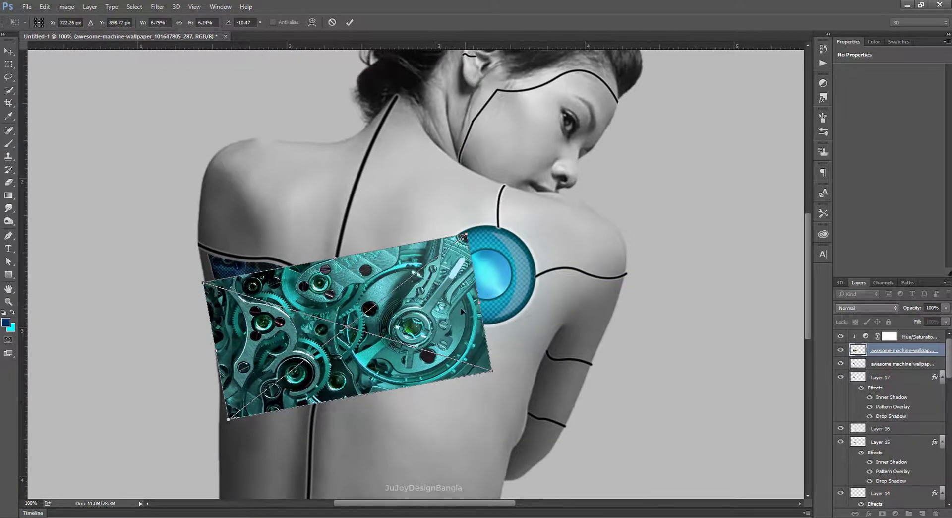
{"action": "key", "text": "Return"}
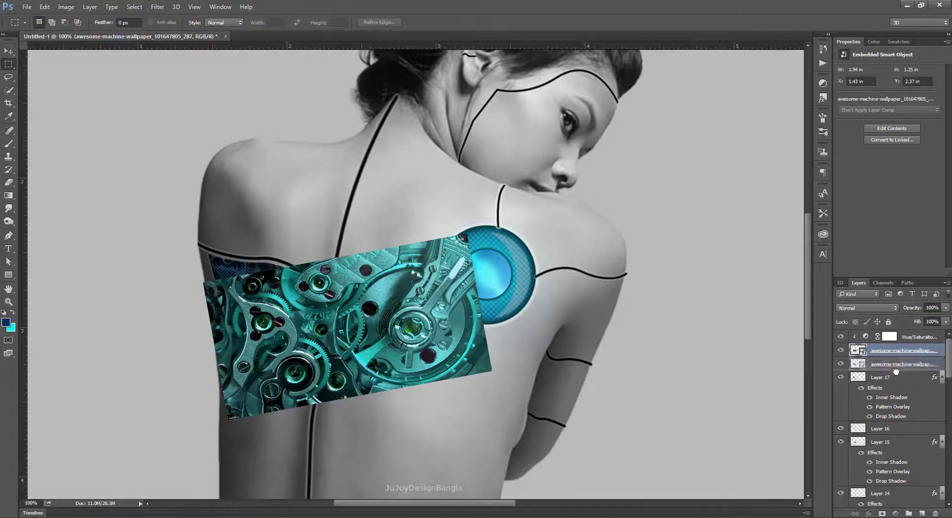
Restack the new gear layer down toward Layer 16, toggling its visibility to compare.
{"action": "mouse_move", "coordinate": [903, 351]}
{"action": "left_mouse_down"}
{"action": "mouse_move", "coordinate": [895, 416]}
{"action": "mouse_move", "coordinate": [839, 430]}
{"action": "left_mouse_up"}
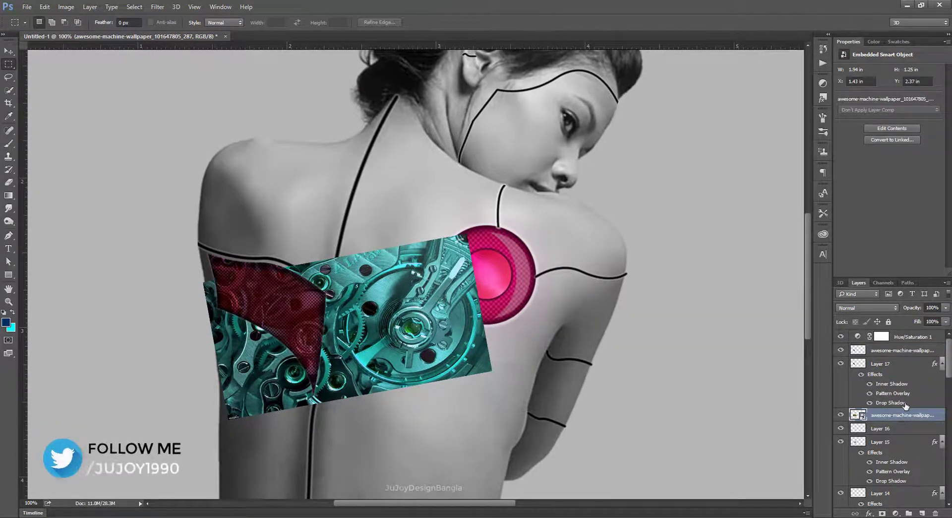
{"action": "left_click_drag", "start_coordinate": [909, 416], "coordinate": [900, 346]}
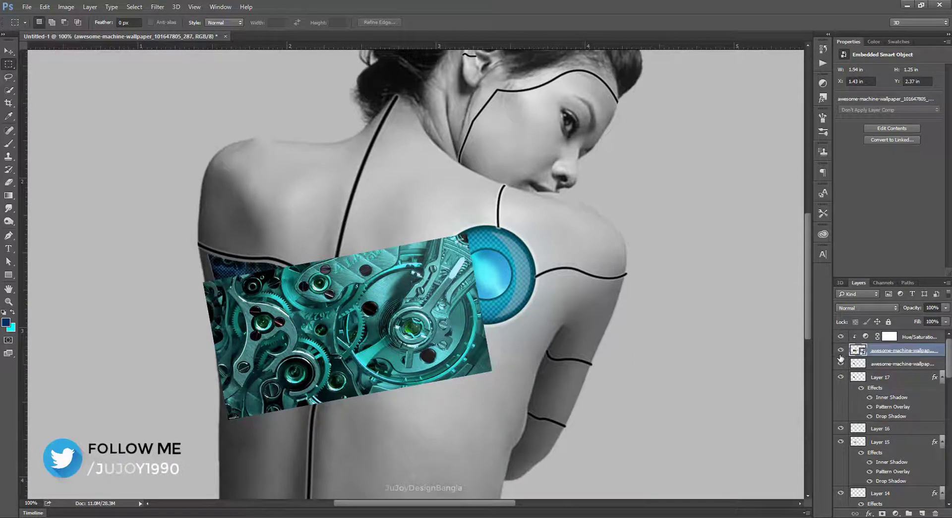
{"action": "left_click", "coordinate": [840, 350]}
{"action": "left_click", "coordinate": [841, 441]}
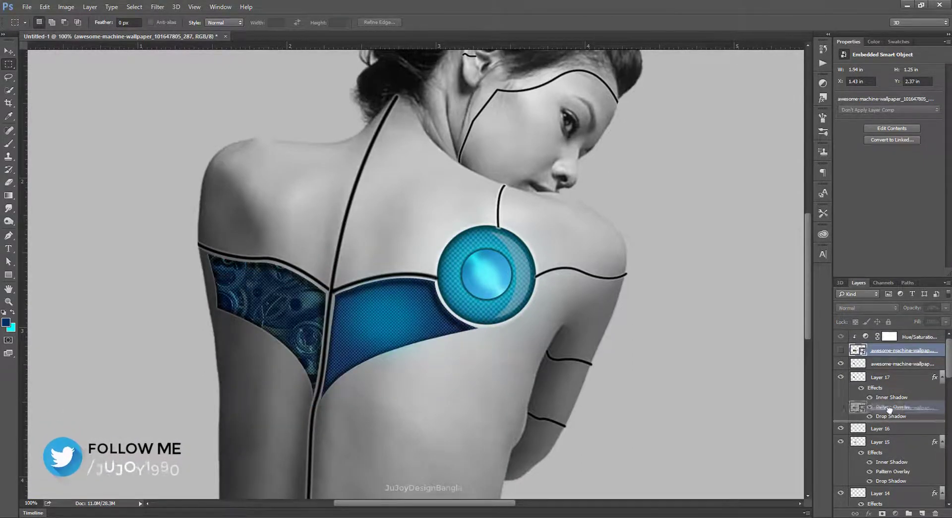
{"action": "left_click_drag", "start_coordinate": [892, 352], "coordinate": [888, 435]}
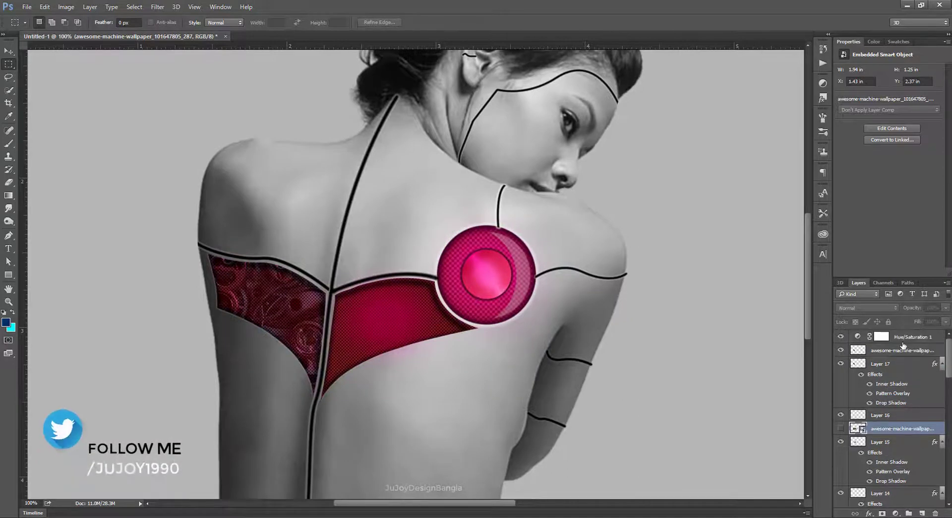
Clip Hue/Saturation 1 to its layer and clip the gear copy into Layer 15's panel.
{"action": "left_click", "coordinate": [924, 339]}
{"action": "right_click", "coordinate": [923, 339]}
{"action": "left_click", "coordinate": [844, 249]}
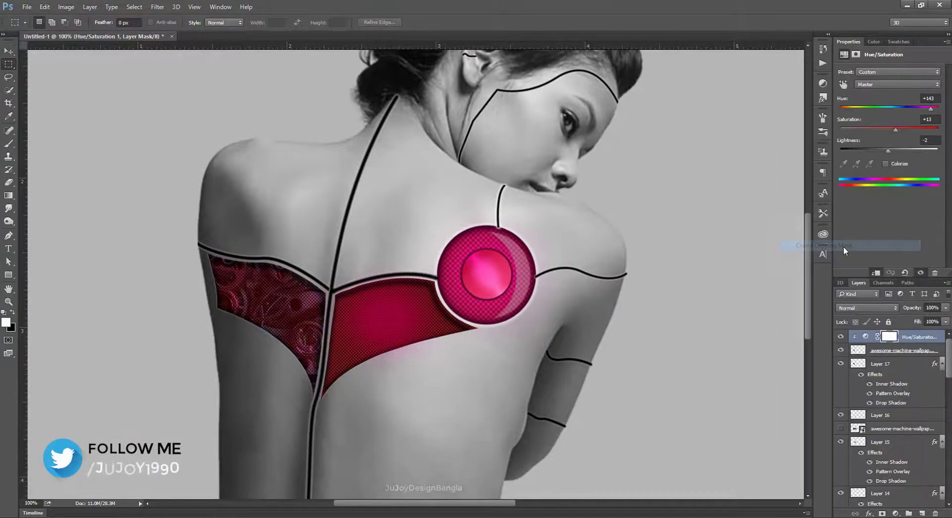
{"action": "left_click", "coordinate": [840, 428]}
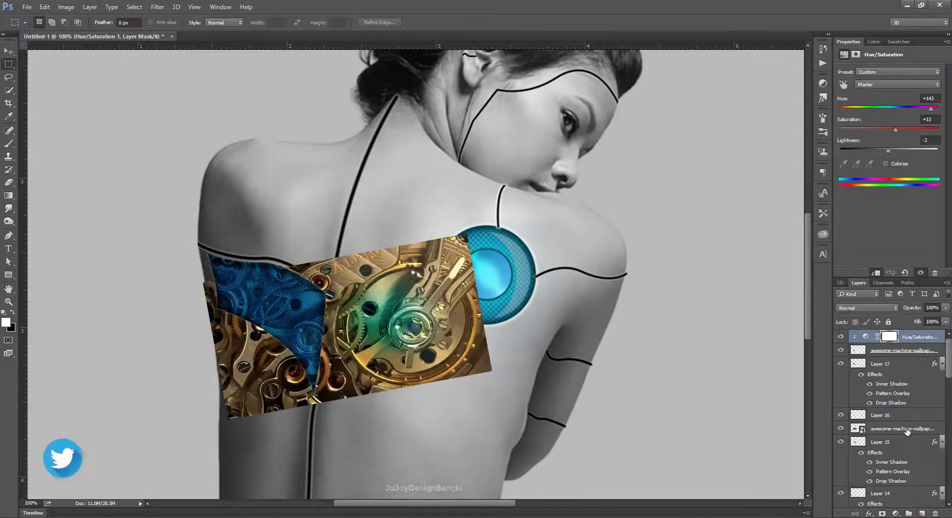
{"action": "left_click", "coordinate": [908, 432]}
{"action": "right_click", "coordinate": [907, 431]}
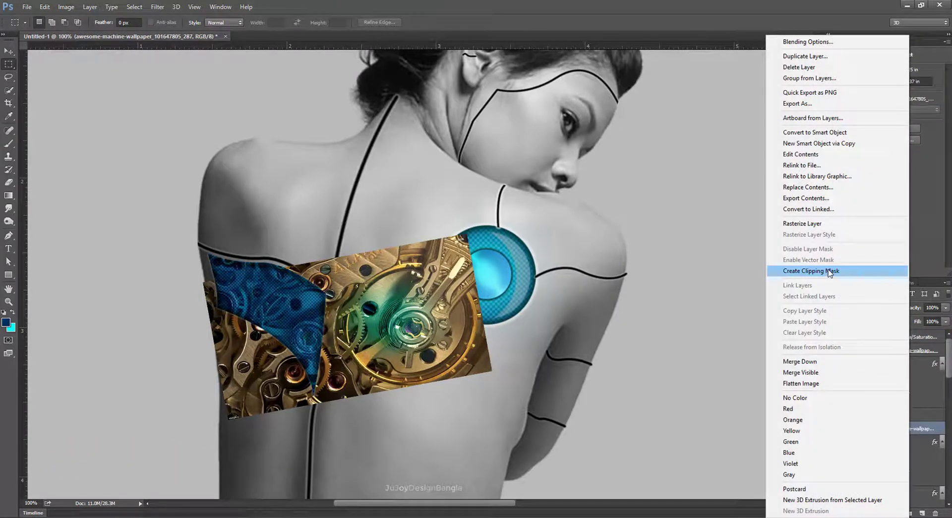
{"action": "left_click", "coordinate": [838, 270]}
{"action": "right_click", "coordinate": [912, 392]}
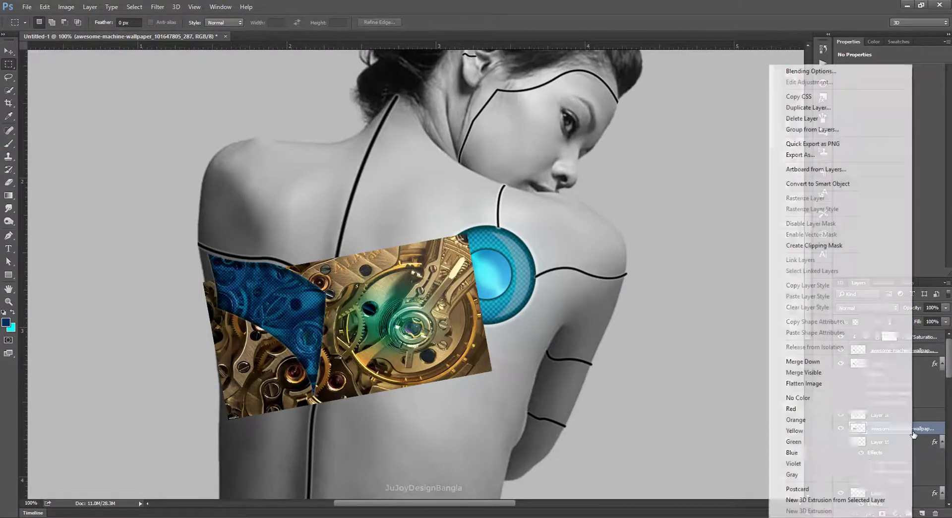
{"action": "left_click", "coordinate": [841, 246]}
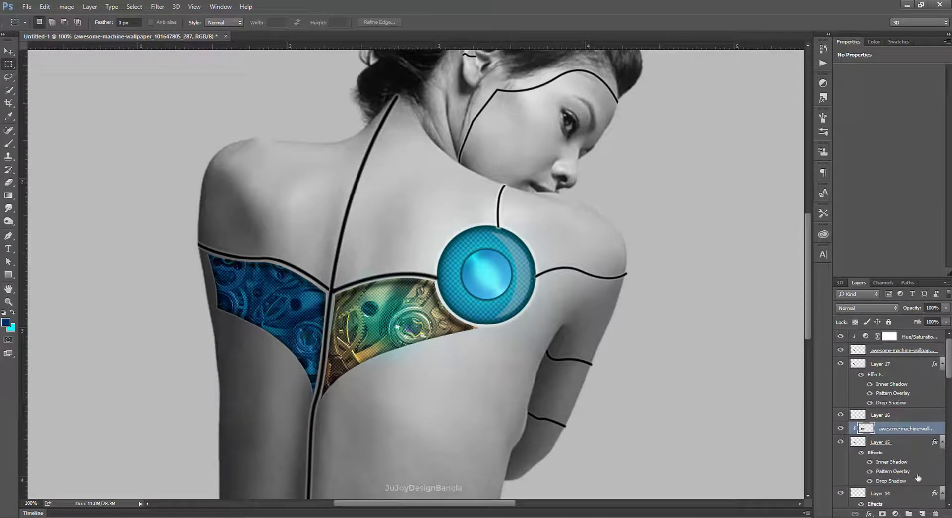
Add Hue/Saturation 2 above the gear layer, clip it, and shift the hue toward blue.
{"action": "left_click", "coordinate": [896, 513]}
{"action": "left_click", "coordinate": [804, 417]}
{"action": "left_click_drag", "start_coordinate": [903, 428], "coordinate": [901, 397]}
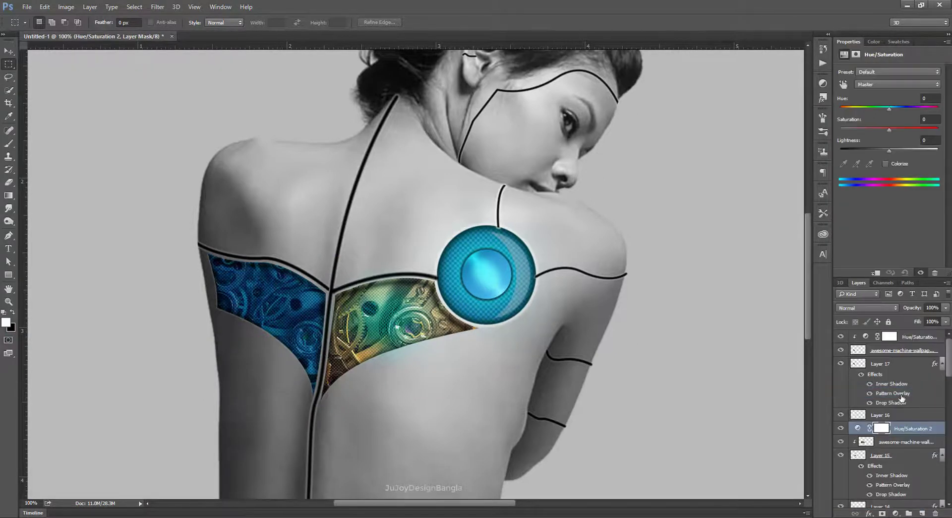
{"action": "right_click", "coordinate": [920, 429]}
{"action": "left_click", "coordinate": [848, 244]}
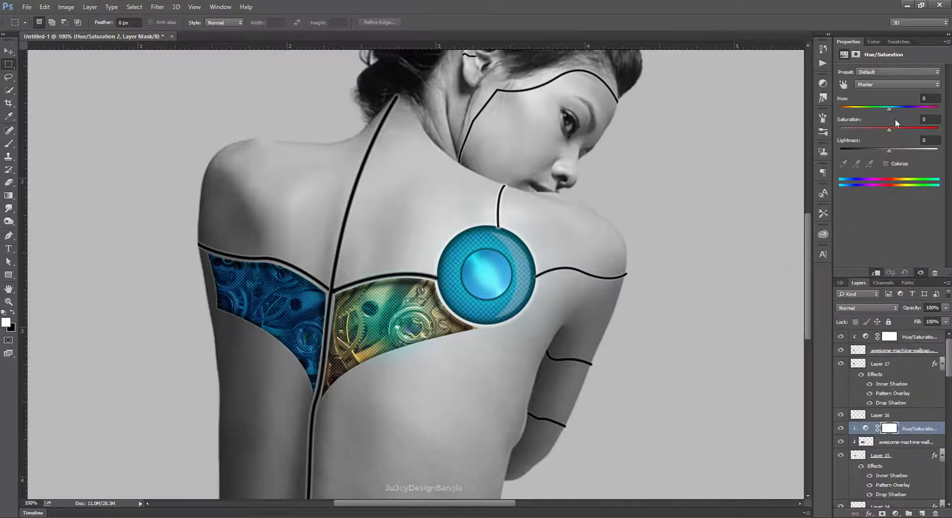
{"action": "left_click_drag", "start_coordinate": [898, 108], "coordinate": [949, 114]}
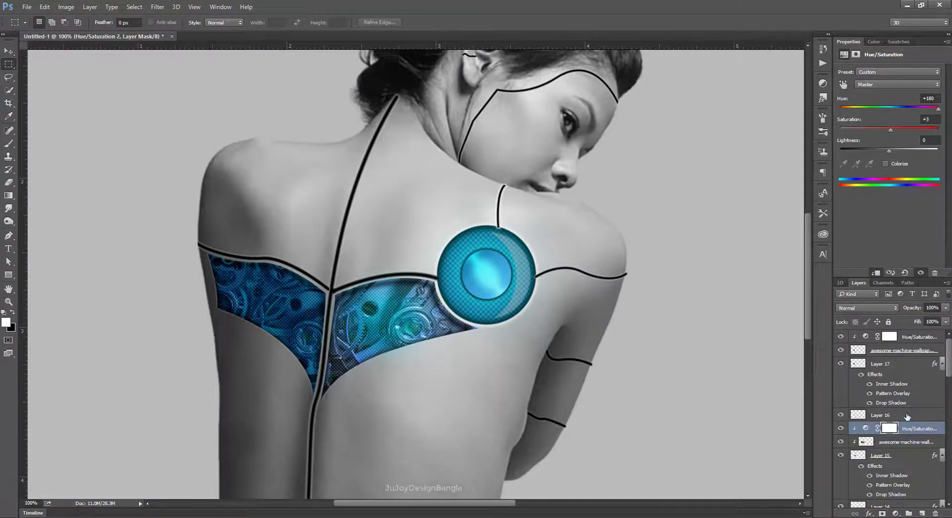
Delete Layer 16 and tune the gears to Hue +145, Saturation +67, Lightness -31.
{"action": "left_click", "coordinate": [880, 415]}
{"action": "key", "text": "Delete"}
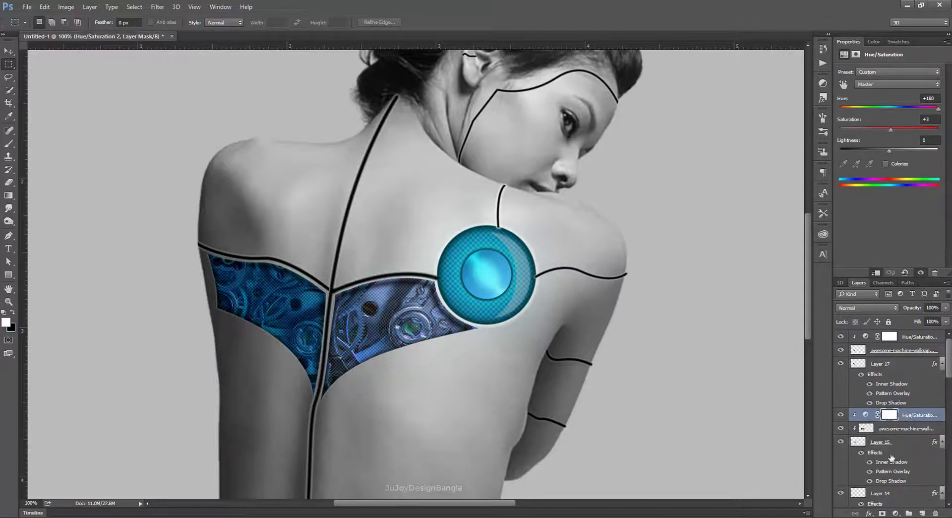
{"action": "left_click", "coordinate": [907, 430]}
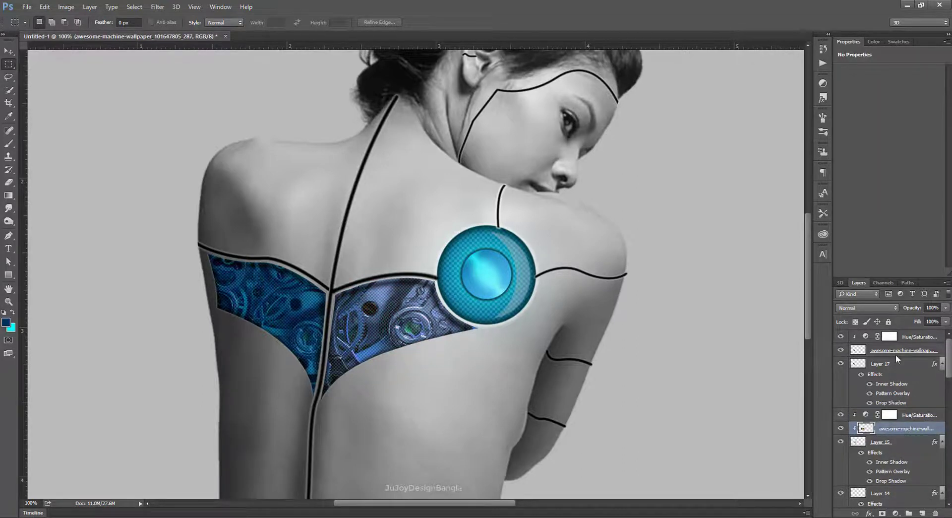
{"action": "left_click", "coordinate": [867, 415]}
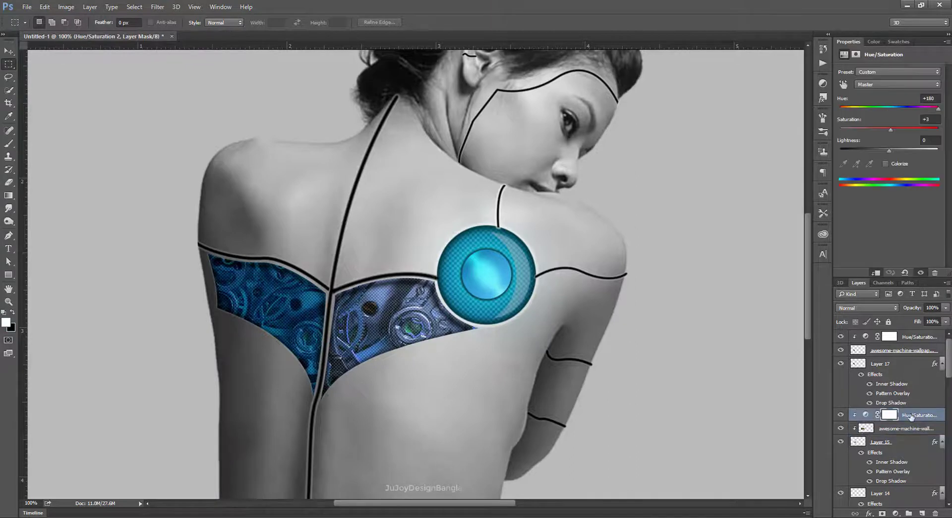
{"action": "mouse_move", "coordinate": [875, 130]}
{"action": "left_mouse_down"}
{"action": "mouse_move", "coordinate": [939, 130]}
{"action": "mouse_move", "coordinate": [937, 114]}
{"action": "left_mouse_up"}
{"action": "left_click_drag", "start_coordinate": [890, 149], "coordinate": [870, 157]}
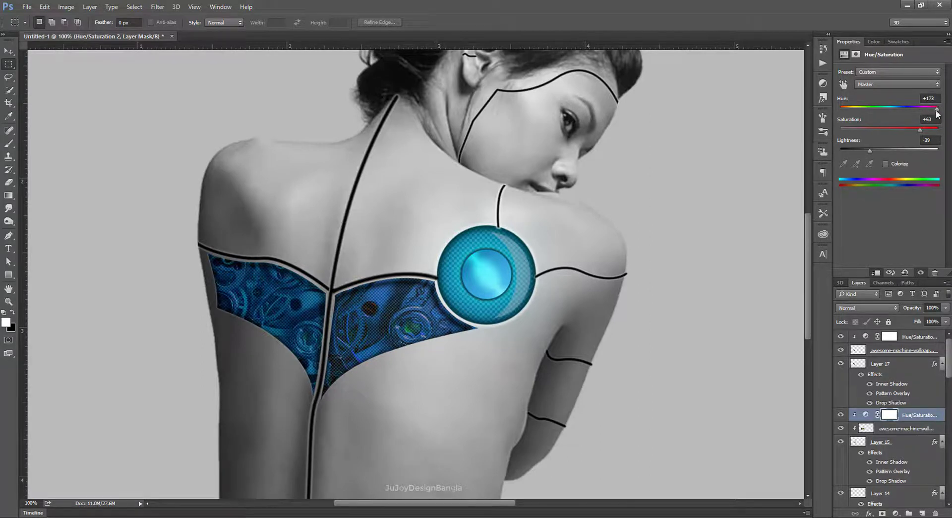
{"action": "left_click_drag", "start_coordinate": [938, 109], "coordinate": [926, 136]}
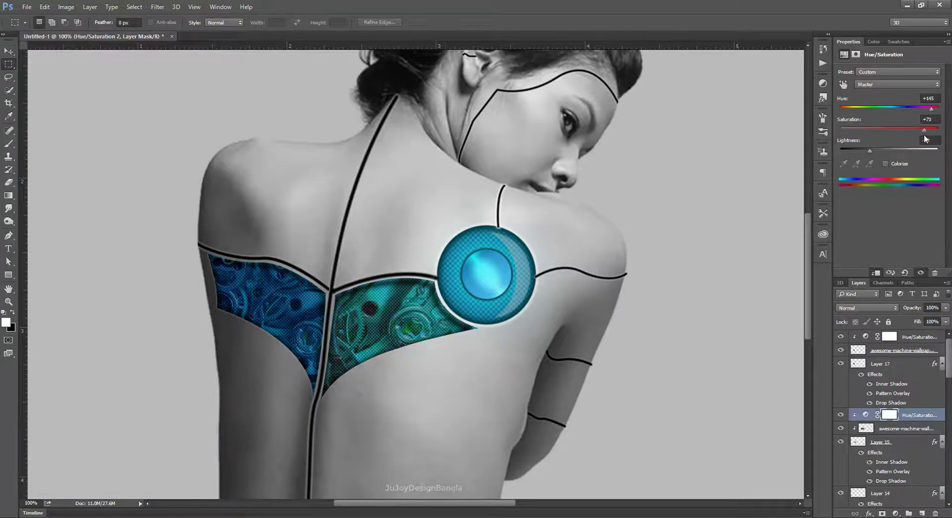
{"action": "left_click_drag", "start_coordinate": [870, 151], "coordinate": [877, 151]}
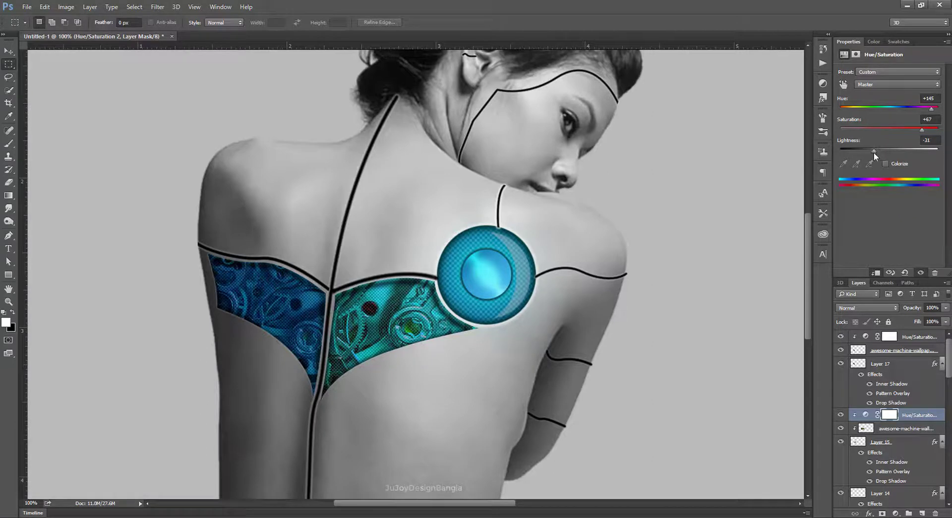
Raise the left back panel's saturation and shift its hue toward blue on Hue/Saturation 1.
{"action": "left_click", "coordinate": [867, 337]}
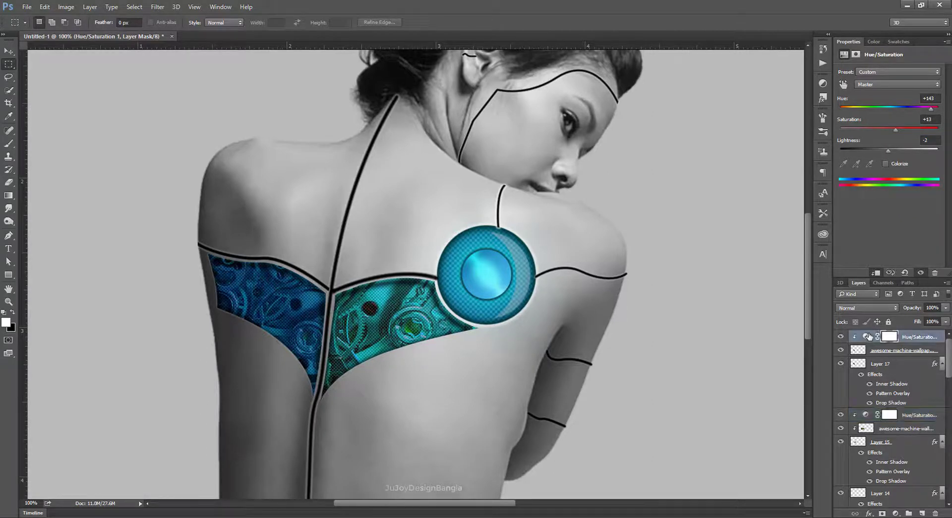
{"action": "left_click_drag", "start_coordinate": [931, 109], "coordinate": [937, 112]}
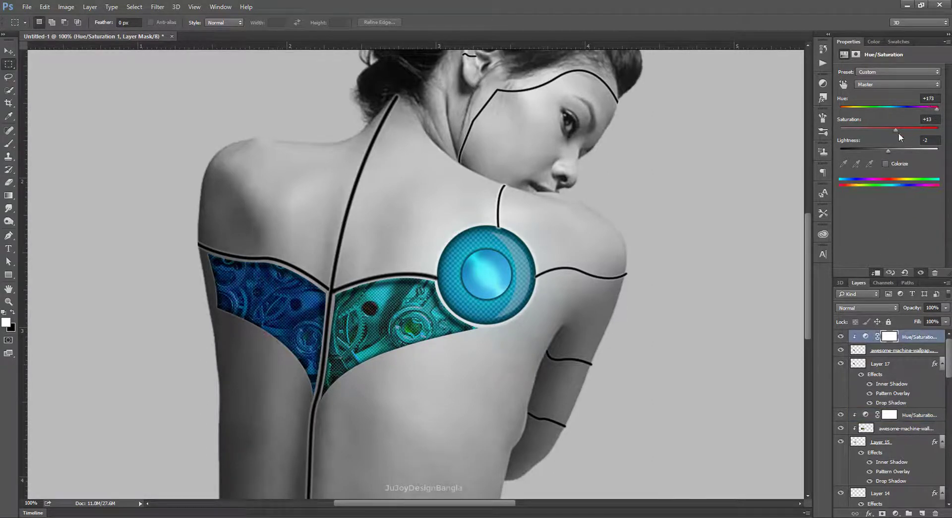
{"action": "left_click", "coordinate": [912, 129]}
{"action": "mouse_move", "coordinate": [889, 150]}
{"action": "left_mouse_down"}
{"action": "mouse_move", "coordinate": [921, 150]}
{"action": "mouse_move", "coordinate": [891, 160]}
{"action": "mouse_move", "coordinate": [929, 125]}
{"action": "mouse_move", "coordinate": [912, 115]}
{"action": "mouse_move", "coordinate": [930, 120]}
{"action": "left_mouse_up"}
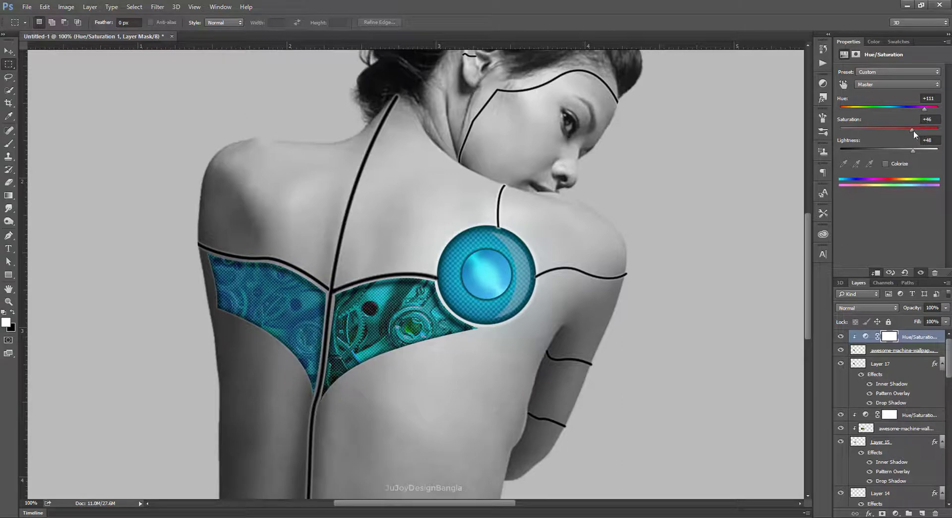
{"action": "mouse_move", "coordinate": [887, 132]}
{"action": "left_mouse_down"}
{"action": "mouse_move", "coordinate": [925, 135]}
{"action": "mouse_move", "coordinate": [901, 151]}
{"action": "mouse_move", "coordinate": [920, 131]}
{"action": "left_mouse_up"}
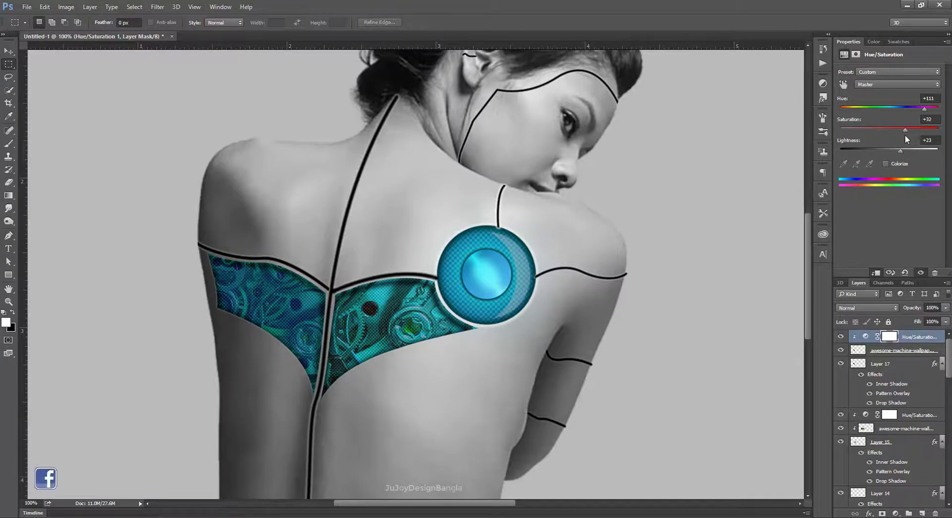
{"action": "left_click_drag", "start_coordinate": [926, 108], "coordinate": [933, 109]}
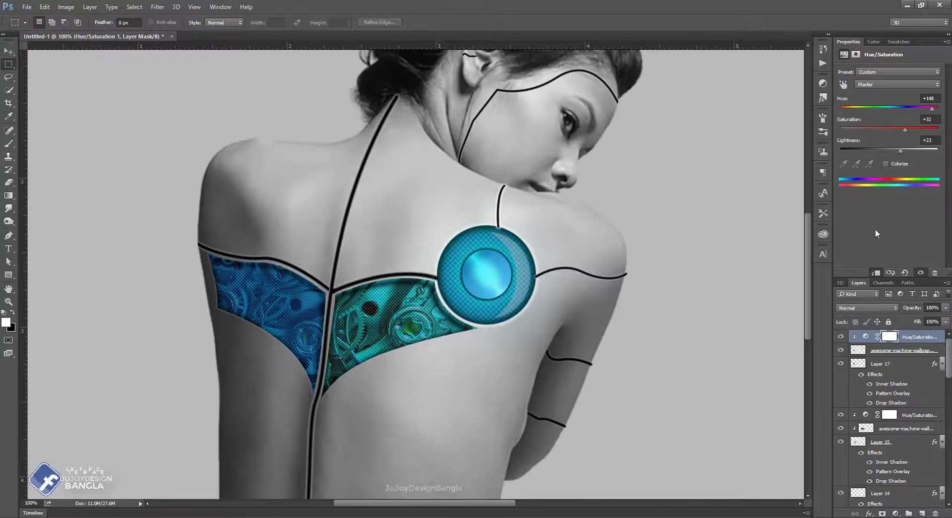
Make the gear panel bluer on Hue/Saturation 2, then retune layer 1 to Hue +133, Saturation +61, Lightness +23.
{"action": "left_click", "coordinate": [865, 416]}
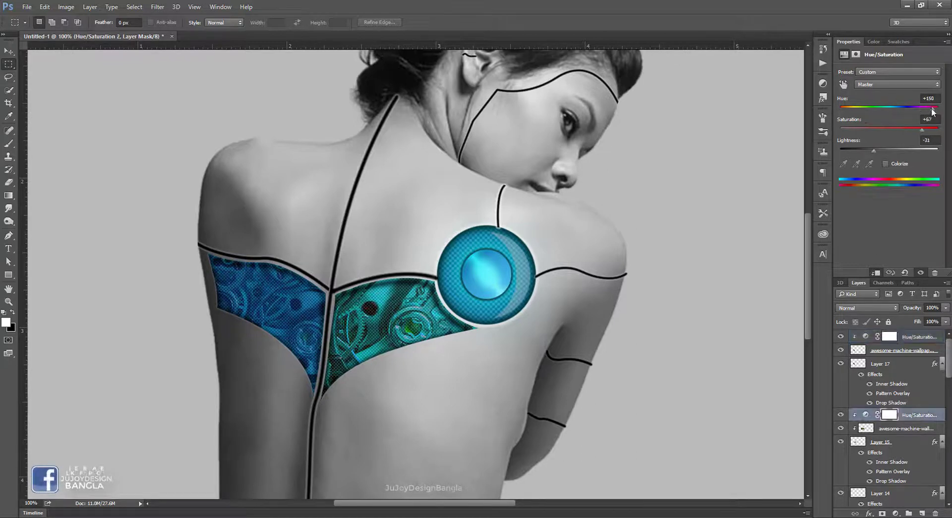
{"action": "left_click_drag", "start_coordinate": [935, 109], "coordinate": [936, 109]}
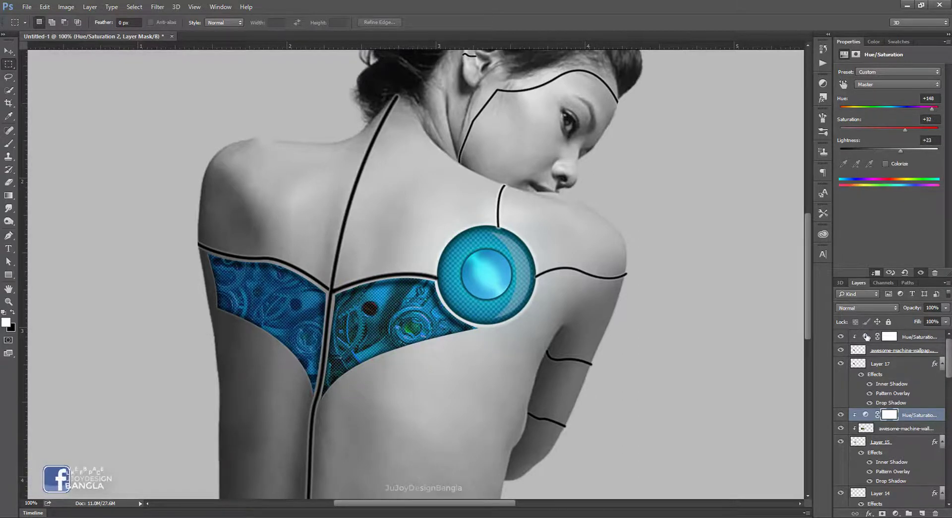
{"action": "left_click", "coordinate": [903, 337]}
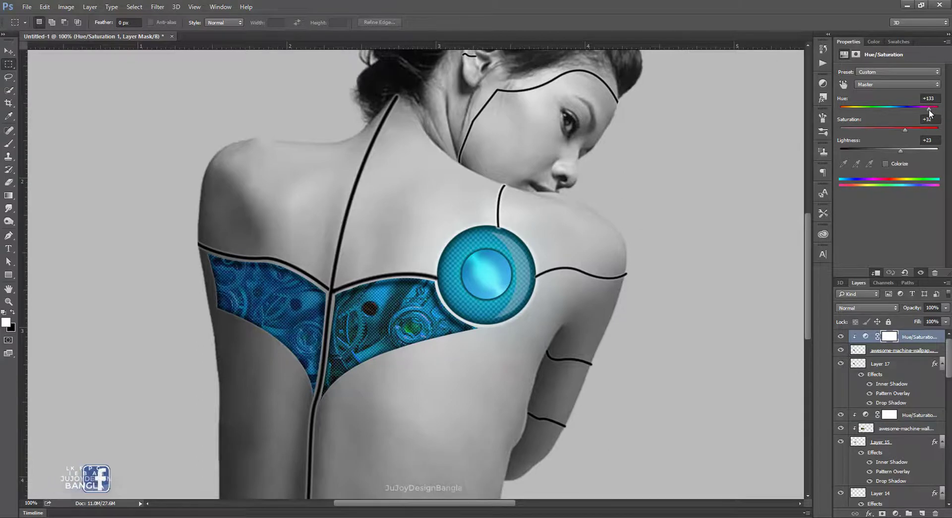
{"action": "left_click", "coordinate": [908, 414]}
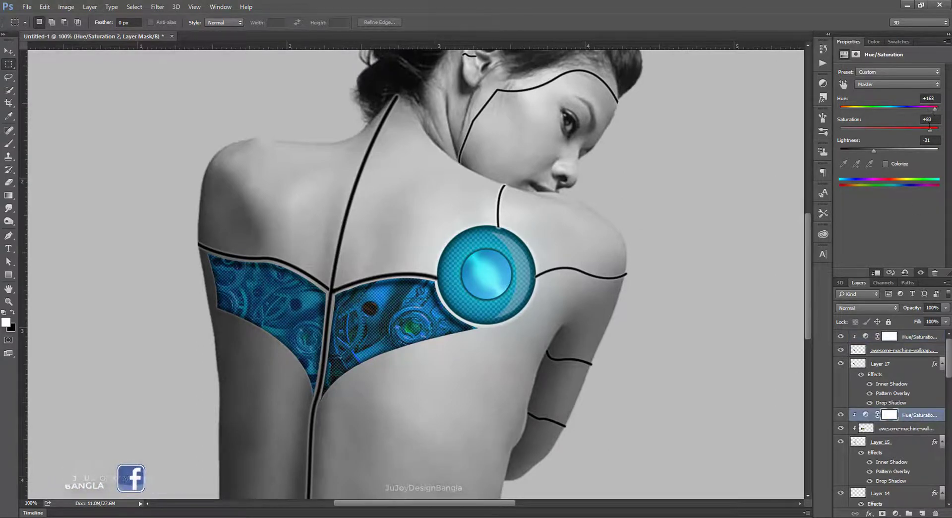
{"action": "left_click", "coordinate": [865, 337]}
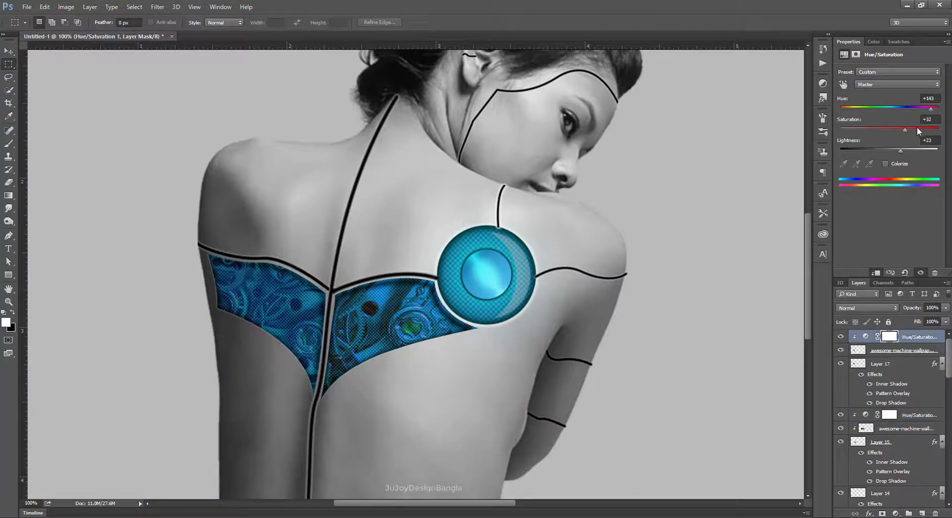
{"action": "left_click_drag", "start_coordinate": [919, 129], "coordinate": [932, 110]}
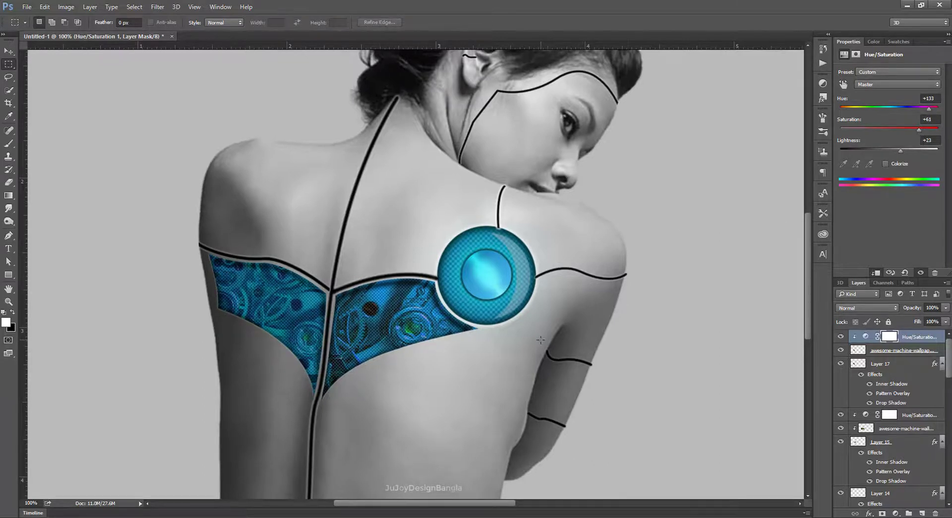
{"action": "key", "text": "ctrl+minus"}
Add a new empty layer and select the right gear panel's shape.
{"action": "key", "text": "ctrl+plus"}
{"action": "key", "text": "ctrl+plus"}
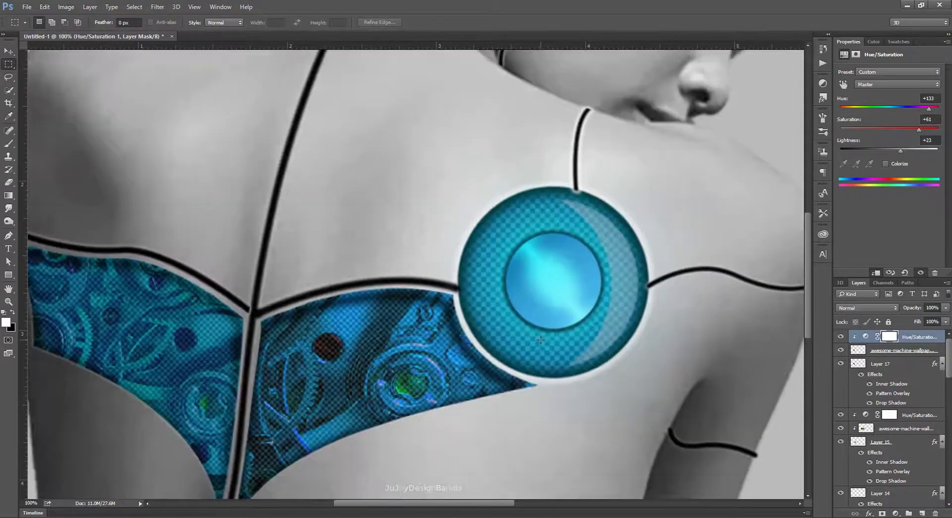
{"action": "left_click_drag", "start_coordinate": [300, 397], "coordinate": [506, 256]}
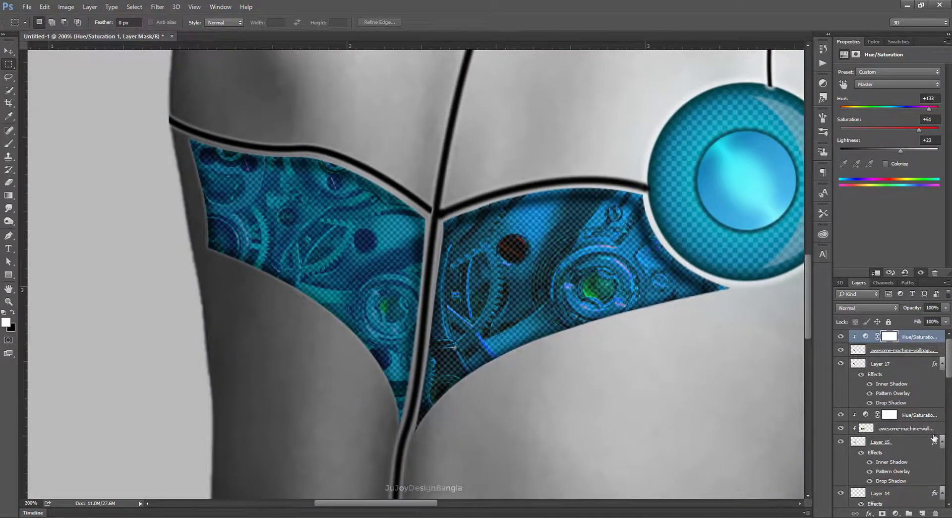
{"action": "left_click", "coordinate": [924, 513]}
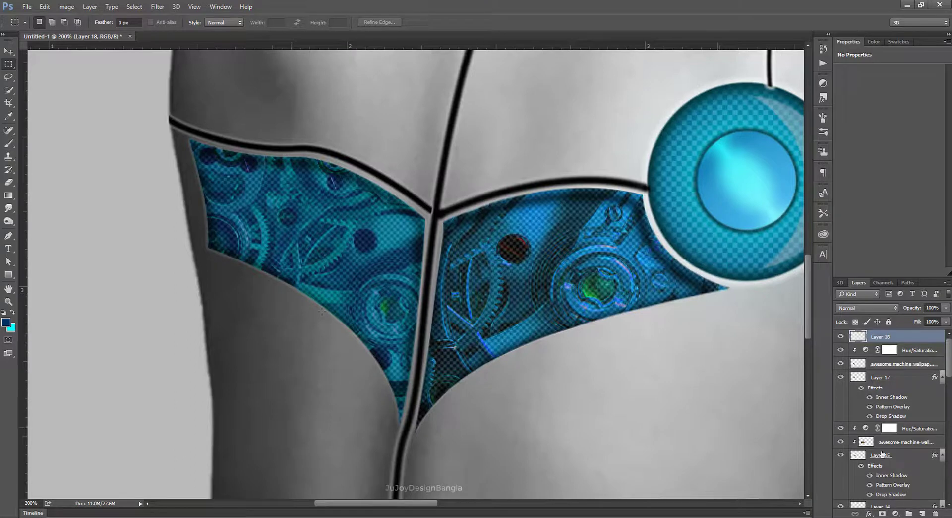
{"action": "left_click", "coordinate": [860, 456], "text": "ctrl"}
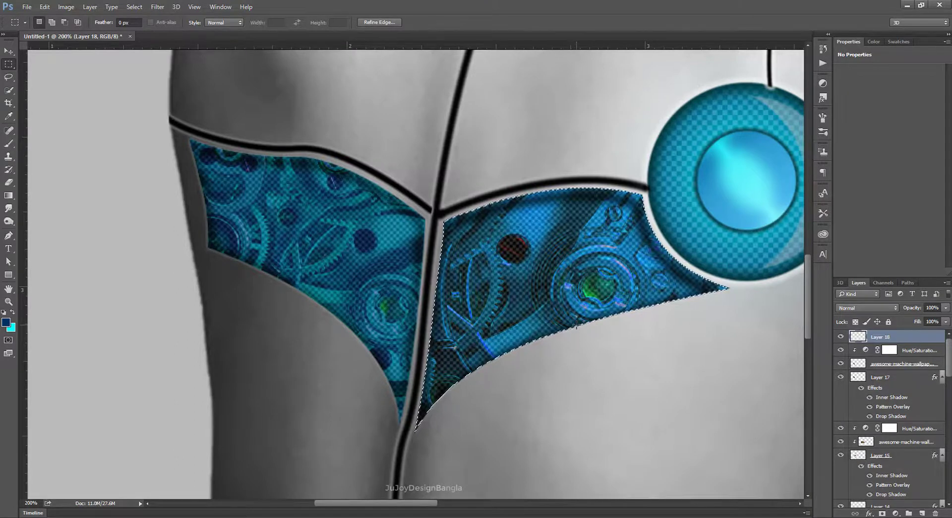
Contract the selection inward by 30 px and make cyan the foreground colour.
{"action": "left_click", "coordinate": [65, 7]}
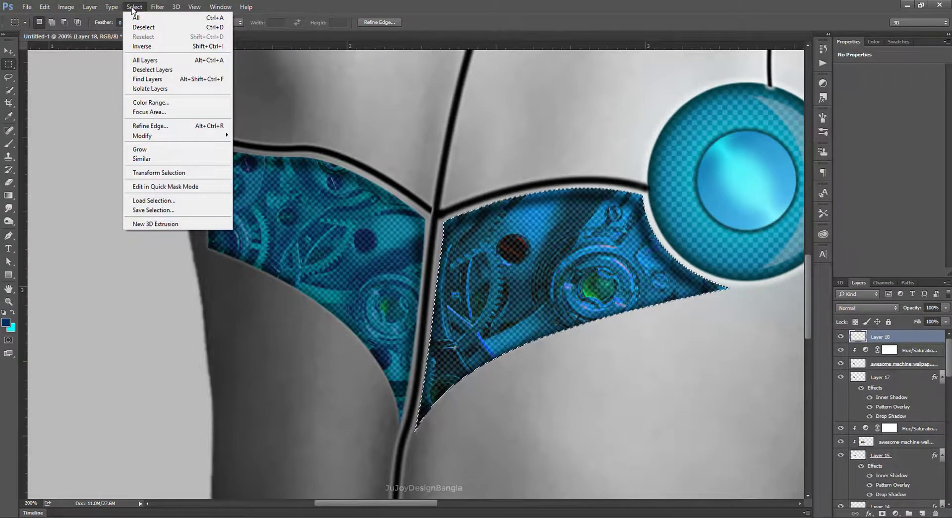
{"action": "mouse_move", "coordinate": [134, 7]}
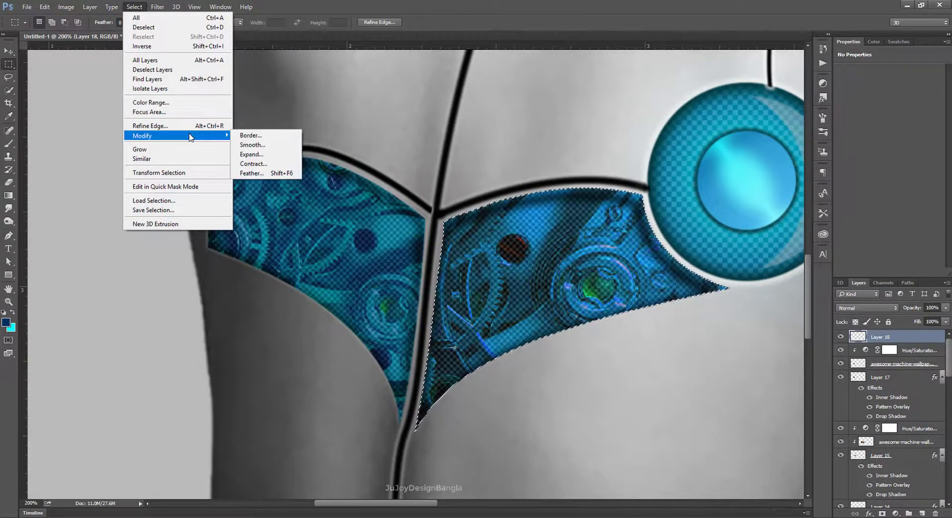
{"action": "mouse_move", "coordinate": [179, 135]}
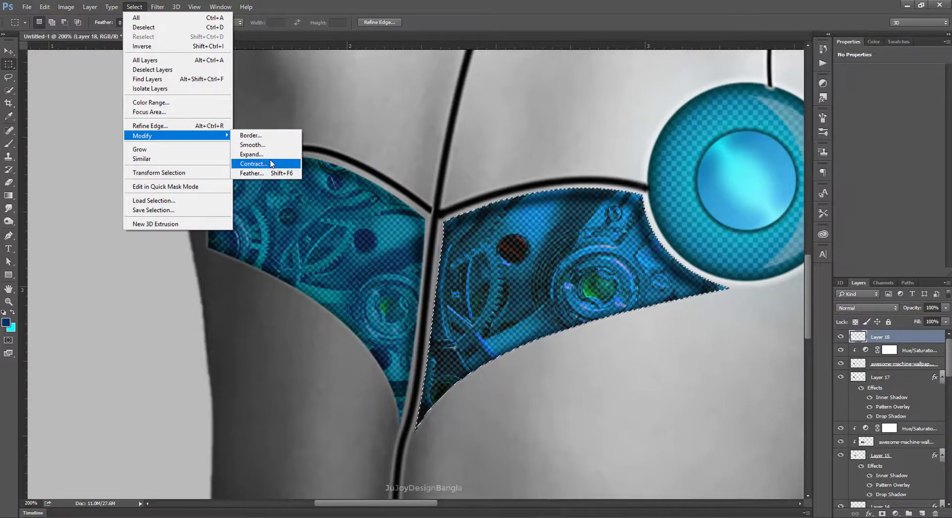
{"action": "left_click", "coordinate": [253, 164]}
{"action": "left_click", "coordinate": [582, 163]}
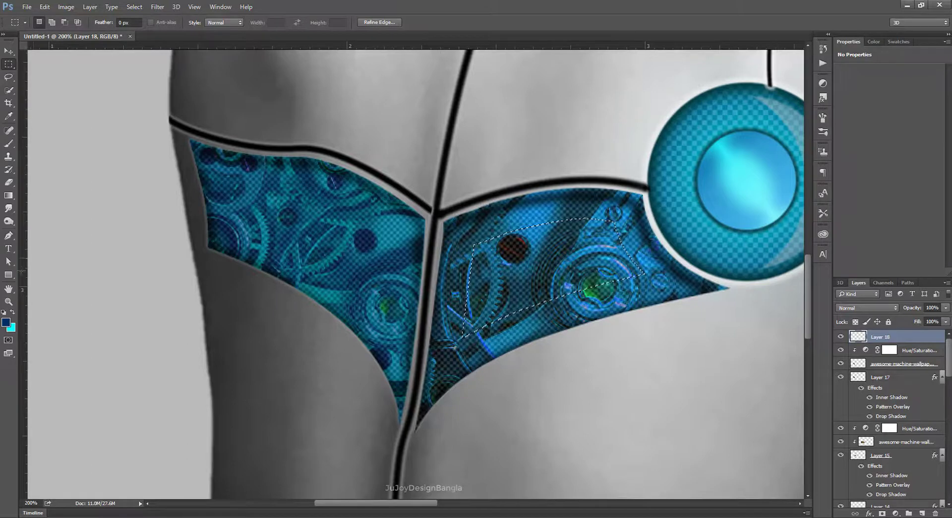
{"action": "left_click", "coordinate": [12, 313]}
Brush cyan into the selection on Layer 18 and scale the patch up to cover the panel.
{"action": "key", "text": "b"}
{"action": "left_click_drag", "start_coordinate": [523, 265], "coordinate": [521, 276]}
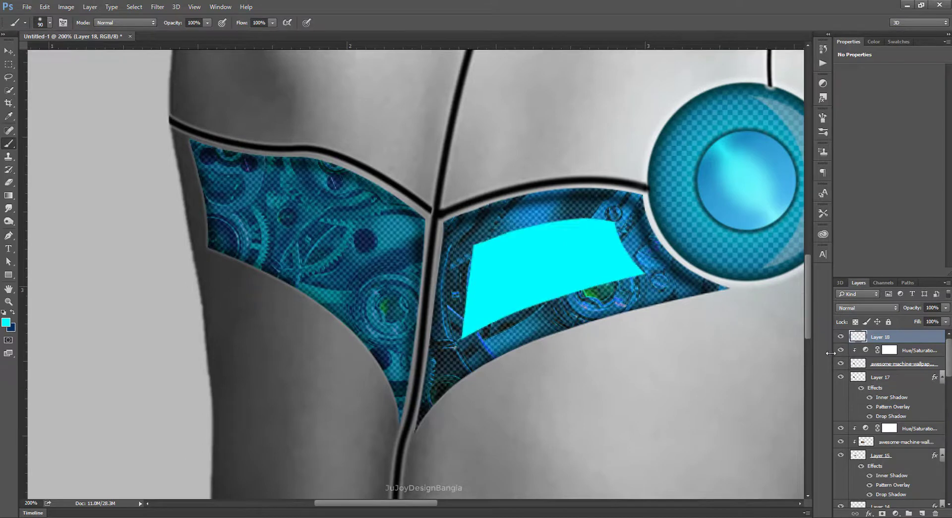
{"action": "key", "text": "ctrl+t"}
{"action": "left_click_drag", "start_coordinate": [652, 218], "coordinate": [674, 202], "text": "alt"}
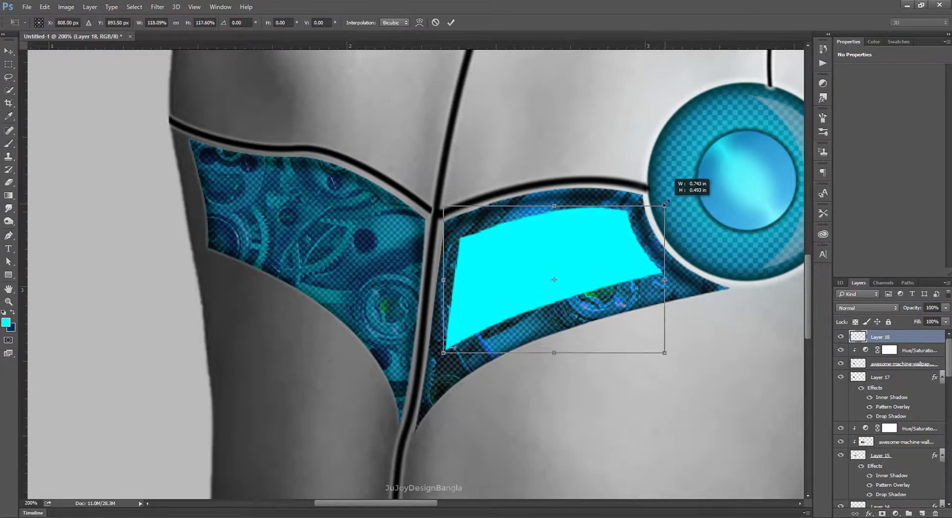
{"action": "left_click_drag", "start_coordinate": [599, 259], "coordinate": [601, 261]}
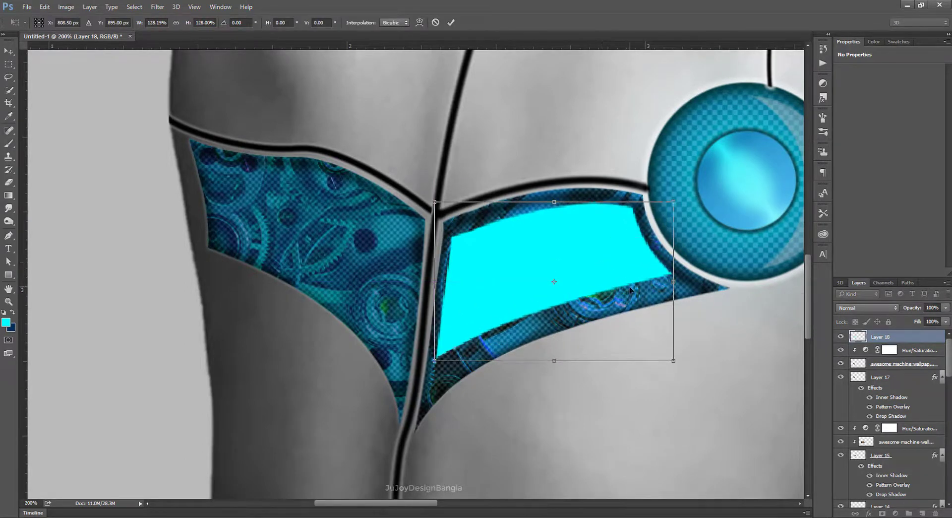
{"action": "key", "text": "Return"}
Erase most of the cyan patch with a 125 px eraser and lower the layer opacity to 25%.
{"action": "key", "text": "b"}
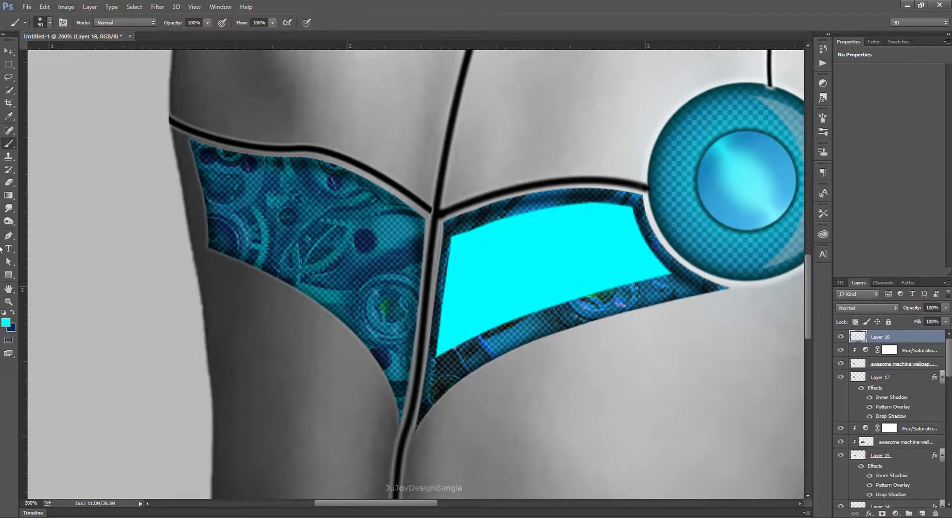
{"action": "left_click", "coordinate": [9, 182]}
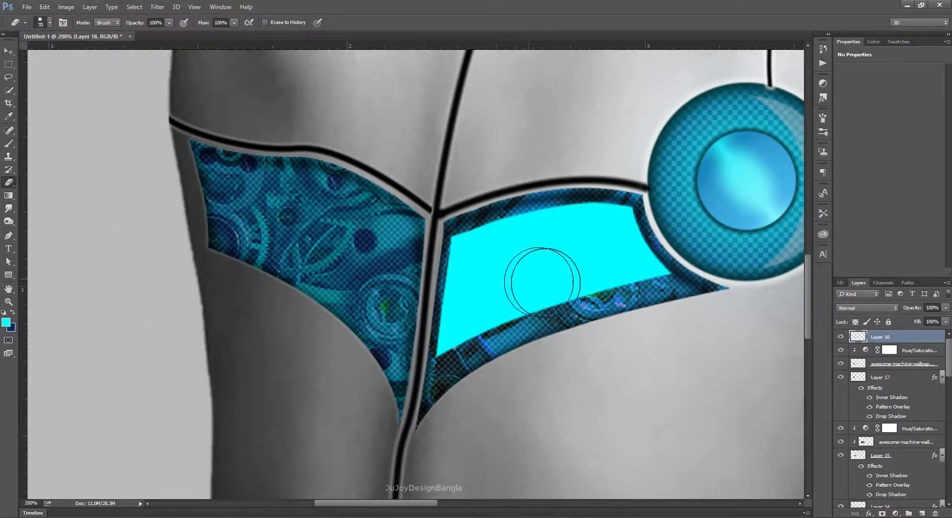
{"action": "key", "text": "bracketright"}
{"action": "key", "text": "bracketright"}
{"action": "key", "text": "bracketright"}
{"action": "mouse_move", "coordinate": [566, 278]}
{"action": "left_mouse_down"}
{"action": "mouse_move", "coordinate": [527, 246]}
{"action": "mouse_move", "coordinate": [436, 304]}
{"action": "mouse_move", "coordinate": [562, 285]}
{"action": "mouse_move", "coordinate": [549, 273]}
{"action": "left_mouse_up"}
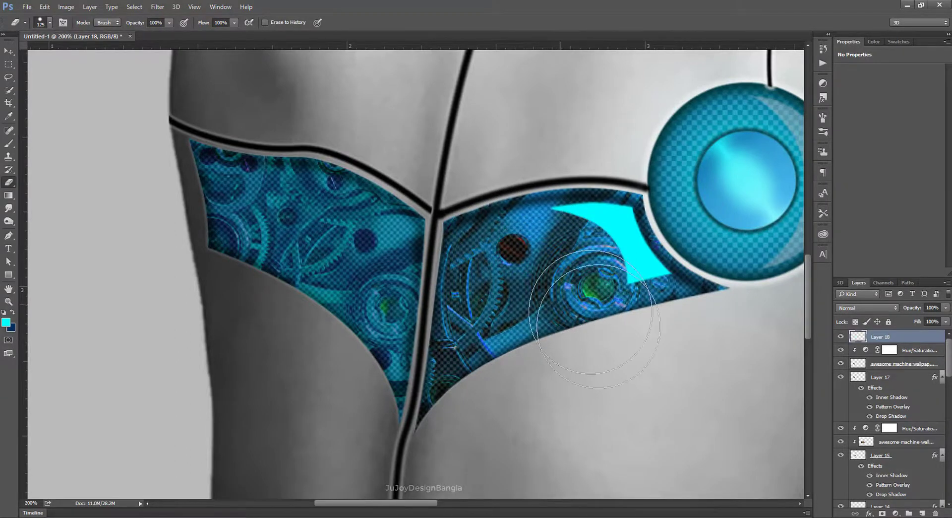
{"action": "left_click_drag", "start_coordinate": [903, 309], "coordinate": [893, 310]}
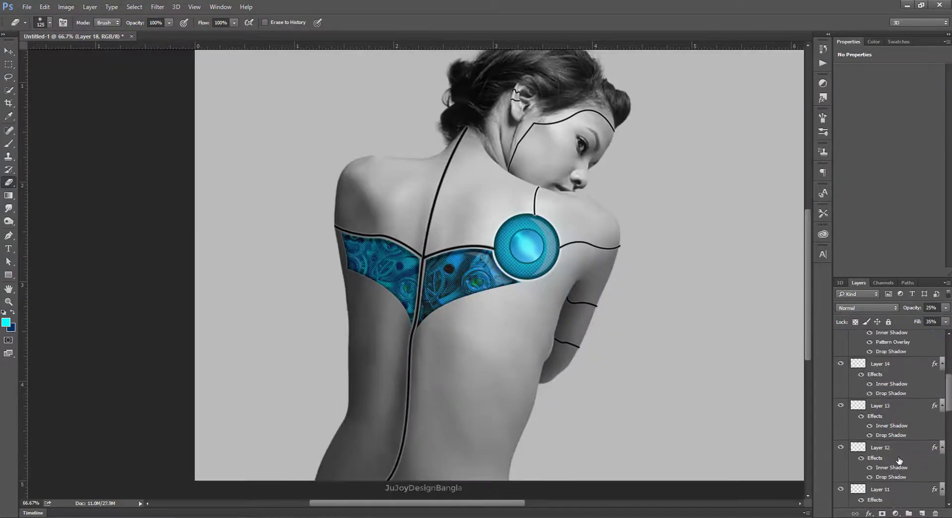
Duplicate the woman's photo layer and add a Hue/Saturation adjustment clipped to the copy.
{"action": "scroll", "coordinate": [916, 452], "scroll_direction": "down", "scroll_amount": 10}
{"action": "left_click", "coordinate": [903, 488]}
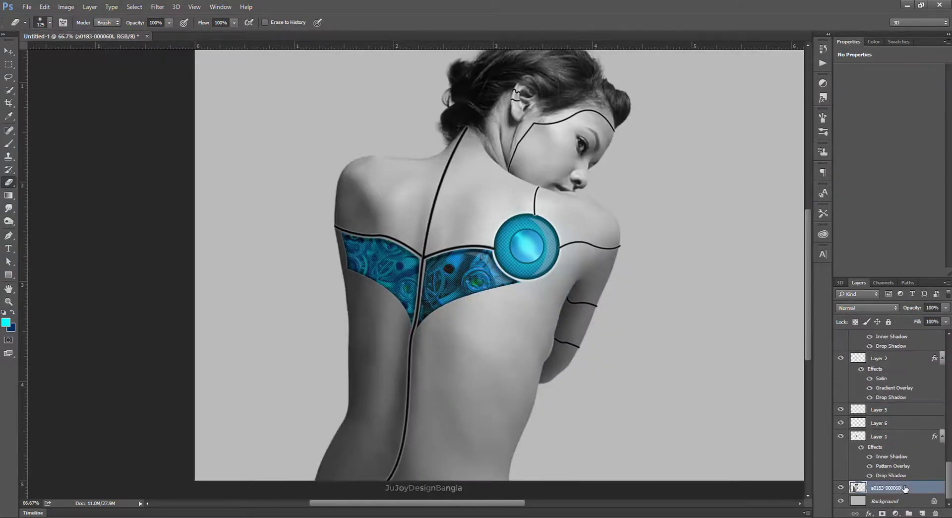
{"action": "key", "text": "ctrl+j"}
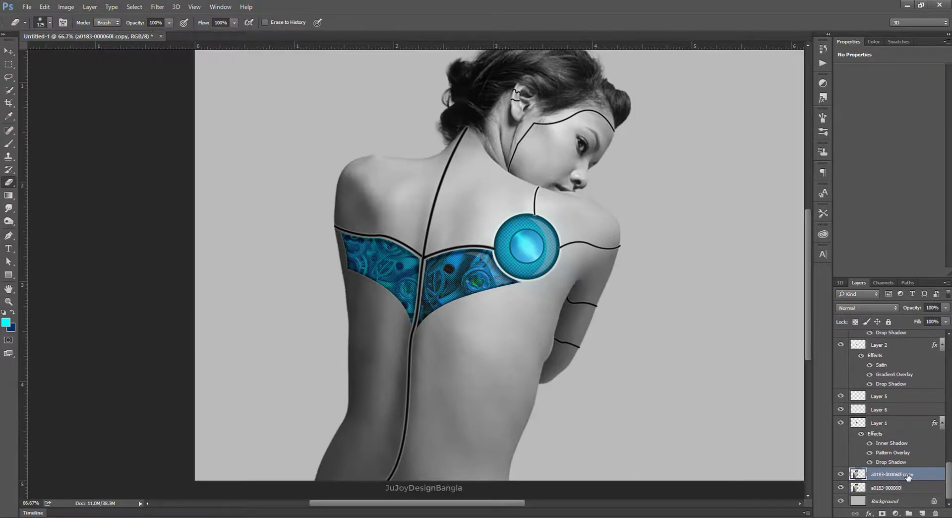
{"action": "left_click", "coordinate": [896, 513]}
{"action": "left_click", "coordinate": [915, 393]}
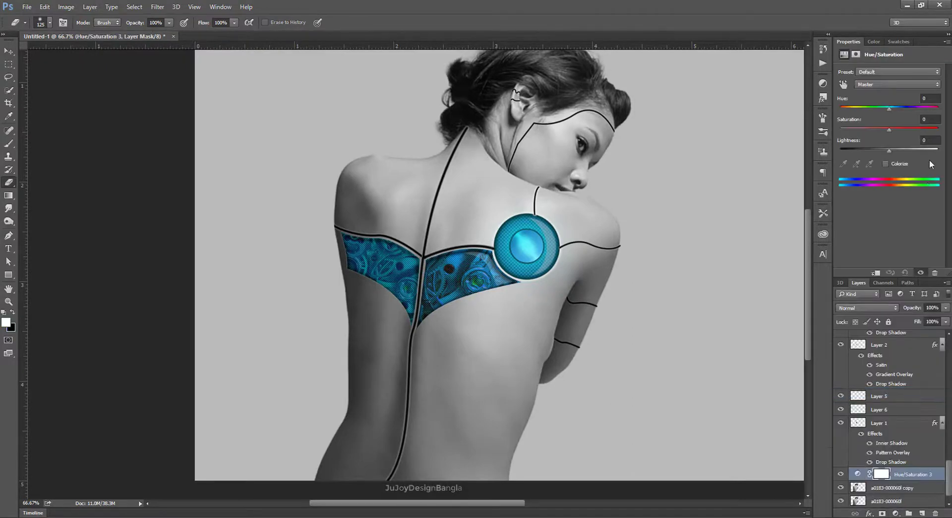
{"action": "right_click", "coordinate": [925, 474]}
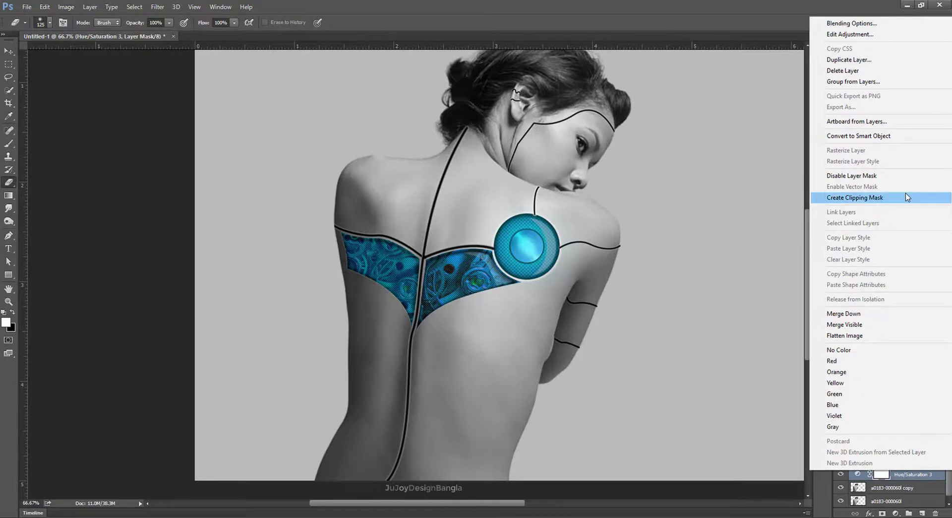
{"action": "left_click", "coordinate": [847, 196]}
Hide the original photo and colorize the copy teal at Hue 173.
{"action": "left_click_drag", "start_coordinate": [892, 107], "coordinate": [911, 112]}
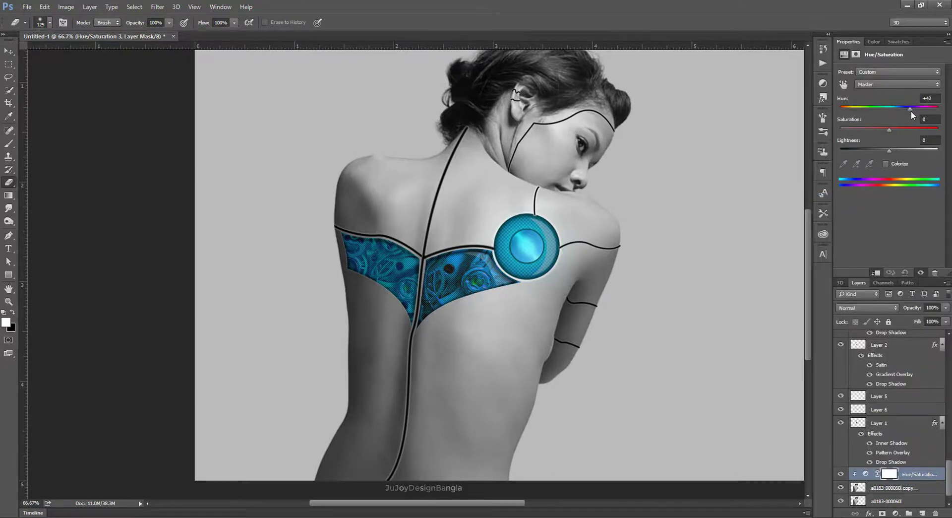
{"action": "left_click", "coordinate": [842, 501]}
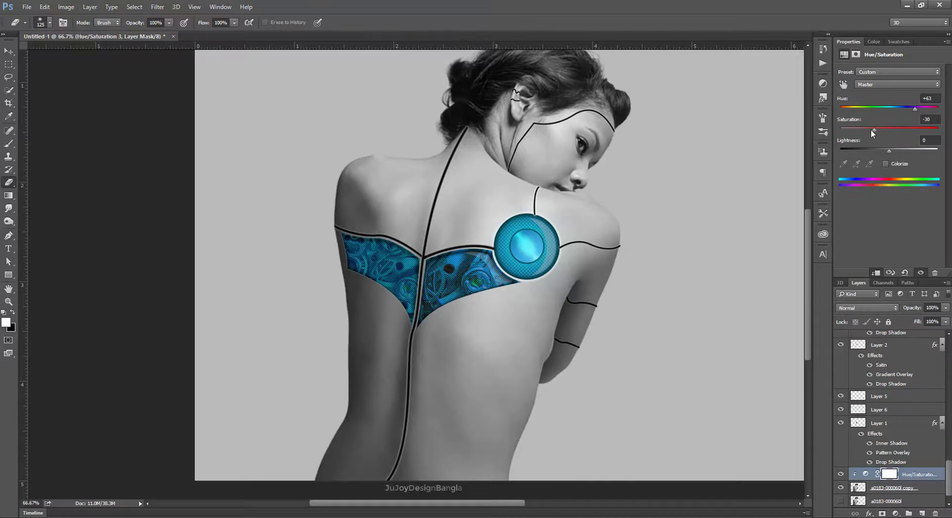
{"action": "left_click", "coordinate": [886, 163]}
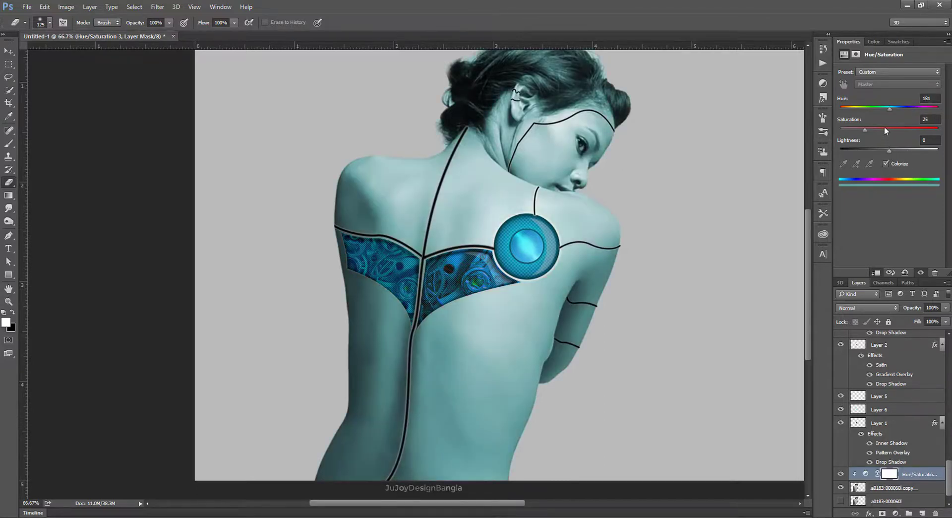
{"action": "left_click_drag", "start_coordinate": [894, 106], "coordinate": [885, 108]}
Lower the tint's lightness and mirror a copy of Layer 19's neck seam onto the left shoulder.
{"action": "left_click_drag", "start_coordinate": [888, 150], "coordinate": [880, 149]}
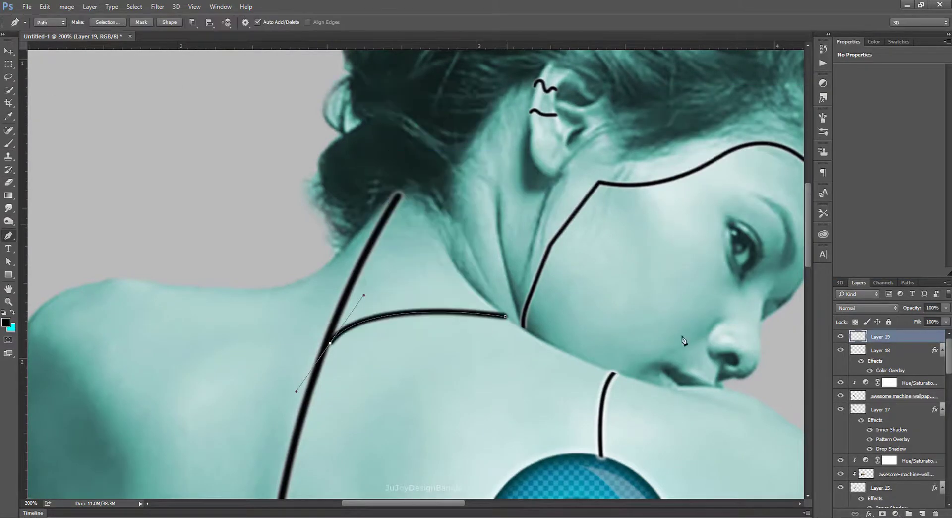
{"action": "left_click", "coordinate": [814, 71]}
{"action": "key", "text": "Return"}
{"action": "key", "text": "ctrl+j"}
{"action": "key", "text": "ctrl+t"}
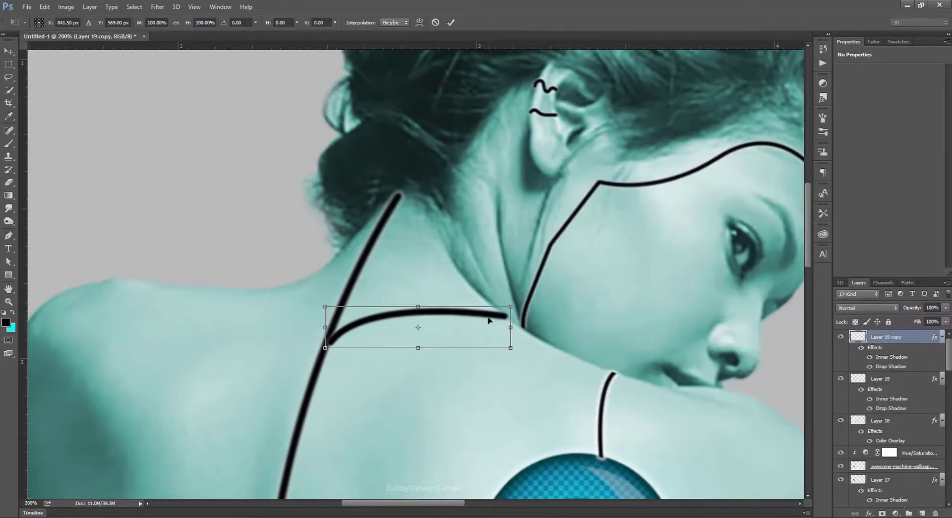
{"action": "left_click_drag", "start_coordinate": [457, 335], "coordinate": [293, 314]}
{"action": "key", "text": "Return"}
Trim the outer end of the shoulder seam and rotate it slightly.
{"action": "key", "text": "e"}
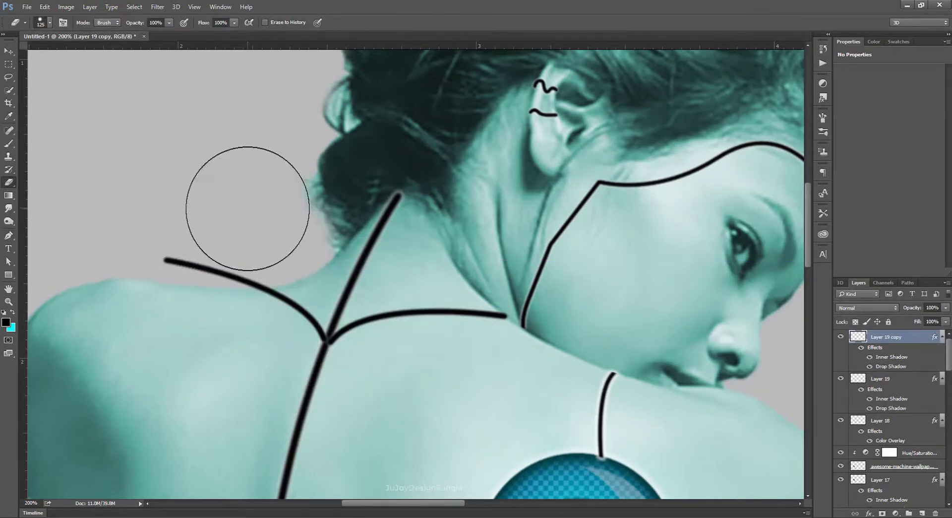
{"action": "left_click_drag", "start_coordinate": [168, 272], "coordinate": [255, 285]}
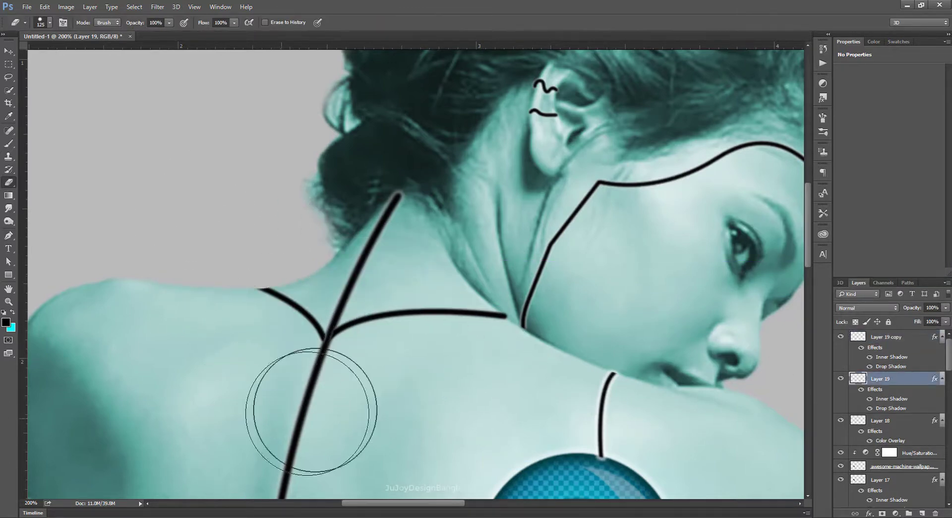
{"action": "key", "text": "ctrl+t"}
{"action": "key", "text": "Return"}
{"action": "key", "text": "e"}
Shift Hue/Saturation 3's tint from teal to blue at Hue 200, Saturation 35, Lightness -5.
{"action": "key", "text": "ctrl+minus"}
{"action": "key", "text": "ctrl+minus"}
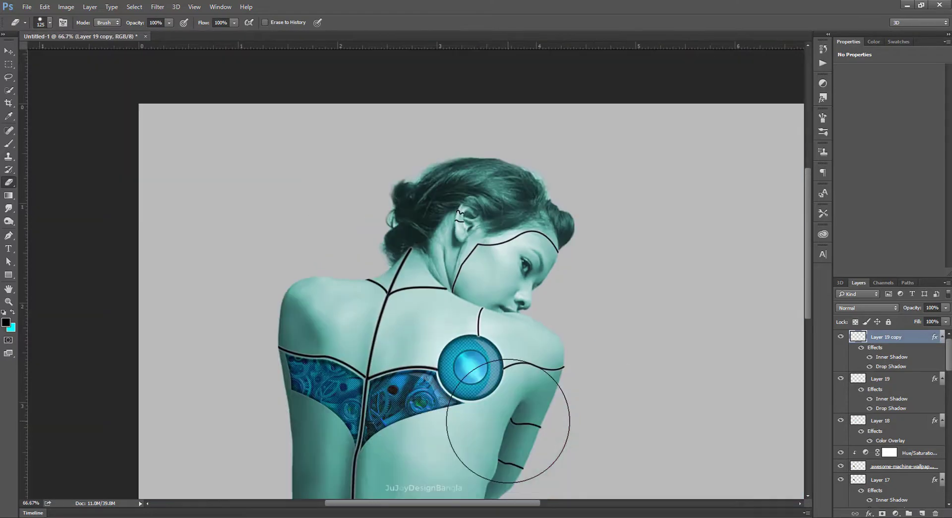
{"action": "scroll", "coordinate": [893, 446], "scroll_direction": "down", "scroll_amount": 5}
{"action": "left_click", "coordinate": [906, 460]}
{"action": "left_click_drag", "start_coordinate": [882, 107], "coordinate": [895, 107]}
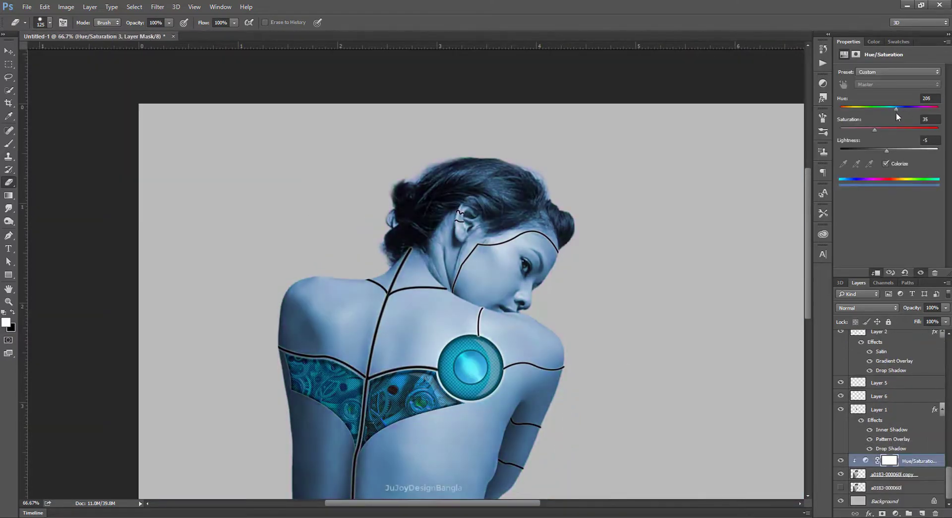
{"action": "scroll", "coordinate": [677, 242], "scroll_direction": "down", "scroll_amount": 3}
{"action": "scroll", "coordinate": [677, 242], "scroll_direction": "down", "scroll_amount": 3}
{"action": "scroll", "coordinate": [372, 345], "scroll_direction": "down", "scroll_amount": 2}
{"action": "key", "text": "m"}
{"action": "scroll", "coordinate": [372, 345], "scroll_direction": "up", "scroll_amount": 3}
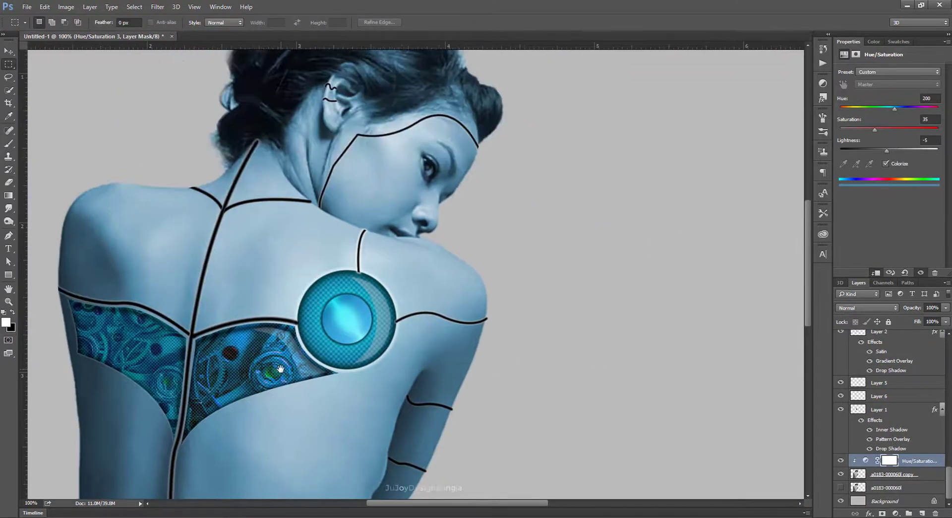
{"action": "key", "text": "ctrl+plus"}
{"action": "key", "text": "ctrl+plus"}
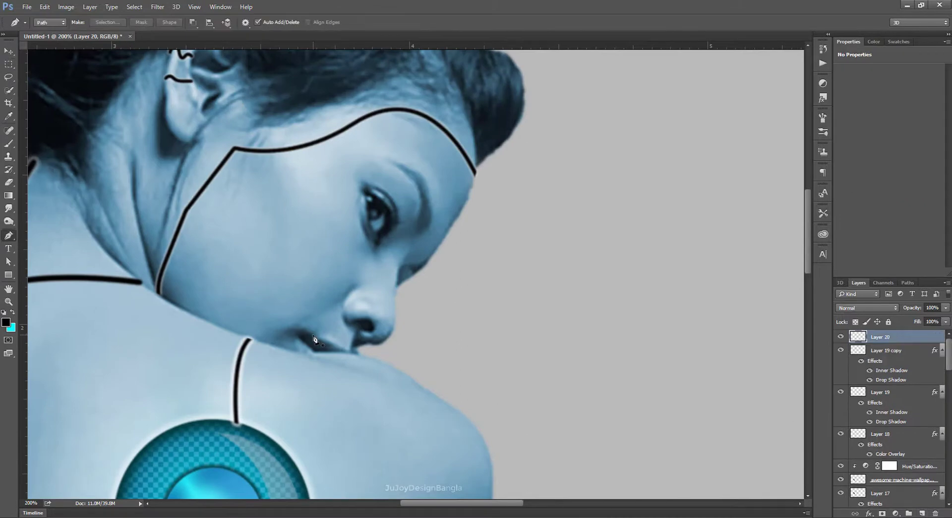
Draw a seam path on the face and stroke it as a black line.
{"action": "left_click", "coordinate": [307, 336]}
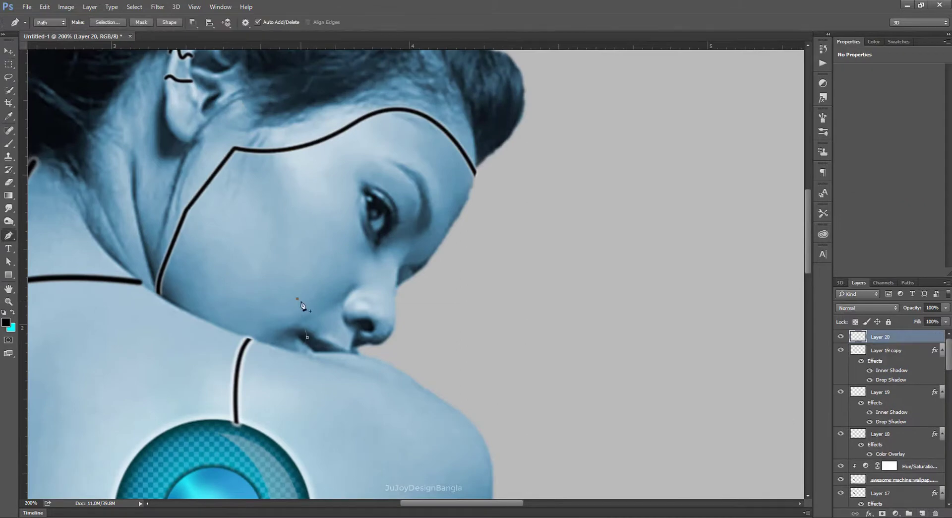
{"action": "right_click", "coordinate": [237, 209]}
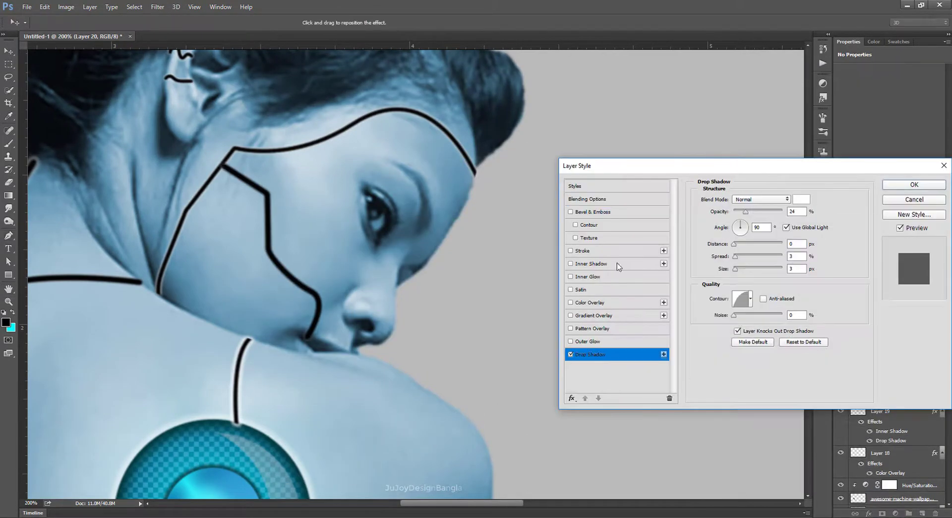
{"action": "key", "text": "Return"}
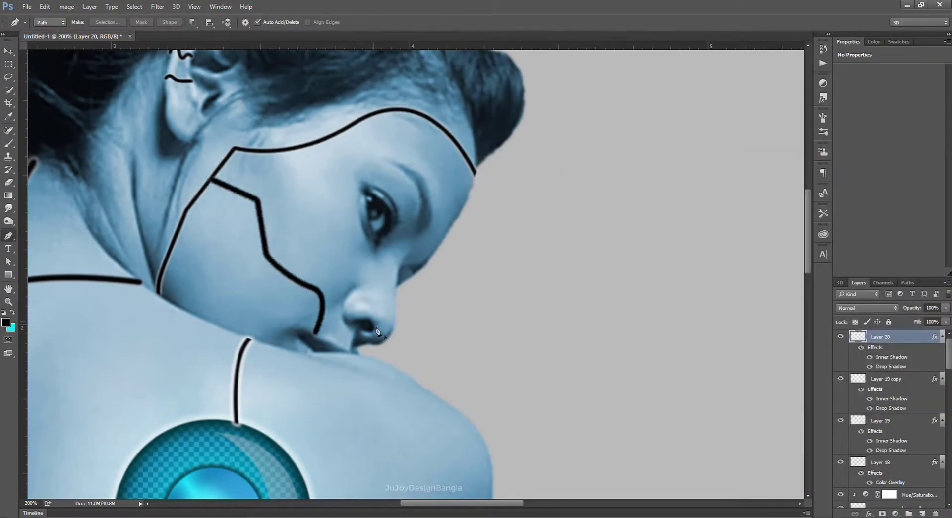
{"action": "key", "text": "ctrl+minus"}
{"action": "key", "text": "ctrl+plus"}
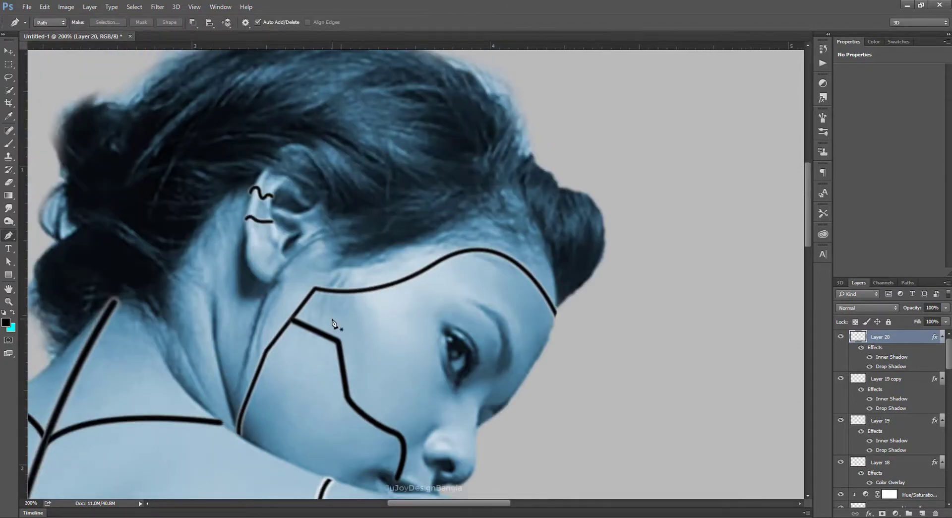
Stroke the ear-to-neck path in black and give the line shadow effects.
{"action": "right_click", "coordinate": [233, 206]}
{"action": "key", "text": "Return"}
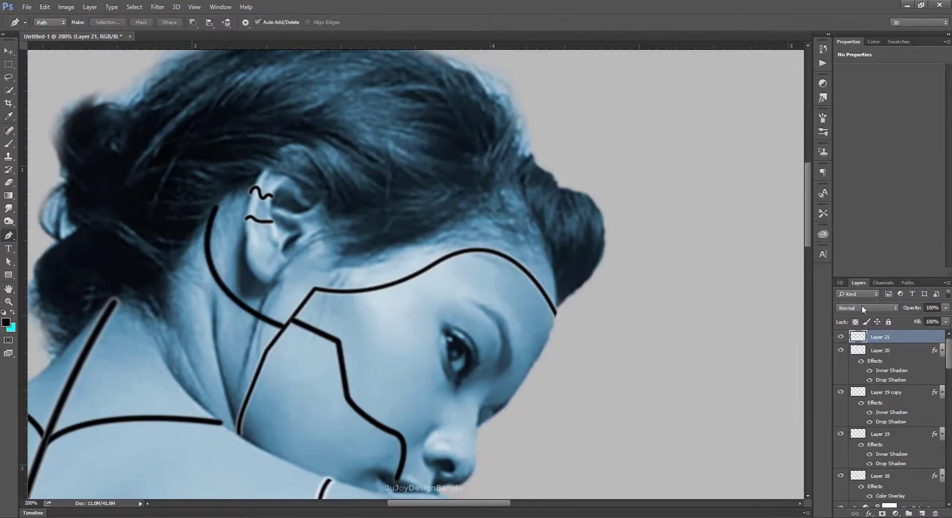
{"action": "left_click", "coordinate": [617, 354]}
{"action": "key", "text": "Return"}
{"action": "key", "text": "ctrl+0"}
Select Layer 3 and erase with a 70 px eraser to touch up the neck seam junction.
{"action": "key", "text": "v"}
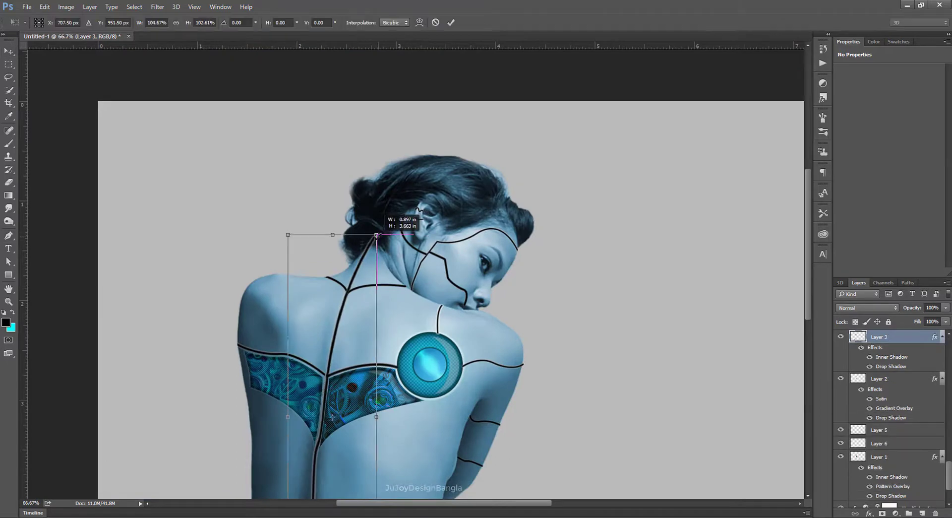
{"action": "scroll", "coordinate": [893, 397], "scroll_direction": "up", "scroll_amount": 3}
{"action": "left_click", "coordinate": [917, 341]}
{"action": "key", "text": "e"}
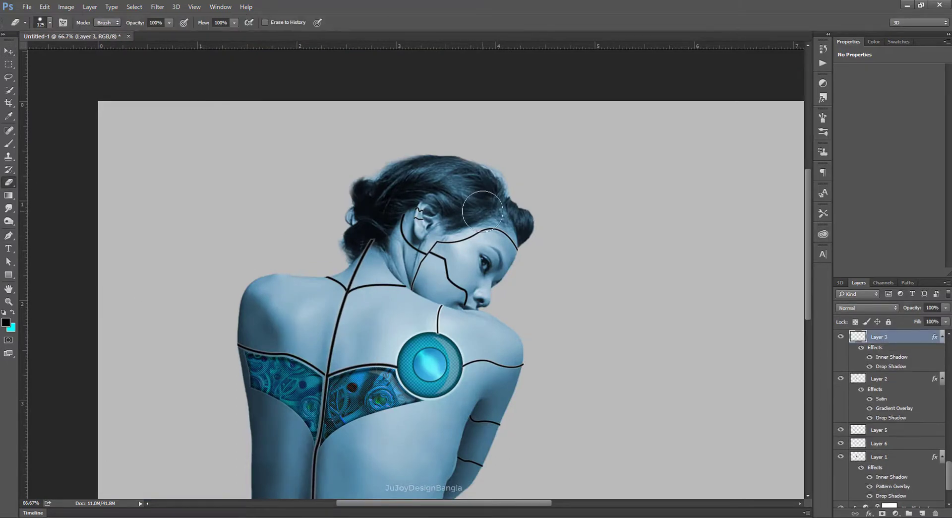
{"action": "key", "text": "ctrl+plus"}
{"action": "key", "text": "ctrl+plus"}
{"action": "right_click", "coordinate": [917, 340]}
{"action": "left_click", "coordinate": [911, 327]}
{"action": "key", "text": "bracketleft"}
{"action": "key", "text": "bracketleft"}
{"action": "key", "text": "bracketleft"}
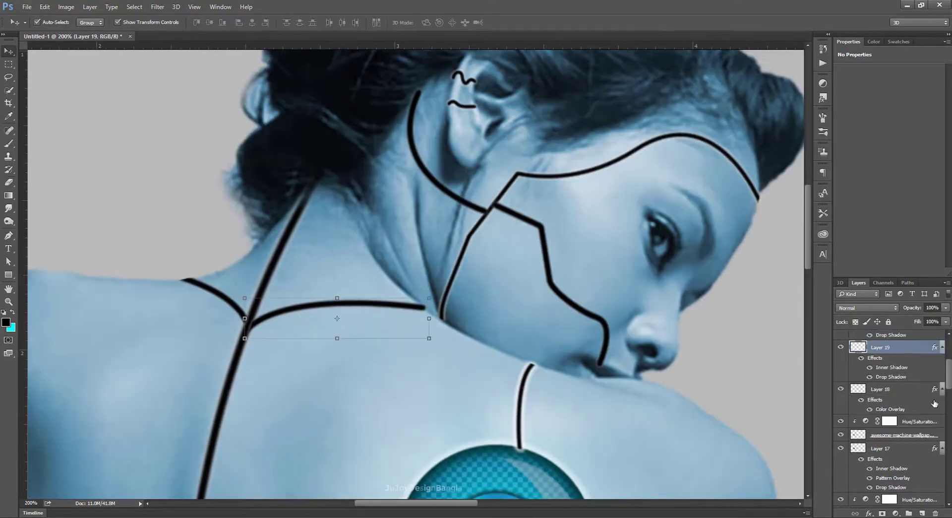
{"action": "left_click", "coordinate": [8, 144]}
{"action": "key", "text": "ctrl+plus"}
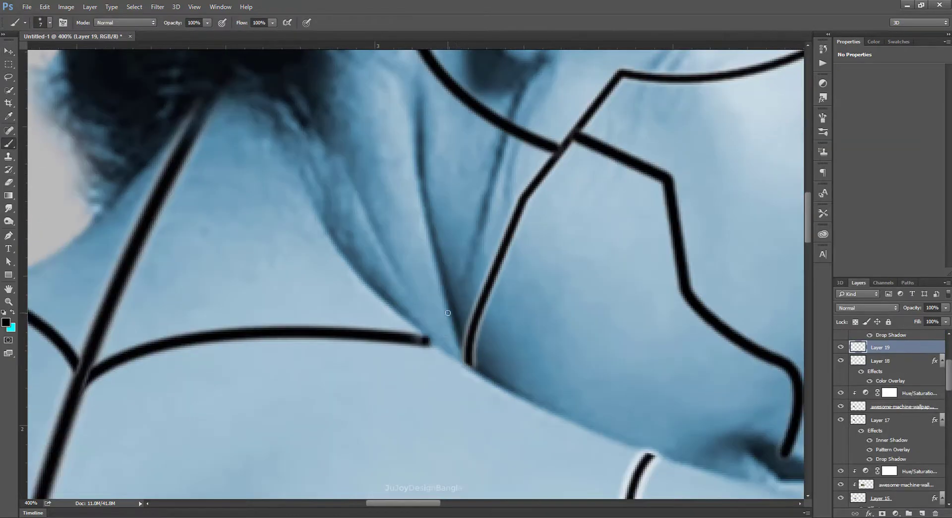